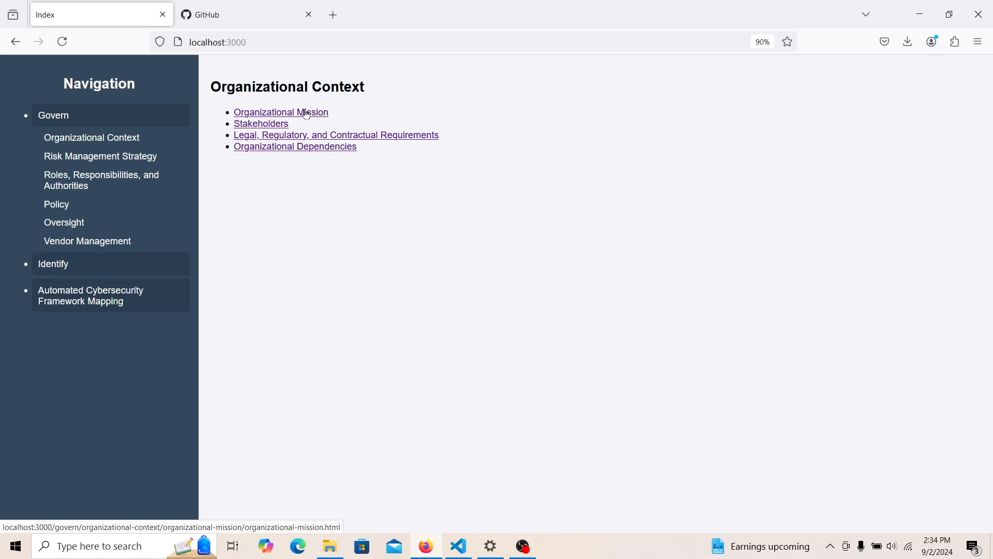
# - Enter the mission 'Entertain through quality video games.' on the Organizational Mission page, fix the typo, and save
pyautogui.click(306, 113)
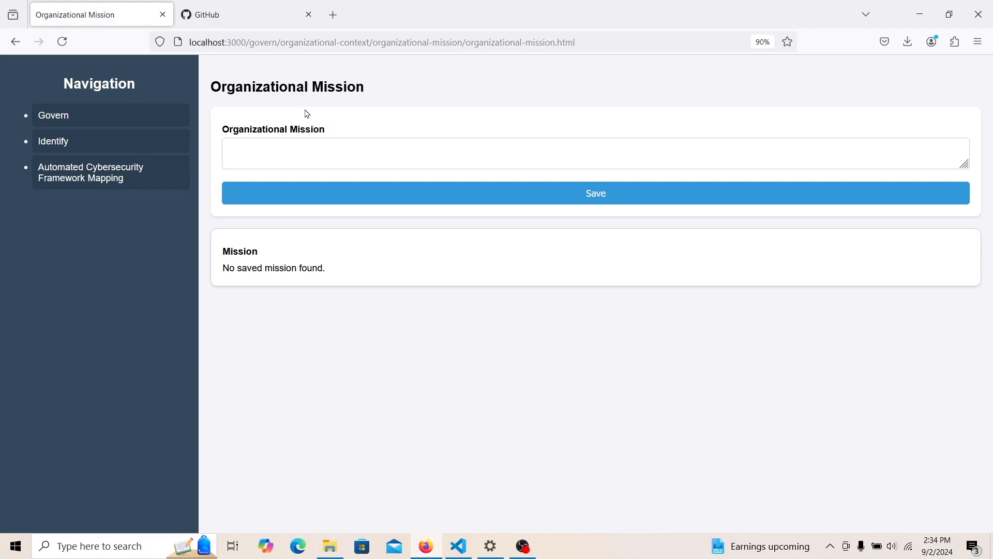
pyautogui.rightClick(290, 147)
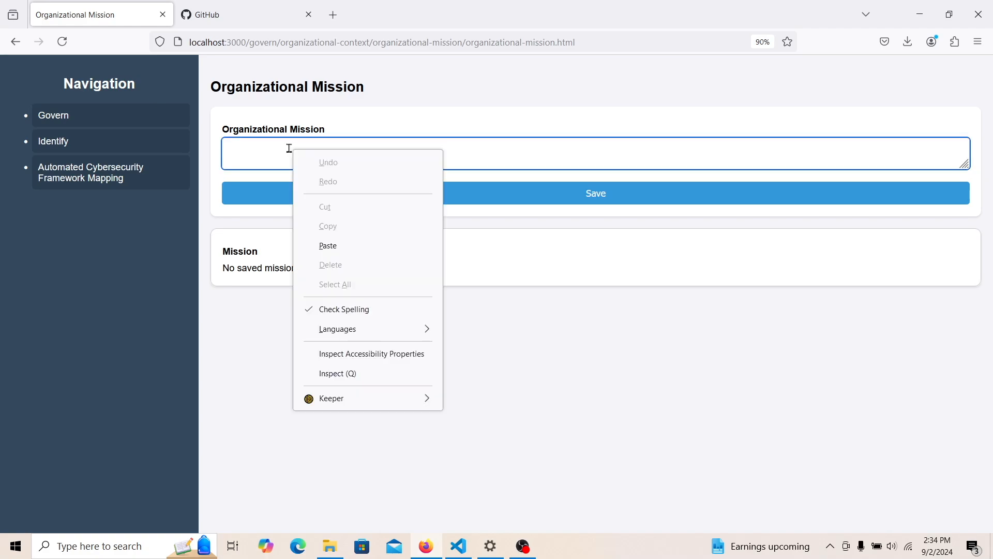
pyautogui.click(287, 148)
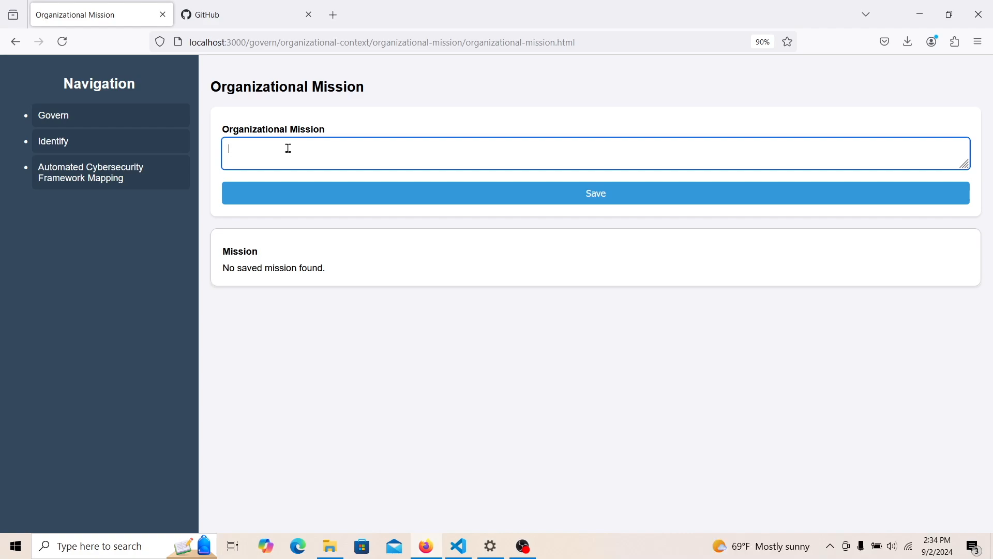
pyautogui.write('Entertain through quality video ganm')
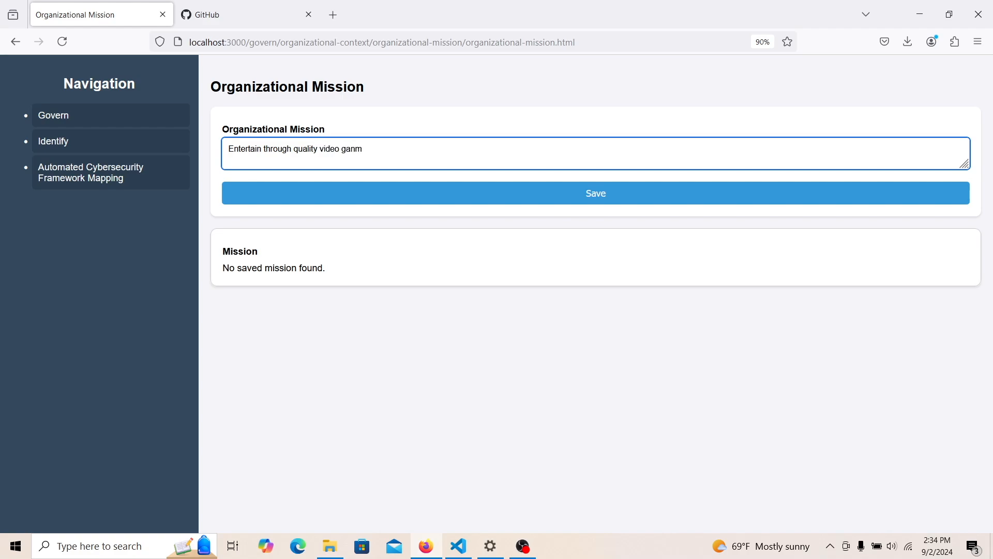
pyautogui.press('BackSpace')
pyautogui.press('BackSpace')
pyautogui.write('mes')
pyautogui.click(295, 190)
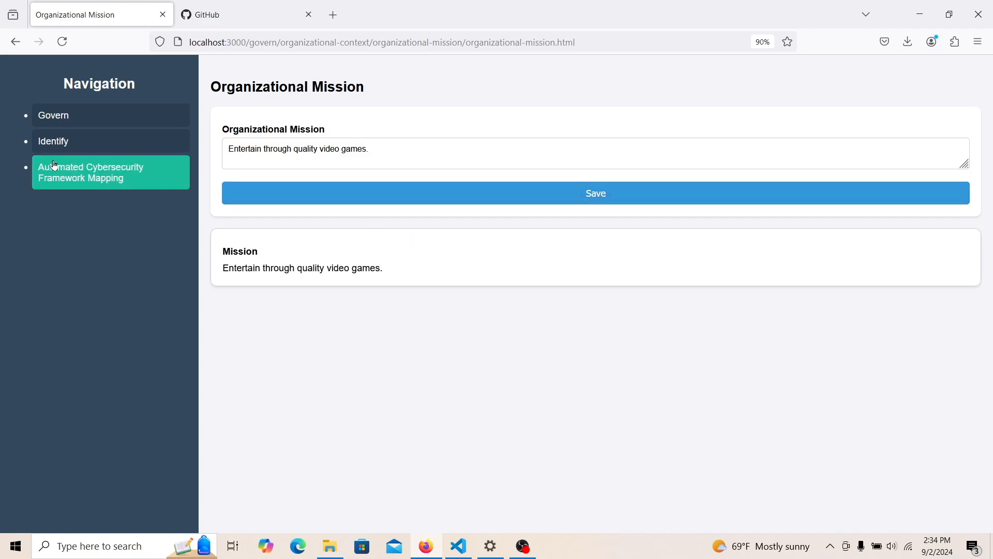
# - Check the Automated Govern Mapping Report for the mission under GV.OC-01, then go back
pyautogui.click(69, 122)
pyautogui.click(77, 138)
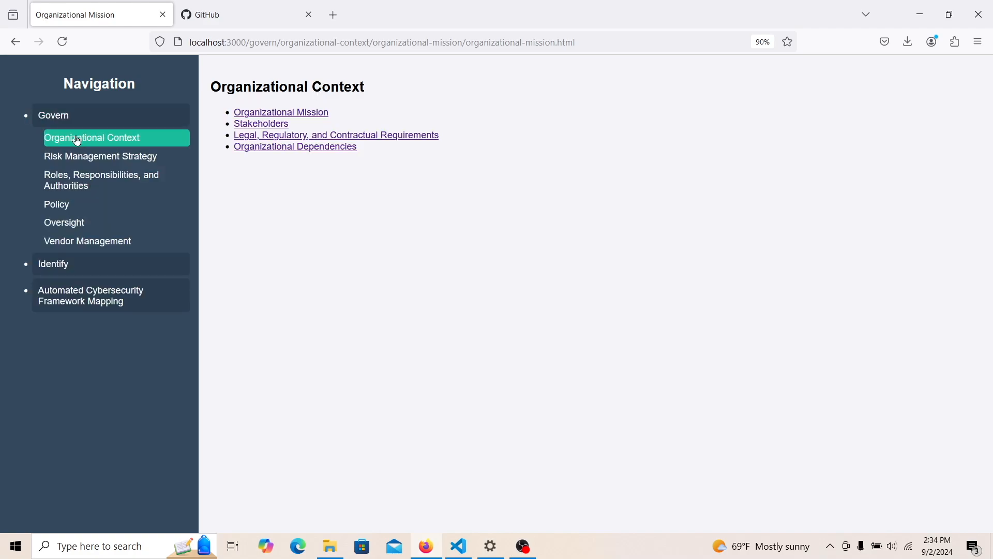
pyautogui.click(56, 310)
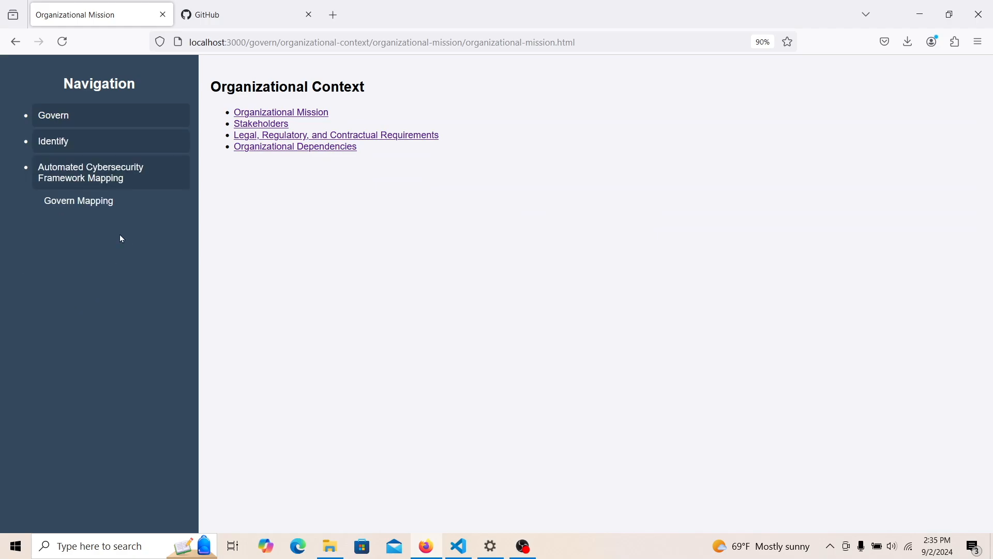
pyautogui.click(118, 203)
pyautogui.click(252, 114)
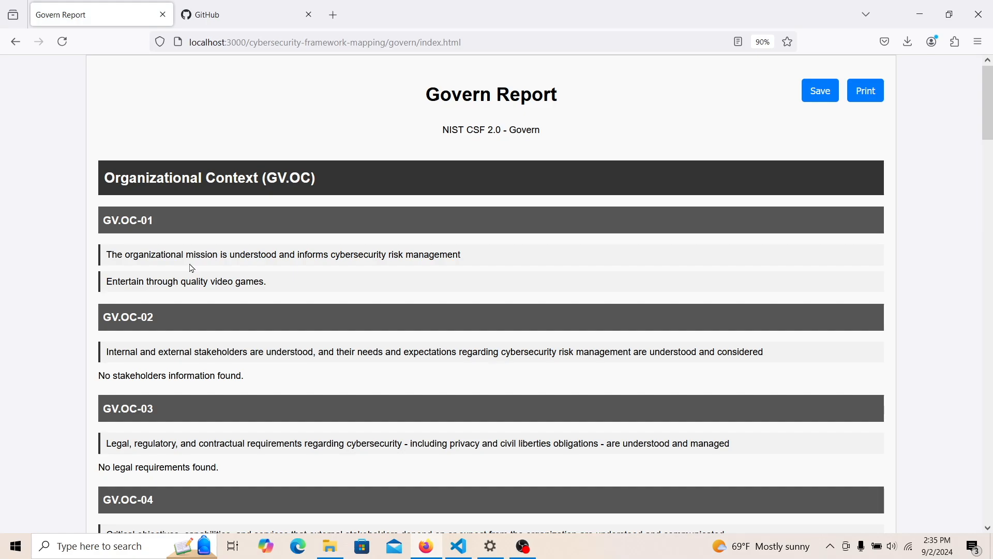
pyautogui.click(15, 41)
# - Open the Stakeholders page under Govern > Organizational Context
pyautogui.click(79, 116)
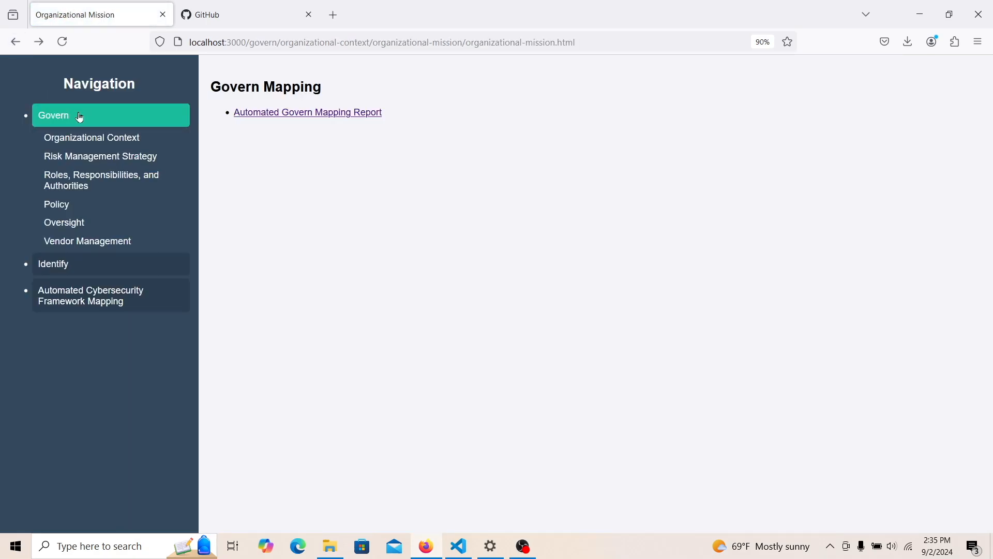
pyautogui.click(102, 137)
pyautogui.click(256, 126)
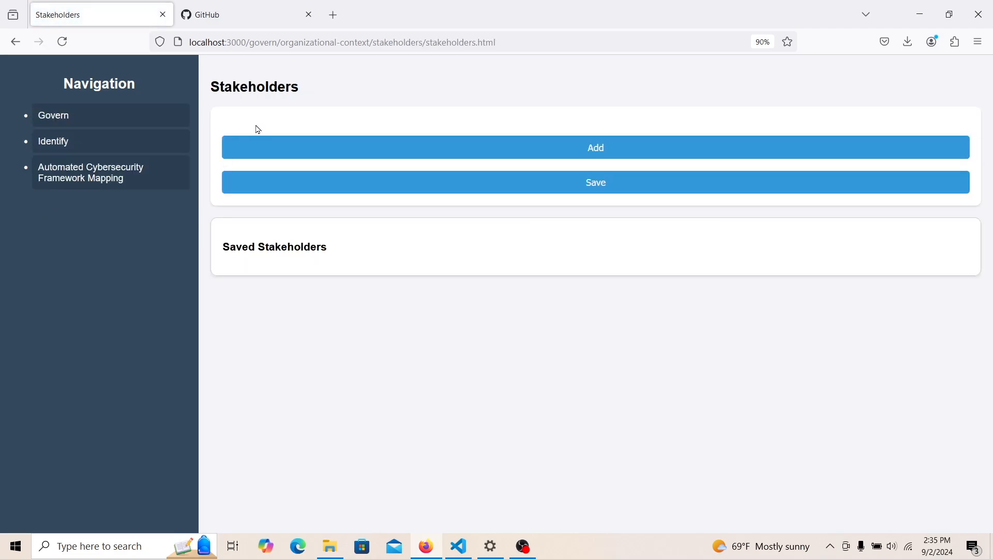
# - Start a new Individual stakeholder entry and fill in the stakeholder's name and e-mail address
pyautogui.click(285, 154)
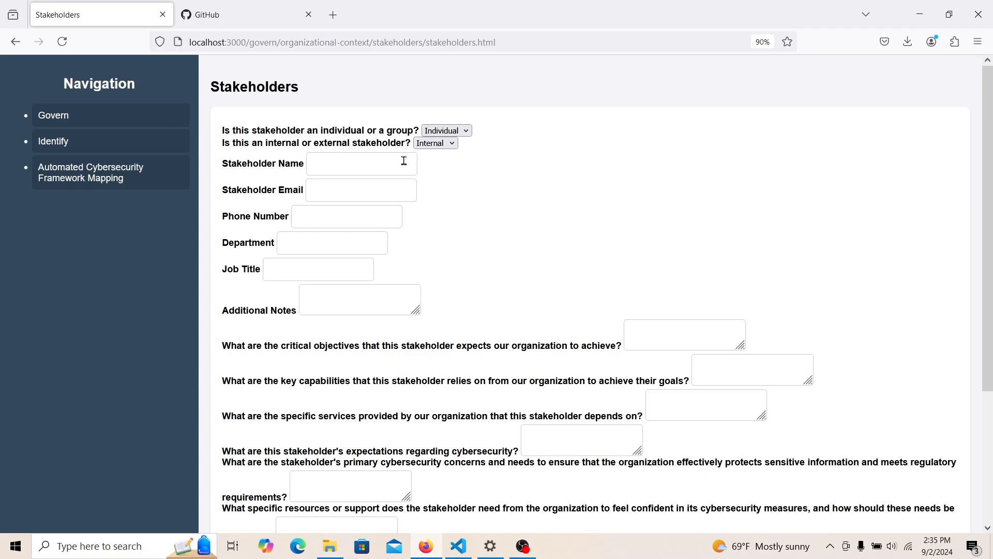
pyautogui.click(437, 133)
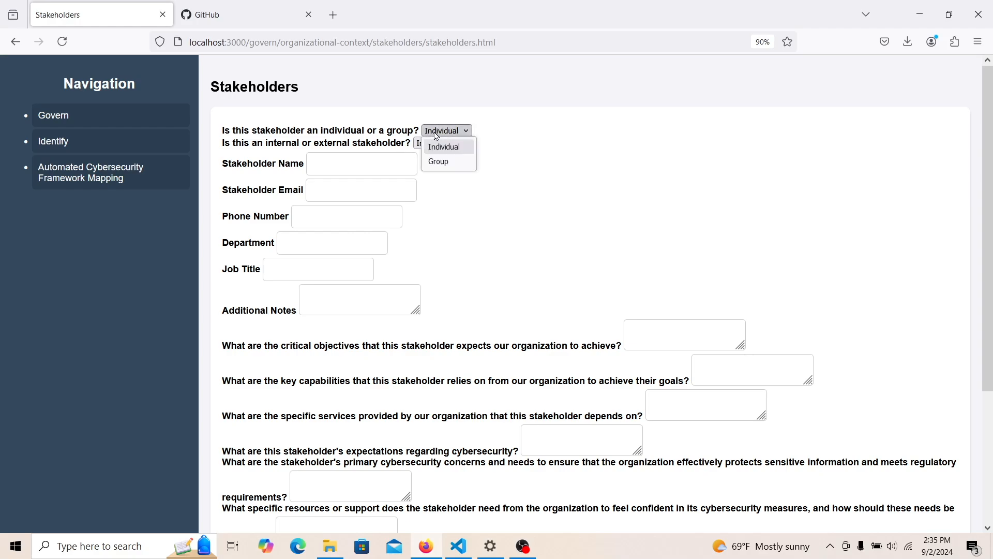
pyautogui.click(436, 136)
pyautogui.click(390, 156)
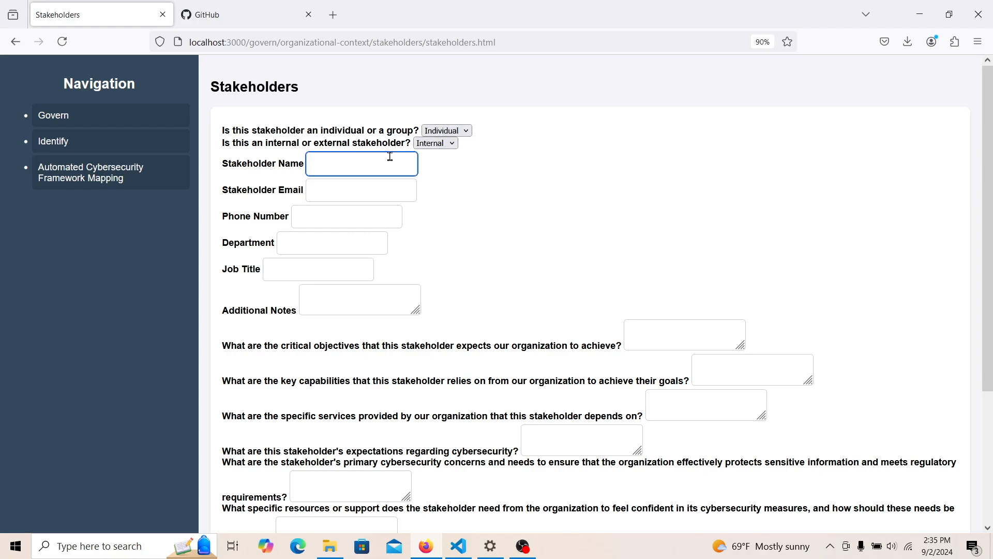
pyautogui.write('Bob')
pyautogui.click(336, 182)
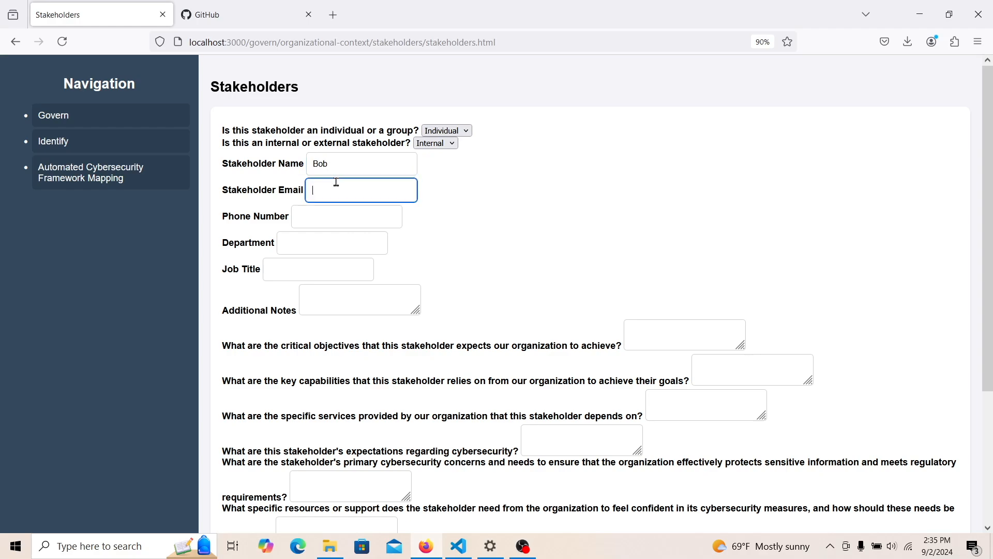
# - Add the stakeholder's phone number, department IT, job title CTO and the note 'Cool'
pyautogui.click(298, 220)
pyautogui.write('0000000')
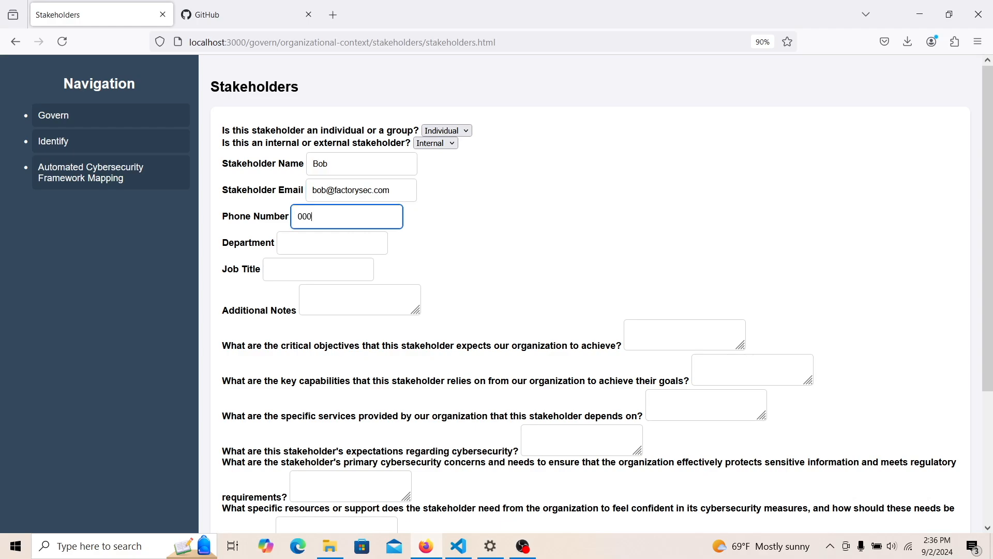
pyautogui.click(287, 246)
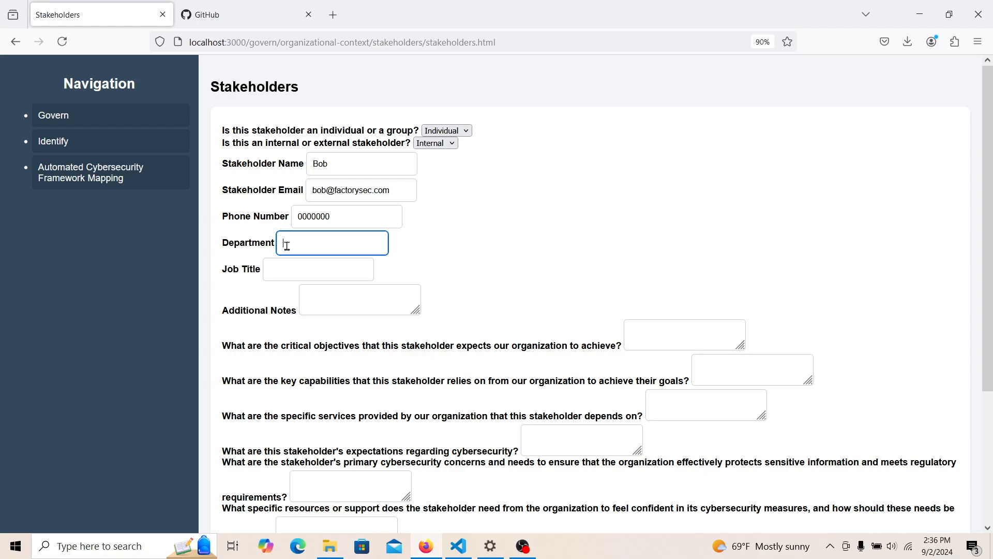
pyautogui.write('IT')
pyautogui.click(289, 264)
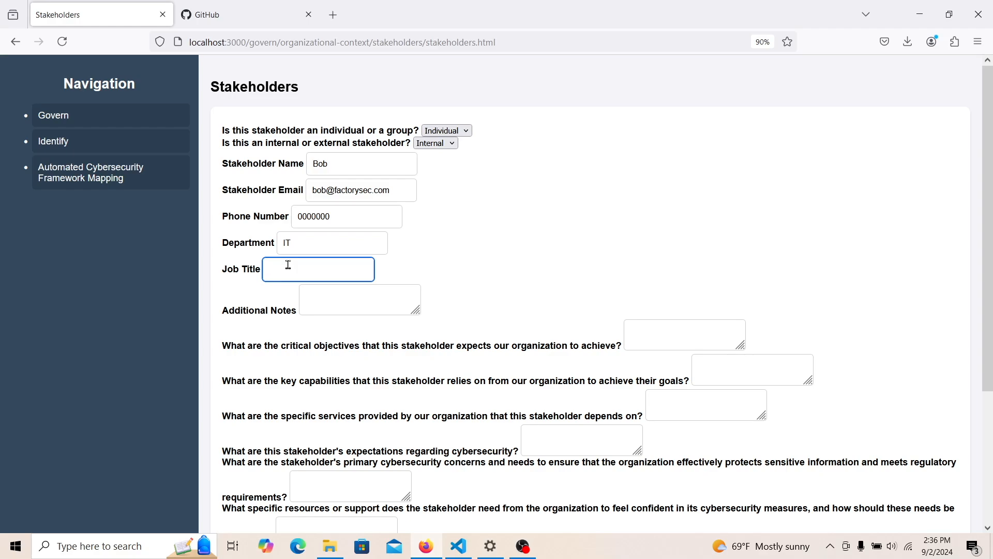
pyautogui.write('CTO')
pyautogui.click(308, 294)
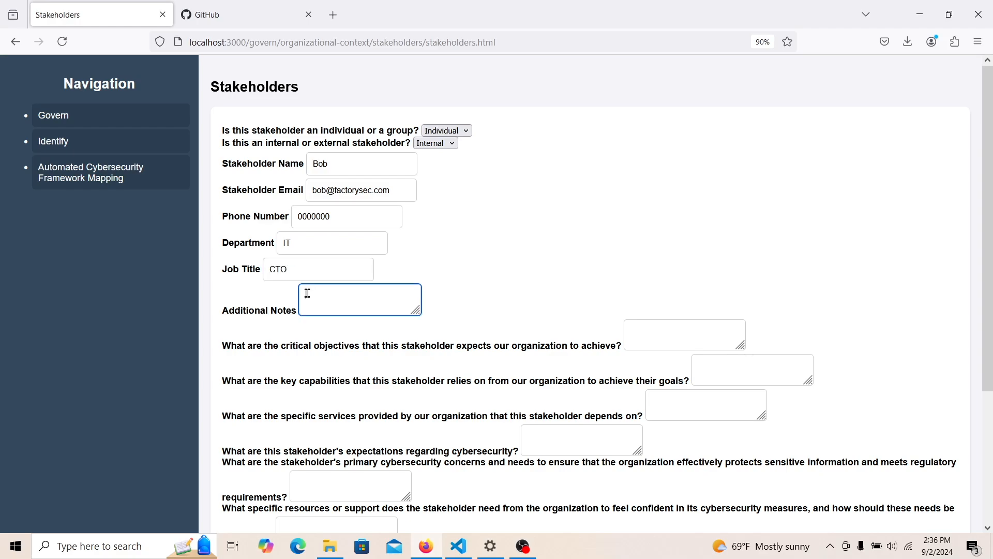
pyautogui.write('Cool')
pyautogui.moveTo(989, 207); pyautogui.dragTo(992, 260)
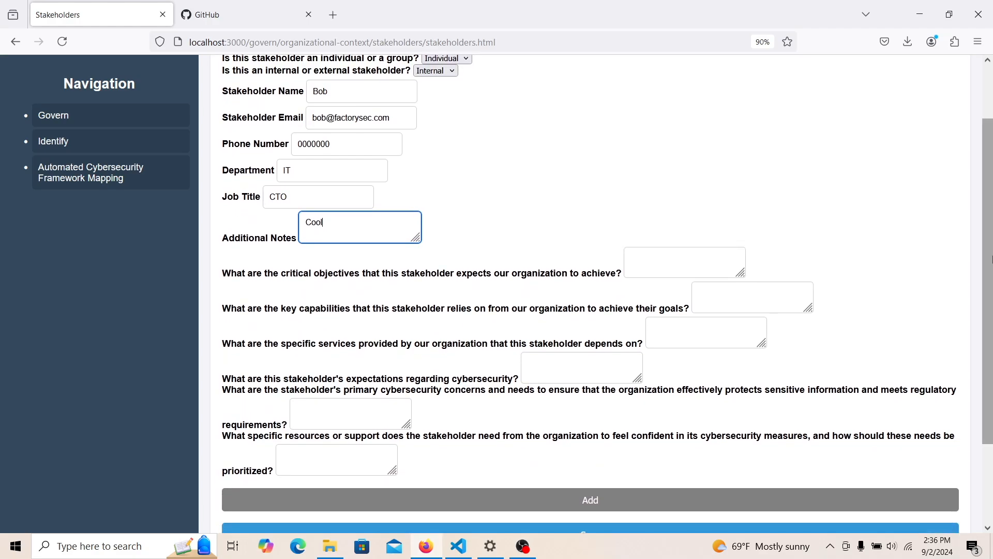
# - Answer the critical objectives question with 'He wants good computers.', correcting a mistyped word
pyautogui.click(677, 264)
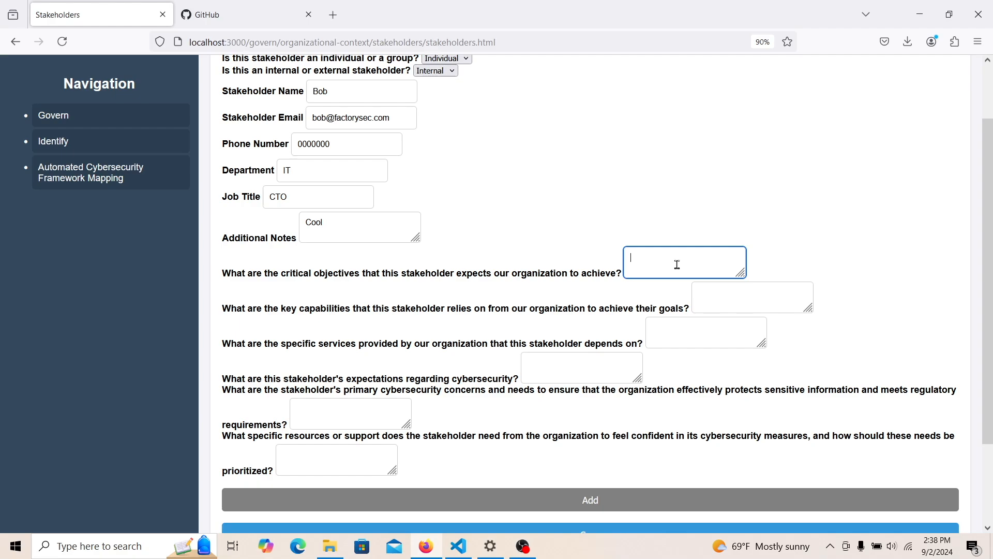
pyautogui.write('He wa')
pyautogui.write('nts')
pyautogui.write('alo')
pyautogui.press('BackSpace')
pyautogui.press('BackSpace')
pyautogui.press('BackSpace')
pyautogui.write('good computers.')
# - Enter 'He wants us to do a good job budgeting for computers.' as the key capabilities answer
pyautogui.click(722, 299)
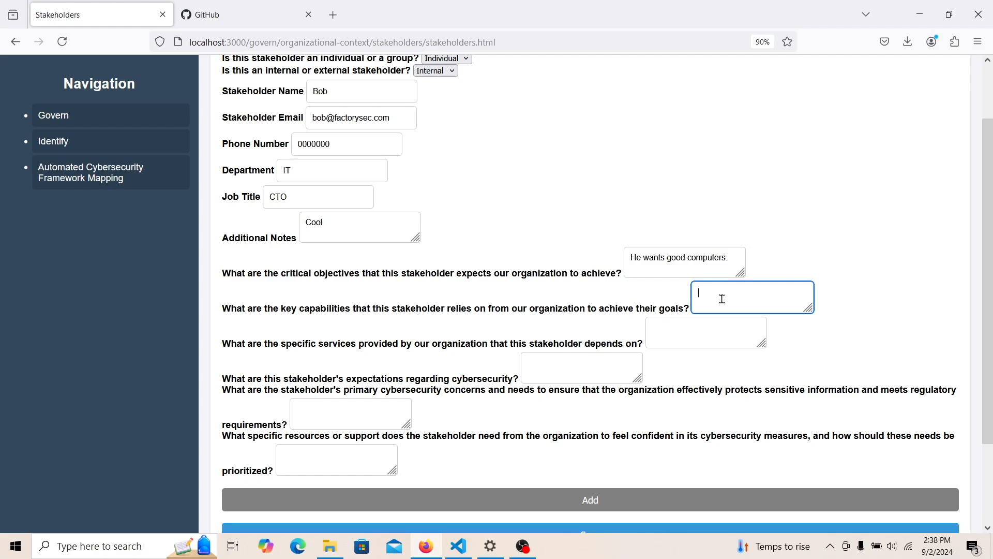
pyautogui.write('He wants us to do a good job budgeting for computers.')
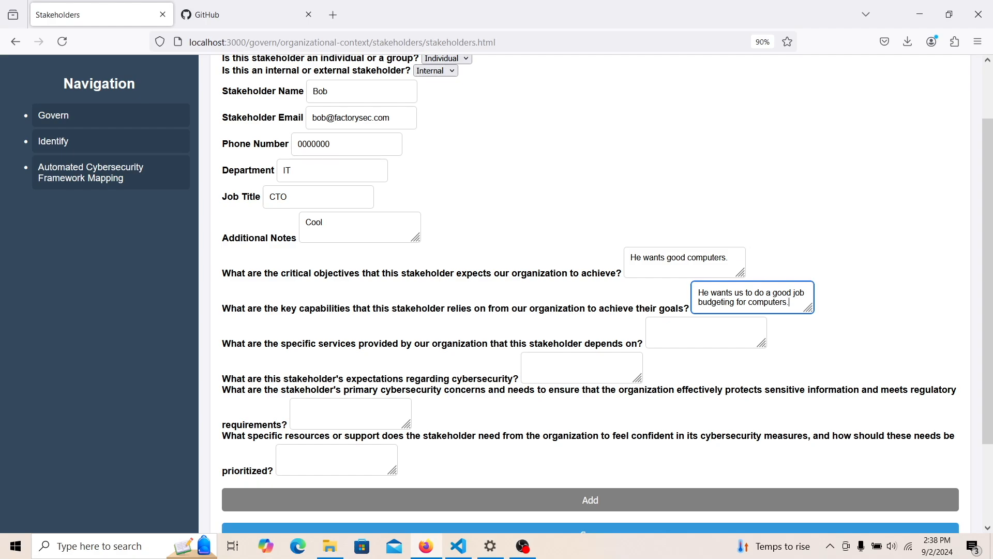
pyautogui.click(685, 316)
pyautogui.click(680, 326)
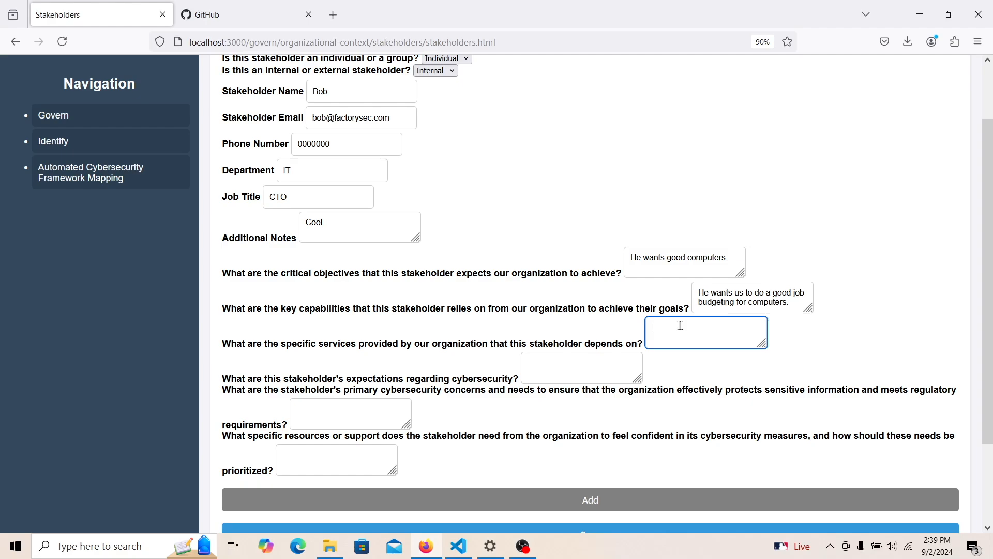
# - Answer services with 'The ability to log in to a computer'; list expectations: Legal activities, Keeping passwords safe
pyautogui.write('The ability to log in to a computer.')
pyautogui.click(598, 364)
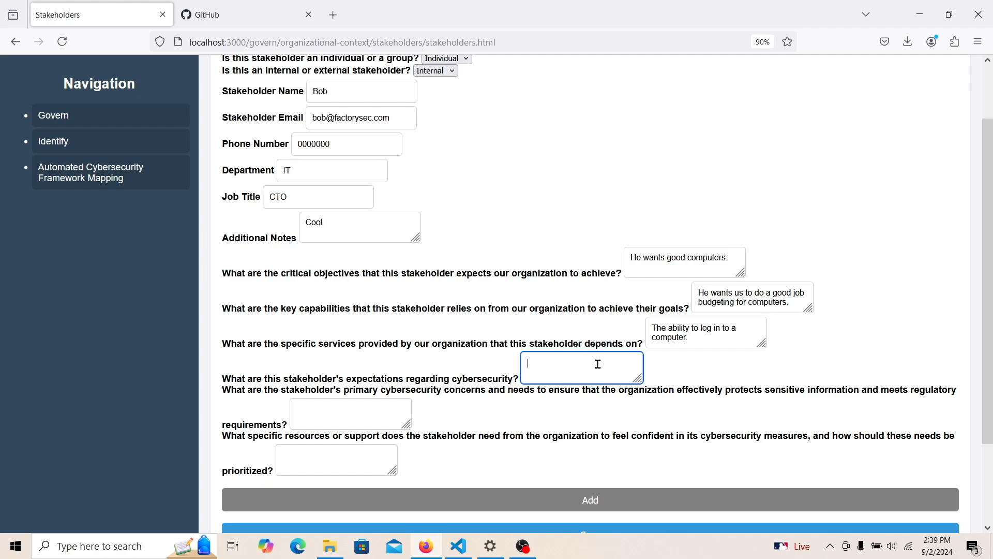
pyautogui.write('1.) Legal activities')
pyautogui.press('Return')
pyautogui.write('2.)')
pyautogui.write('Keeping')
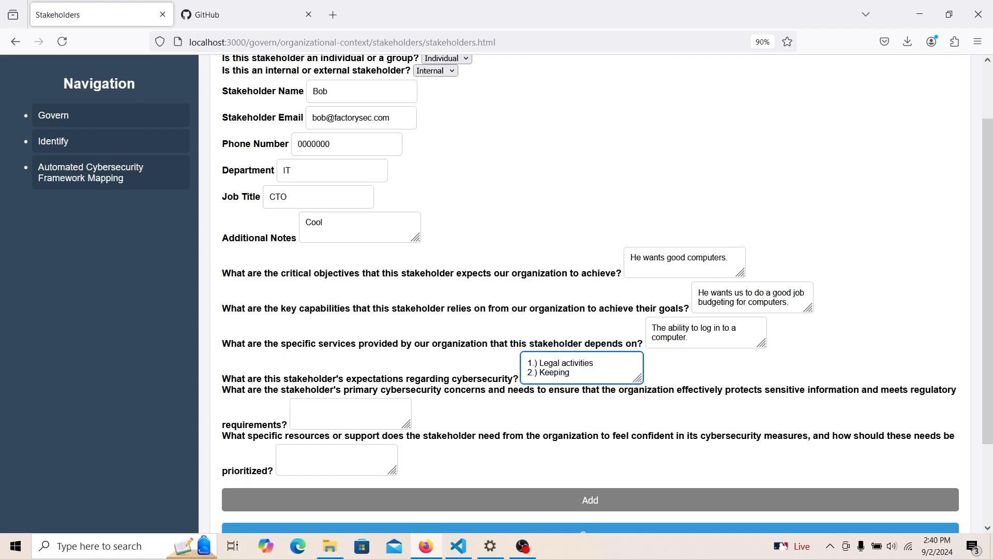
pyautogui.write(' passwords safe')
pyautogui.click(350, 411)
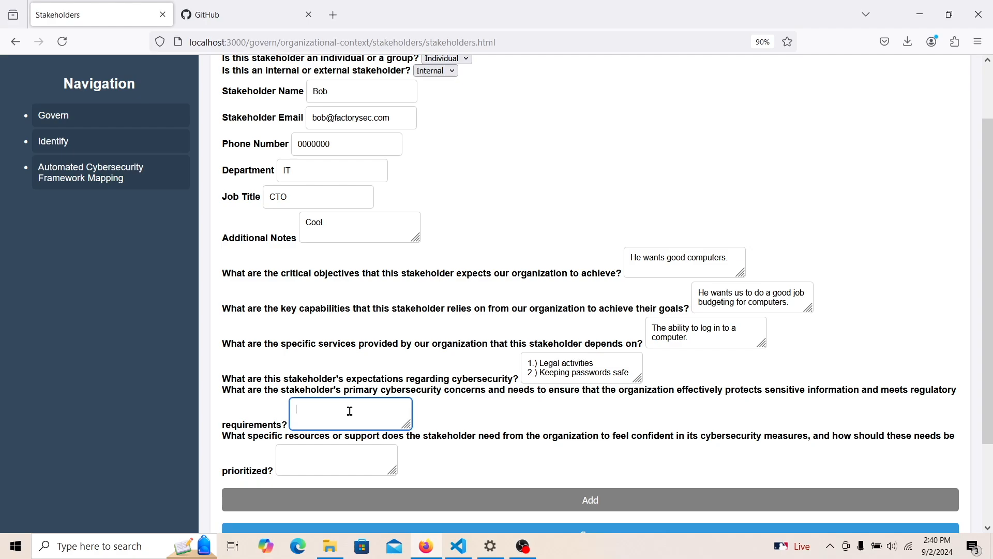
# - Answer primary concerns: 'He wants a robust legal department, and safe data through good encryption standards'
pyautogui.write('He wants a robust legal department san')
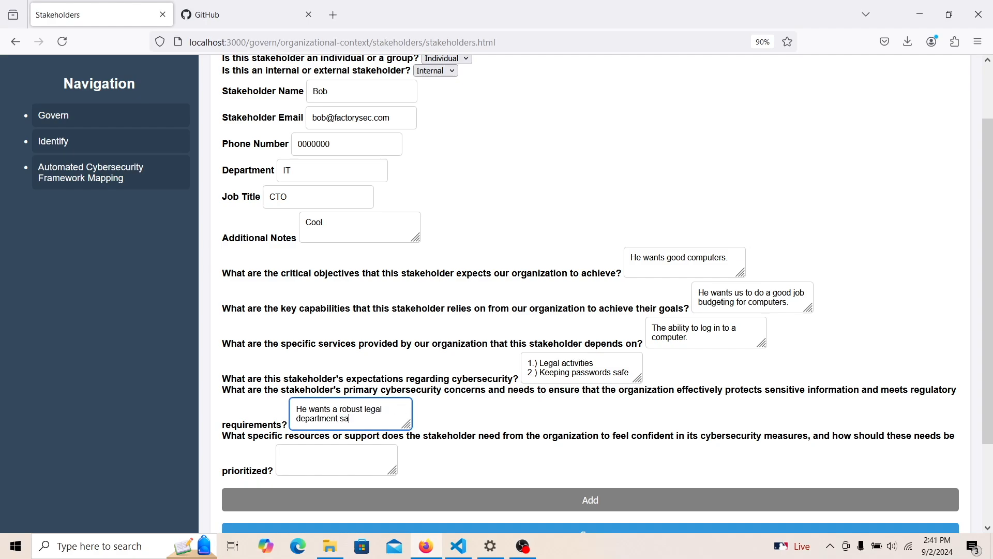
pyautogui.press('BackSpace')
pyautogui.press('BackSpace')
pyautogui.press('BackSpace')
pyautogui.write(', and safe data through good encryption standards.')
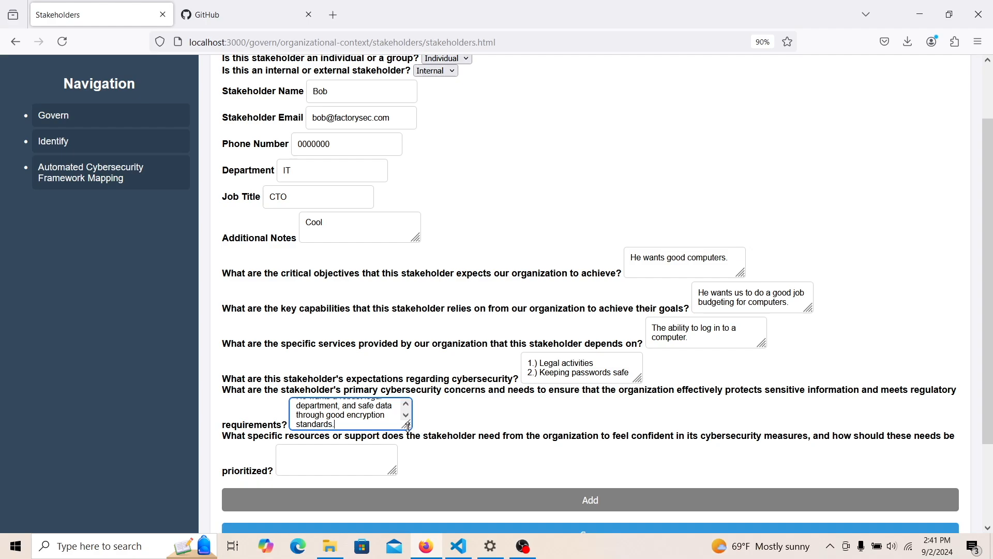
pyautogui.click(368, 464)
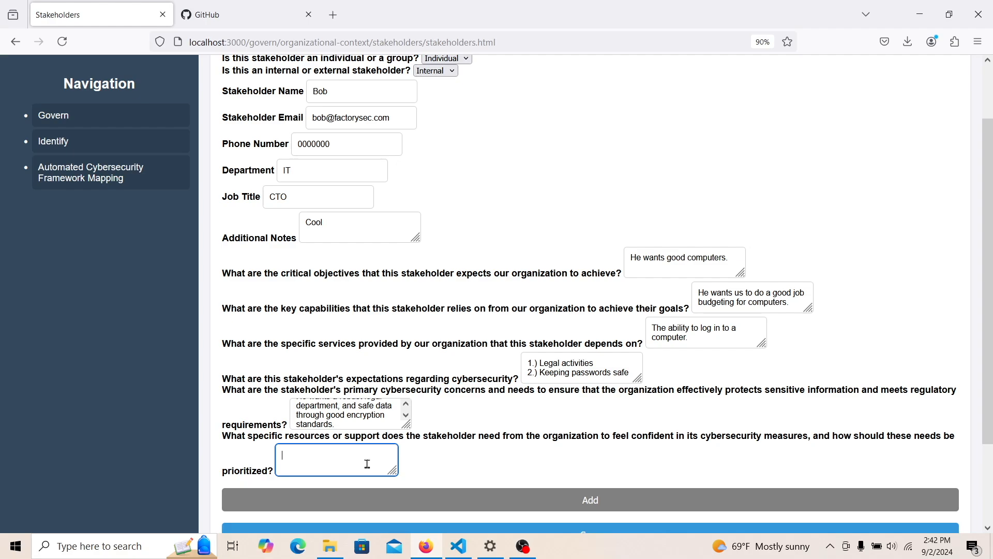
# - Add the lawyer contact's name and phone, plus 'Mega Encryption Suite', to the resources answer, then save the stakeholder
pyautogui.write('George Lawyerton - Lawyer from Missippio')
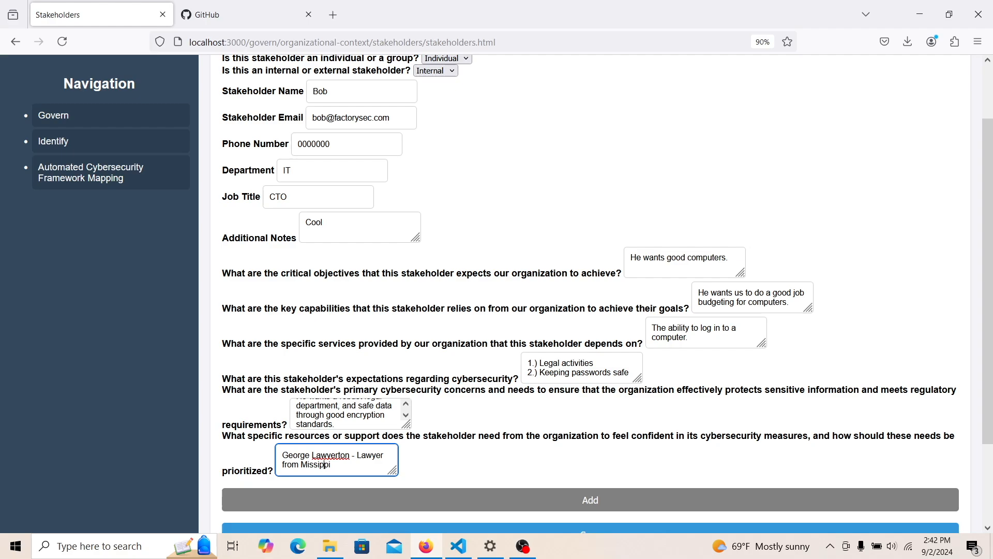
pyautogui.write('ssi')
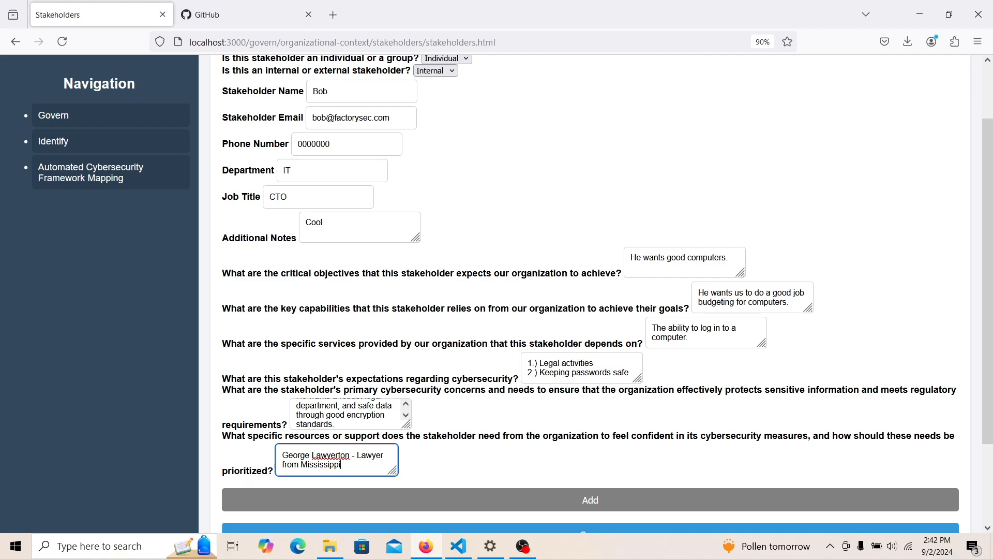
pyautogui.write('- 123-123-1234')
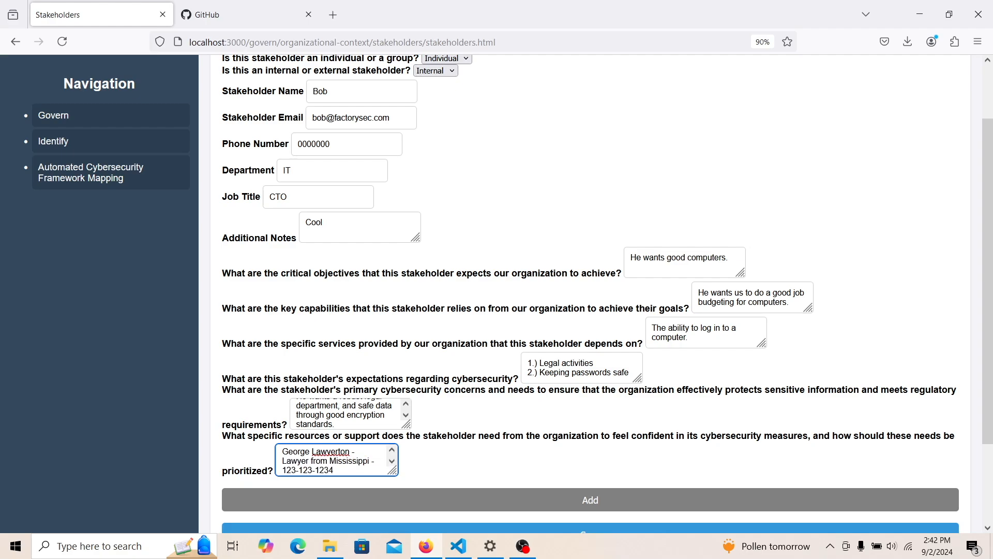
pyautogui.moveTo(394, 474); pyautogui.dragTo(393, 509)
pyautogui.press('Return')
pyautogui.press('Return')
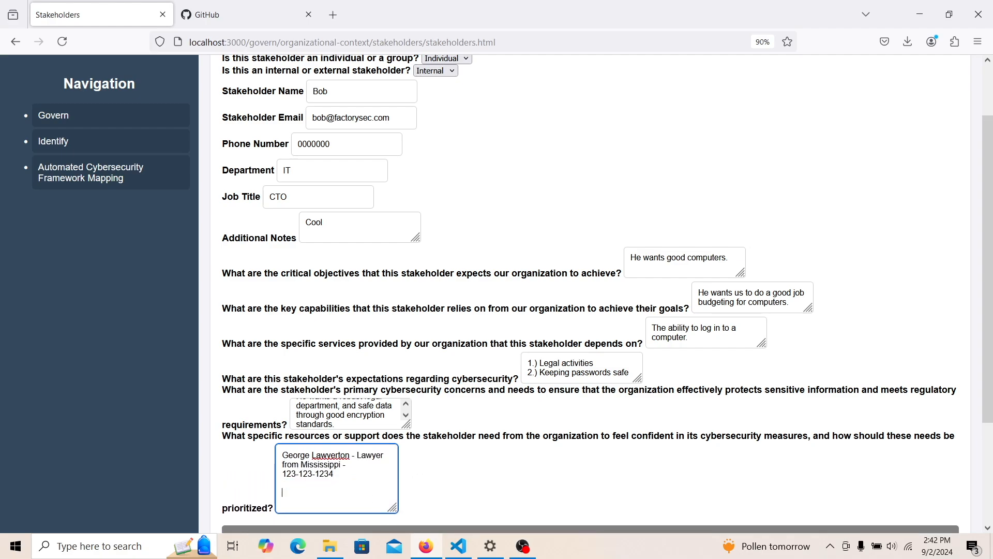
pyautogui.write('Mega Encryption Suite')
pyautogui.scroll(-3, 978, 386)
pyautogui.click(592, 453)
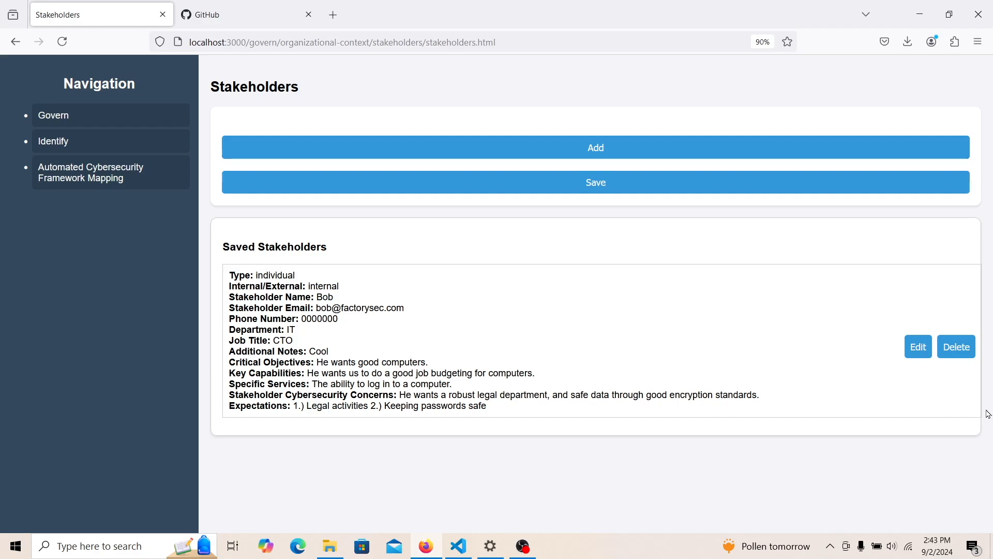
# - Edit the saved stakeholder, replace the note 'Cool' with 'He's your dad', and save
pyautogui.click(919, 347)
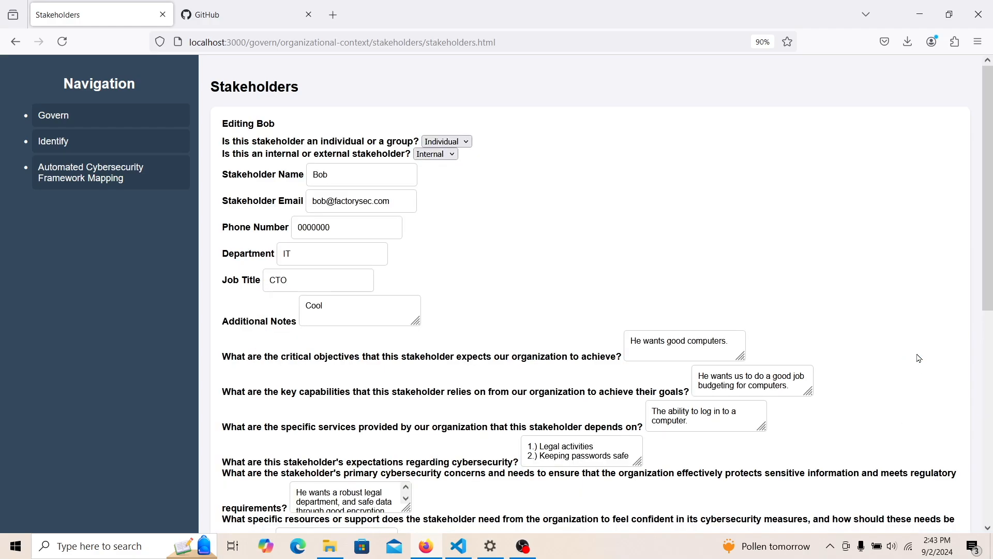
pyautogui.click(346, 316)
pyautogui.hotkey('ctrl', 'a')
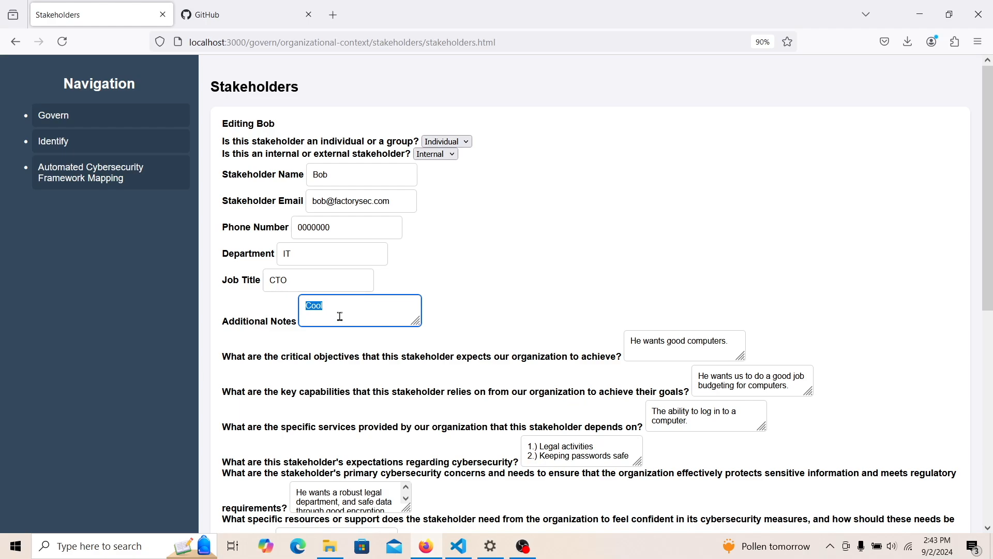
pyautogui.write("He's your dad.")
pyautogui.scroll(-7, 947, 300)
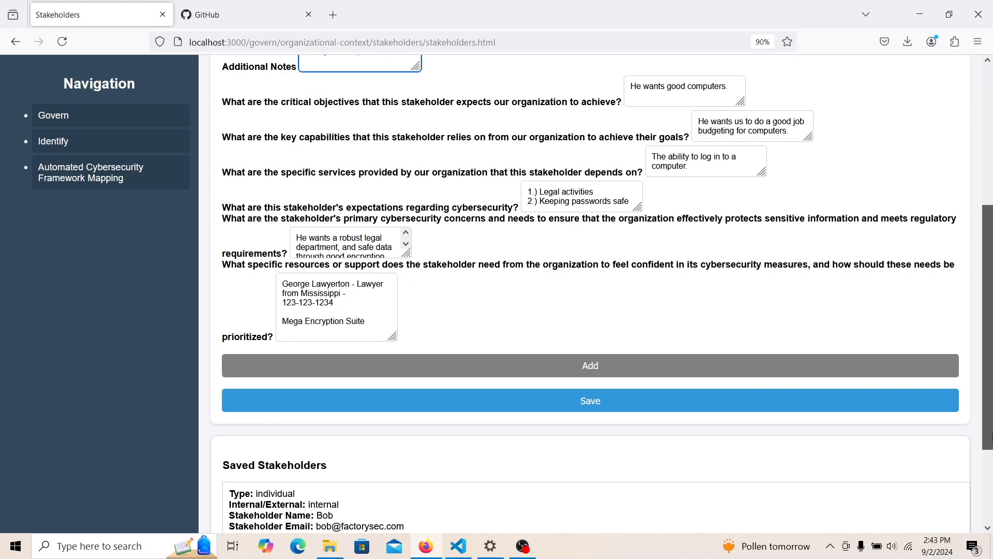
pyautogui.click(643, 276)
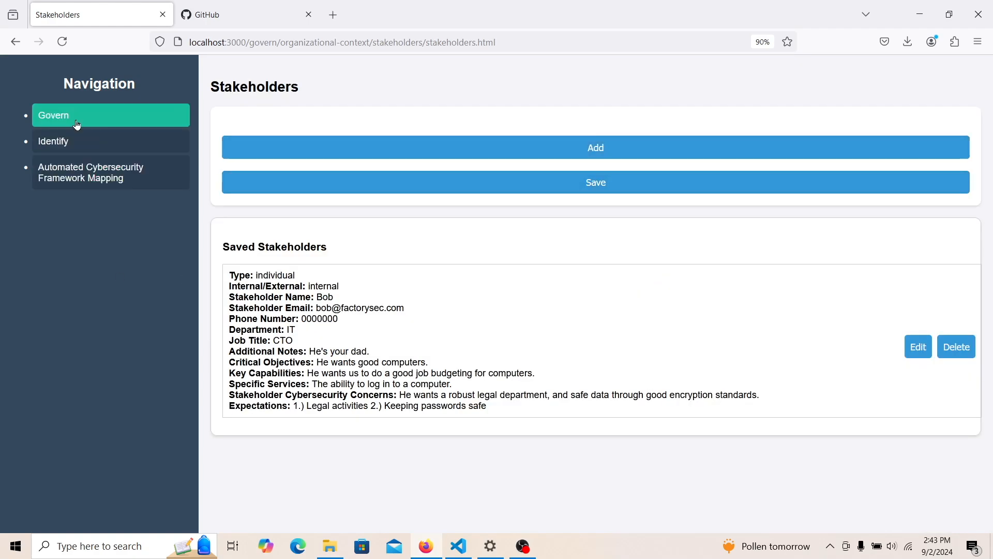
# - Open the Legal, Regulatory, and Contractual Requirements page and start a new requirement entry
pyautogui.click(77, 124)
pyautogui.click(77, 143)
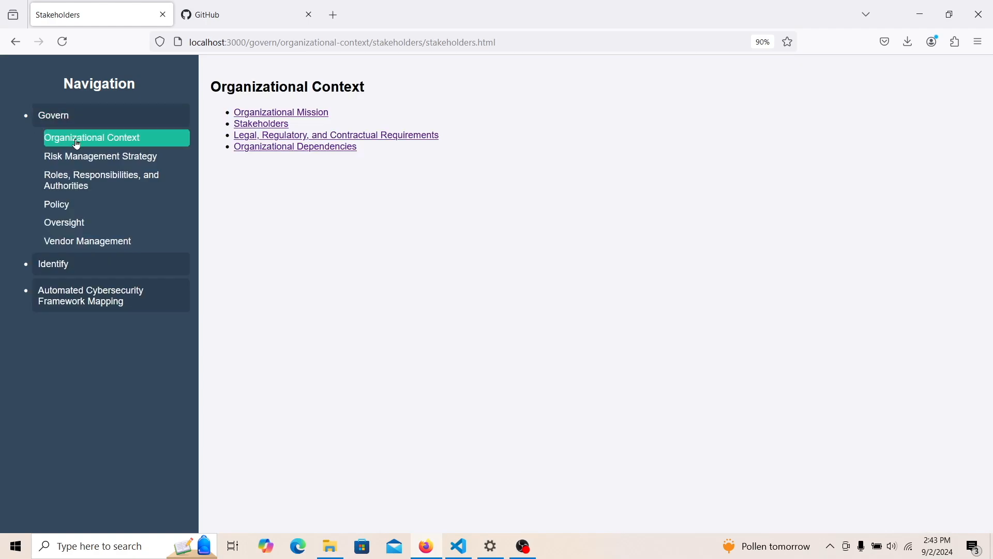
pyautogui.click(267, 136)
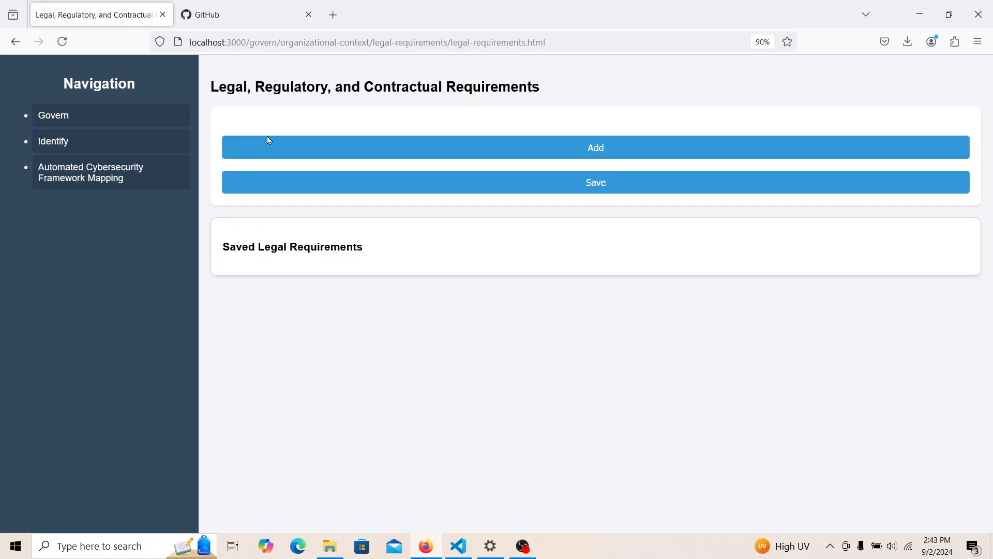
pyautogui.click(276, 148)
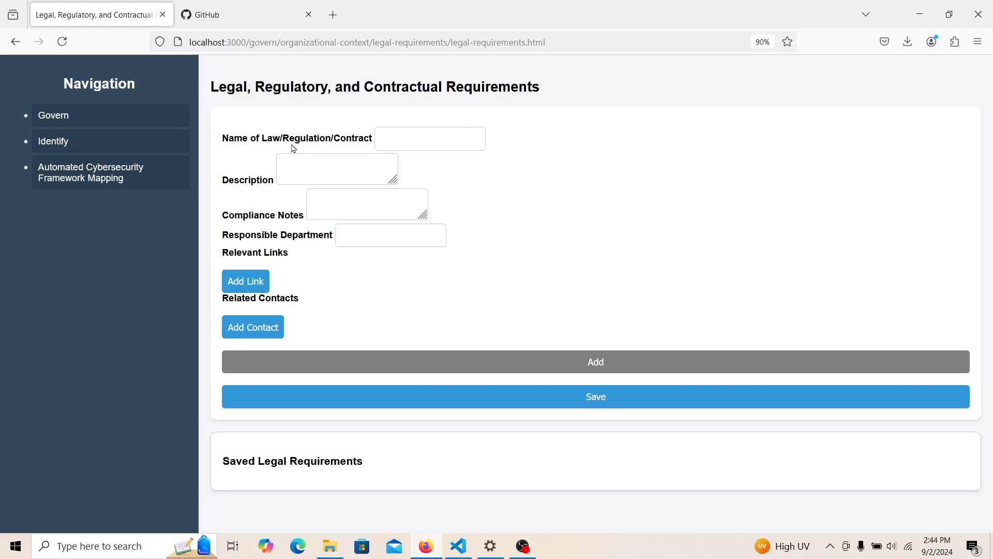
# - Open the Organizational Dependencies page and start a new dependency entry
pyautogui.click(129, 119)
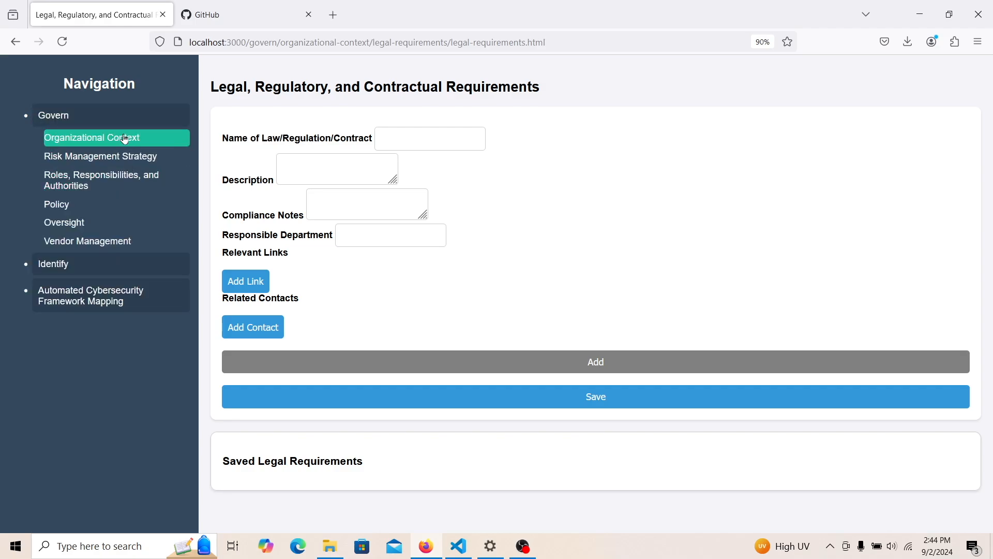
pyautogui.click(125, 138)
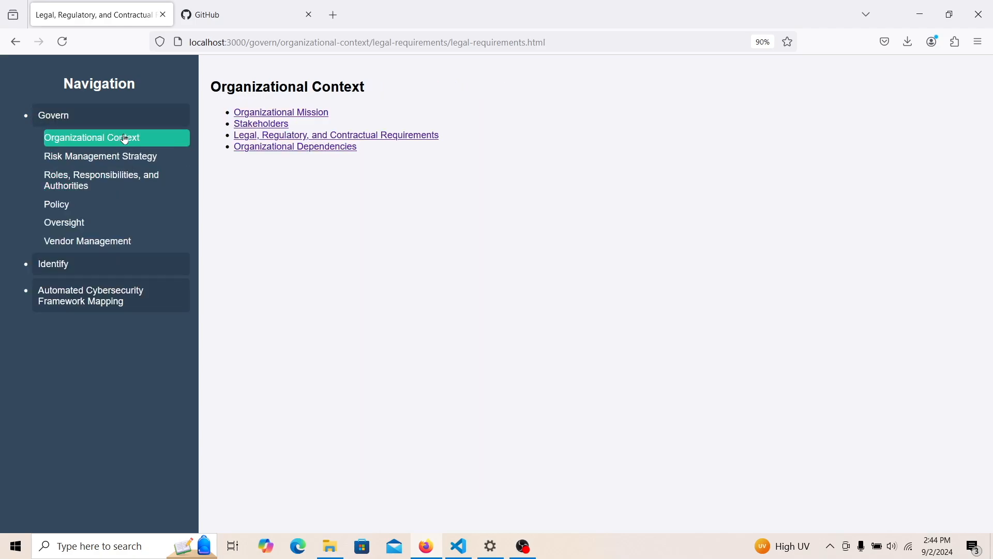
pyautogui.click(297, 147)
pyautogui.click(299, 149)
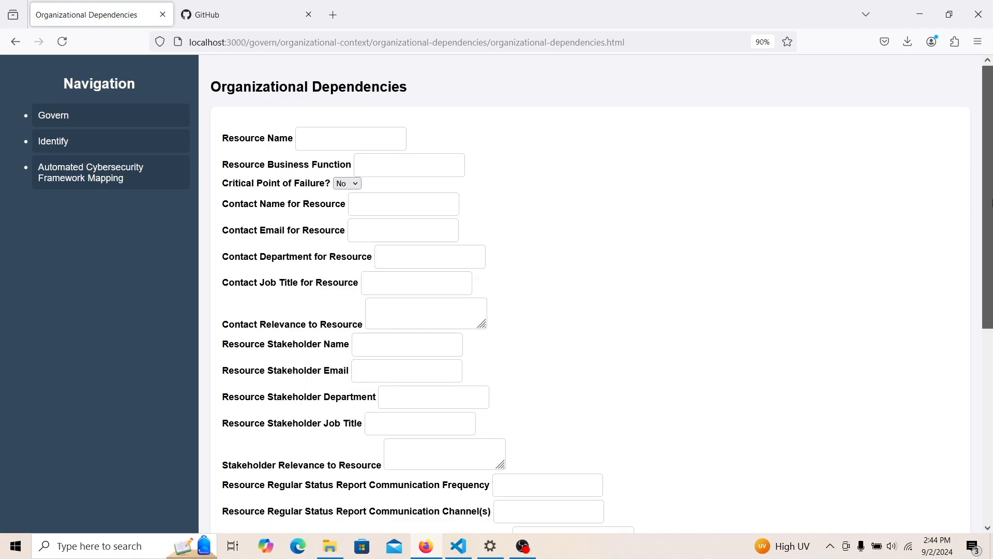
pyautogui.scroll(-1, 991, 208)
pyautogui.moveTo(992, 208); pyautogui.dragTo(992, 168)
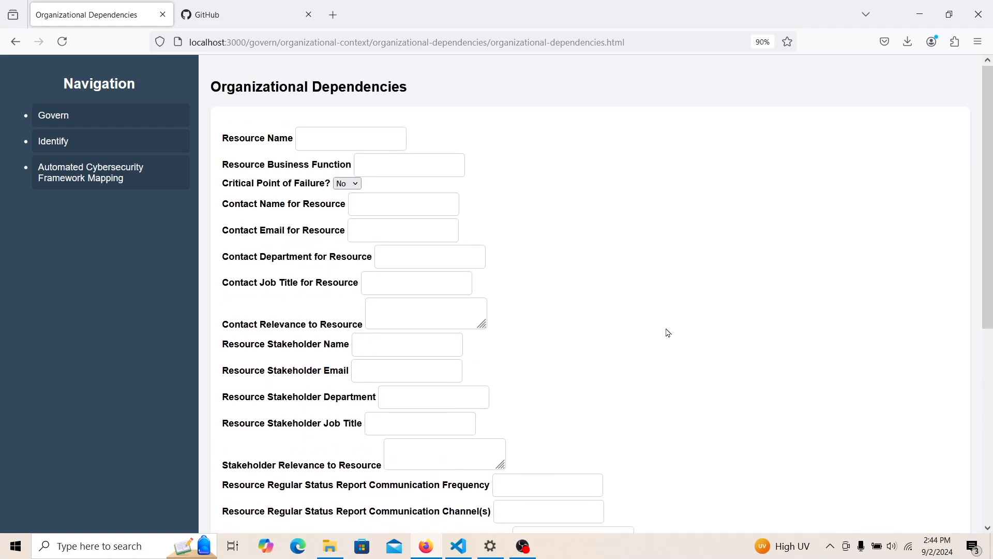
# - Open the Communication Lines page under Govern > Risk Management Strategy
pyautogui.click(153, 115)
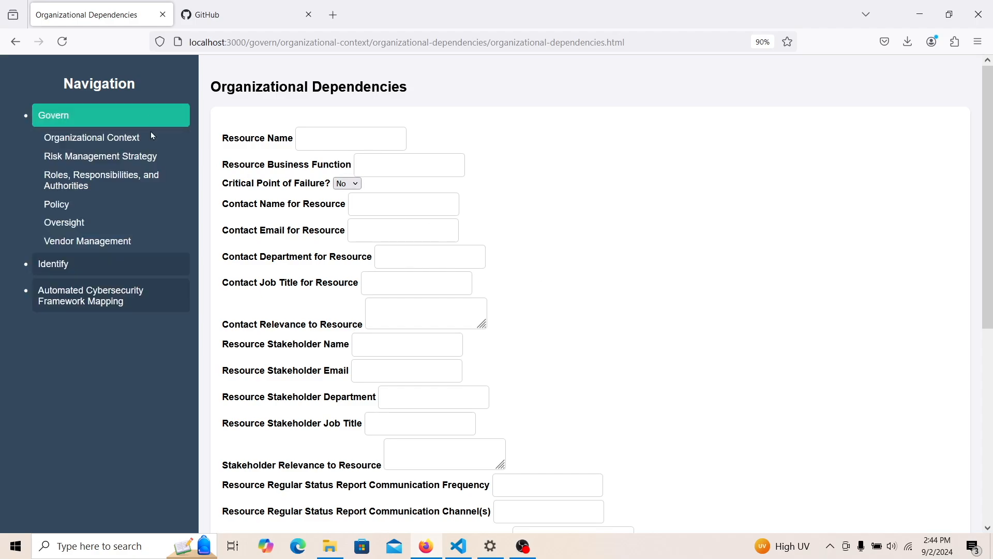
pyautogui.click(152, 135)
pyautogui.click(150, 157)
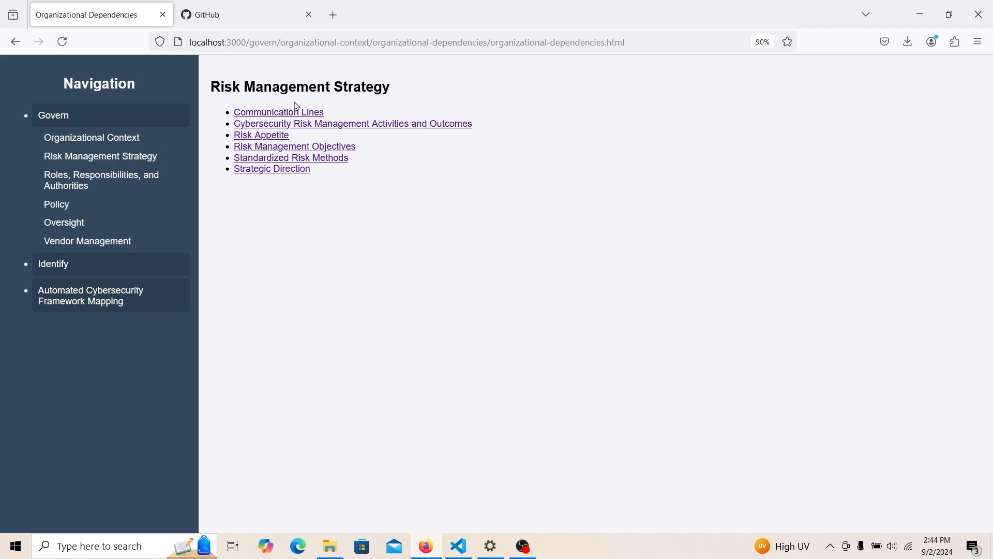
pyautogui.click(307, 112)
# - Add an executive update with frequency 'Every 2 week' and the responsible person's name
pyautogui.doubleClick(307, 112)
pyautogui.click(346, 124)
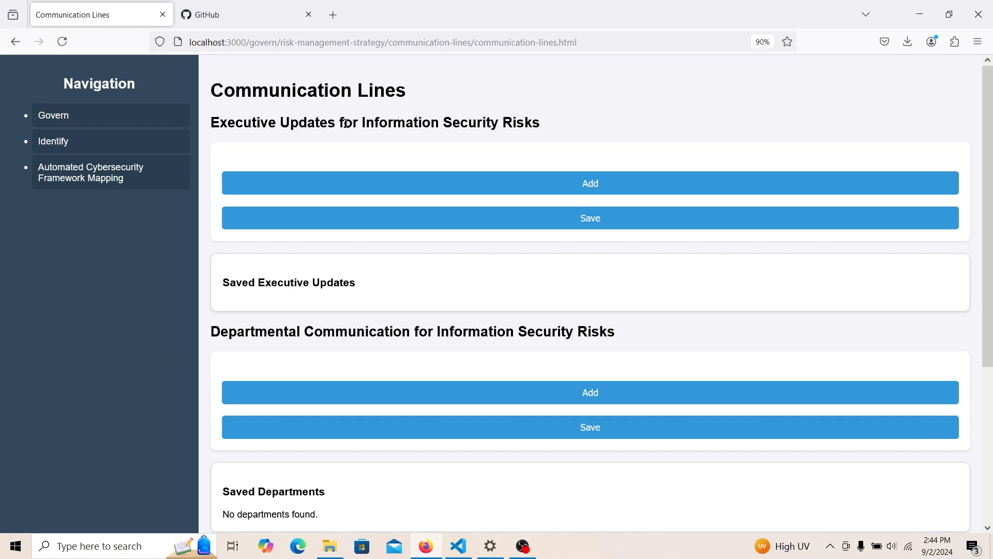
pyautogui.click(614, 181)
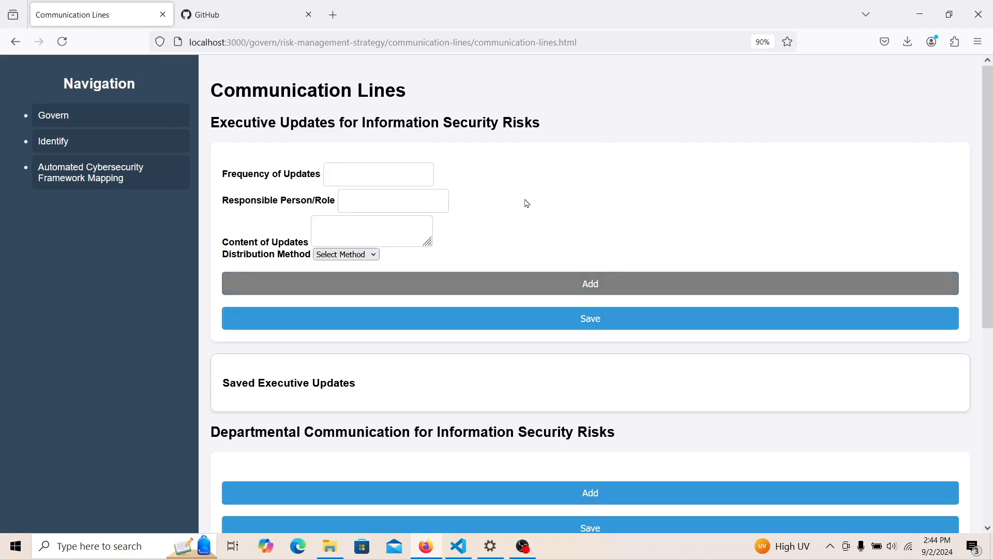
pyautogui.click(384, 177)
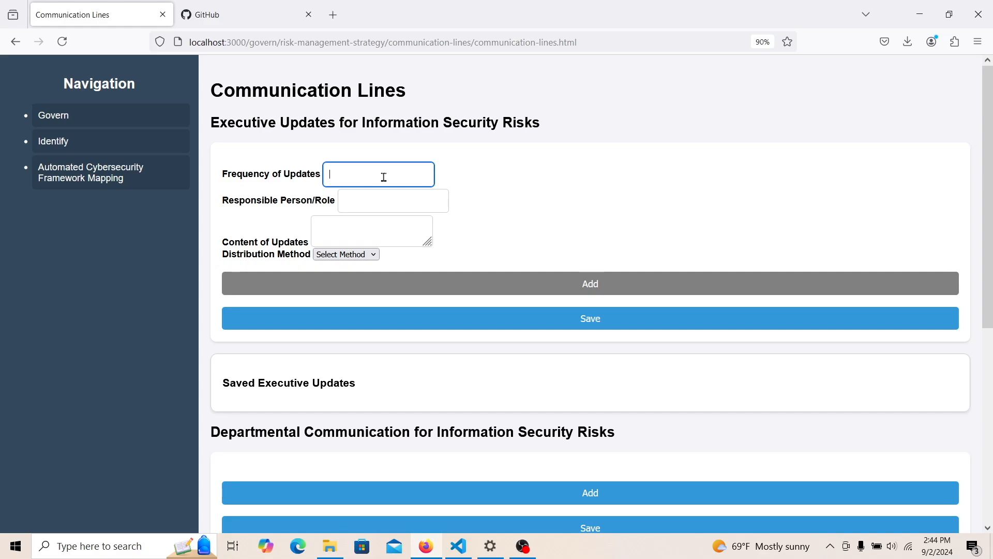
pyautogui.write('Every 2 weeks')
pyautogui.click(379, 202)
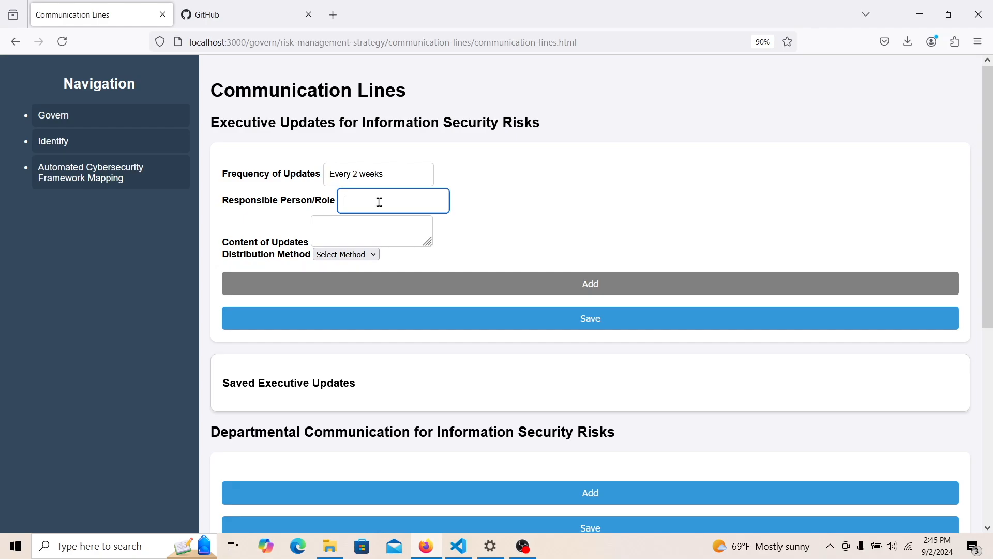
pyautogui.write('Bob')
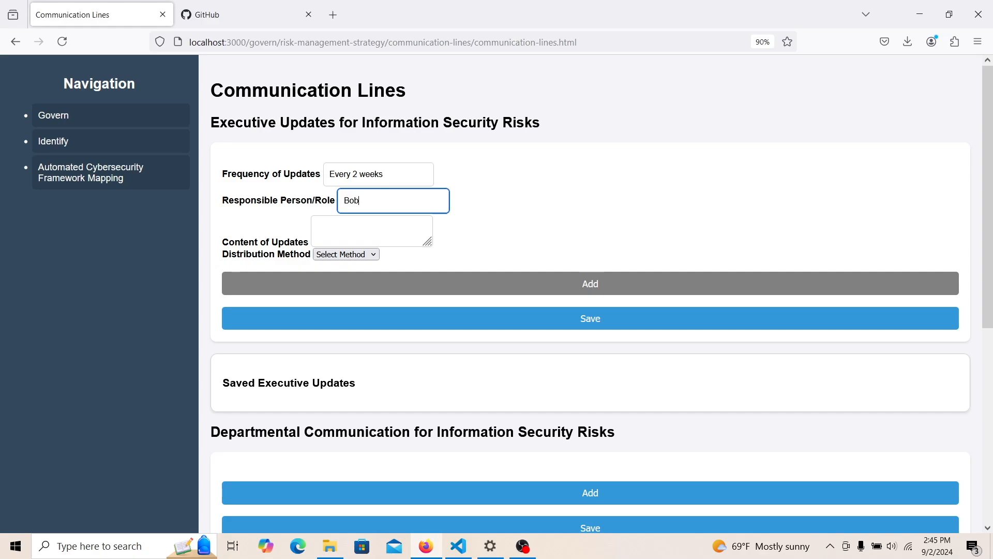
pyautogui.click(384, 228)
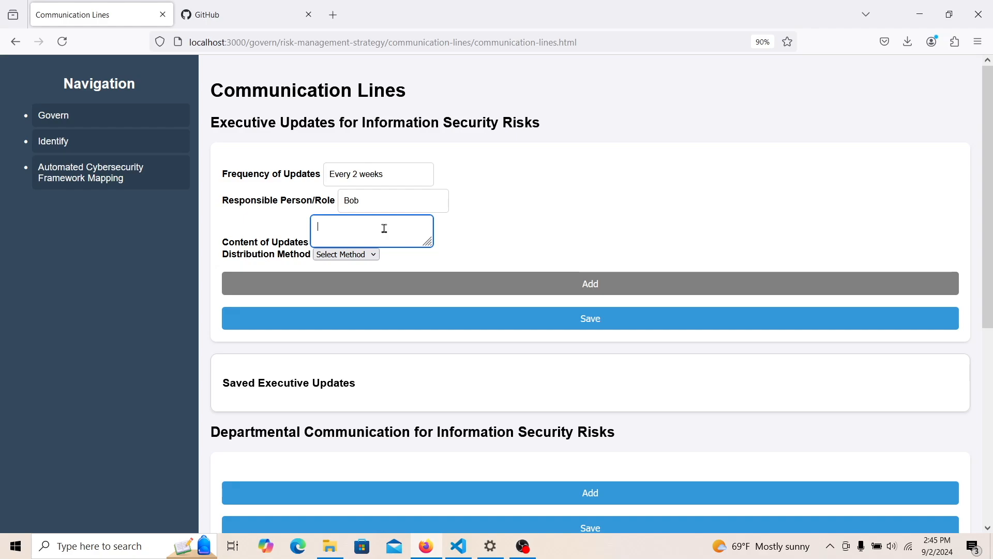
# - Write update content about password updates and attempts at hacking the servers
pyautogui.write('If the')
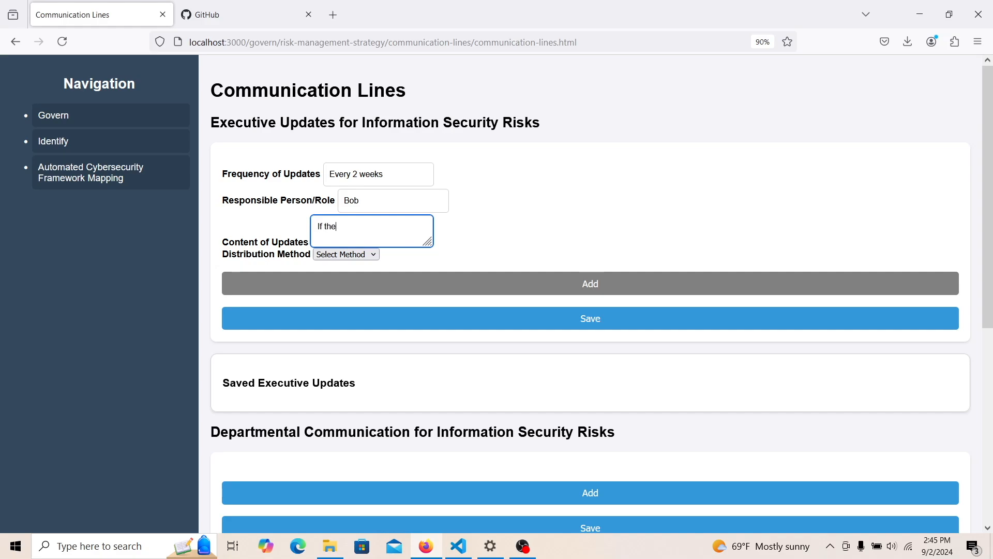
pyautogui.write(' passwords need to be updated, an')
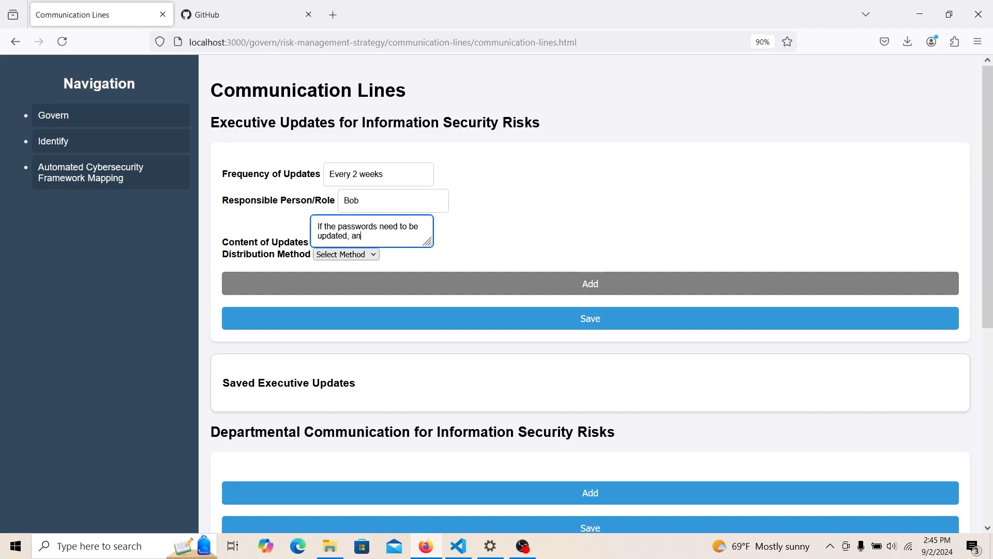
pyautogui.write('d if someone tried hacking')
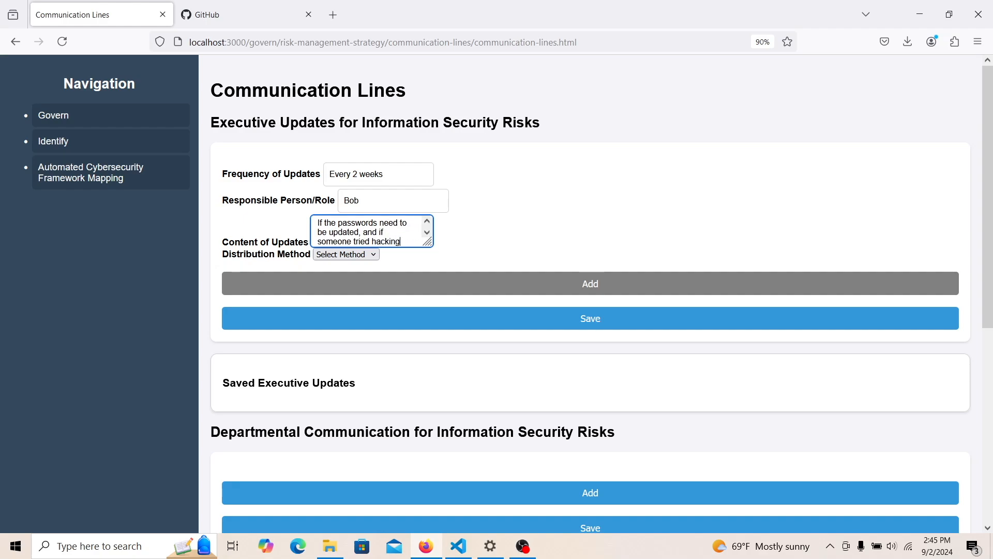
pyautogui.write(' the servrs.')
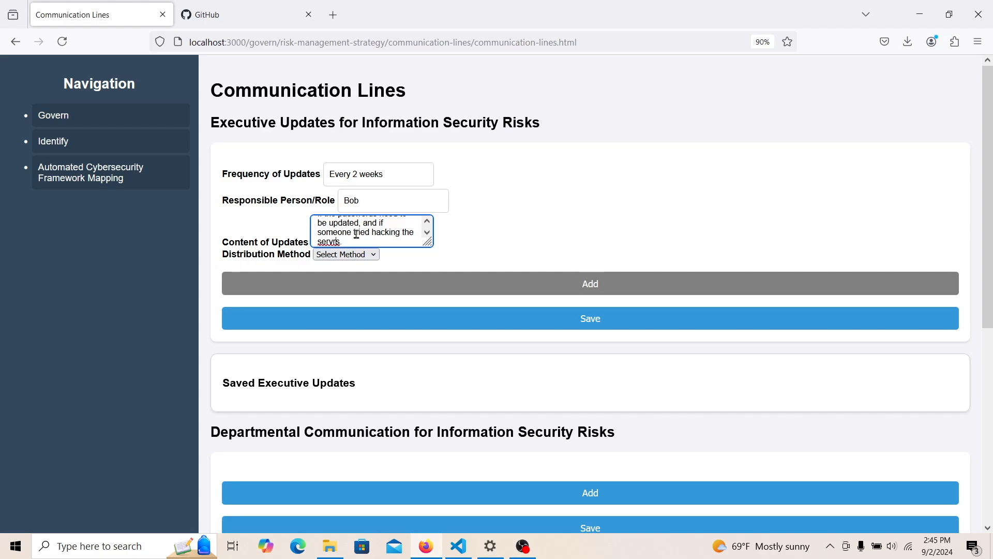
pyautogui.press('BackSpace')
pyautogui.press('BackSpace')
pyautogui.write('ers.')
pyautogui.click(403, 319)
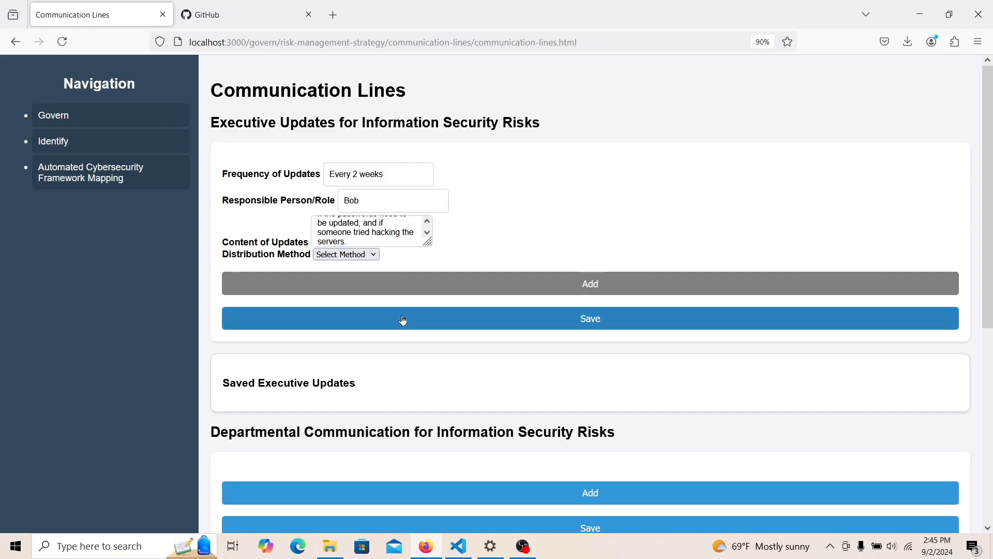
# - Set distribution to Meetings with details '8AM Meetings Please' and save the update
pyautogui.click(351, 255)
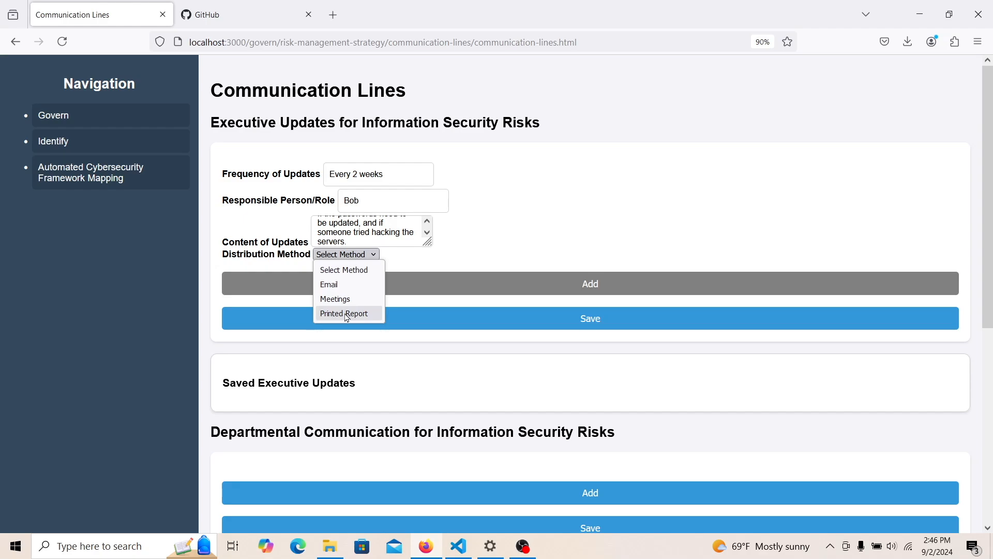
pyautogui.click(341, 299)
pyautogui.click(381, 276)
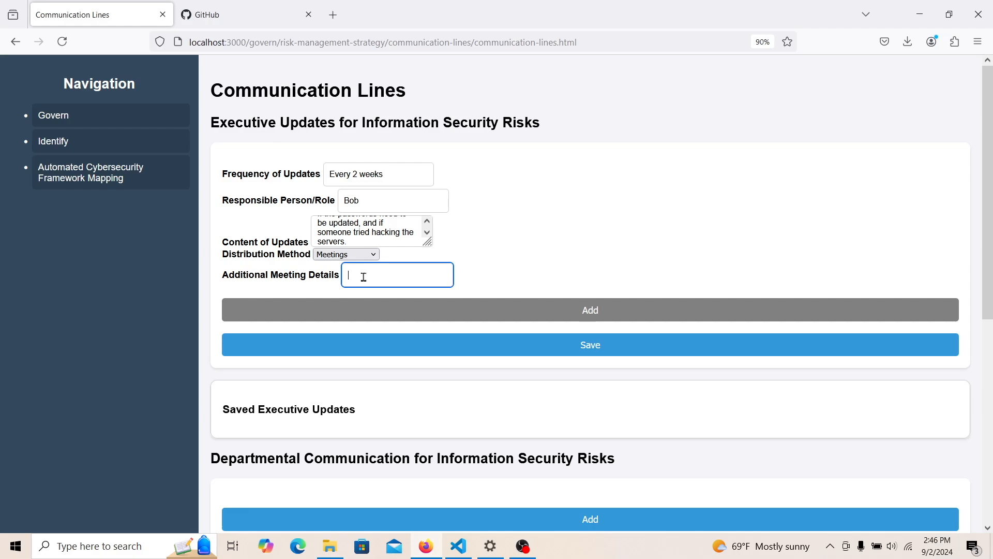
pyautogui.write('8AM Meetings Please')
pyautogui.click(360, 347)
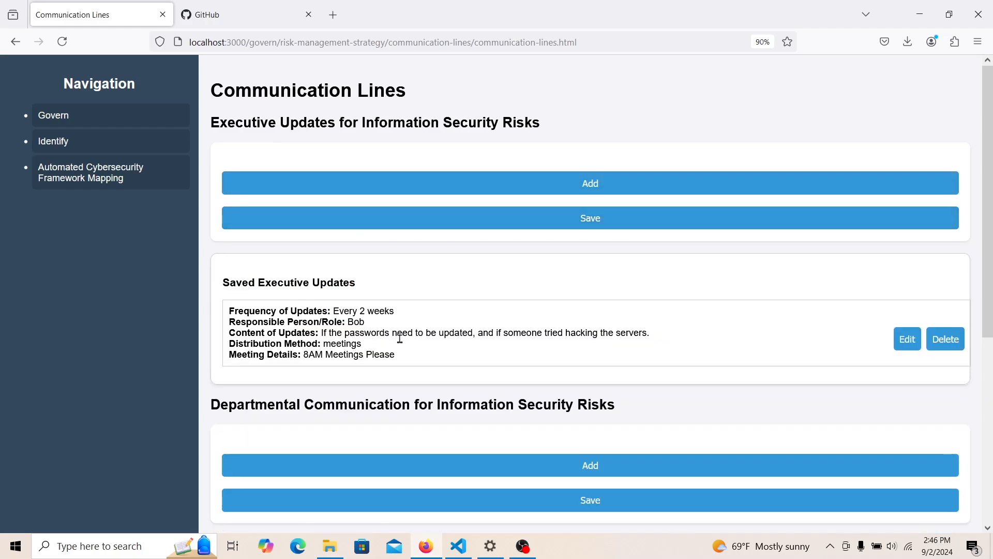
# - Save a communication tool named 'Outlook' with details 'It's a Microsoft email product'
pyautogui.scroll(-2, 990, 306)
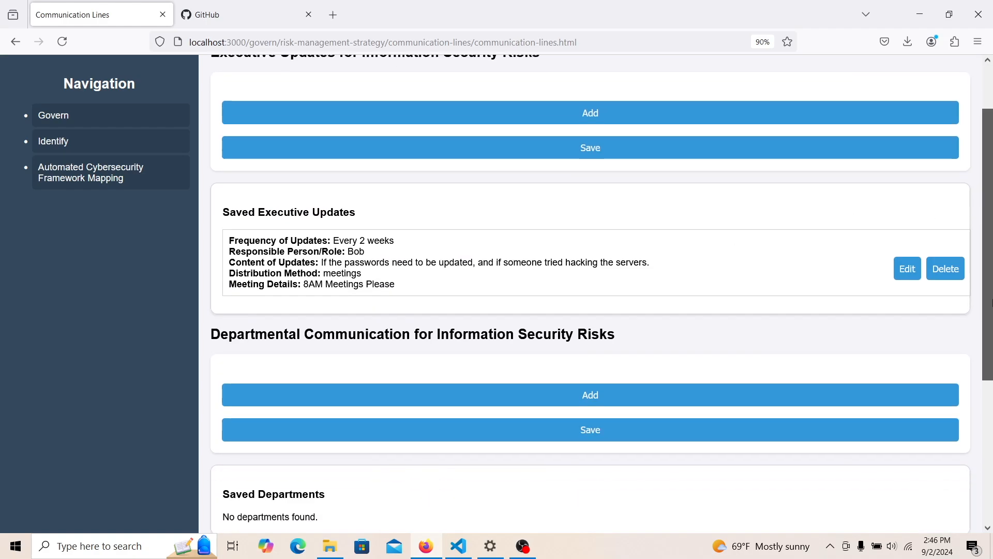
pyautogui.moveTo(990, 306); pyautogui.dragTo(991, 446)
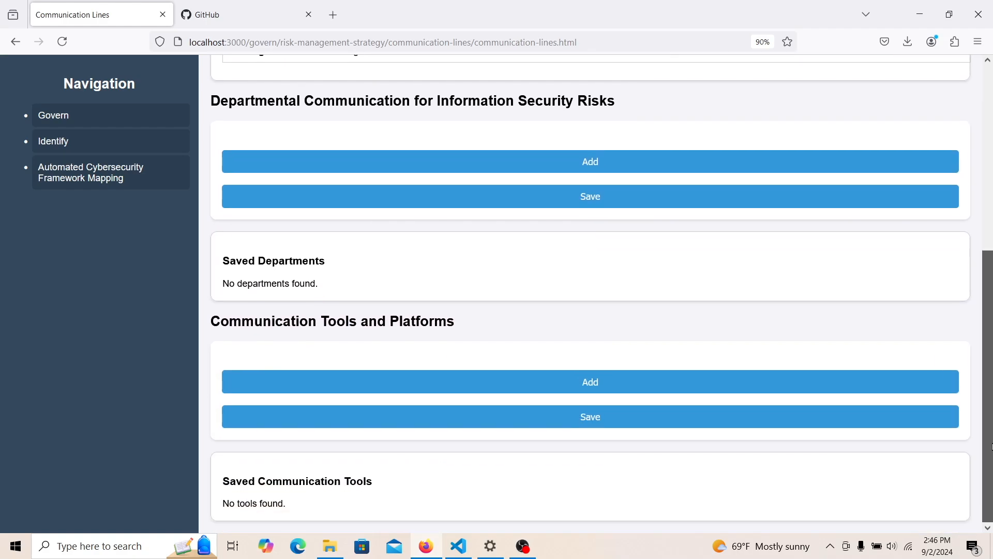
pyautogui.scroll(2, 991, 438)
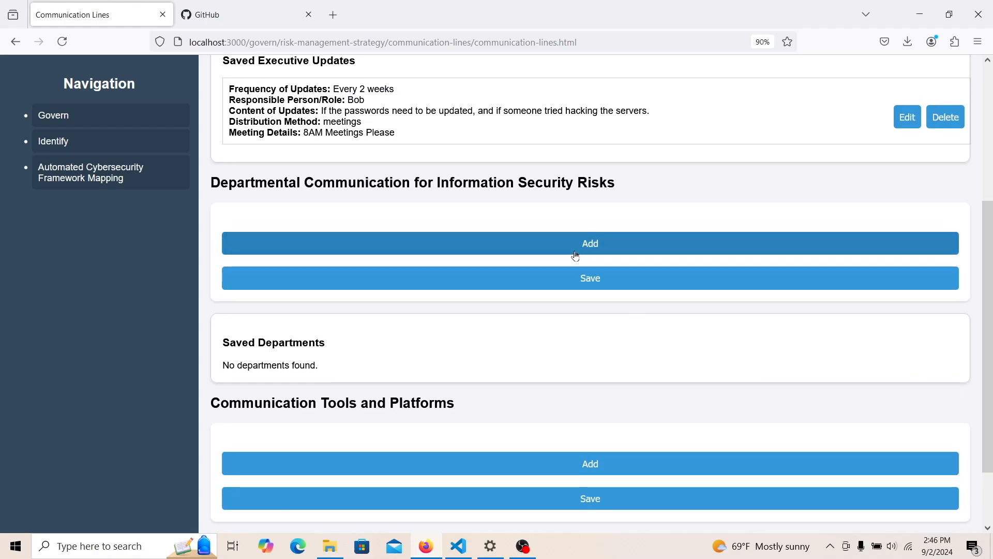
pyautogui.scroll(-2, 931, 320)
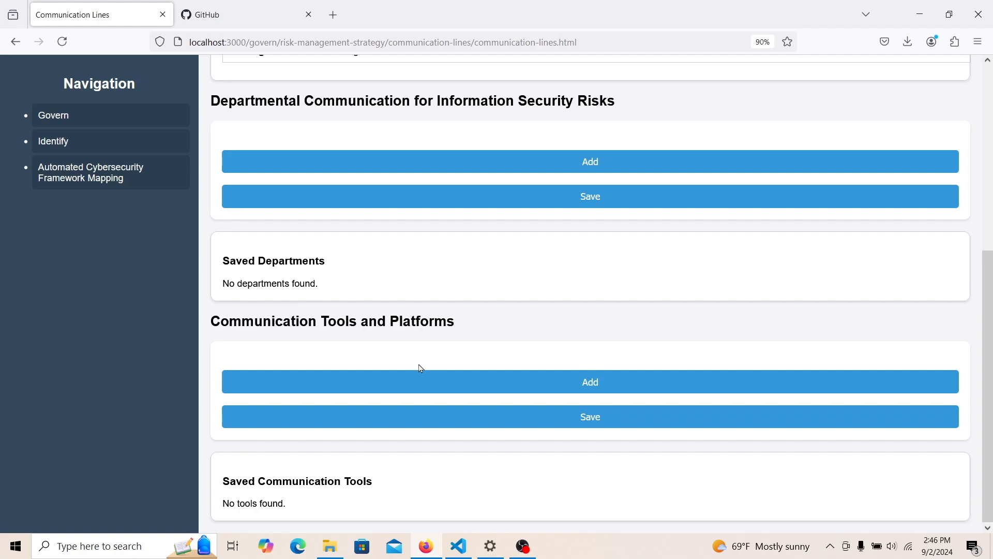
pyautogui.click(415, 381)
pyautogui.click(392, 374)
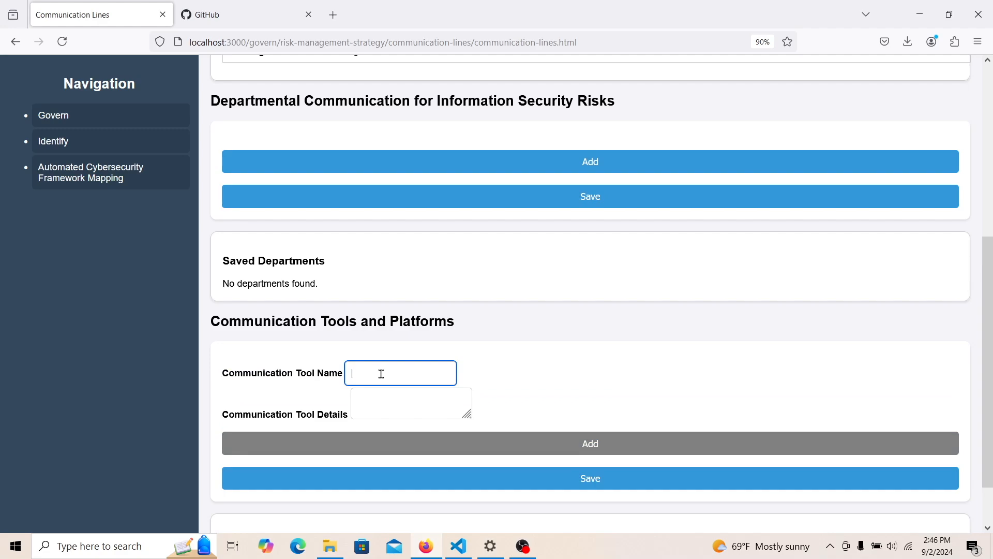
pyautogui.write('E')
pyautogui.press('BackSpace')
pyautogui.write('Outlook')
pyautogui.click(398, 400)
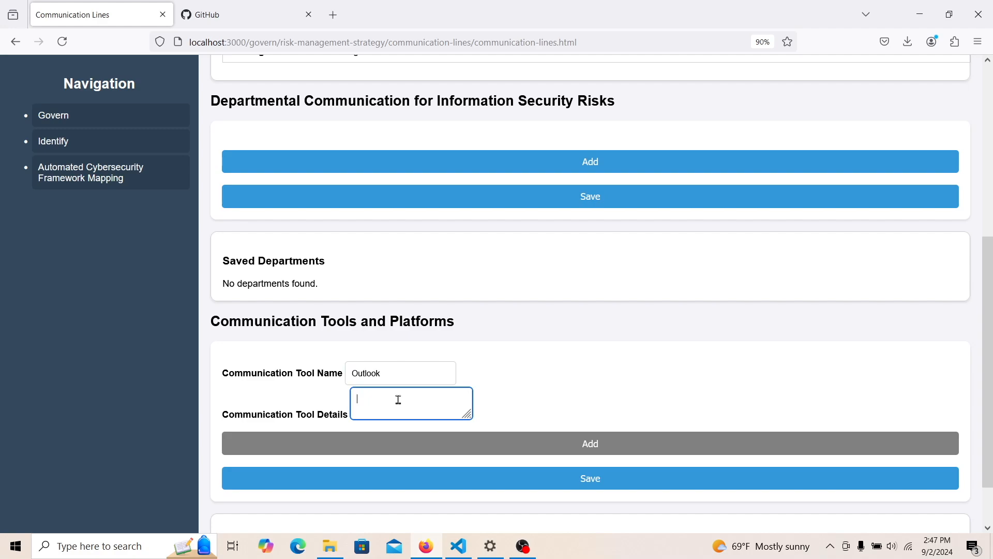
pyautogui.write("It's a Microsoft email product.")
pyautogui.click(412, 479)
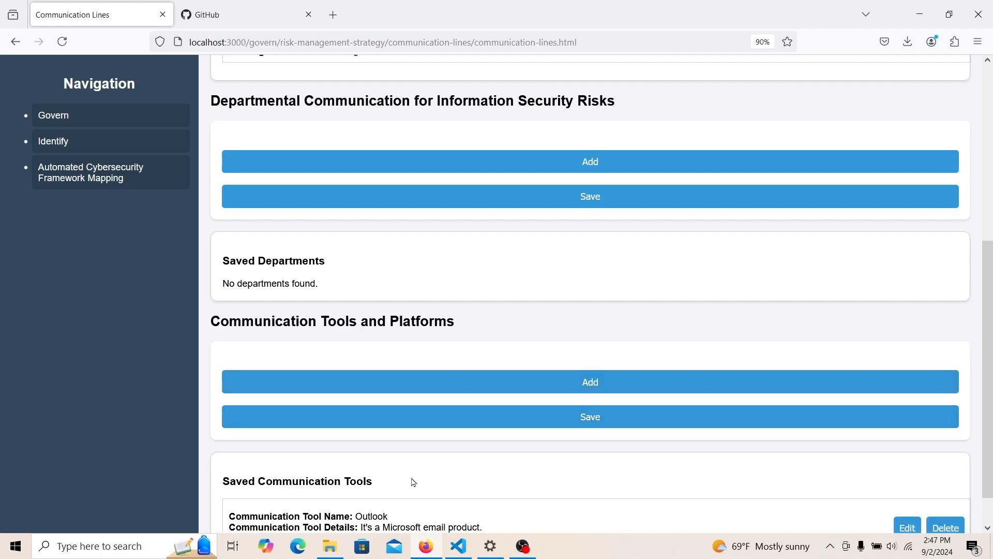
# - Save a 'Teams' tool entry: 'It's also part of the Microsoft suite that we have a subscription for.'
pyautogui.scroll(-2, 991, 490)
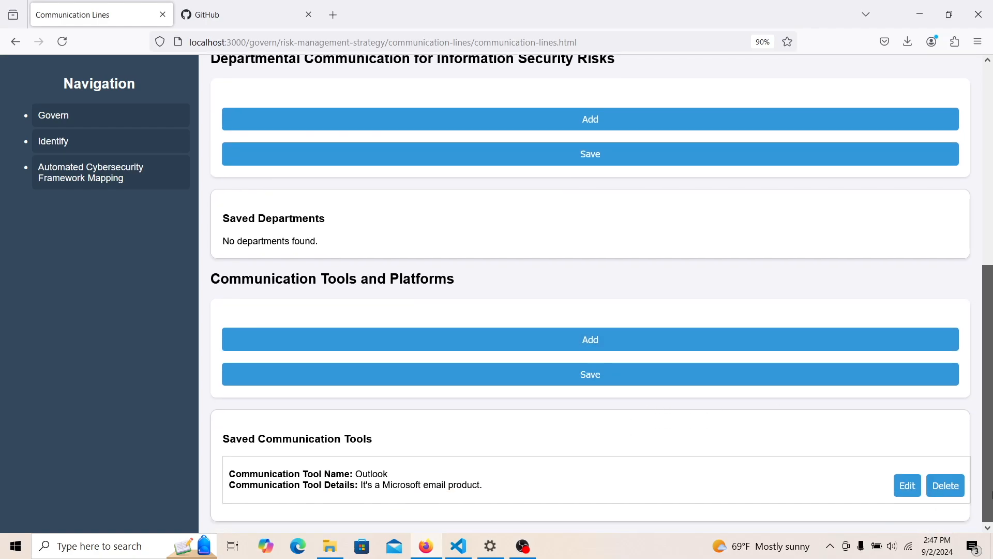
pyautogui.click(533, 345)
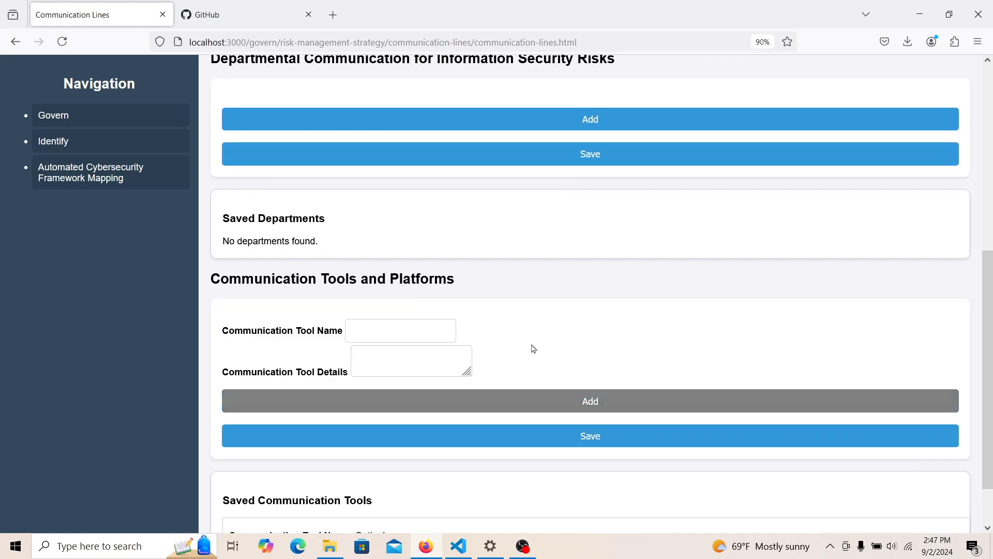
pyautogui.click(374, 335)
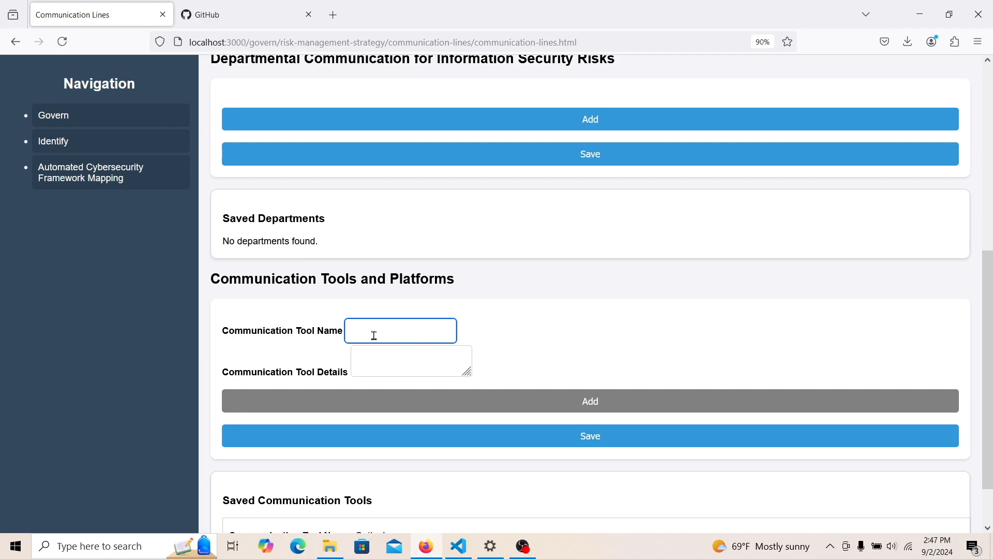
pyautogui.scroll(-3, 991, 430)
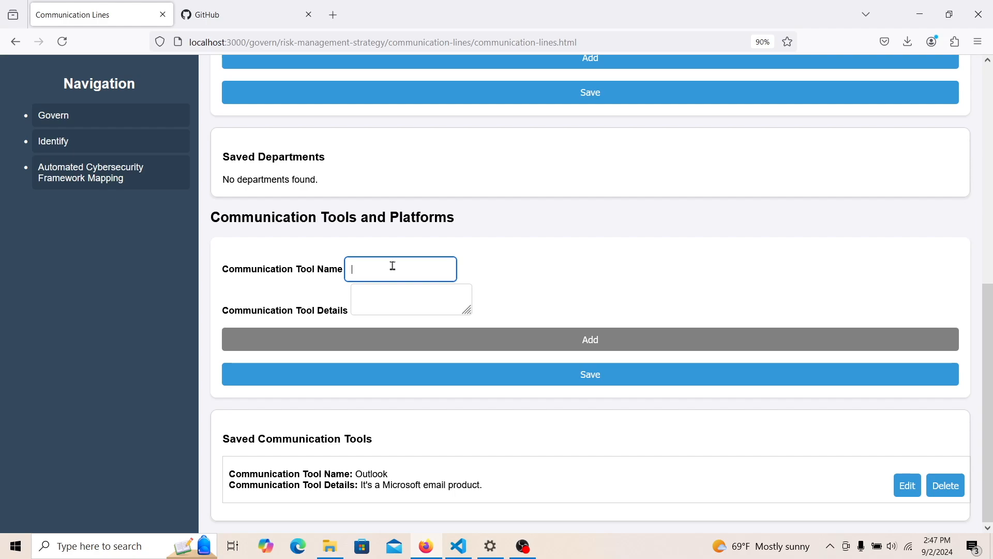
pyautogui.write('Teams')
pyautogui.click(393, 297)
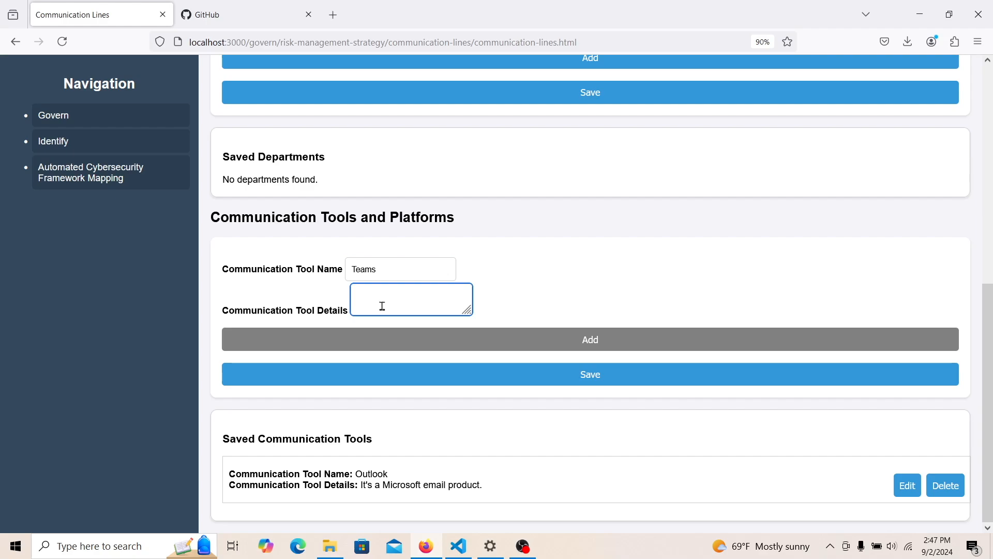
pyautogui.rightClick(383, 306)
pyautogui.click(375, 306)
pyautogui.write('It')
pyautogui.write("'s nice.")
pyautogui.press('BackSpace')
pyautogui.press('BackSpace')
pyautogui.press('BackSpace')
pyautogui.press('BackSpace')
pyautogui.press('BackSpace')
pyautogui.press('BackSpace')
pyautogui.press('BackSpace')
pyautogui.press('BackSpace')
pyautogui.press('BackSpace')
pyautogui.write("It's also part of the Microsoft suite")
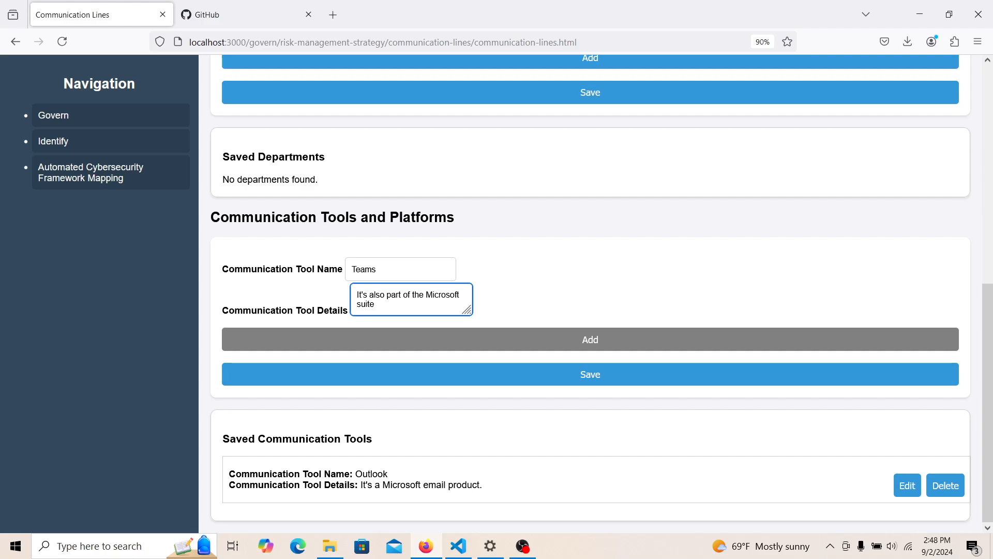
pyautogui.write(' that we have a subscription for.')
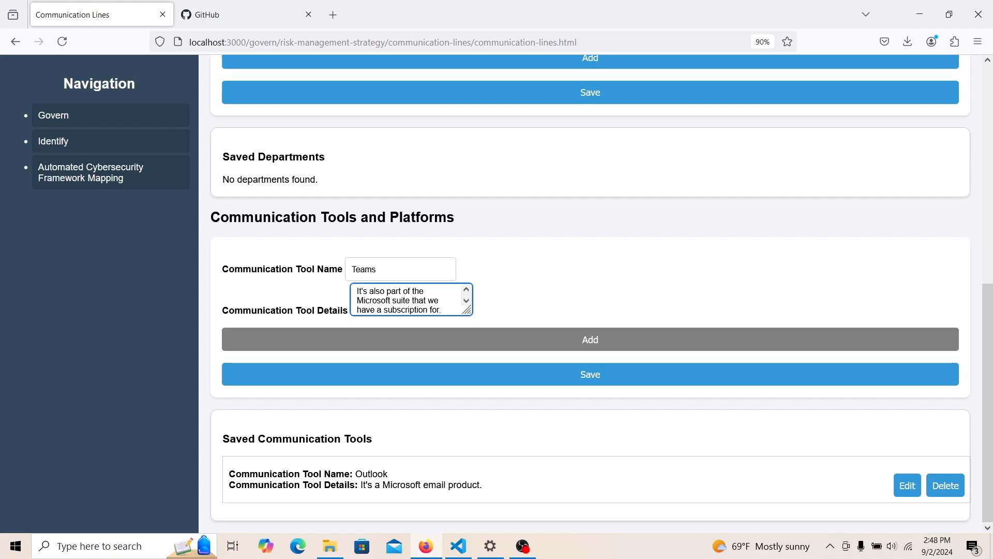
pyautogui.click(420, 375)
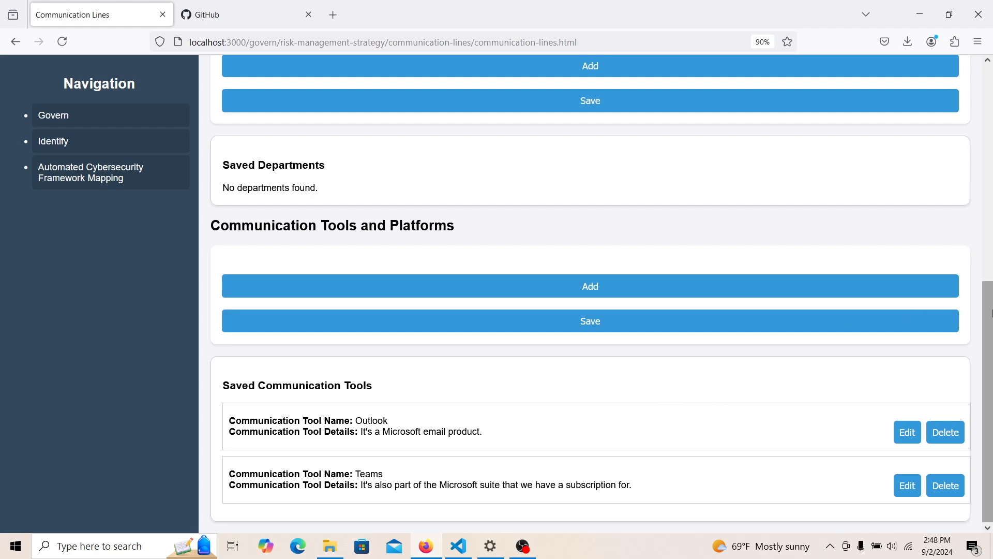
# - Go through Govern and Risk Management Strategy to the Risk Appetite page
pyautogui.click(77, 120)
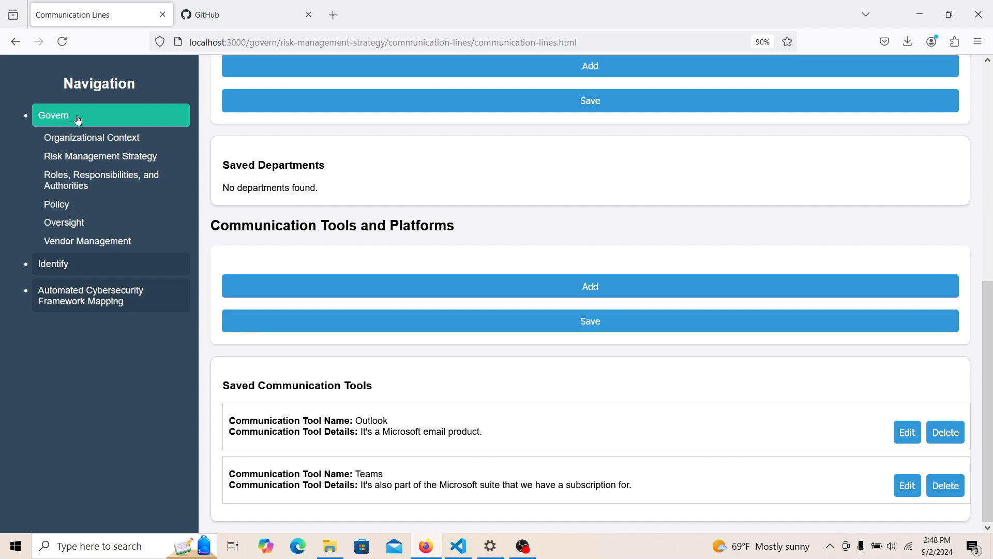
pyautogui.click(112, 162)
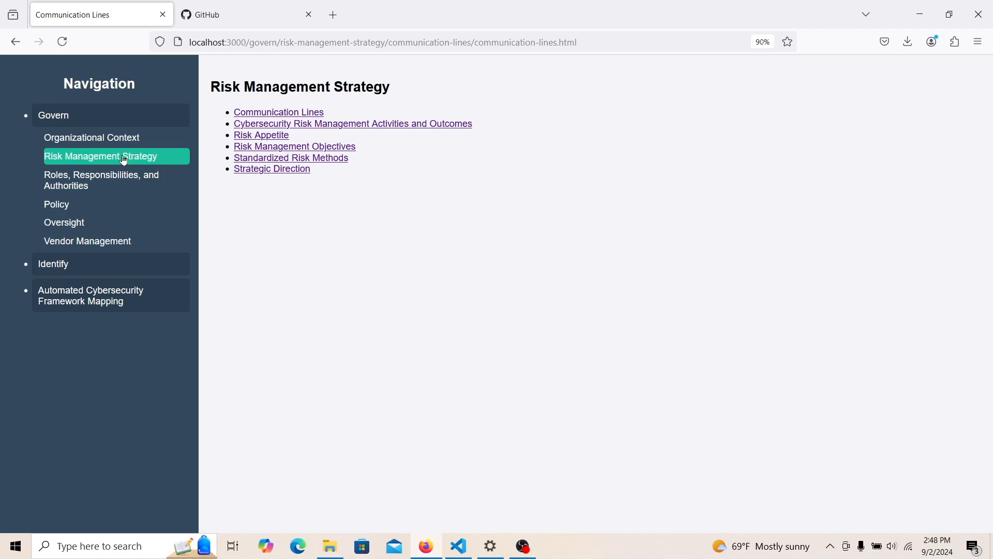
pyautogui.click(284, 137)
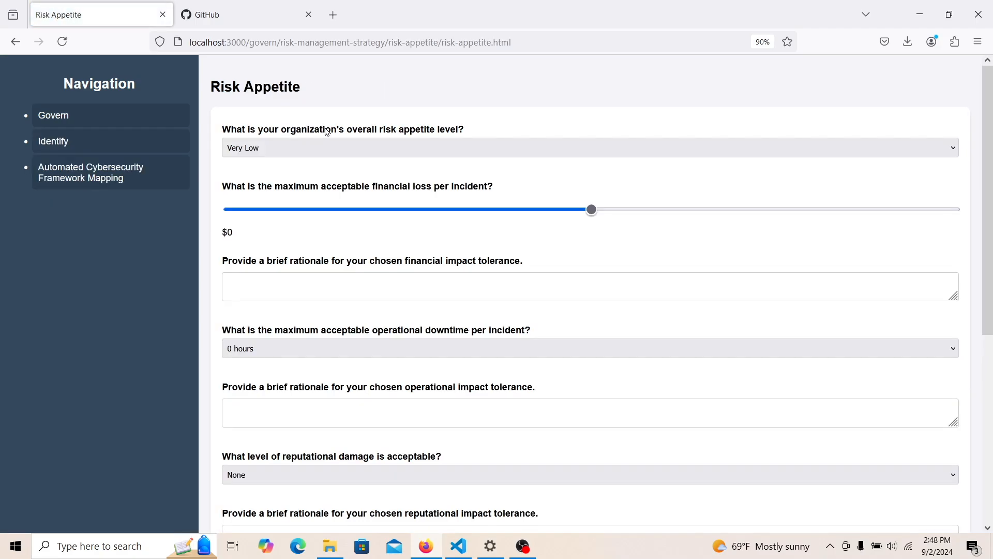
# - Choose High risk appetite and set maximum financial loss per incident to $50000
pyautogui.click(329, 145)
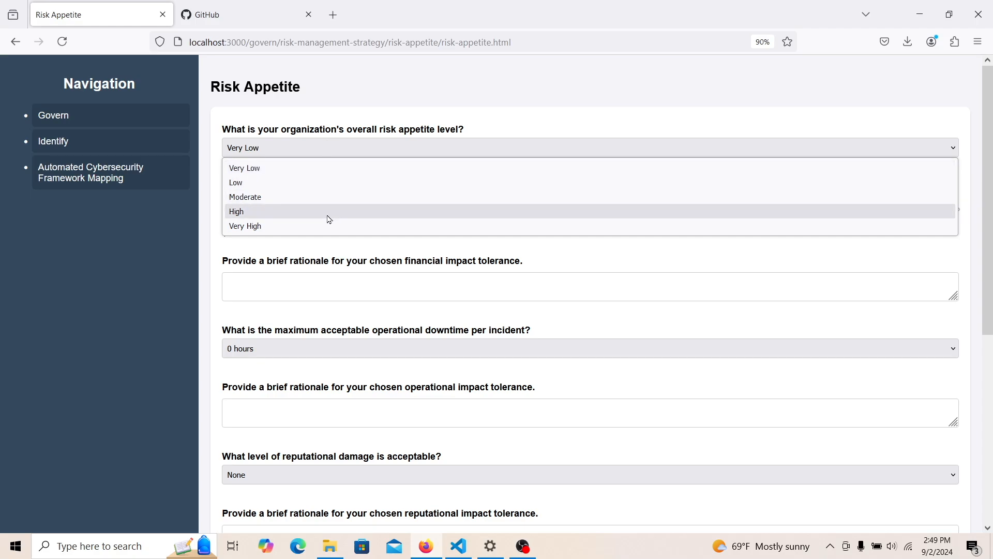
pyautogui.click(329, 213)
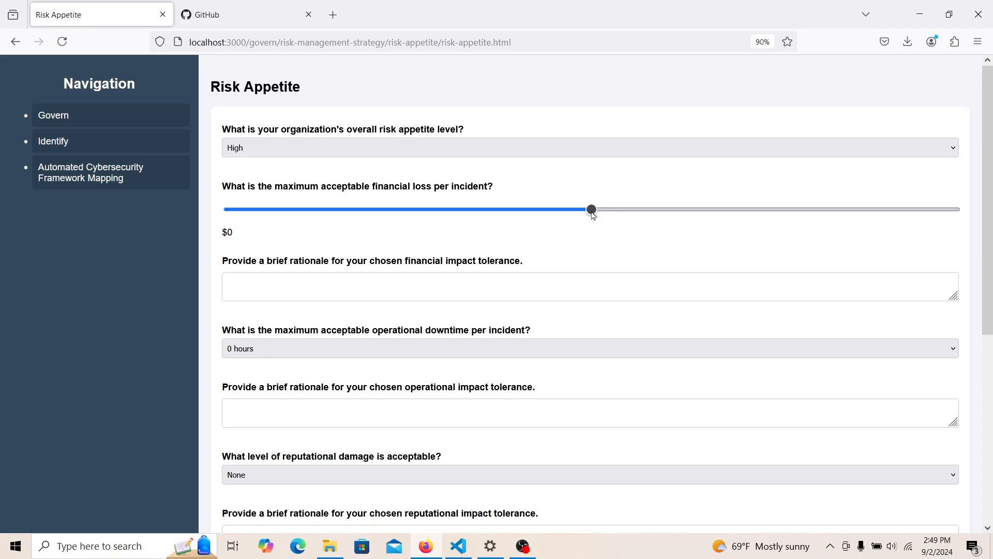
pyautogui.moveTo(593, 215); pyautogui.dragTo(589, 216)
pyautogui.click(588, 215)
pyautogui.moveTo(588, 216); pyautogui.dragTo(272, 217)
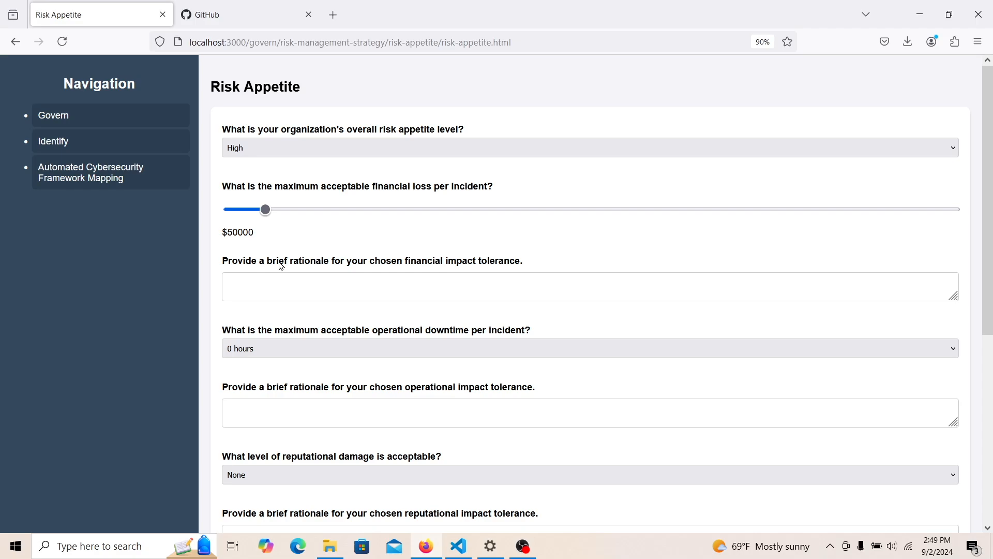
pyautogui.moveTo(991, 193); pyautogui.dragTo(991, 258)
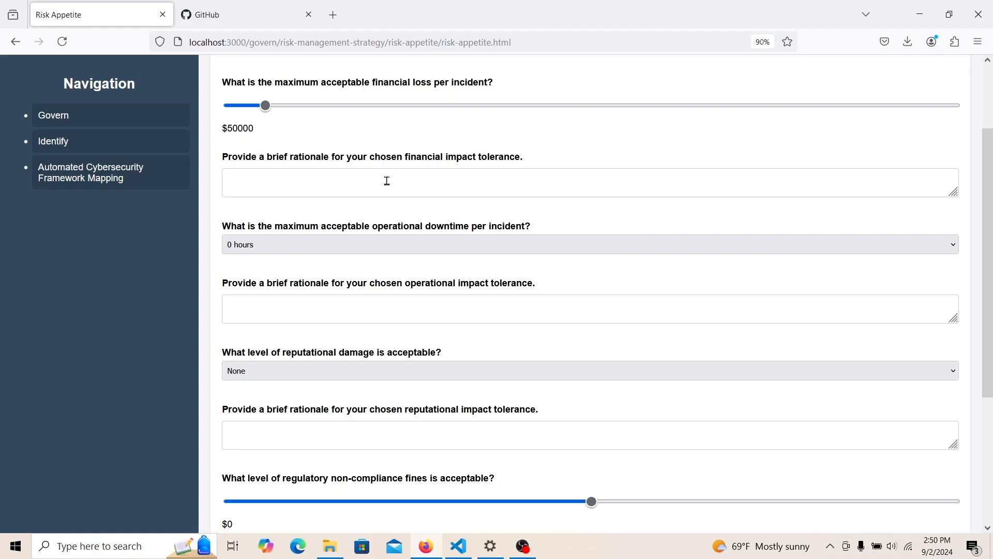
# - Enter the financial rationale 'Our company is big and we can afford it. We're stacked.'
pyautogui.click(367, 181)
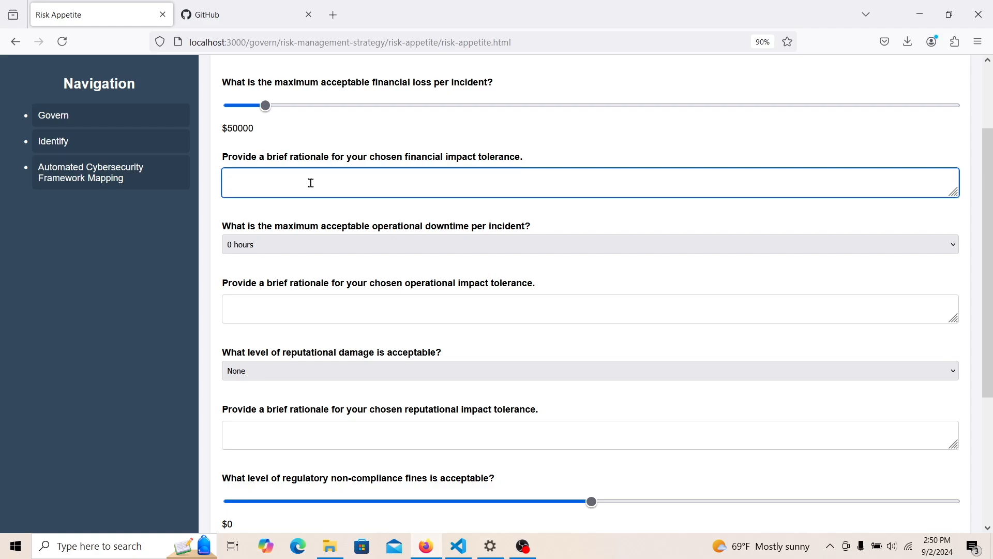
pyautogui.write('Our company is')
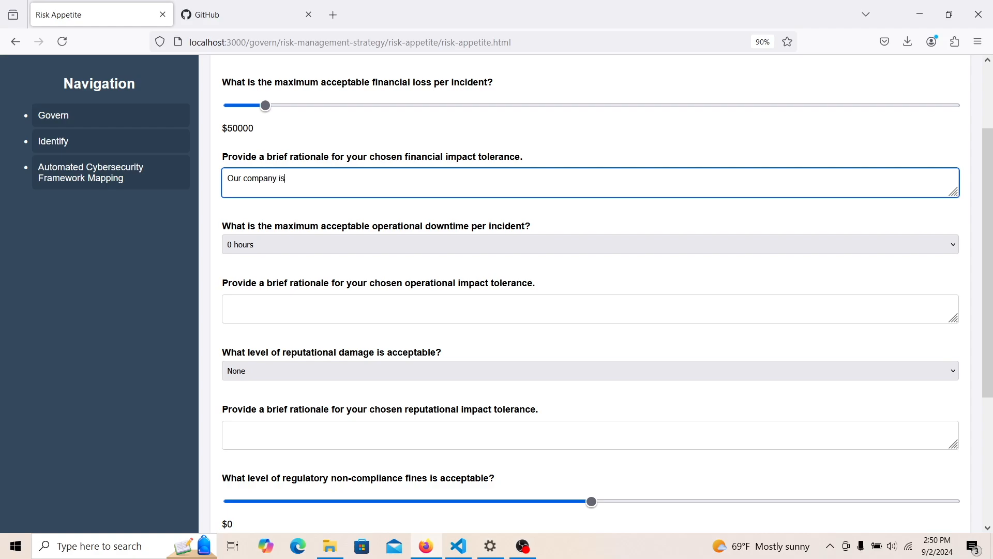
pyautogui.write(' h')
pyautogui.write('big and w')
pyautogui.write('e can afford i')
pyautogui.write("t. We're ")
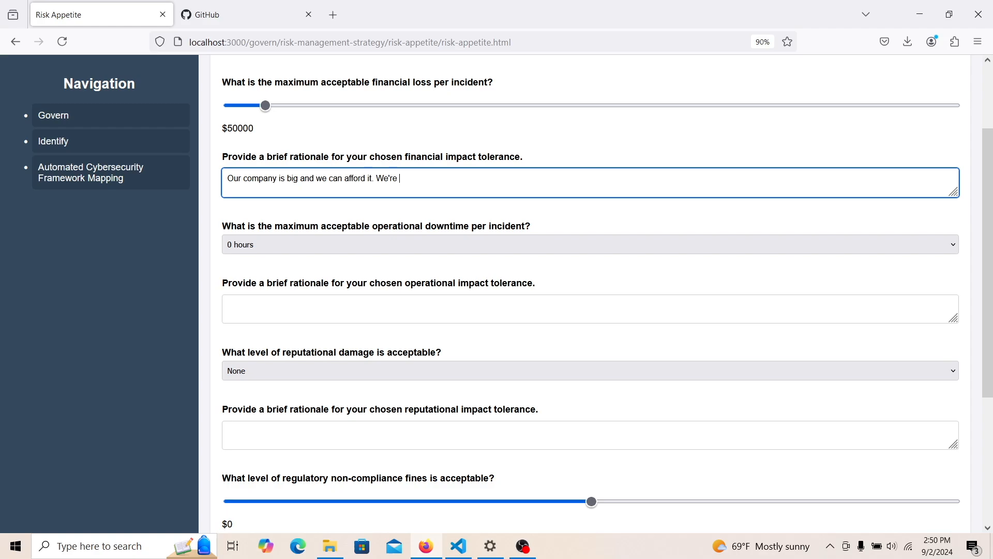
pyautogui.write('stacked.')
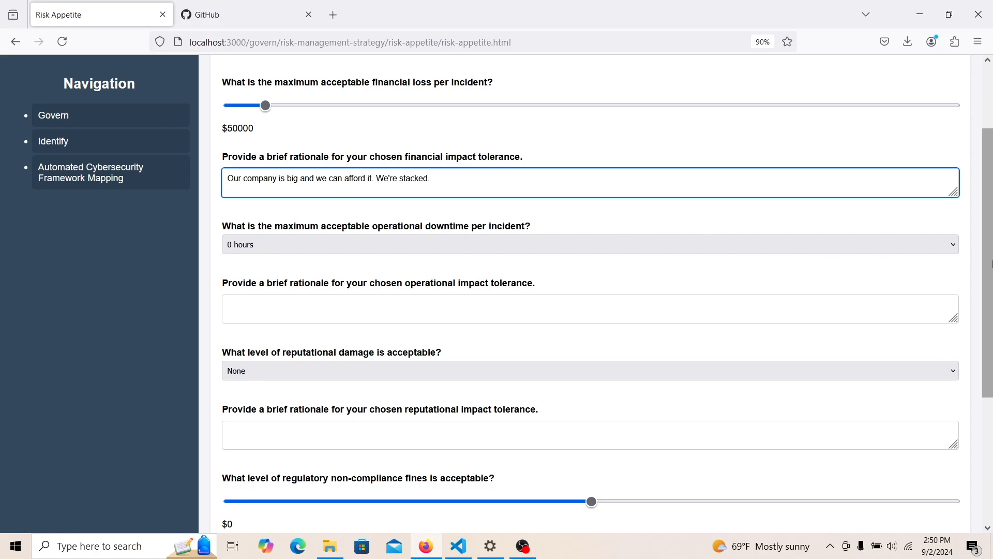
pyautogui.scroll(-1, 807, 271)
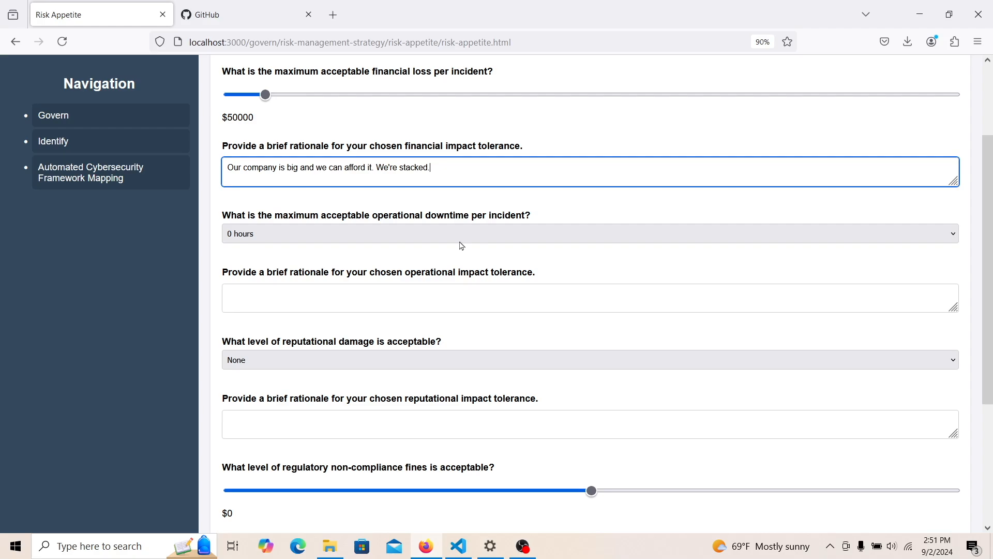
# - Set maximum operational downtime to 0 hours with operational rationale 'tbd'
pyautogui.click(460, 234)
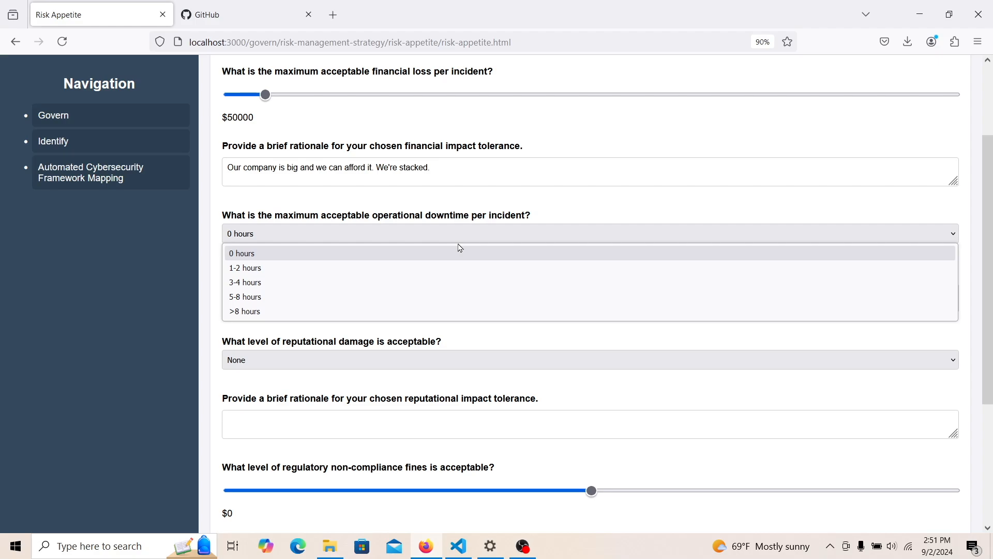
pyautogui.click(446, 285)
pyautogui.click(454, 296)
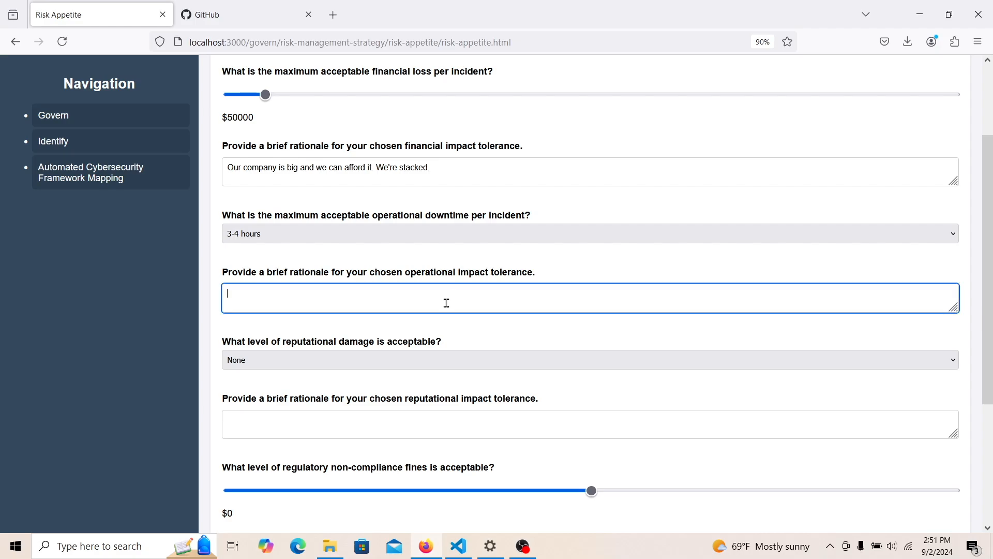
pyautogui.write('We')
pyautogui.press('BackSpace')
pyautogui.press('BackSpace')
pyautogui.press('BackSpace')
pyautogui.write('We')
pyautogui.press('BackSpace')
pyautogui.press('BackSpace')
pyautogui.press('BackSpace')
pyautogui.click(522, 241)
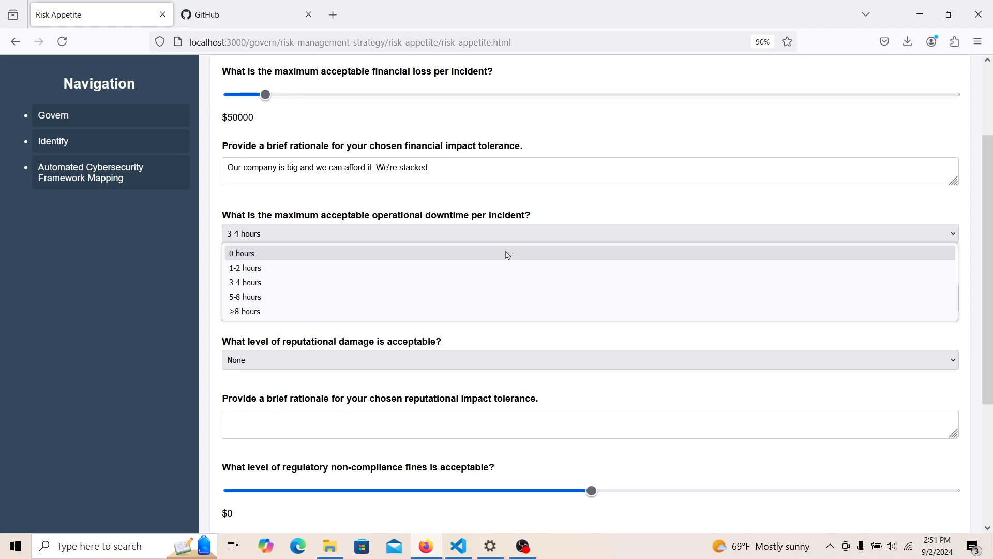
pyautogui.click(509, 254)
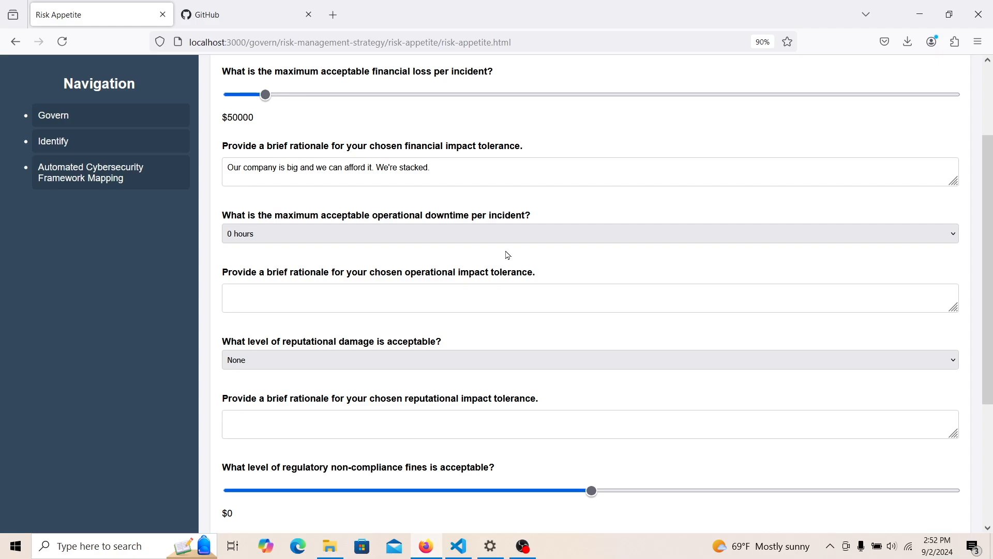
pyautogui.click(508, 299)
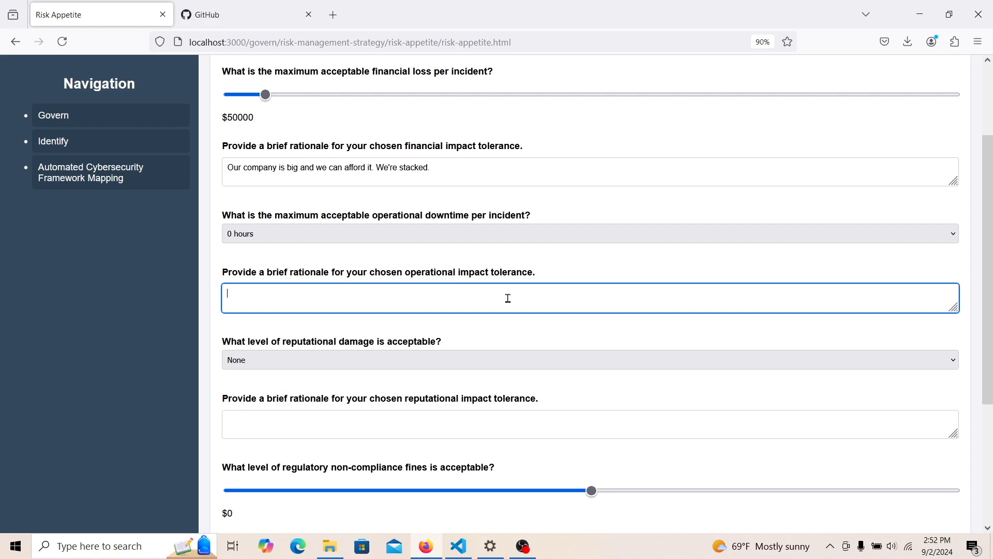
pyautogui.write('tbd')
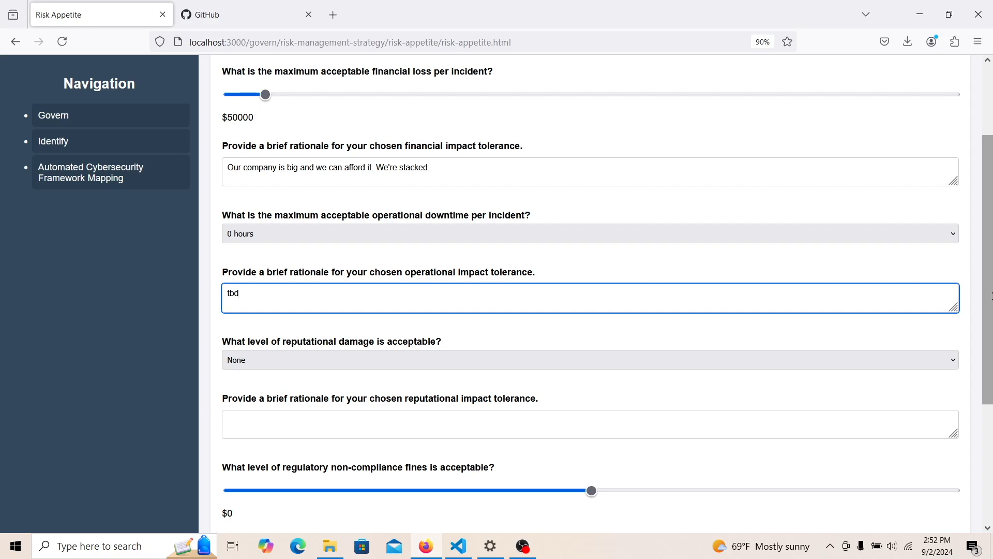
pyautogui.moveTo(992, 265); pyautogui.dragTo(992, 334)
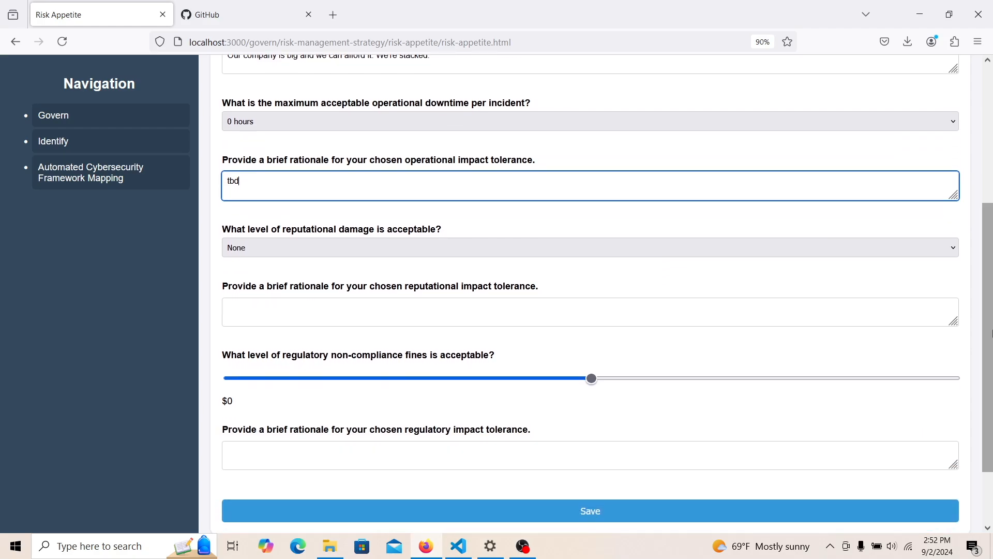
# - Choose Moderate reputational damage, reasoning 'We'll cope fine. We have faithful buyers who will be OK with it'
pyautogui.click(647, 257)
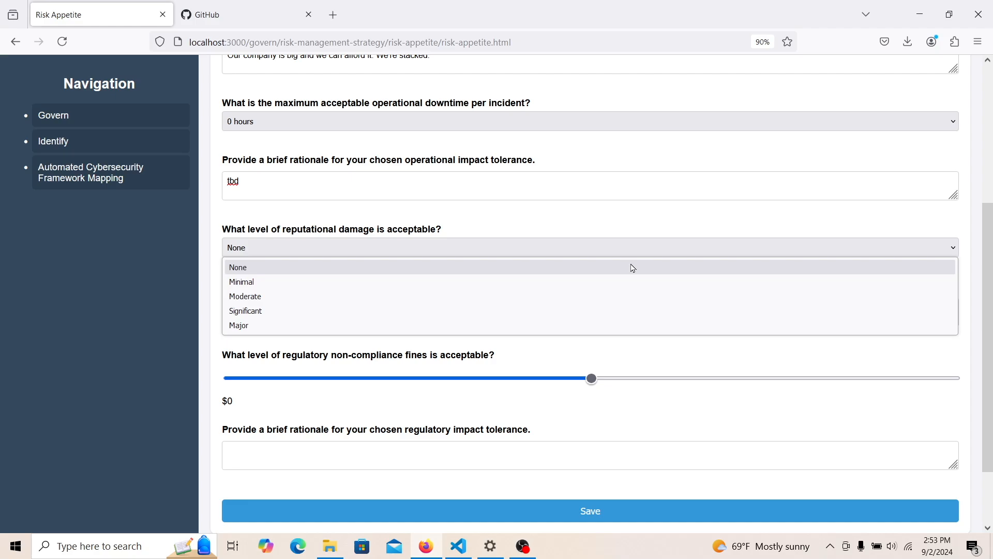
pyautogui.click(626, 299)
pyautogui.click(609, 295)
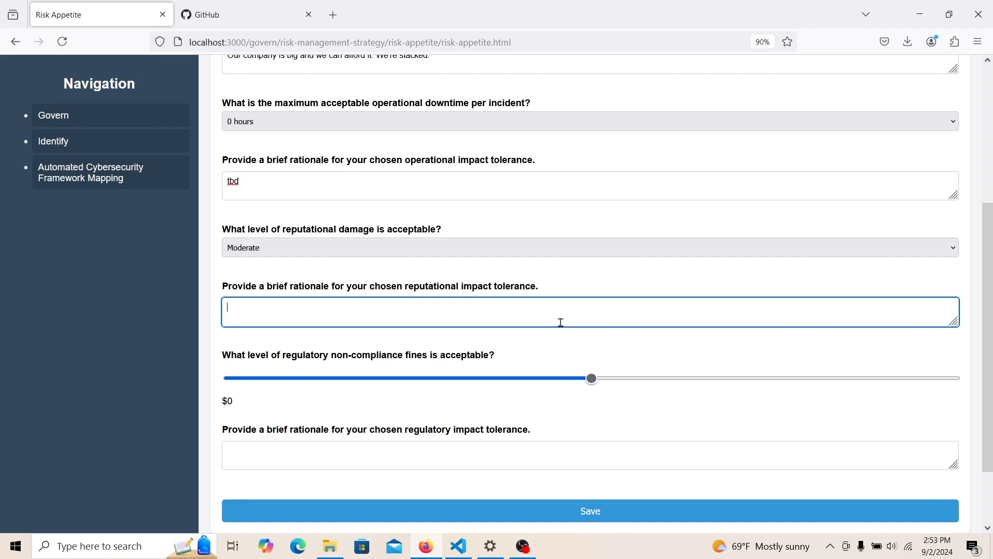
pyautogui.write('I')
pyautogui.write('We')
pyautogui.write("'ll cope ")
pyautogui.write('fine')
pyautogui.write('.')
pyautogui.write(' We hav')
pyautogui.write('e faithful')
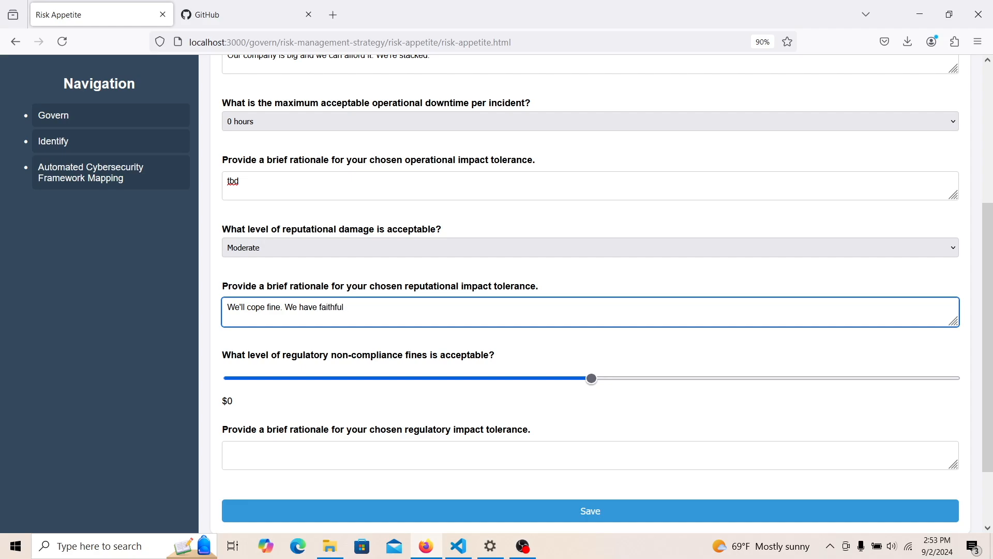
pyautogui.write(' buyers who will be OK with it.')
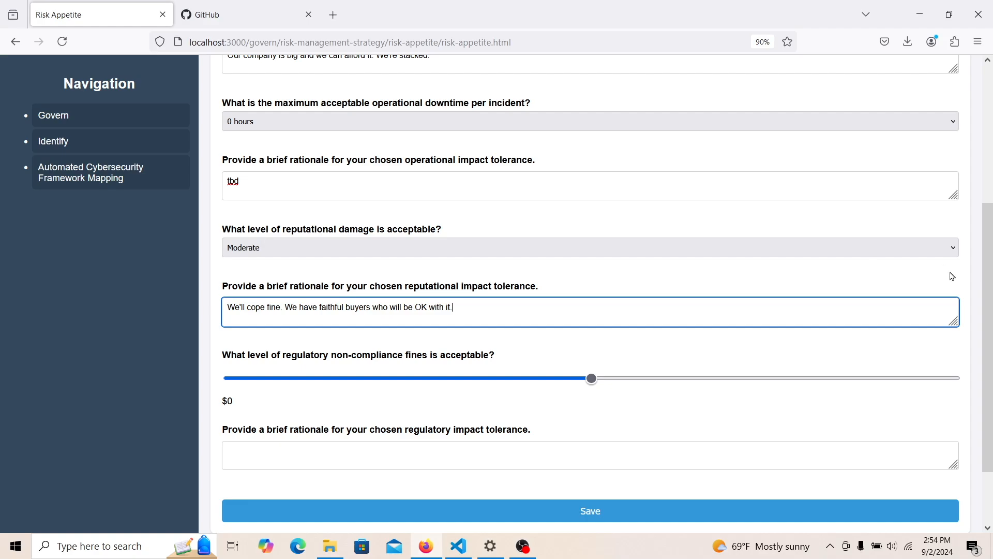
# - Change downtime to 1-2 hours, replacing 'tbd' with 'This is within our cost threshold for IT downtime'
pyautogui.click(752, 124)
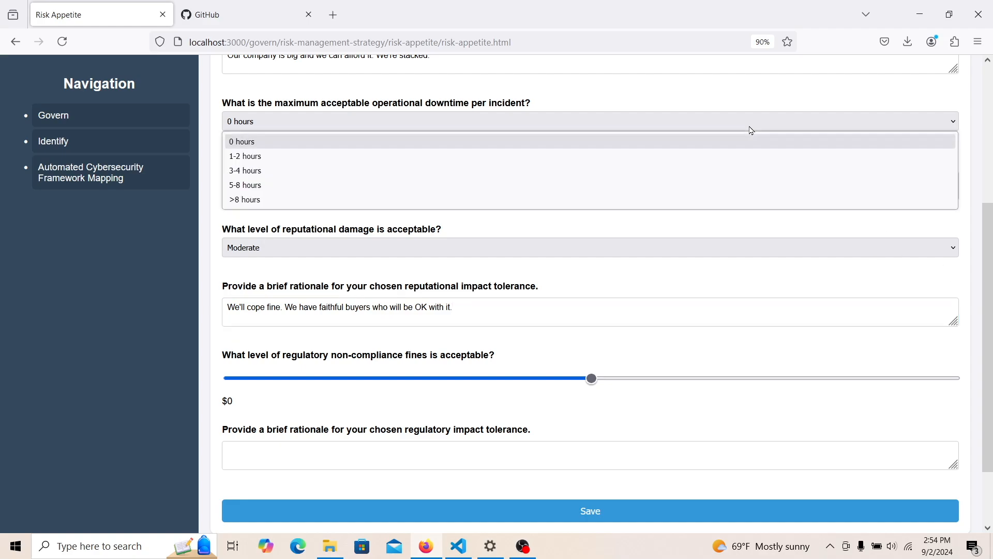
pyautogui.click(714, 165)
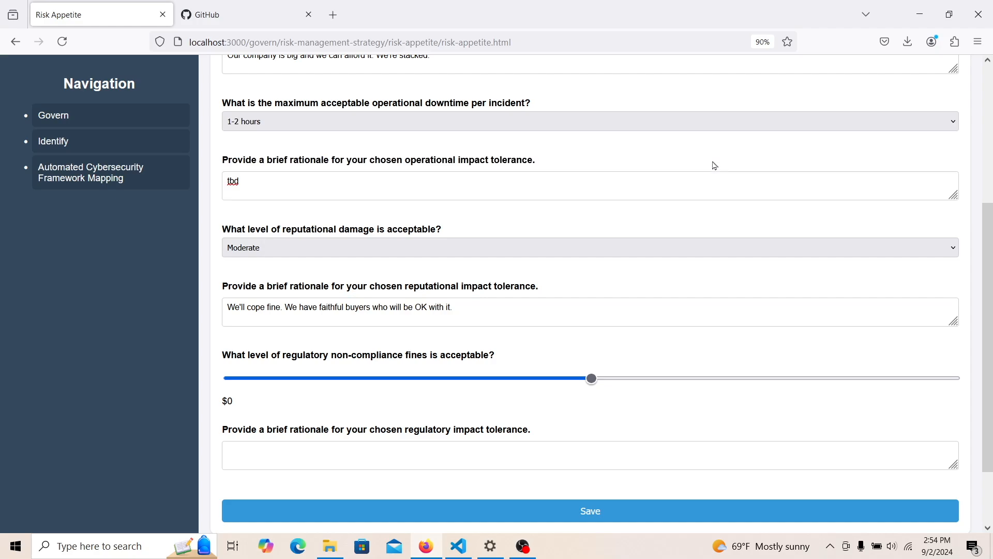
pyautogui.doubleClick(659, 187)
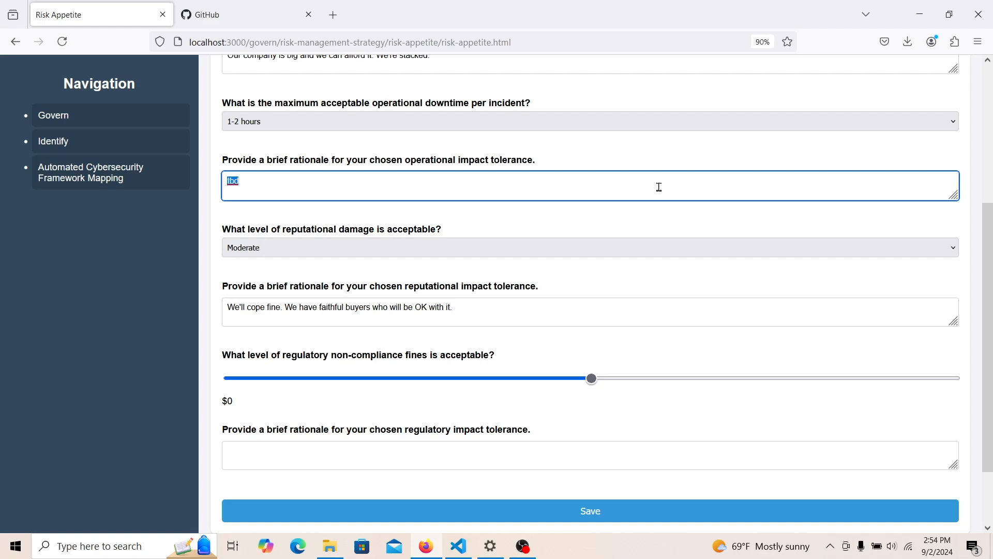
pyautogui.write('This is within our cost thre')
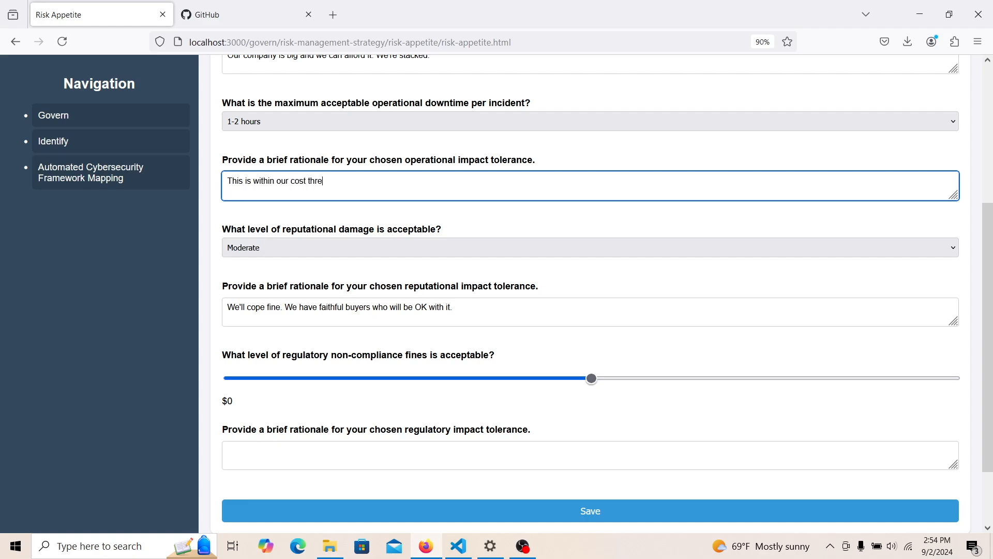
pyautogui.write('shold for IT downtime.')
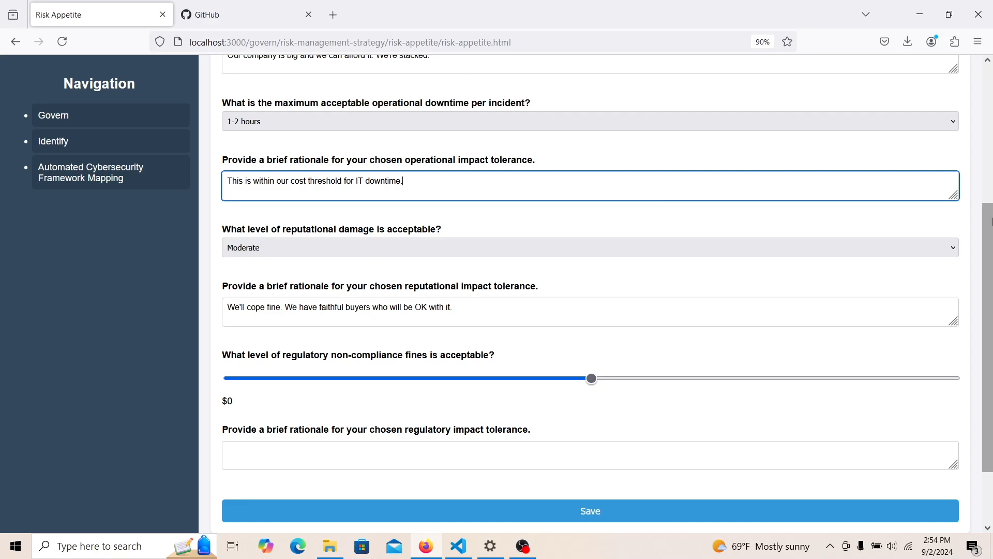
pyautogui.moveTo(991, 234); pyautogui.dragTo(991, 285)
pyautogui.click(623, 365)
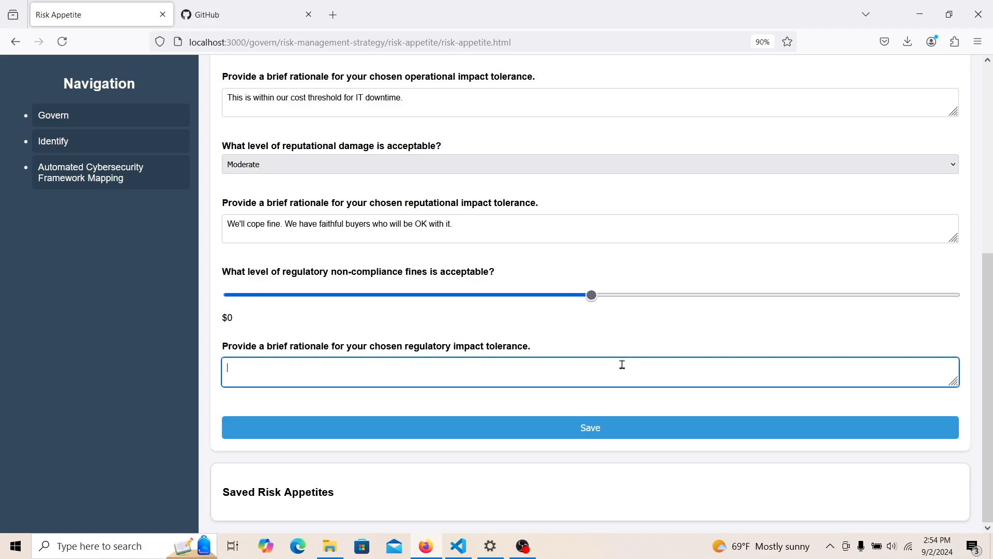
# - Set the acceptable regulatory fines slider to $50000
pyautogui.click(592, 296)
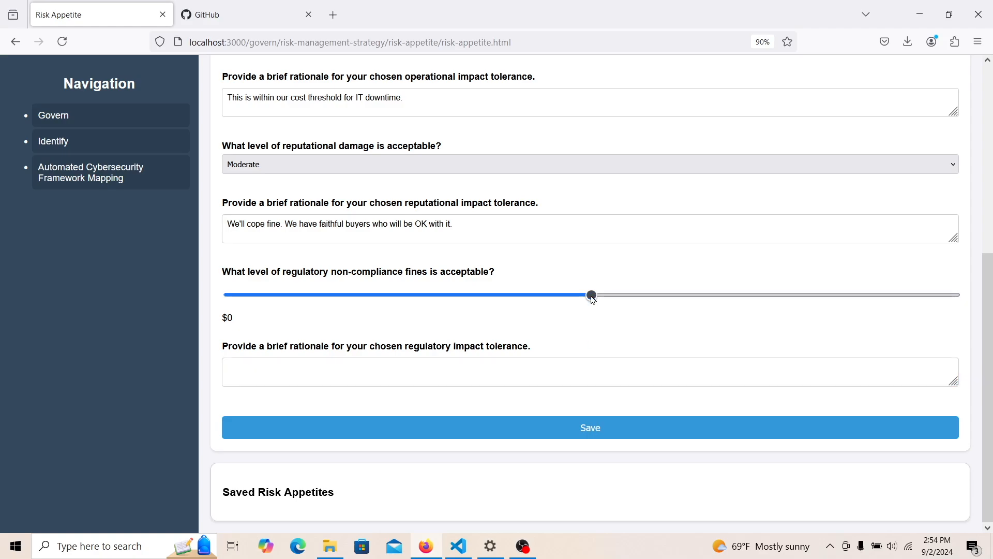
pyautogui.moveTo(592, 296); pyautogui.dragTo(621, 299)
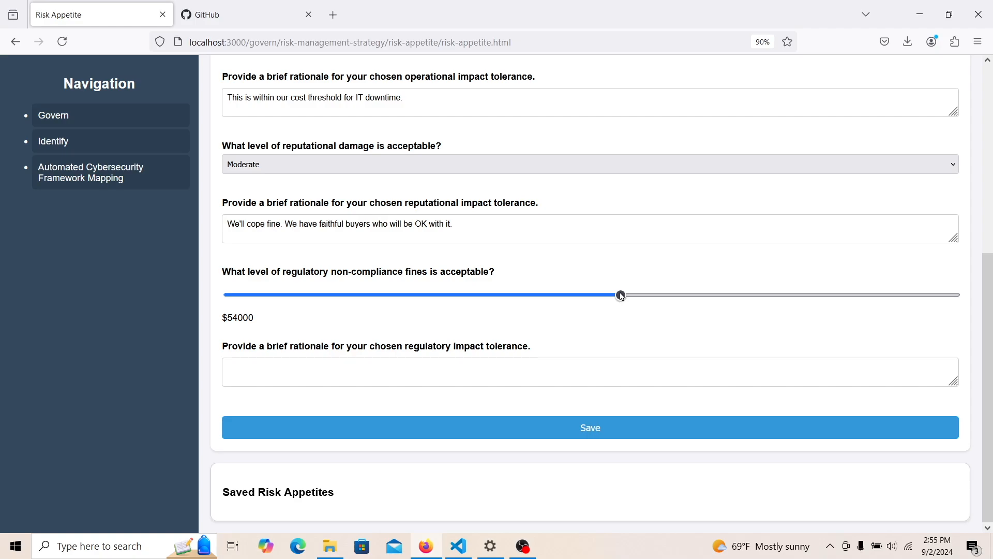
pyautogui.moveTo(622, 296); pyautogui.dragTo(265, 351)
pyautogui.moveTo(197, 349); pyautogui.dragTo(502, 284)
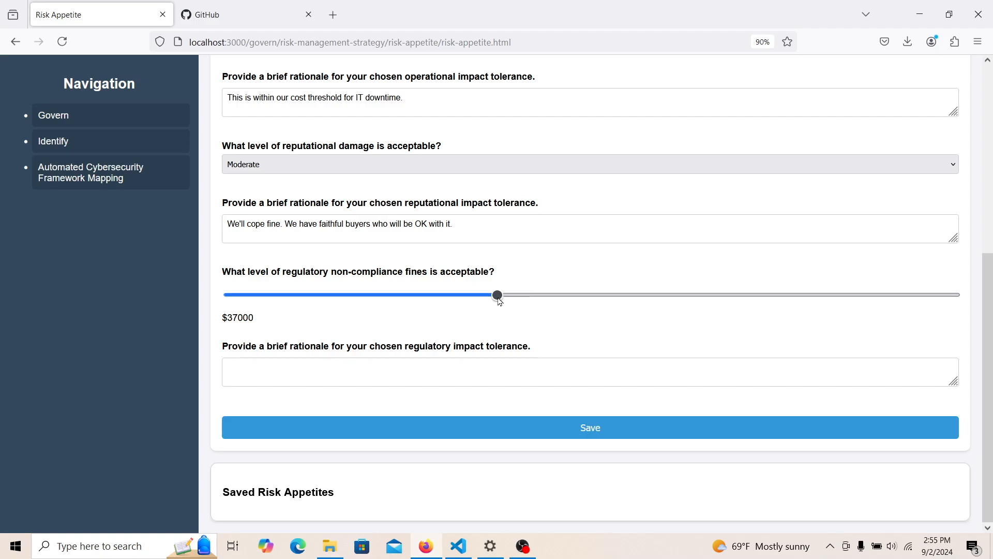
pyautogui.moveTo(498, 300); pyautogui.dragTo(592, 302)
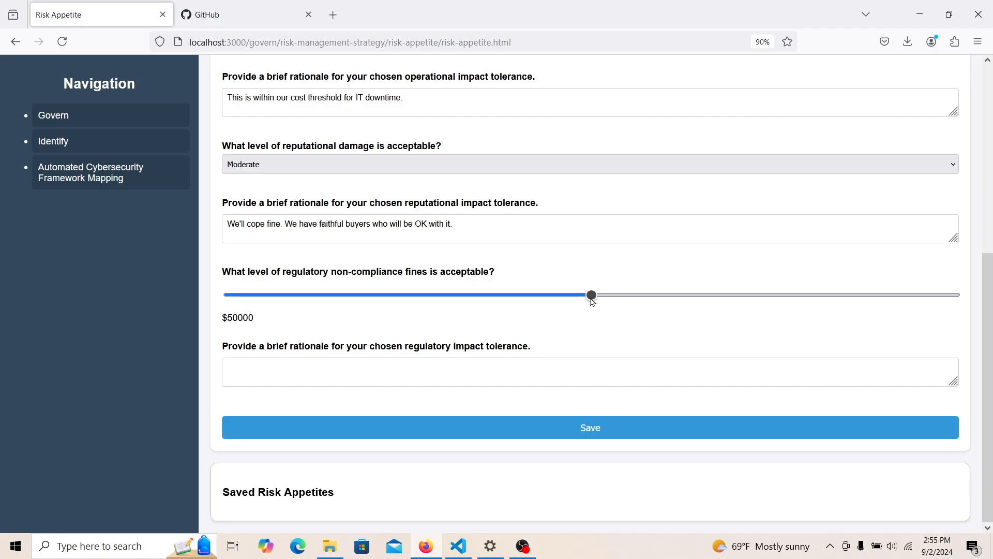
# - Enter the regulatory rationale 'We have enough money for this'
pyautogui.click(509, 369)
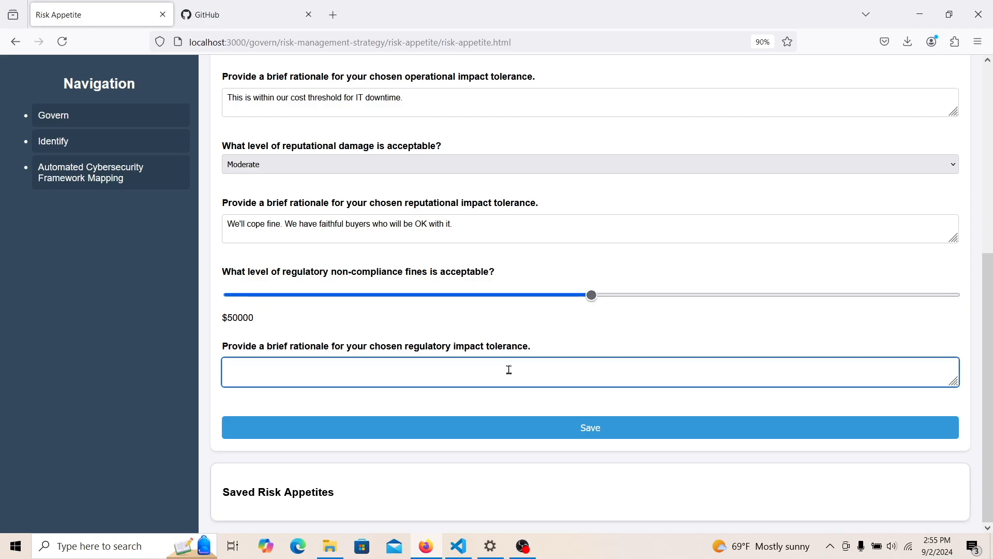
pyautogui.write('$')
pyautogui.press('BackSpace')
pyautogui.write('We hav')
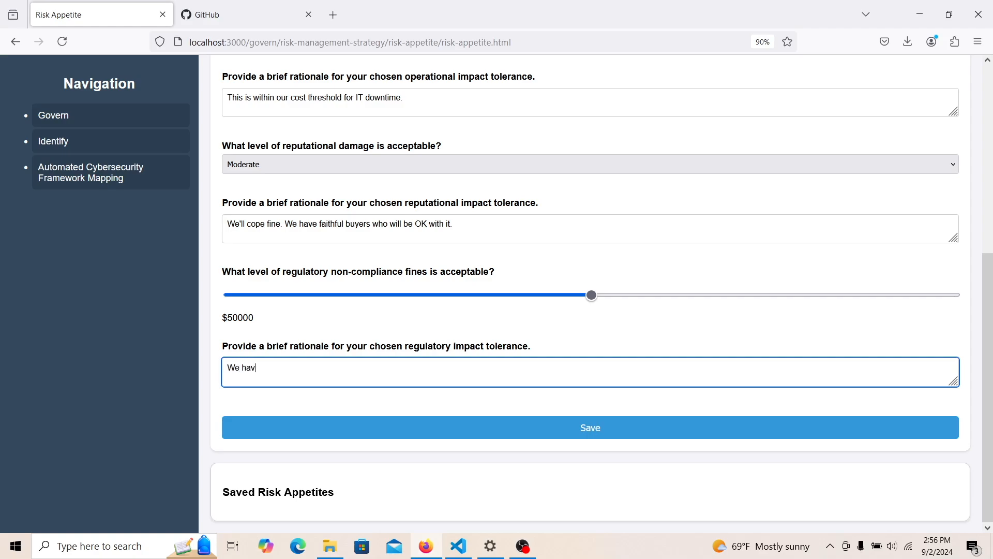
pyautogui.write('e enough money for this.')
# - Save the completed Risk Appetite answers
pyautogui.click(444, 431)
pyautogui.moveTo(991, 419); pyautogui.dragTo(991, 488)
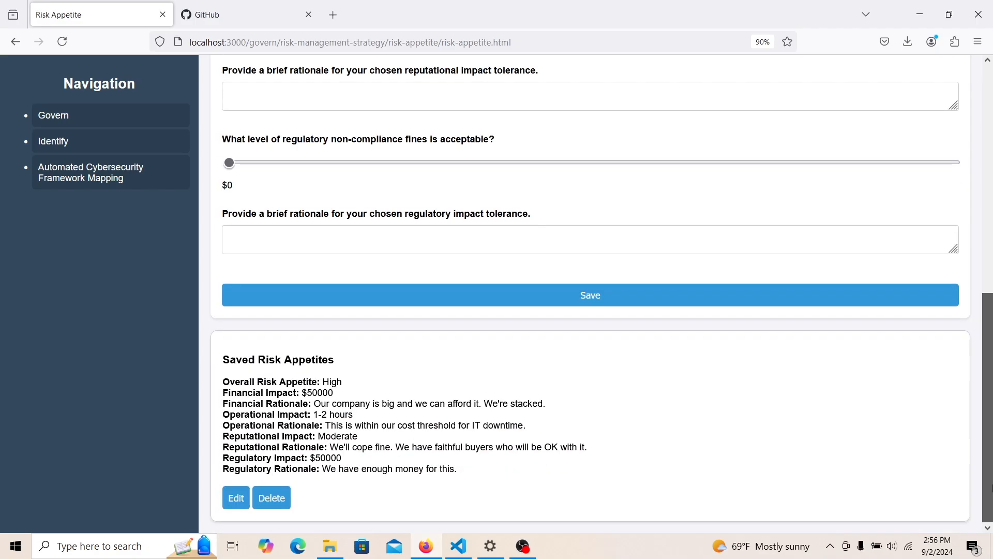
pyautogui.scroll(4, 600, 381)
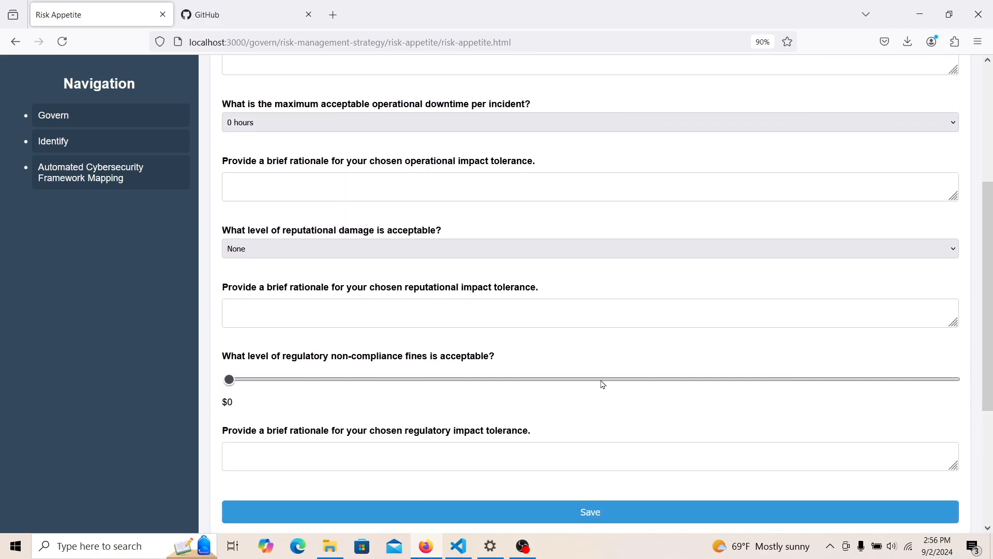
# - Browse the Govern subpages Roles, Responsibilities, and Authorities and Risk Management Strategy
pyautogui.click(88, 118)
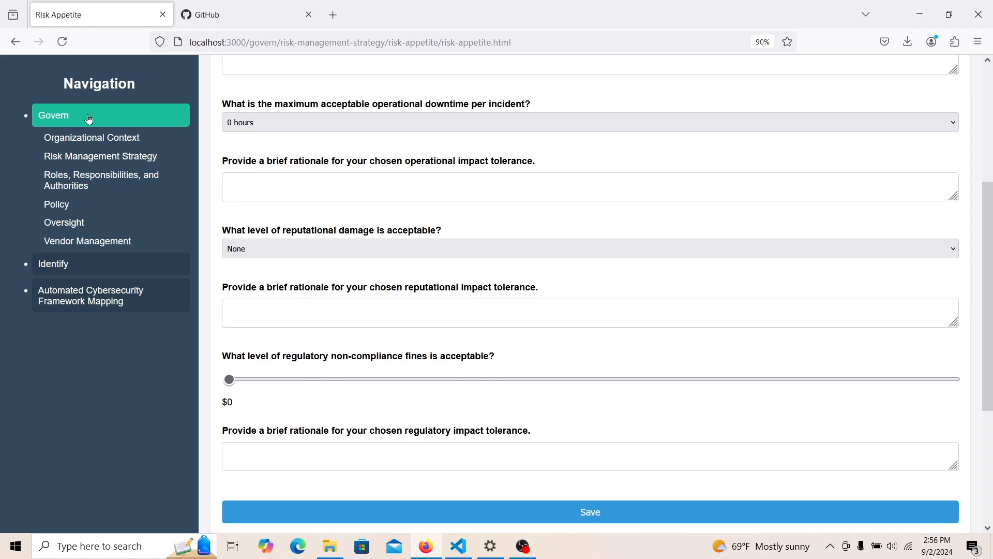
pyautogui.click(87, 182)
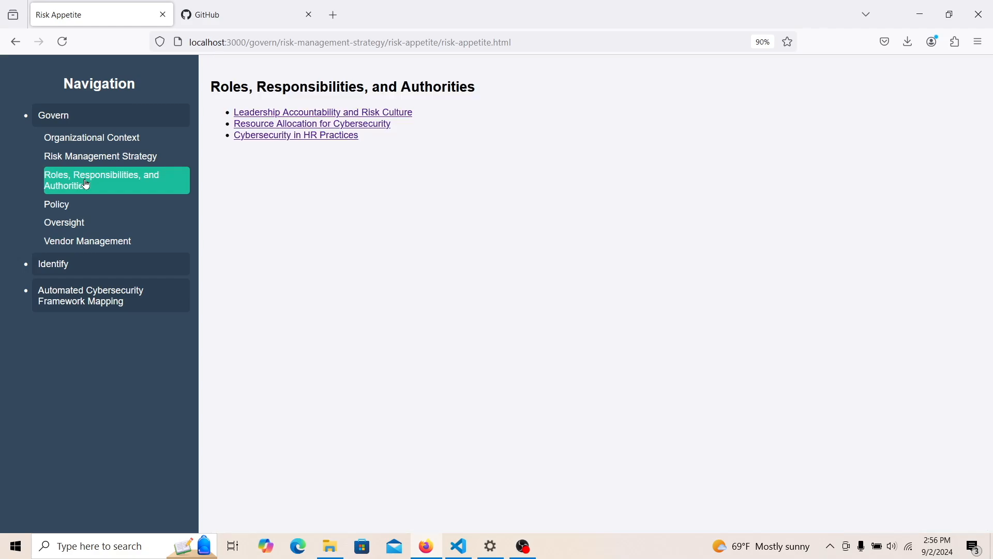
pyautogui.click(113, 162)
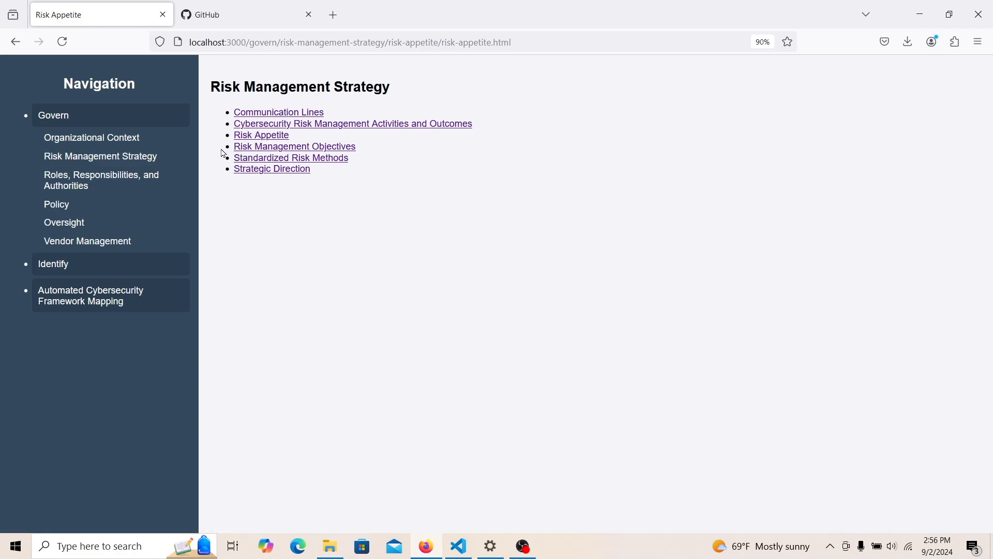
pyautogui.click(143, 183)
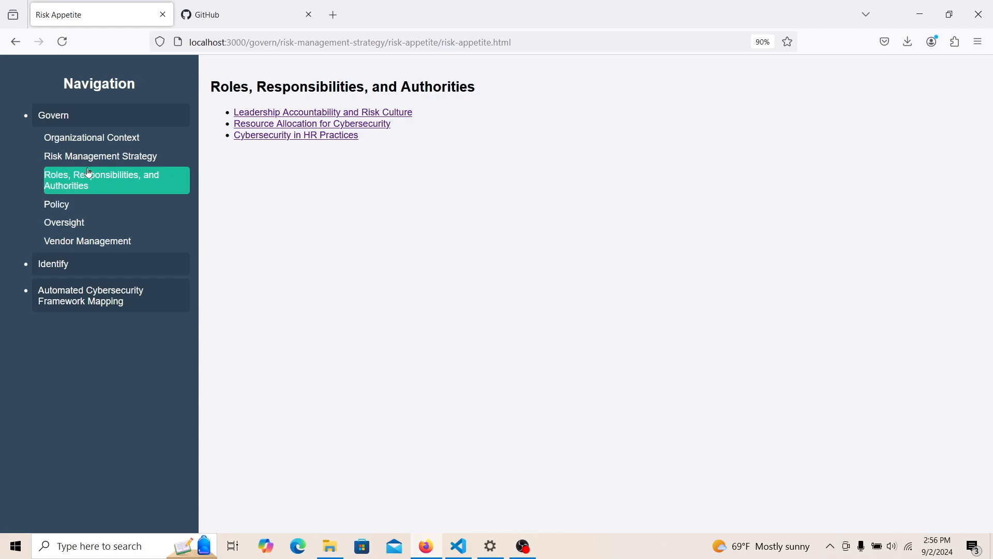
pyautogui.click(75, 156)
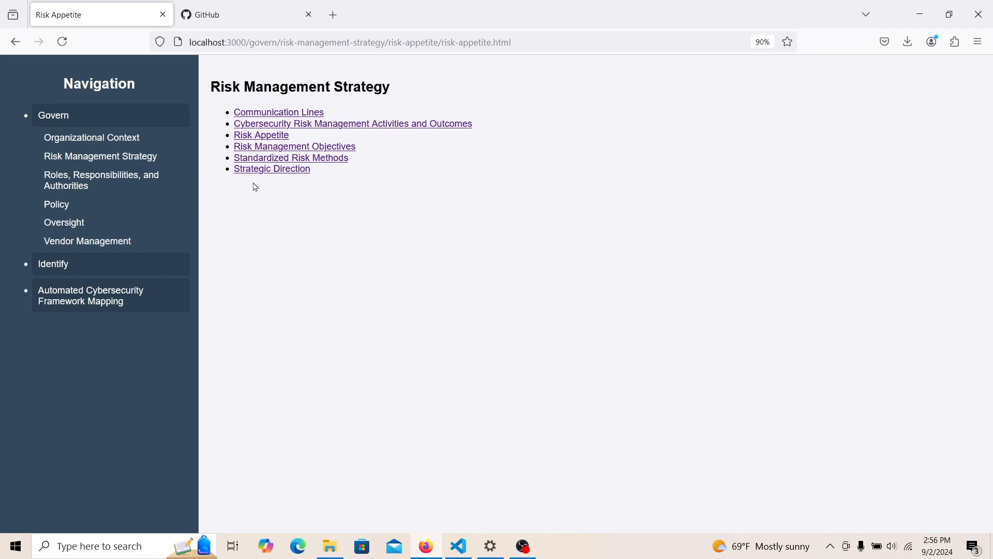
# - Start a new Risk Management Objective, then go back and open Standardized Risk Methods
pyautogui.click(248, 149)
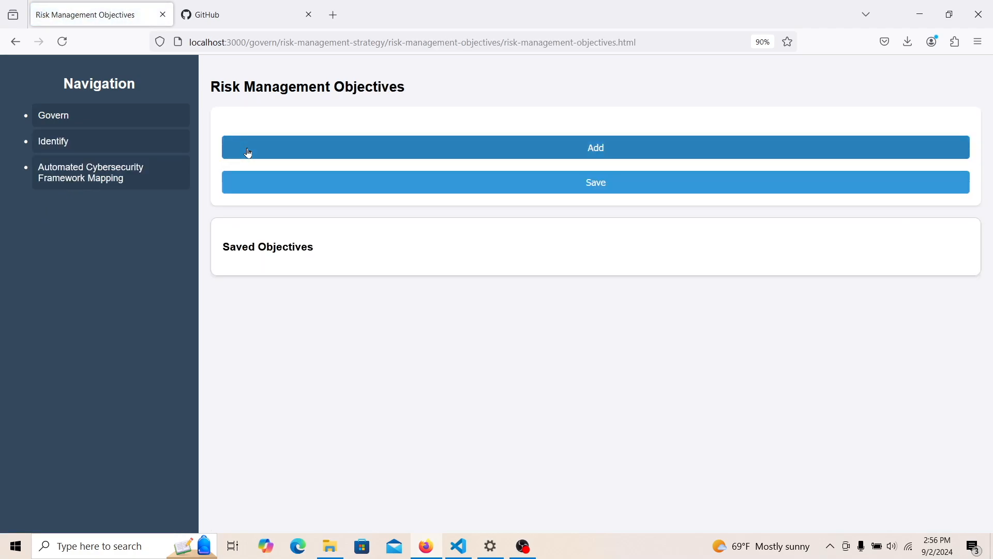
pyautogui.click(249, 152)
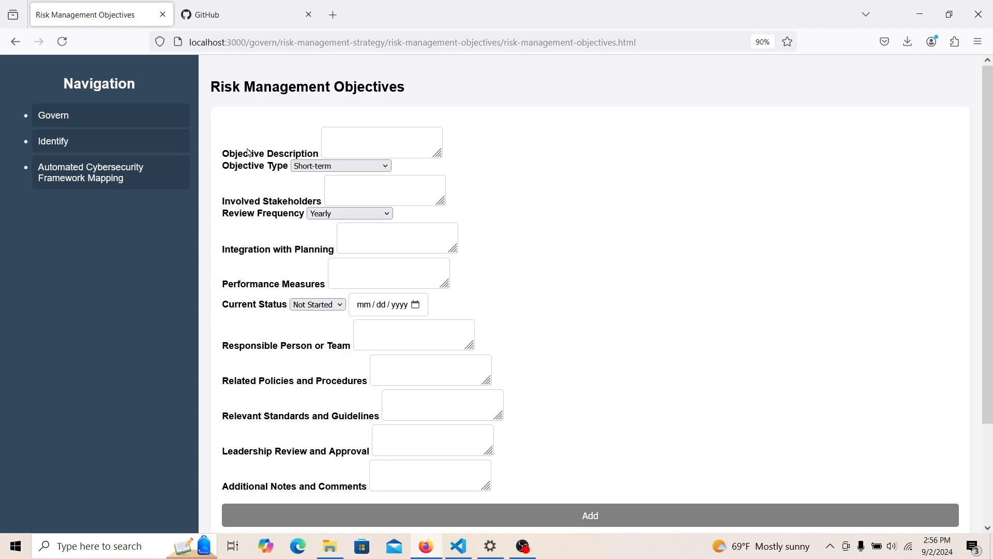
pyautogui.click(245, 157)
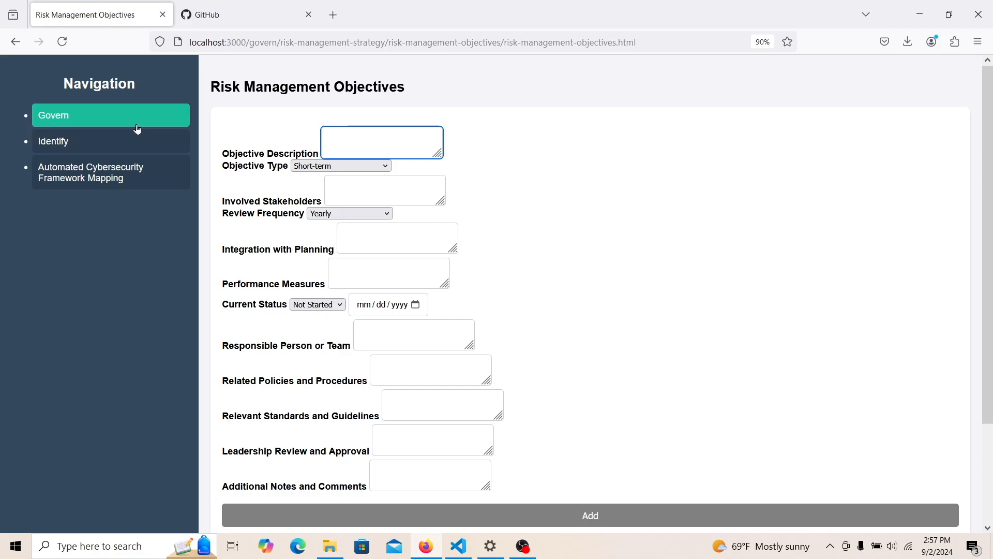
pyautogui.click(16, 42)
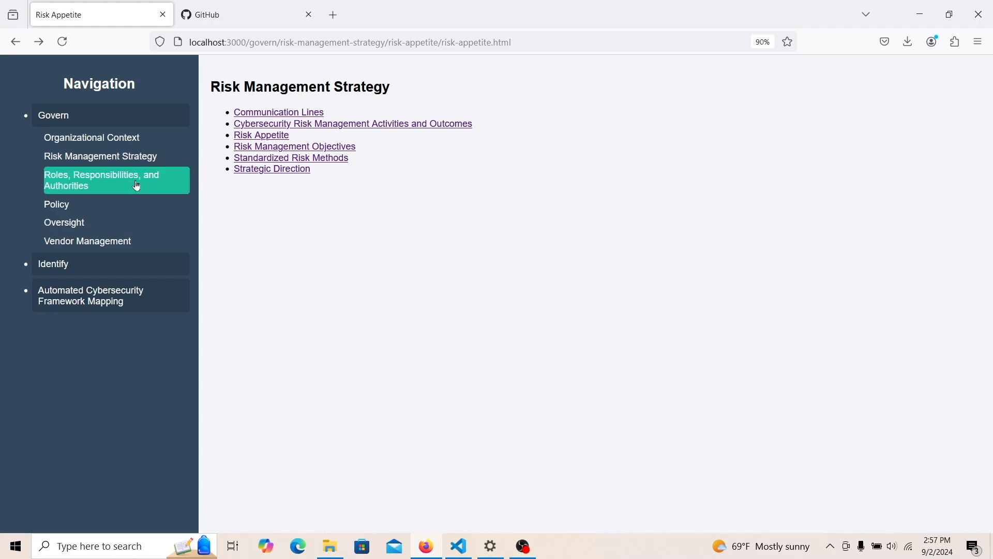
pyautogui.click(238, 158)
# - Enter 'Excel' as the Standardized Risk Methods answer and save it
pyautogui.click(238, 159)
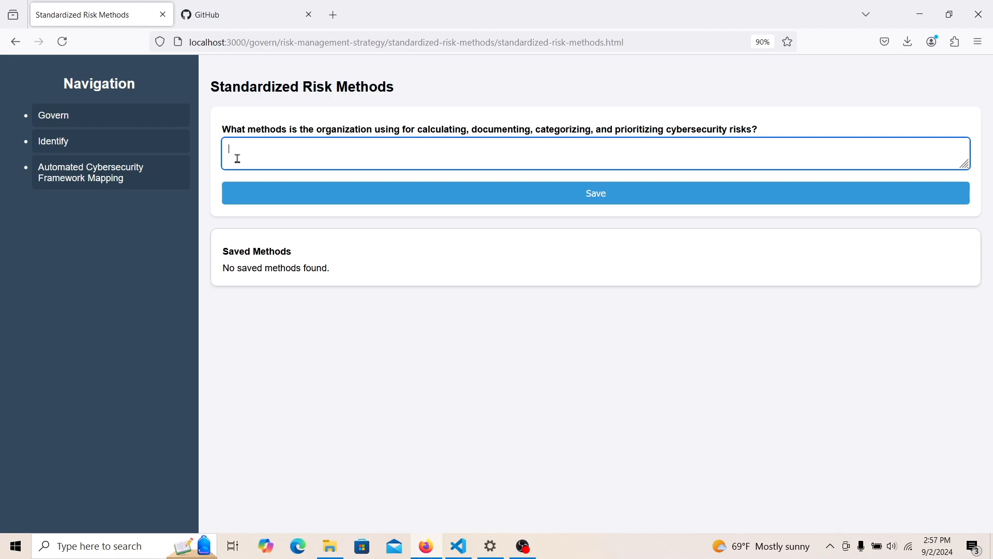
pyautogui.write('Excel')
pyautogui.click(265, 204)
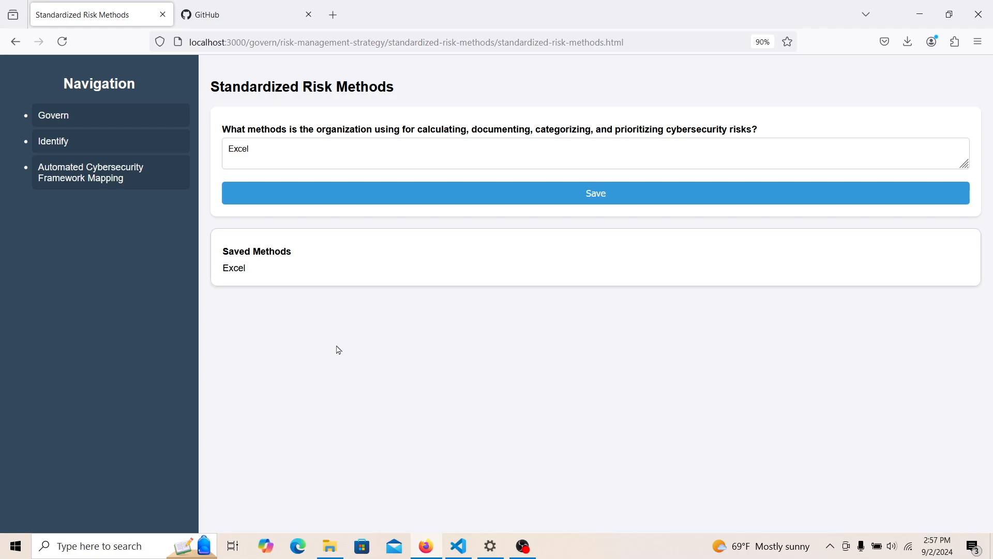
# - Browse the Risk Management Strategy topics, viewing Standardized Risk Methods and Strategic Direction
pyautogui.click(126, 127)
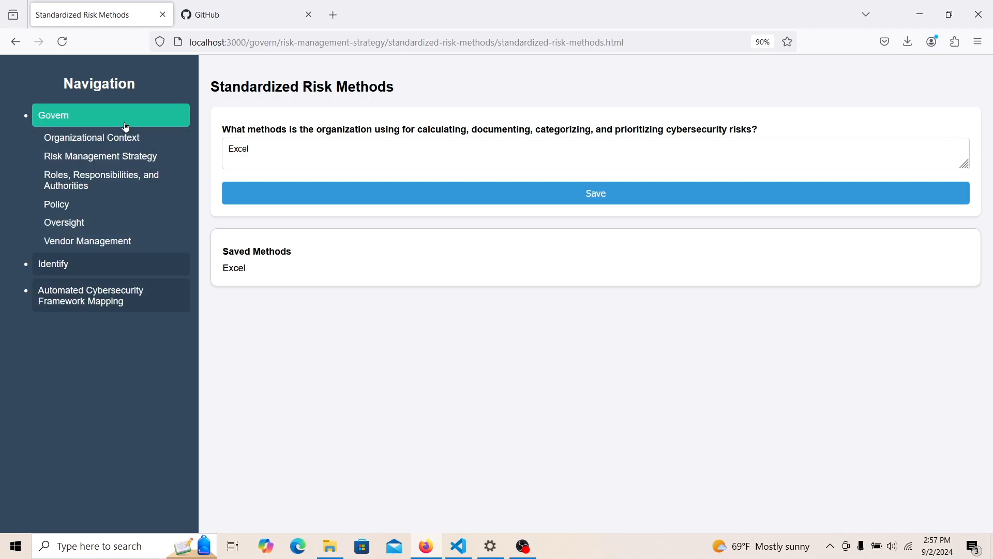
pyautogui.click(127, 161)
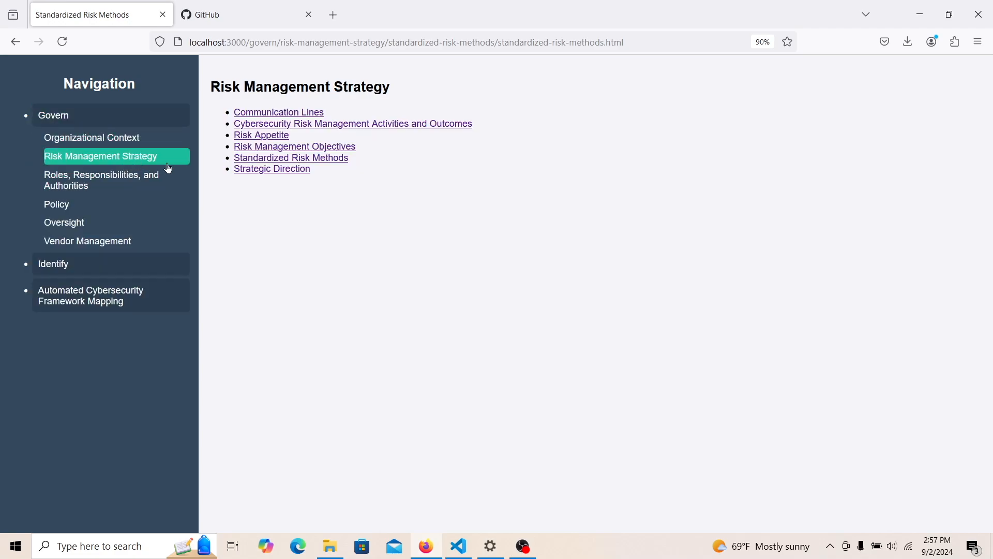
pyautogui.click(259, 158)
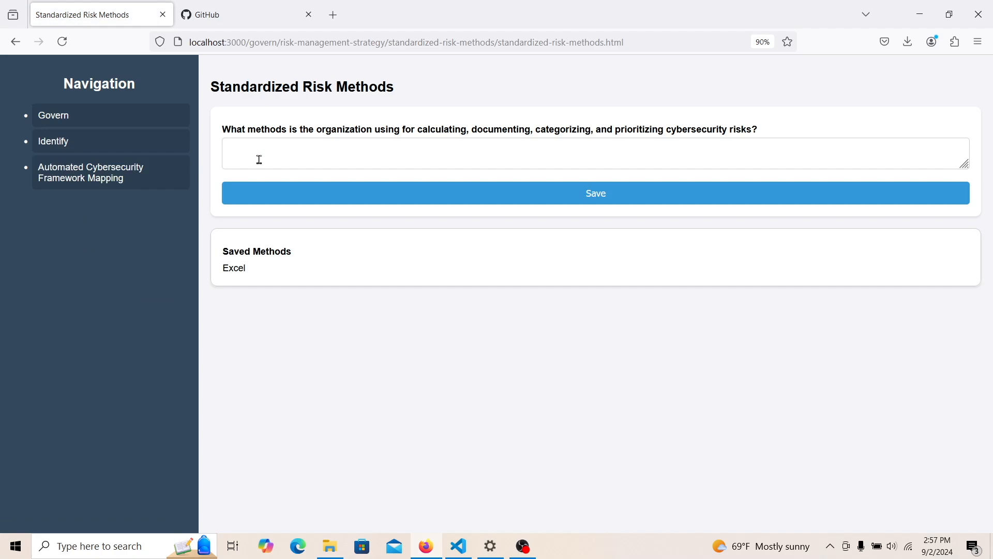
pyautogui.click(126, 138)
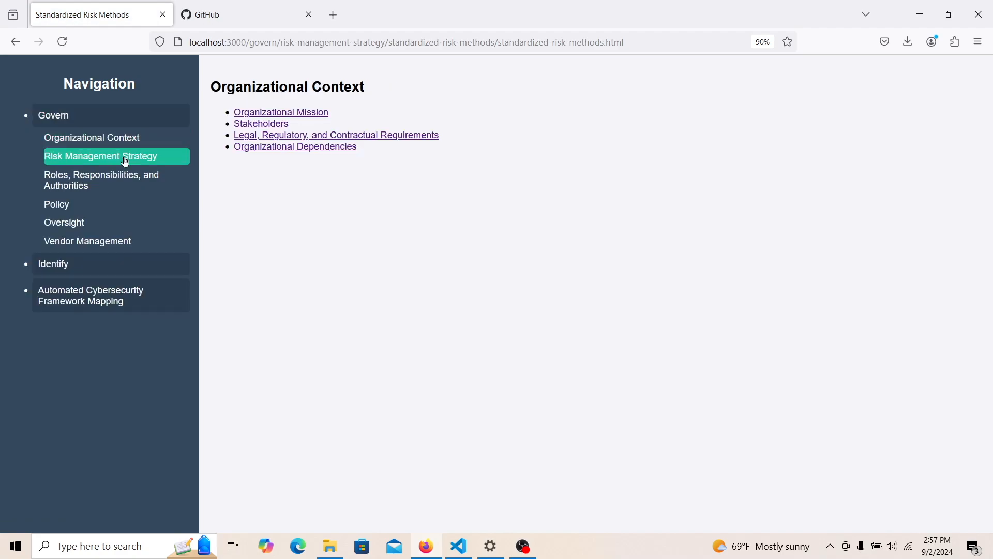
pyautogui.click(125, 162)
pyautogui.click(259, 168)
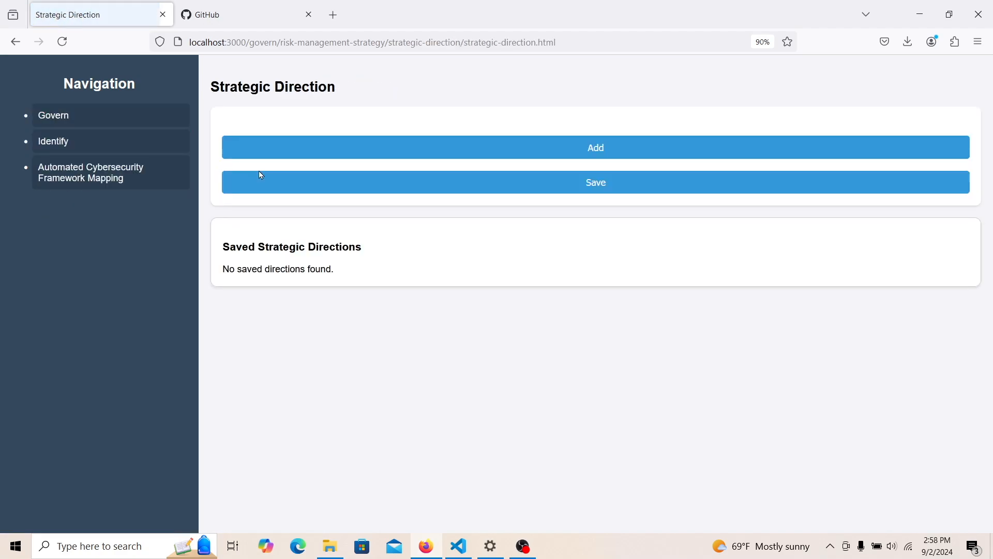
pyautogui.click(289, 159)
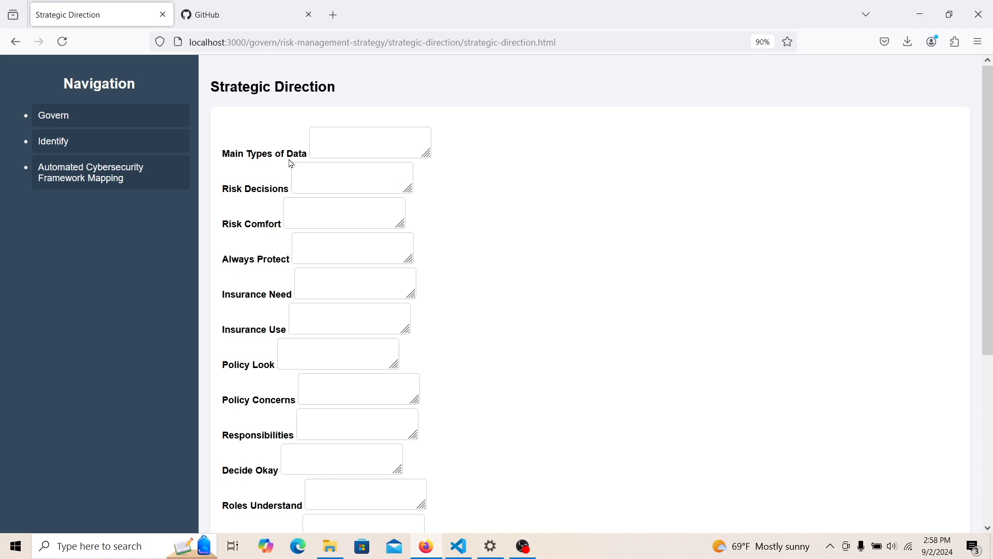
# - View the empty Resource Allocation for Cybersecurity form, then return to Roles, Responsibilities, and Authorities
pyautogui.click(98, 121)
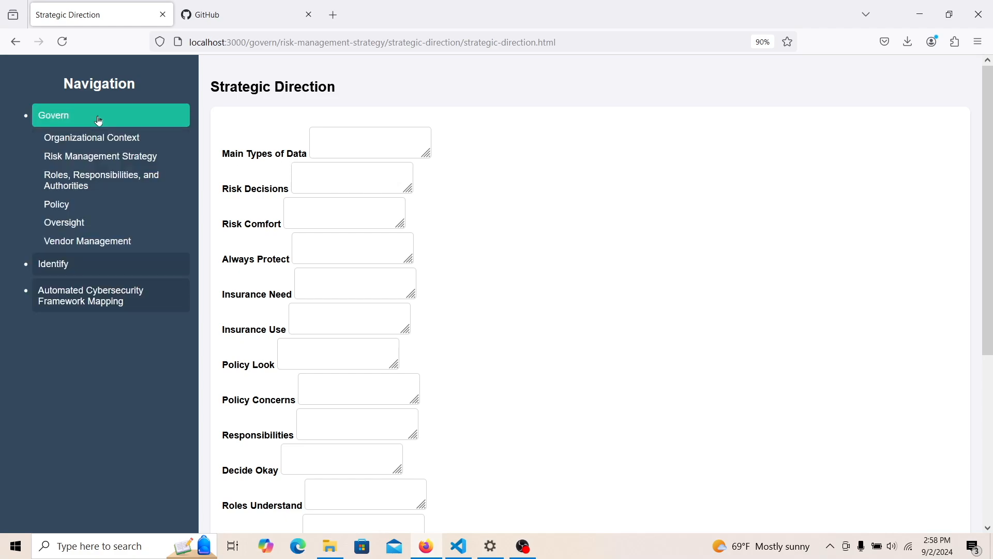
pyautogui.moveTo(988, 153); pyautogui.dragTo(583, 175)
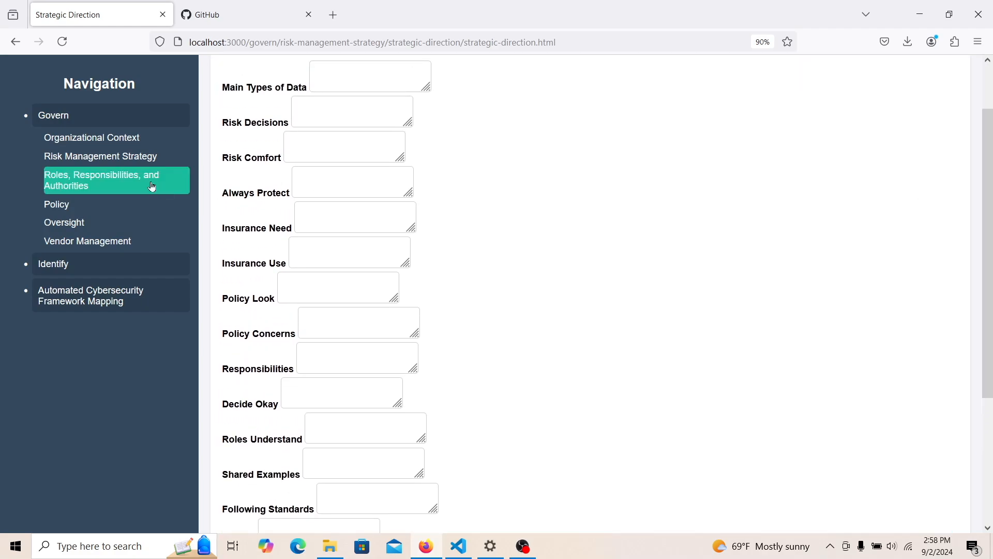
pyautogui.click(109, 179)
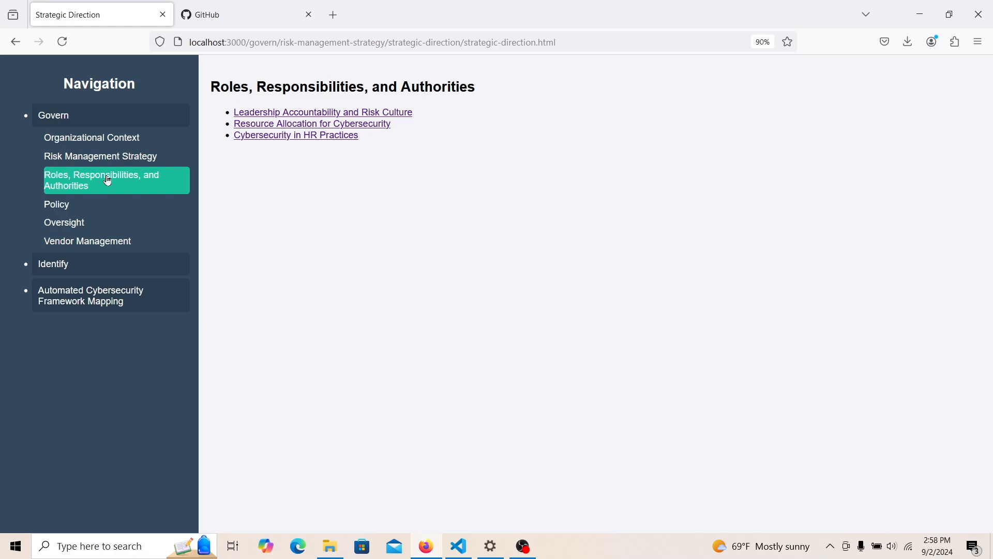
pyautogui.click(274, 126)
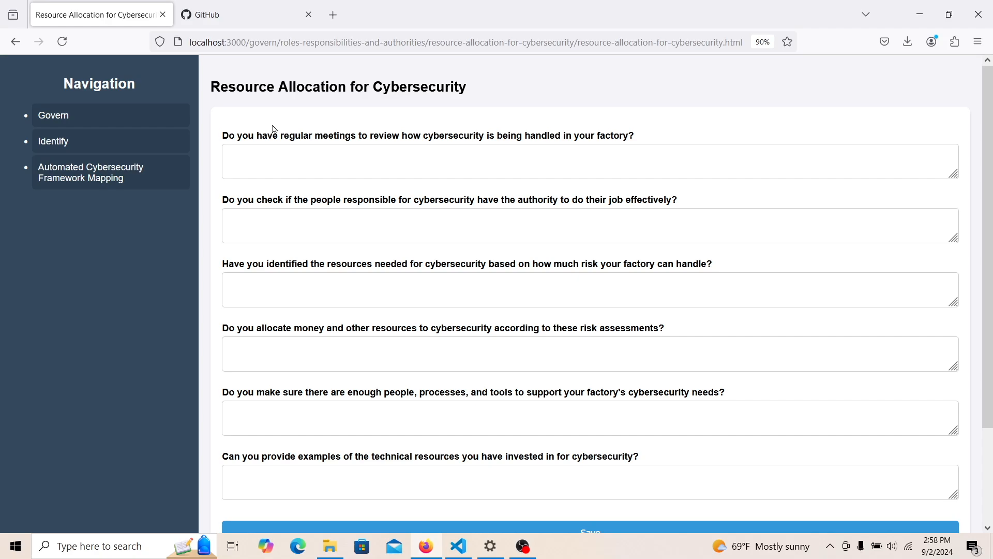
pyautogui.click(125, 126)
pyautogui.click(117, 178)
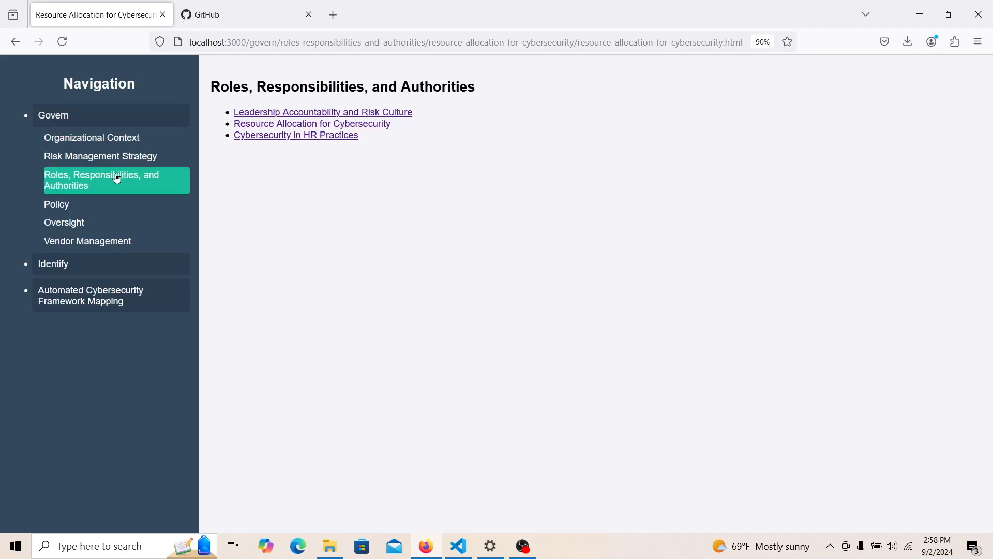
# - Open the Leadership Accountability and Risk Culture questionnaire and select the leadership roles answer field
pyautogui.click(287, 114)
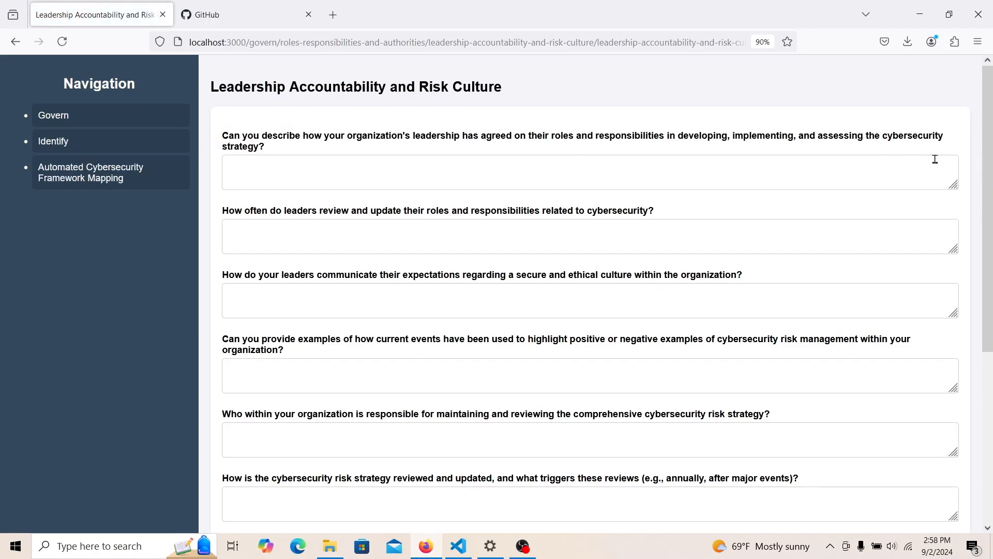
pyautogui.scroll(-3, 991, 220)
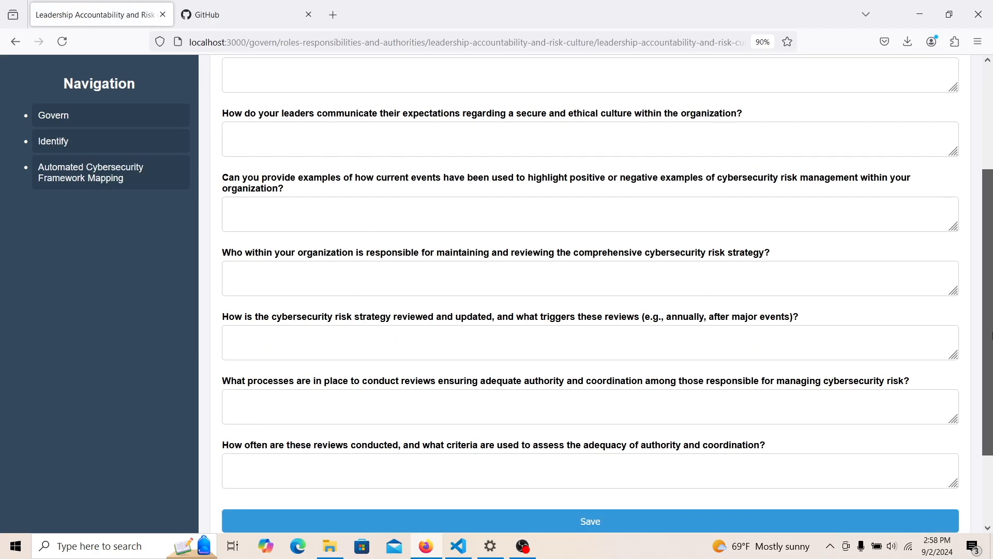
pyautogui.scroll(3, 990, 220)
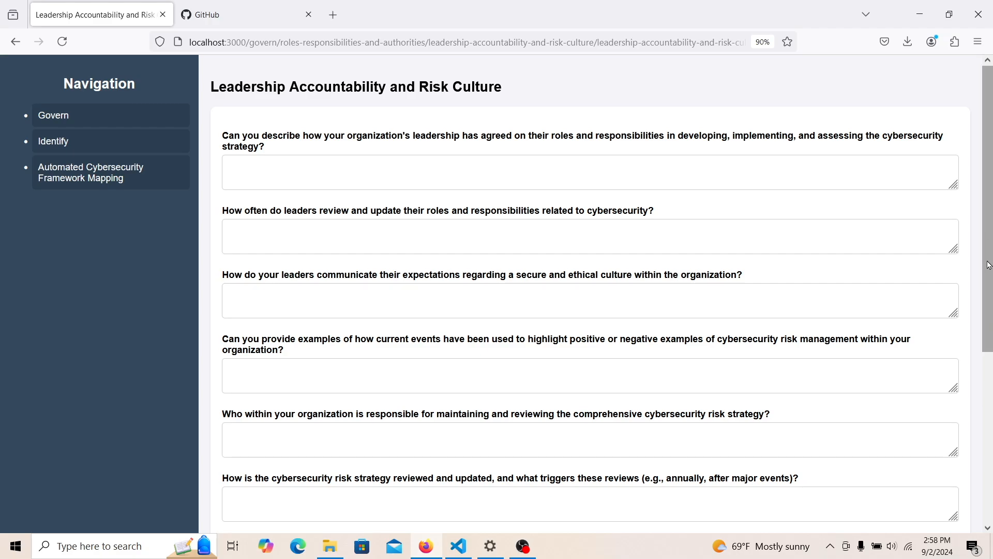
pyautogui.click(597, 180)
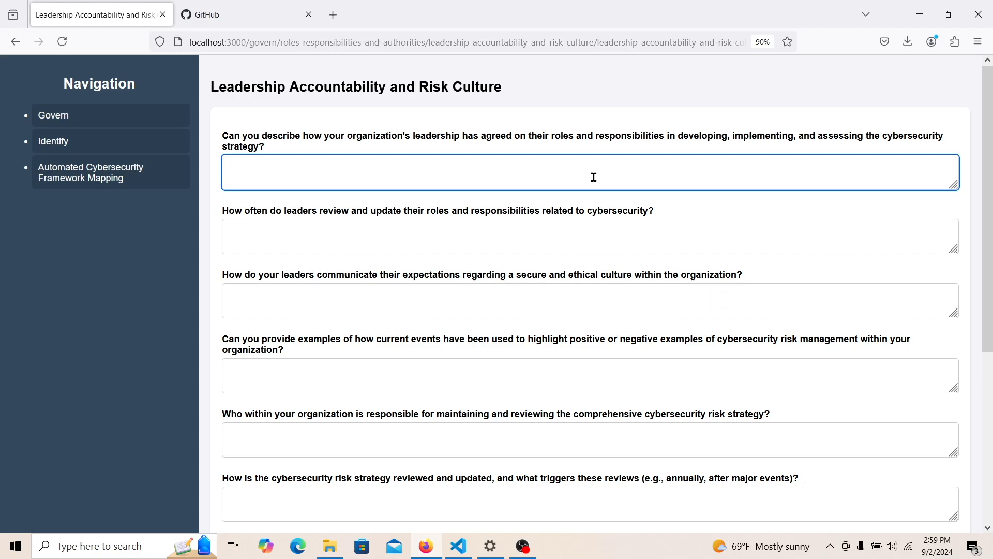
# - Answer leadership roles: 'We got hacked, agreed we should change the cybersecurity culture, and thought we should improve.'
pyautogui.write('We got hacked, agreed we sh')
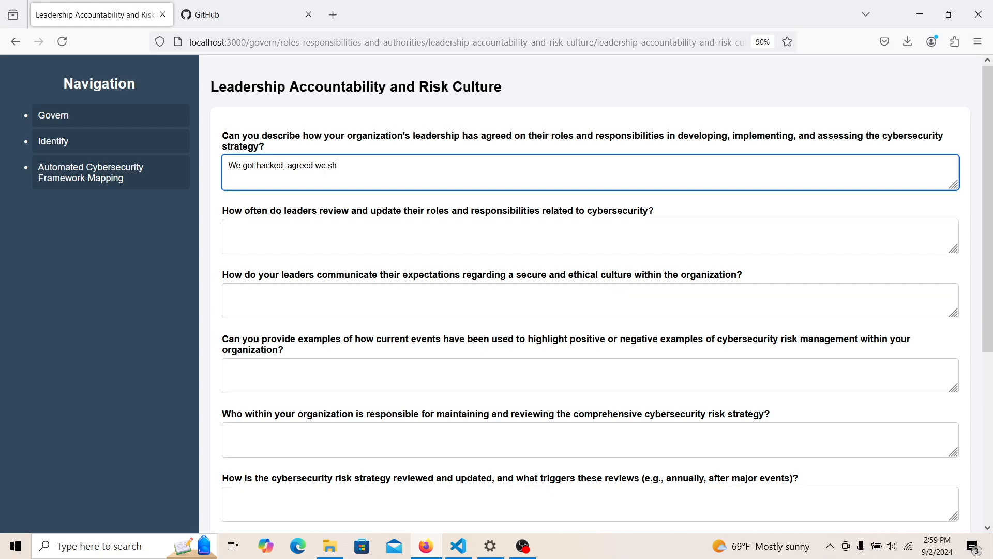
pyautogui.write('ould change the cybersecurity c')
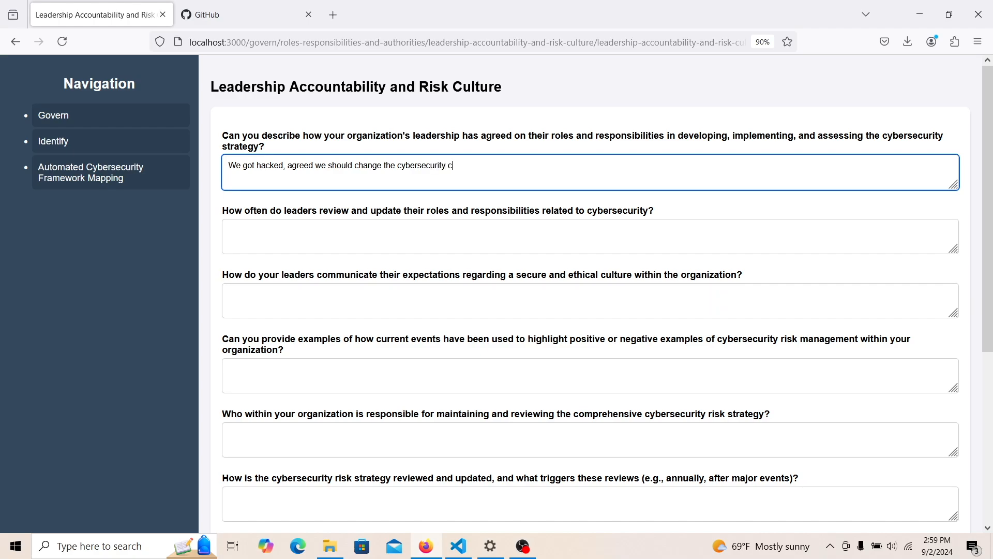
pyautogui.write('ulture, and thought we should improve.')
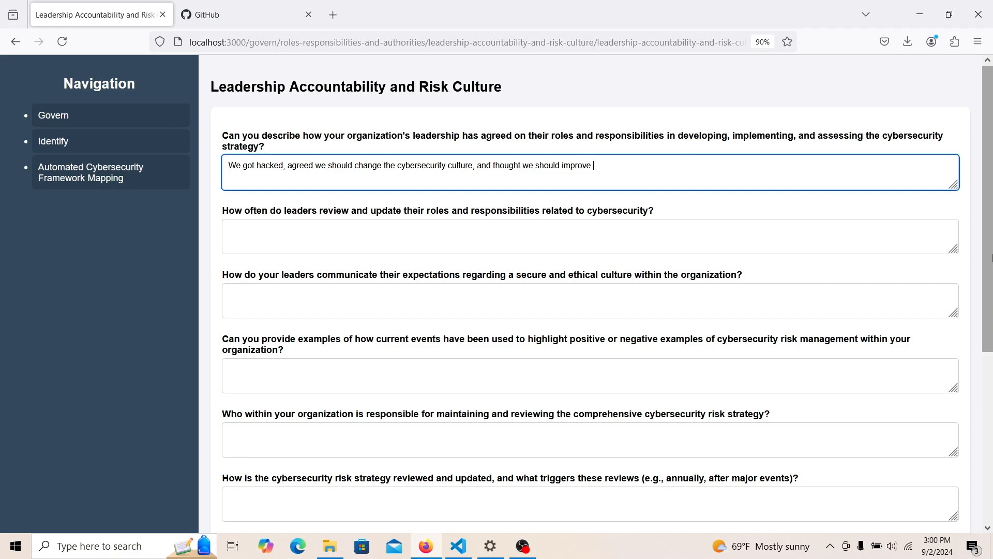
pyautogui.moveTo(989, 178); pyautogui.dragTo(990, 187)
pyautogui.click(499, 251)
pyautogui.click(469, 218)
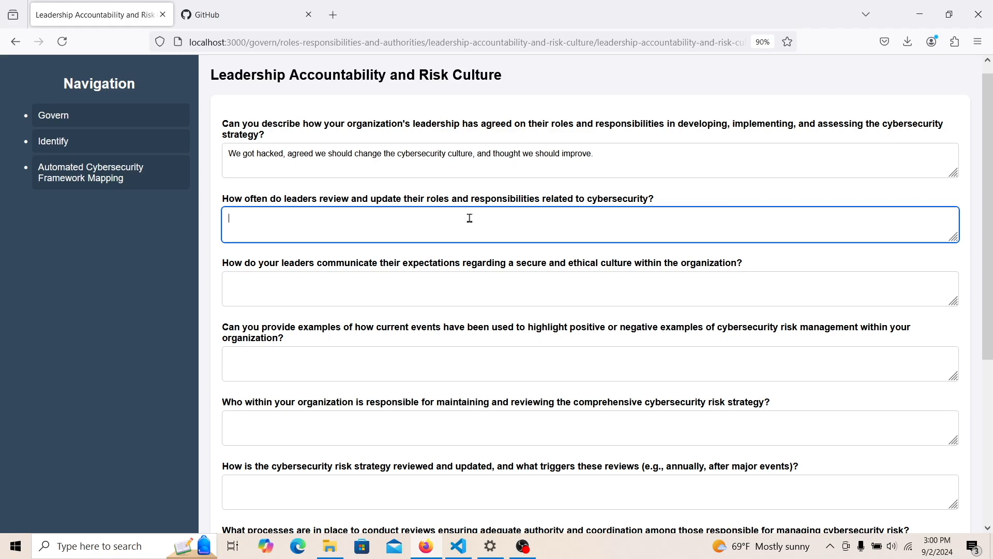
# - Enter 'Every 3 months' as review frequency and 'Email and meetings' as the communication method
pyautogui.write('Every 3 months')
pyautogui.click(682, 275)
pyautogui.write('Email')
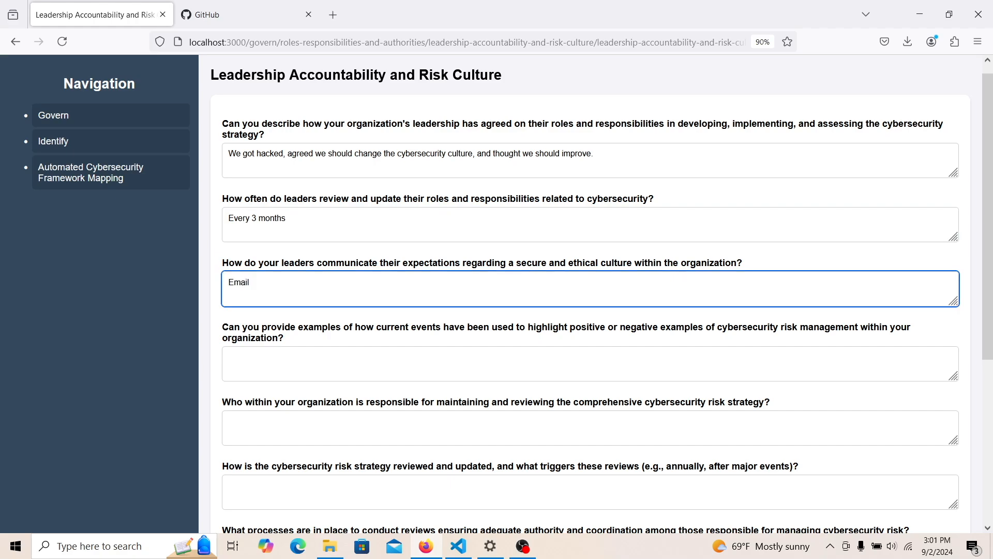
pyautogui.write(' and meetings')
pyautogui.scroll(-1, 991, 311)
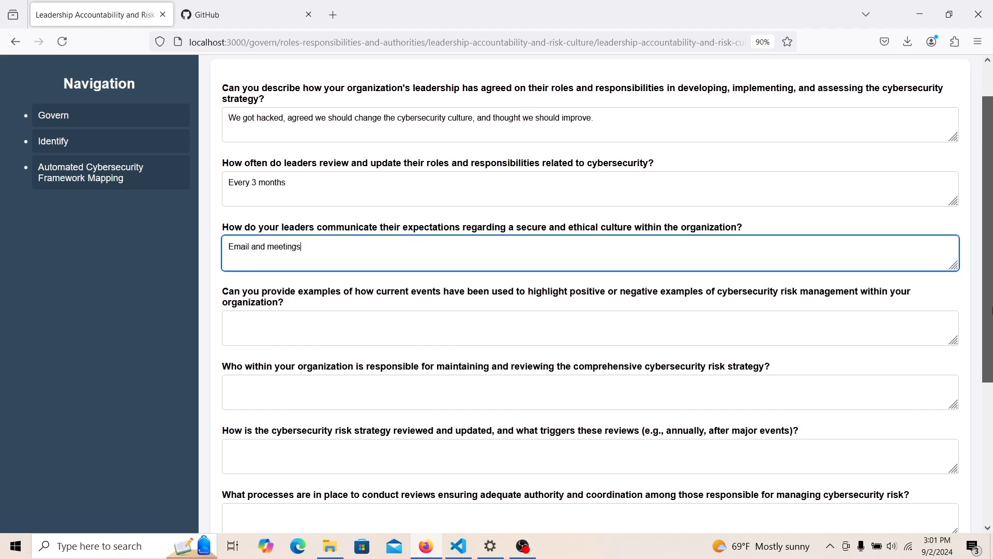
pyautogui.moveTo(992, 310); pyautogui.dragTo(992, 341)
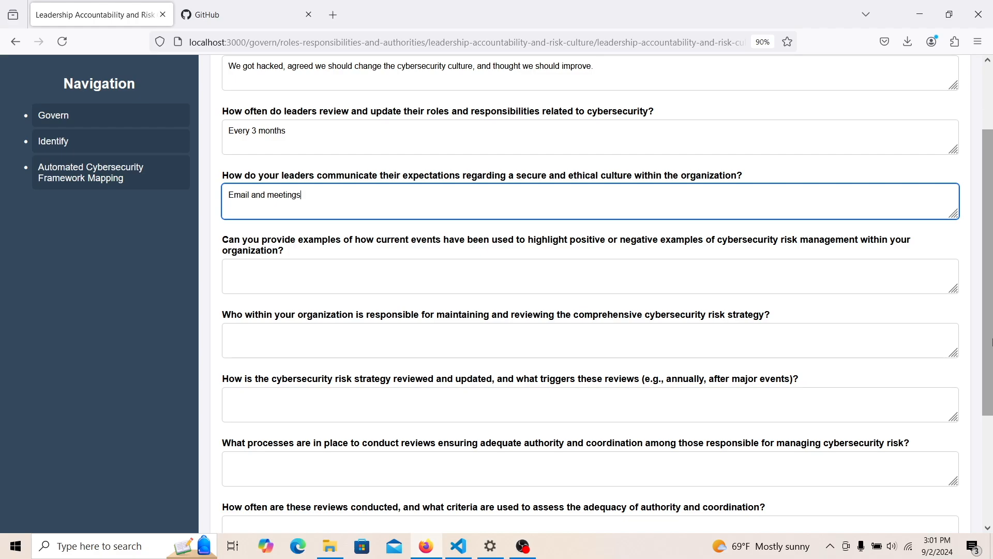
# - Begin the current-events examples answer with 'Positive -' and 'Negative -' lines
pyautogui.click(779, 264)
pyautogui.write('Posi')
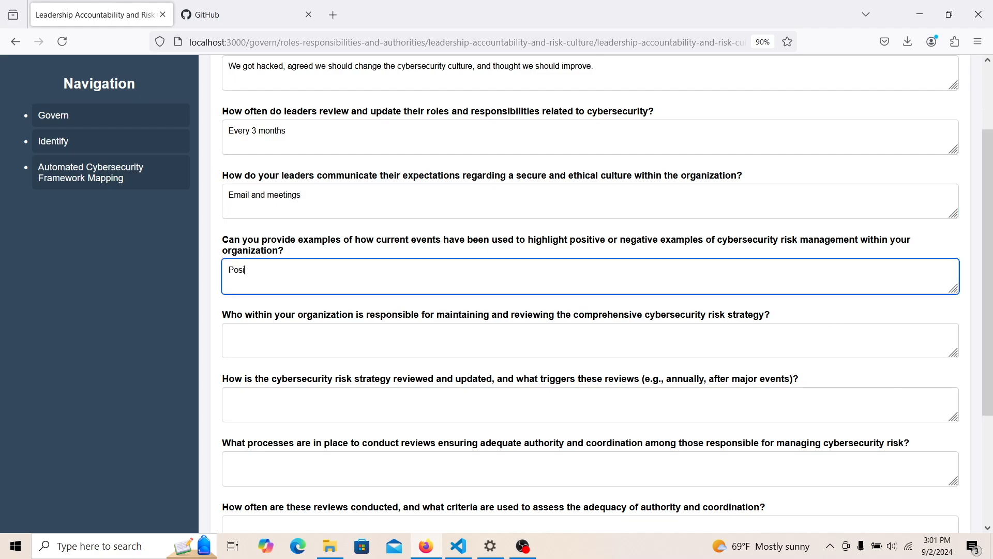
pyautogui.write('tive -')
pyautogui.press('Return')
pyautogui.write('Negative -')
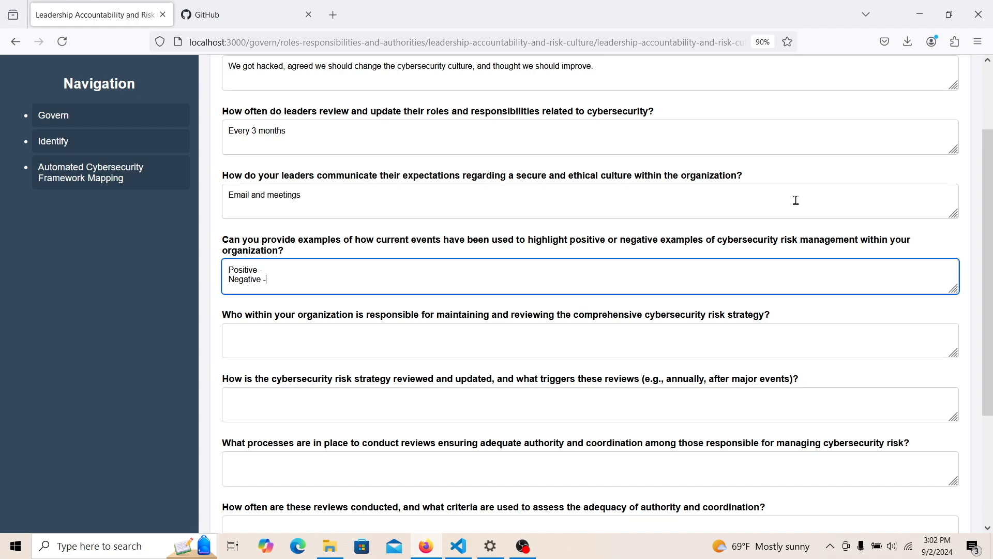
# - Complete the examples: positive 'An interview that changed the CEO's life was highlighted', negative 'None, we only deal in positive vibes here'
pyautogui.write('An interview tha')
pyautogui.write("t changed the CEO'")
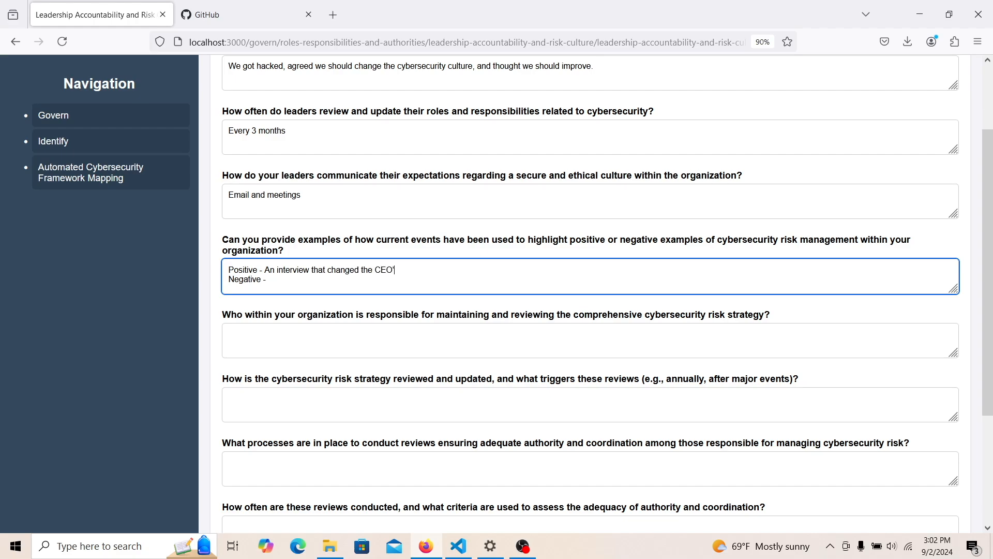
pyautogui.write('s life was highlighted.')
pyautogui.click(409, 282)
pyautogui.write('None, we only deal in po')
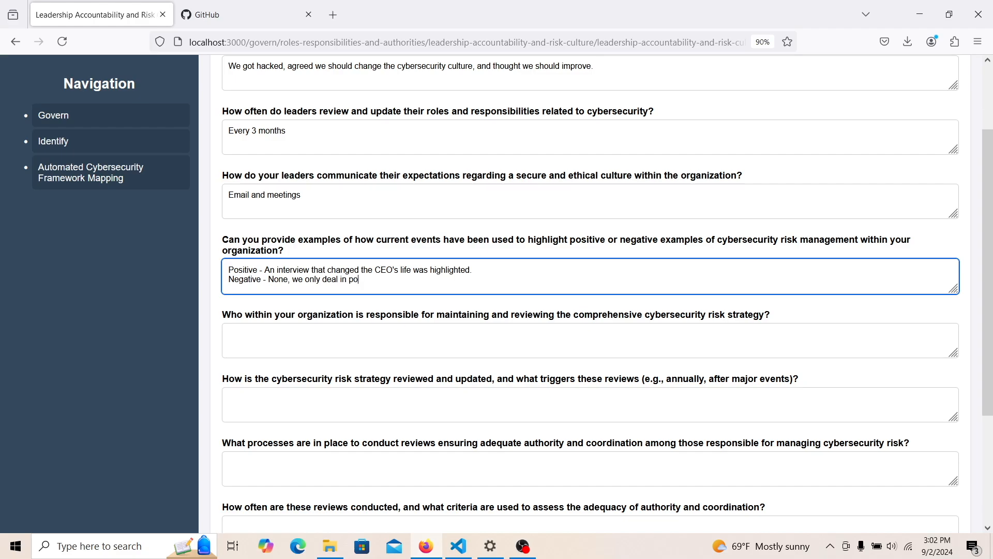
pyautogui.write('sitive vibes here.')
# - Name the Chief Risk Officer as the owner of the risk strategy
pyautogui.click(415, 329)
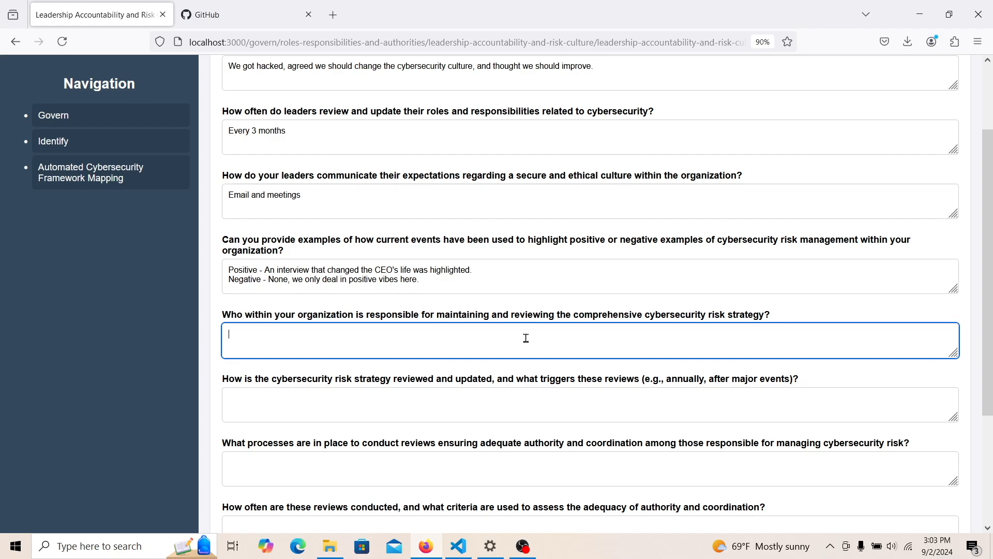
pyautogui.write('Bob the Chief Risk Officer')
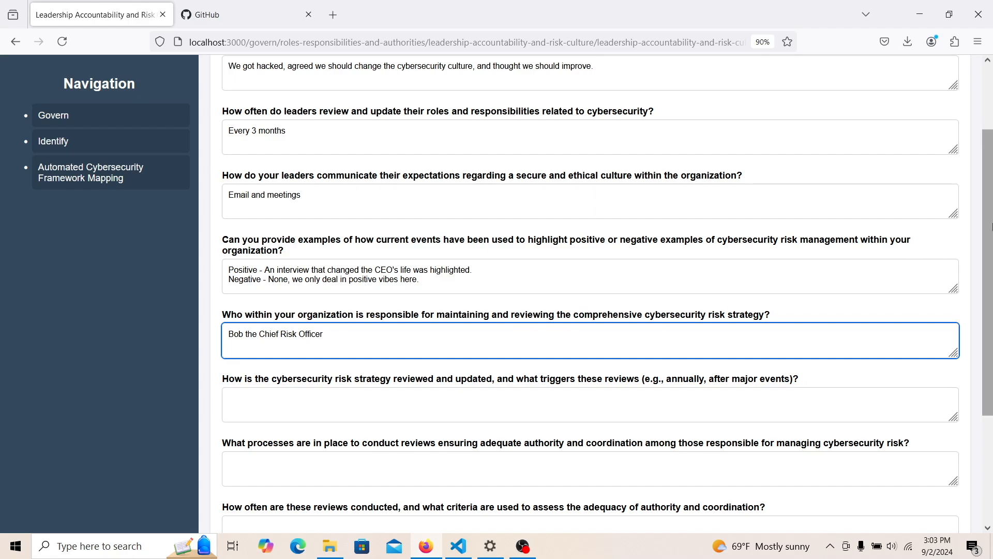
pyautogui.scroll(-2, 989, 251)
pyautogui.scroll(-3, 991, 251)
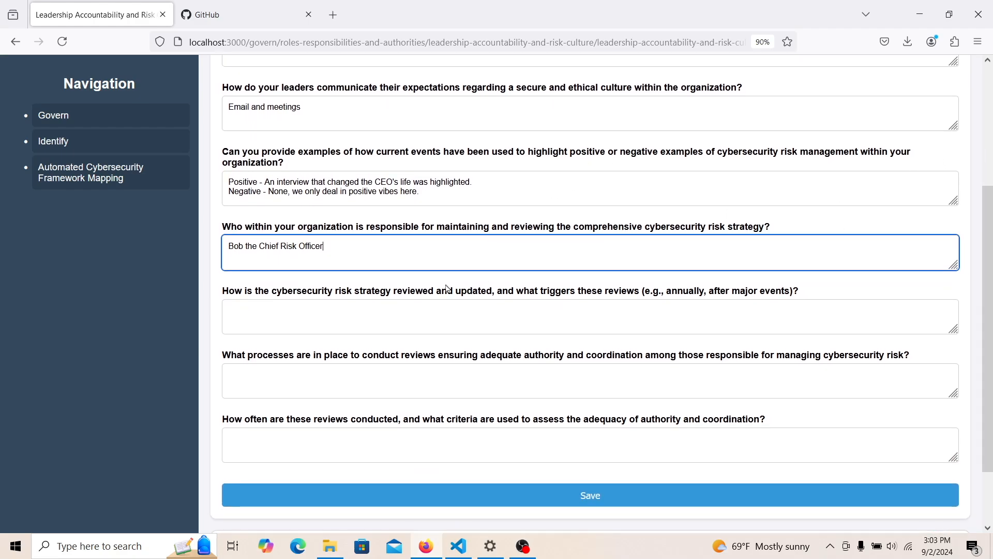
pyautogui.click(402, 279)
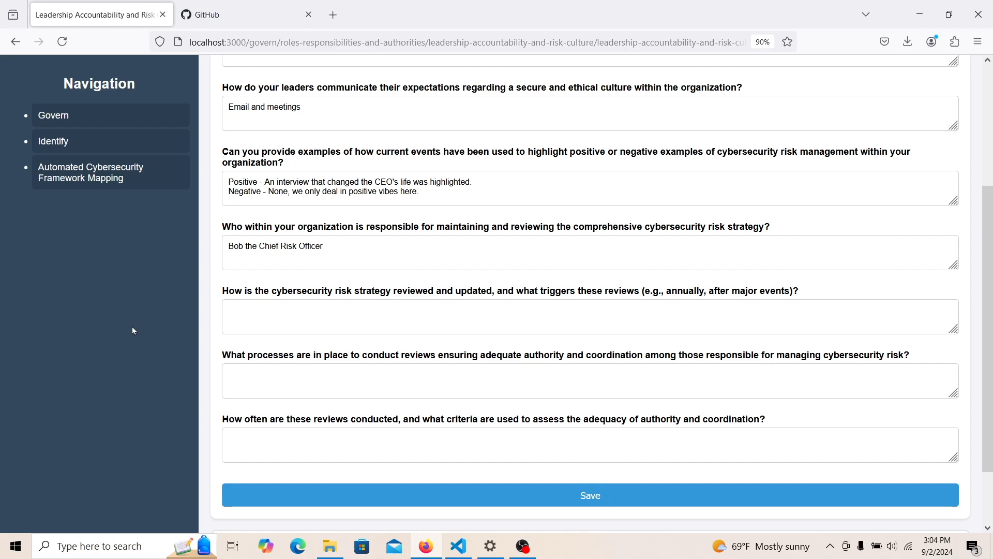
# - Answer the risk strategy review question with 'We do weekly risk strategy updates.'
pyautogui.click(253, 315)
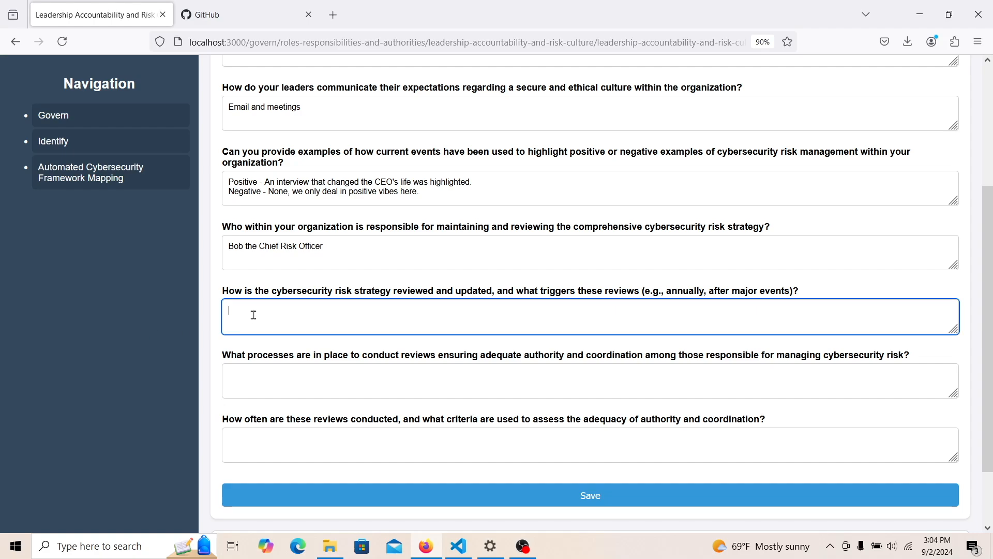
pyautogui.write('We')
pyautogui.write('o yea')
pyautogui.press('BackSpace')
pyautogui.press('BackSpace')
pyautogui.press('BackSpace')
pyautogui.write('weekly risk strategy updates.')
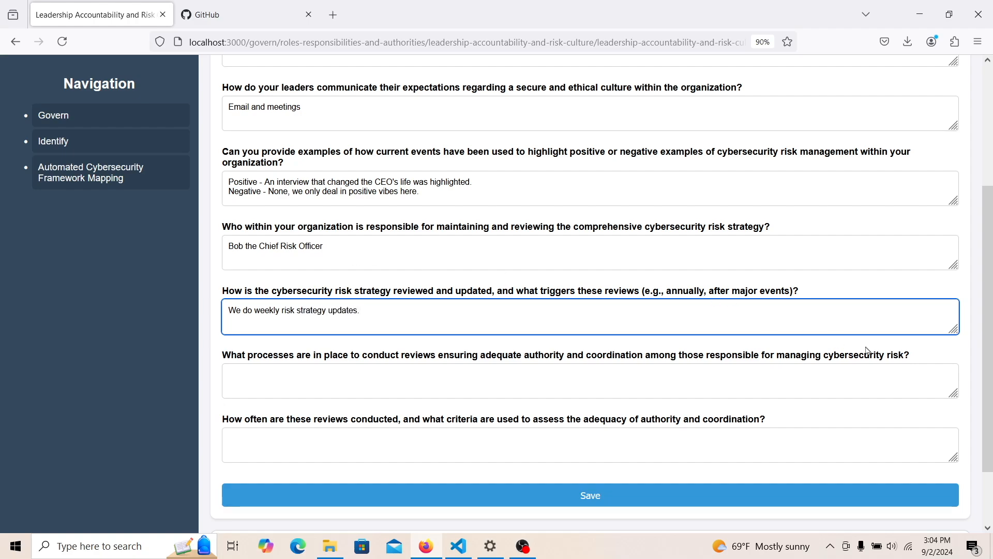
pyautogui.scroll(-3, 990, 346)
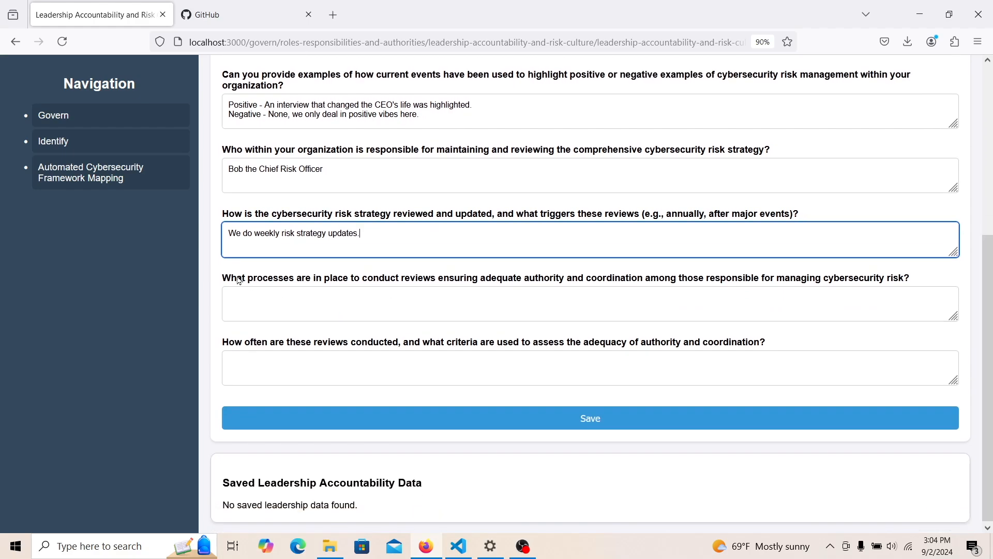
# - Answer the review processes question by deferring to the CRO later
pyautogui.click(231, 301)
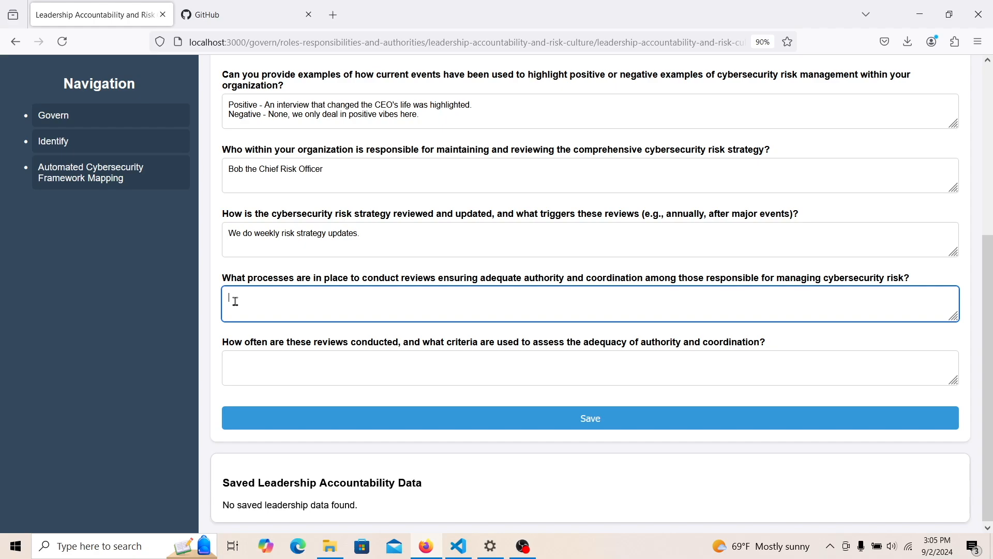
pyautogui.write('Ask Bob the CRO later.')
pyautogui.click(312, 374)
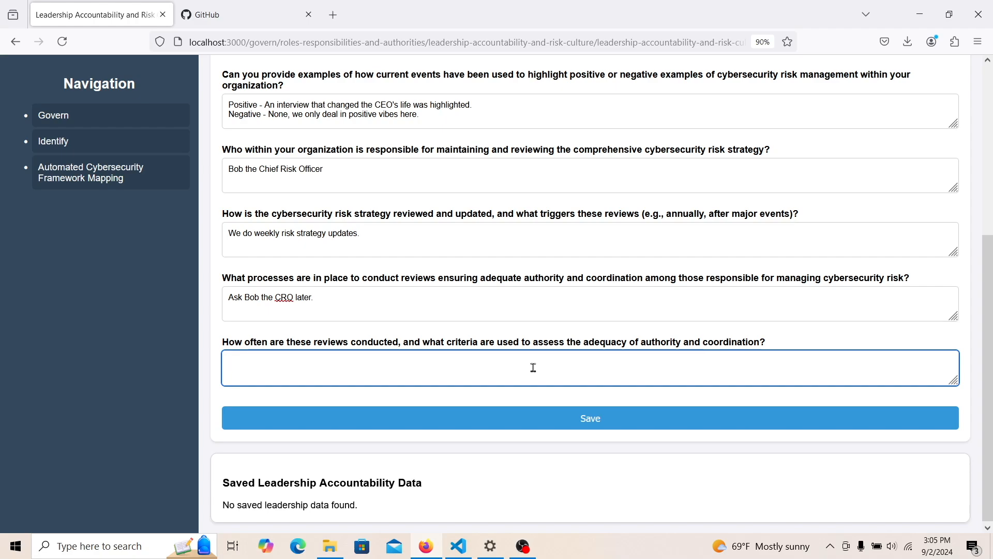
pyautogui.click(436, 310)
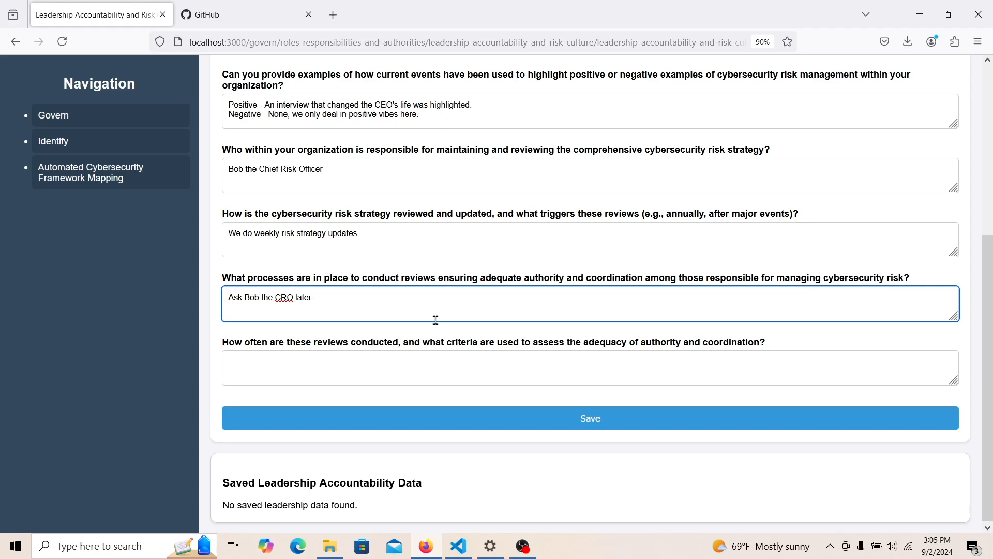
# - Answer review frequency: the CRO reviews risk scores every 2 weeks, and we take his word for it
pyautogui.click(401, 370)
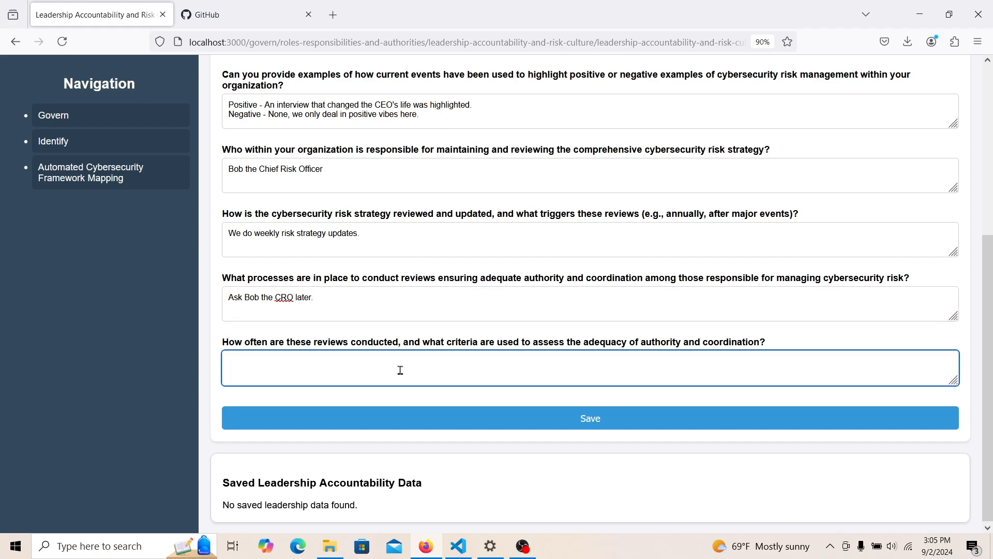
pyautogui.write('We')
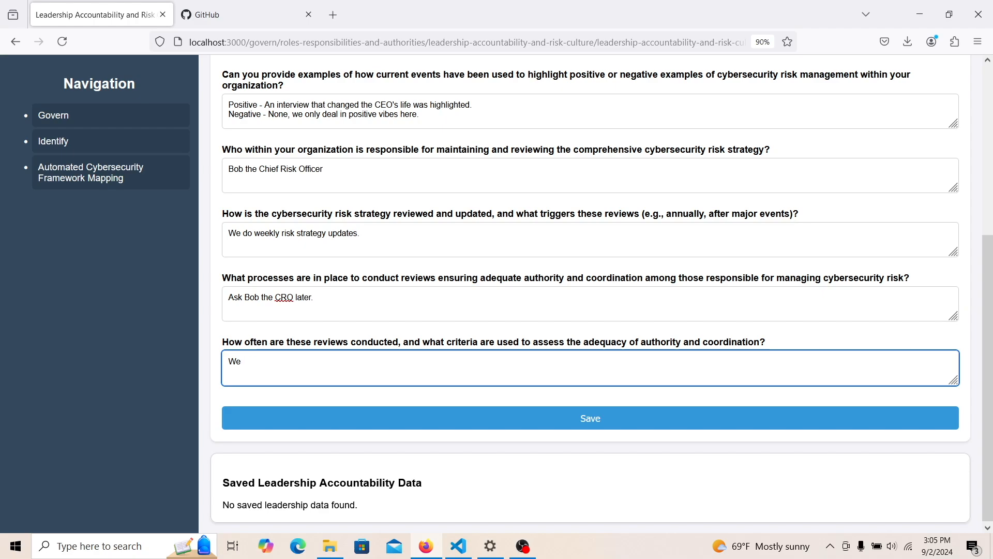
pyautogui.press('BackSpace')
pyautogui.press('BackSpace')
pyautogui.press('BackSpace')
pyautogui.write('Bo')
pyautogui.write('b a')
pyautogui.press('BackSpace')
pyautogui.write('reviews the r')
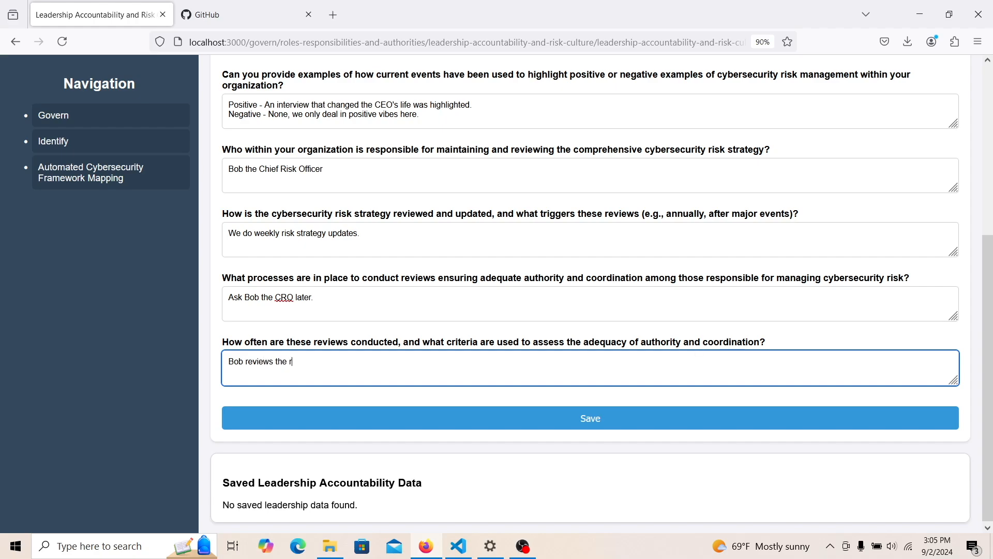
pyautogui.write('isk')
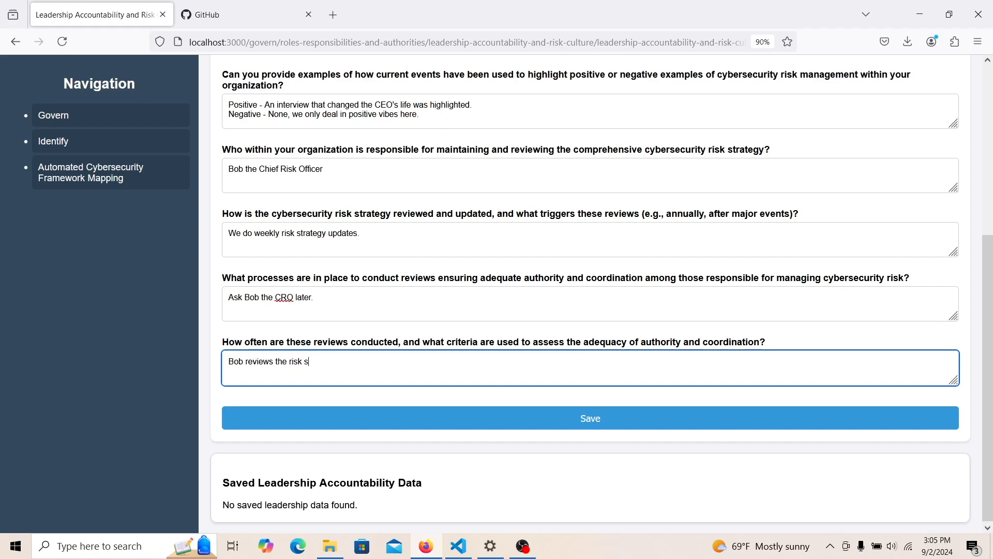
pyautogui.write(' scores and emails')
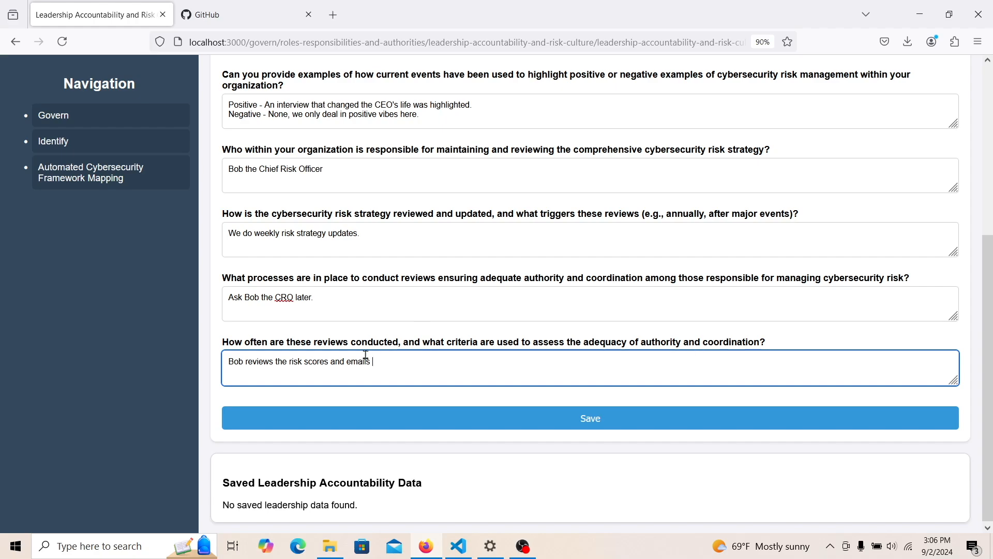
pyautogui.moveTo(331, 361); pyautogui.dragTo(408, 361)
pyautogui.write('every 2 weeks')
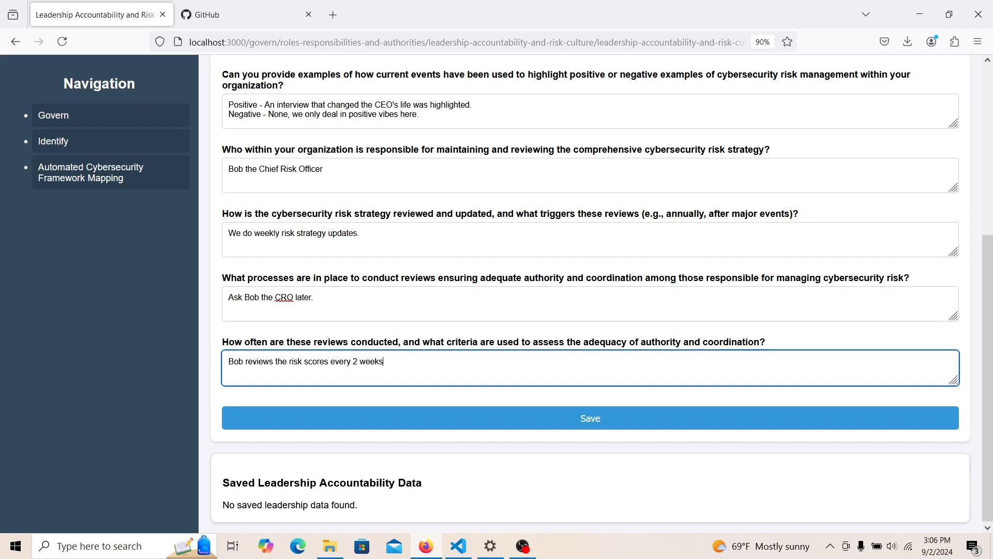
pyautogui.write(', and honestly we take Bob')
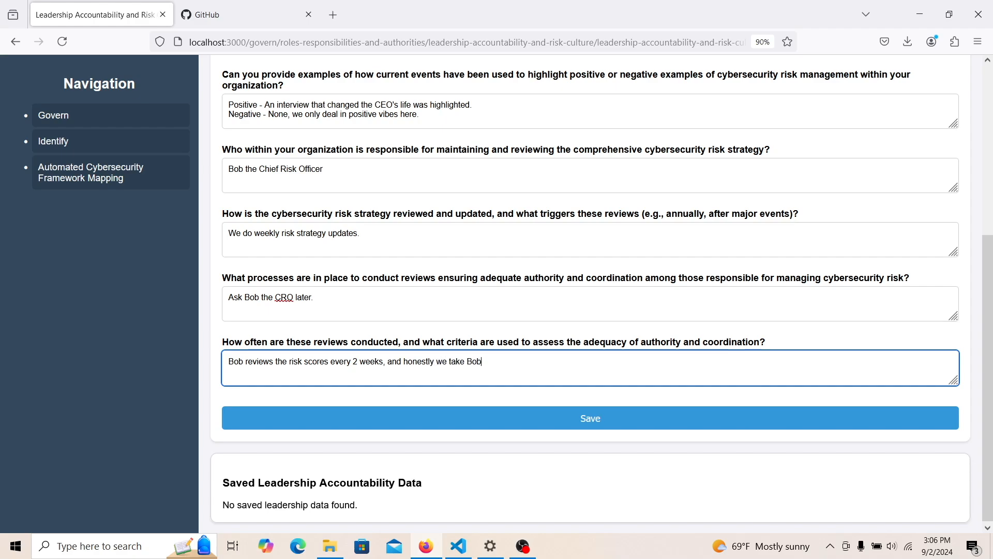
pyautogui.write("'s word for it.")
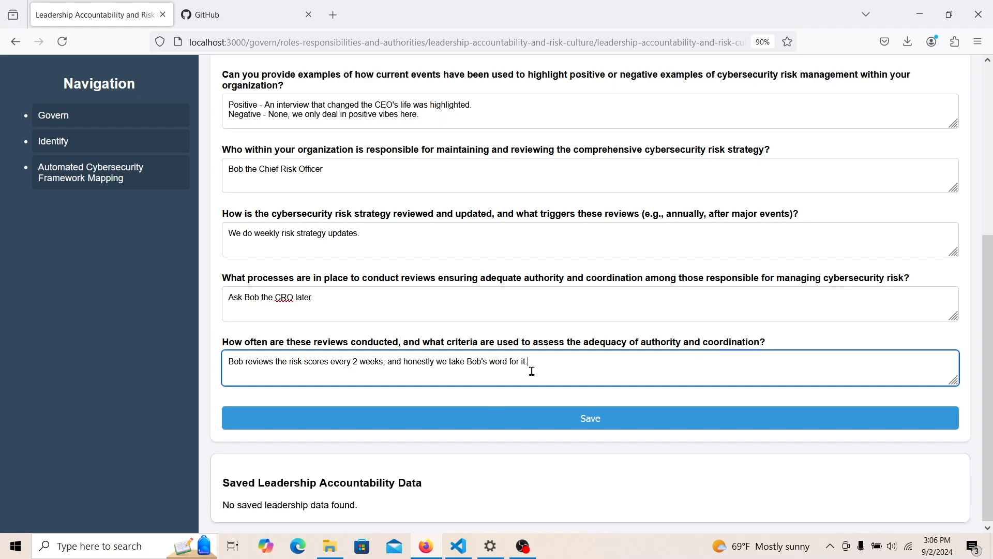
# - Save the leadership accountability answers and browse the Govern Policy and Roles pages
pyautogui.click(529, 431)
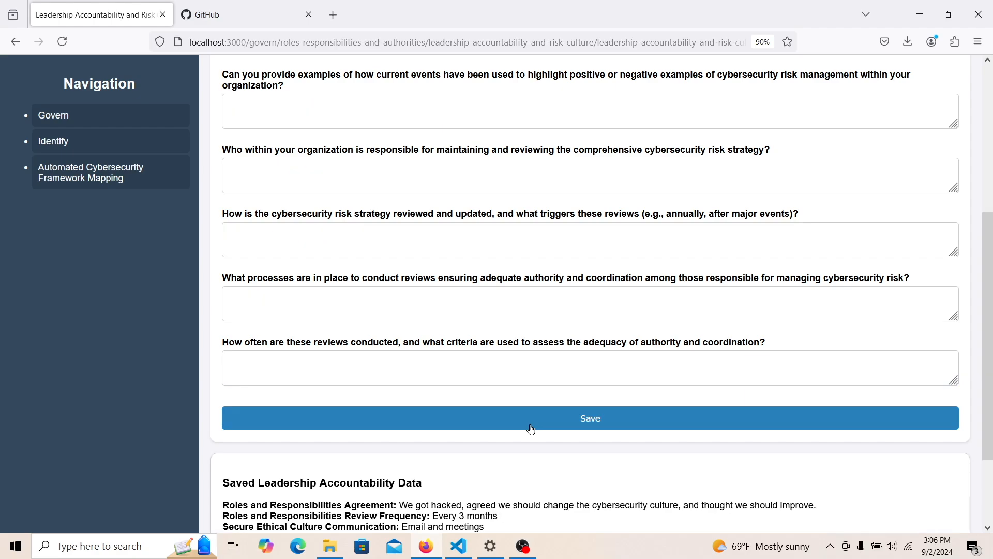
pyautogui.scroll(-2, 724, 362)
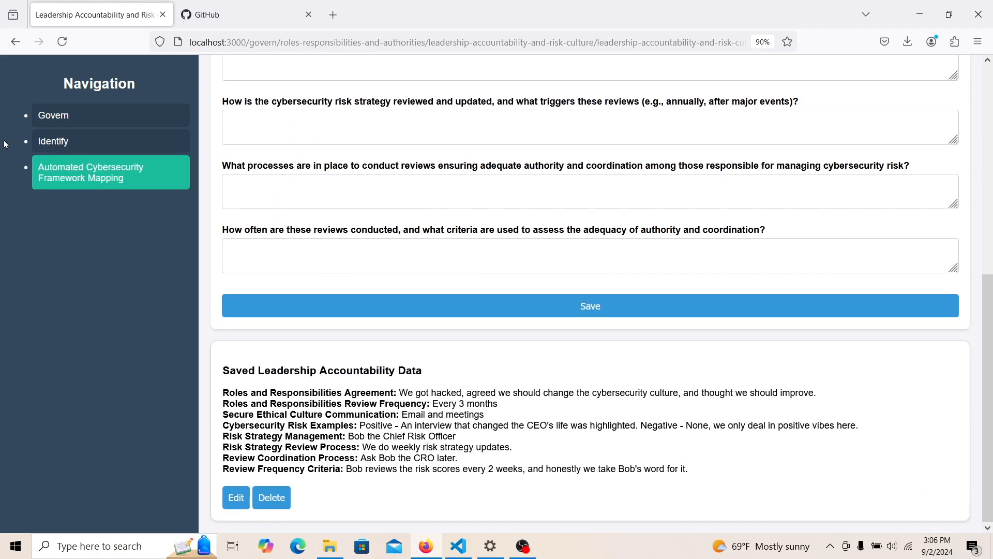
pyautogui.click(72, 120)
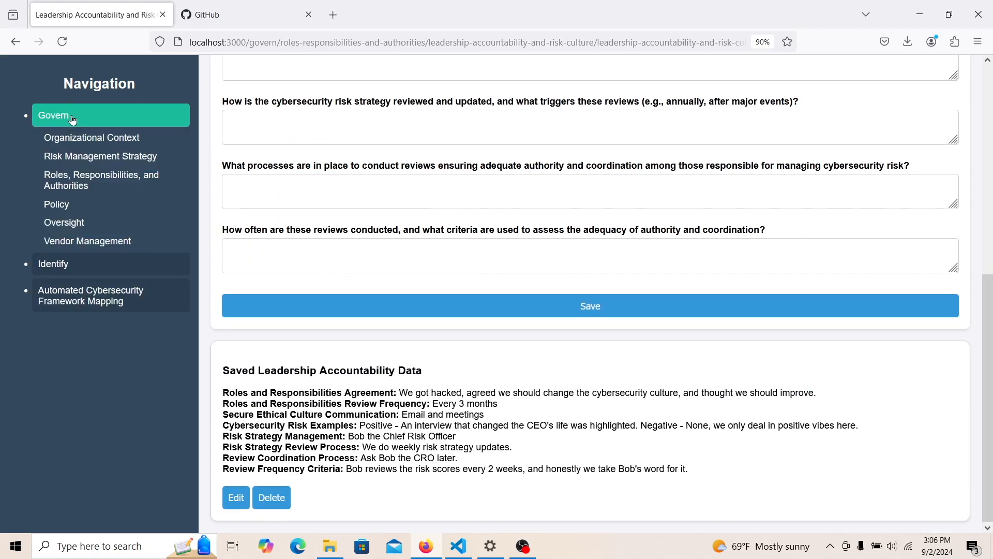
pyautogui.click(90, 208)
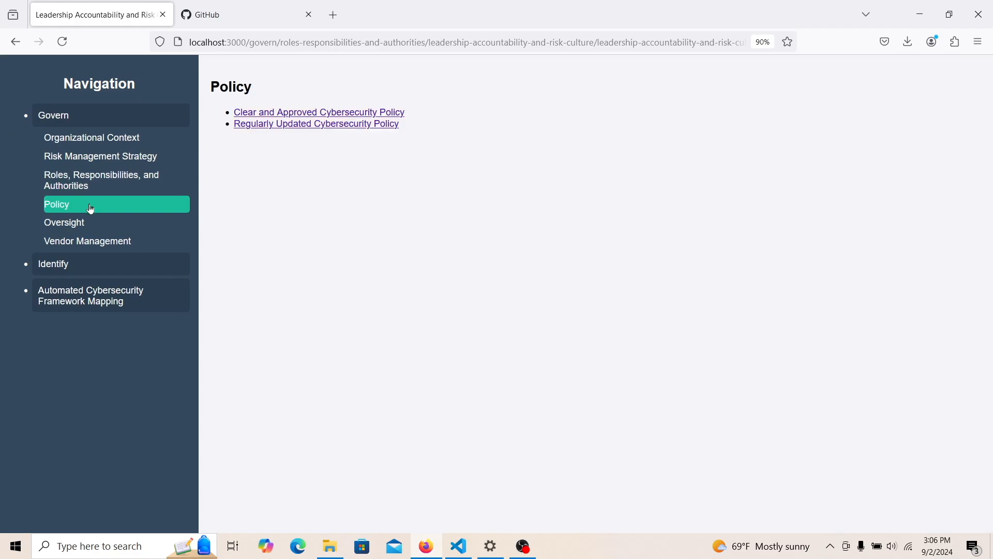
pyautogui.click(103, 192)
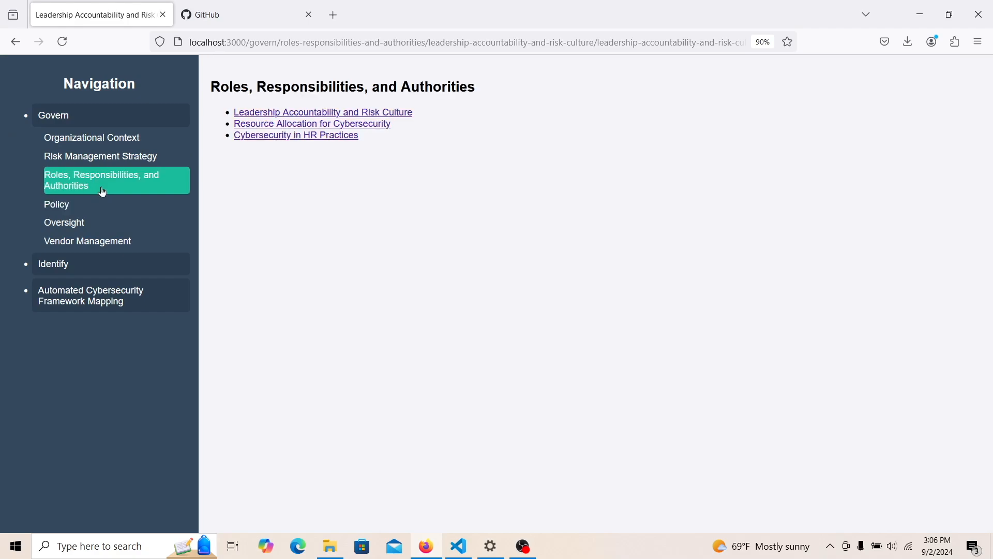
pyautogui.click(97, 210)
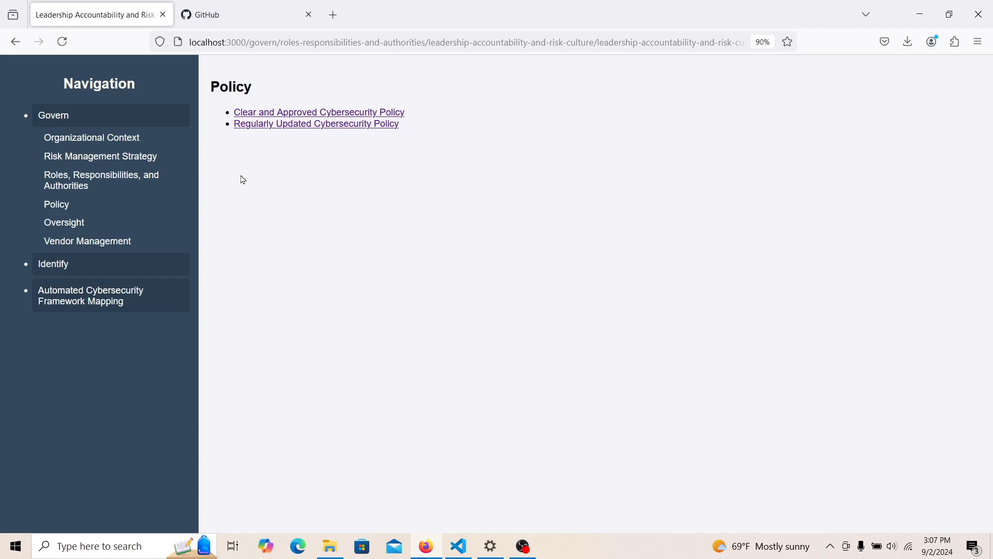
# - Look over the Clear and Approved and Regularly Updated Cybersecurity Policy questionnaires
pyautogui.click(259, 113)
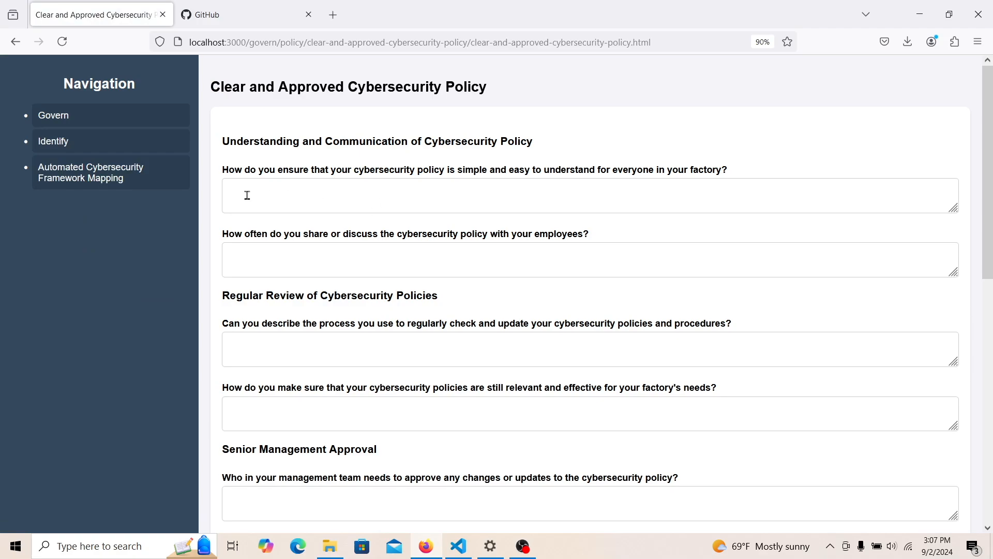
pyautogui.click(135, 124)
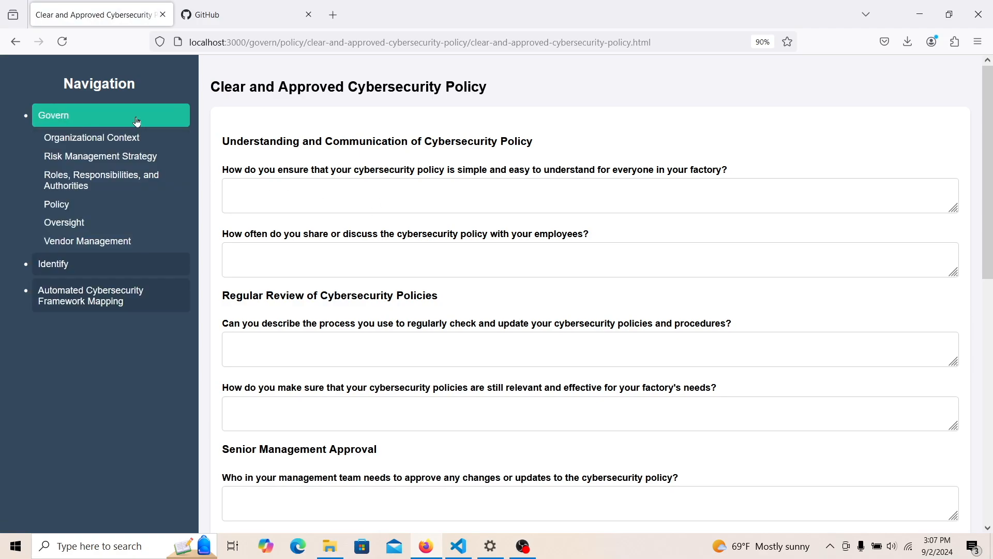
pyautogui.click(107, 208)
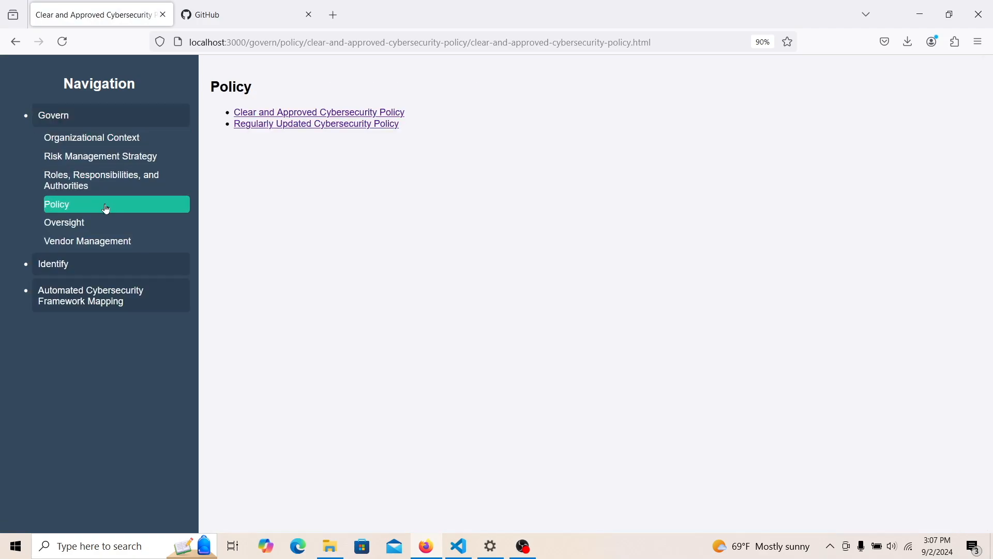
pyautogui.click(261, 126)
# - Go via Oversight to Vendor Management and open the vendor information entry page
pyautogui.click(119, 115)
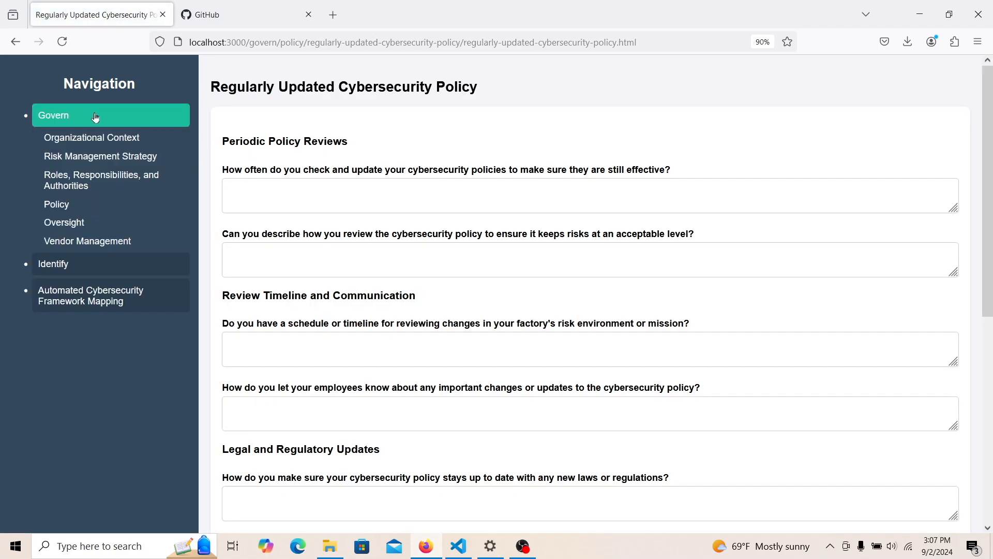
pyautogui.click(93, 224)
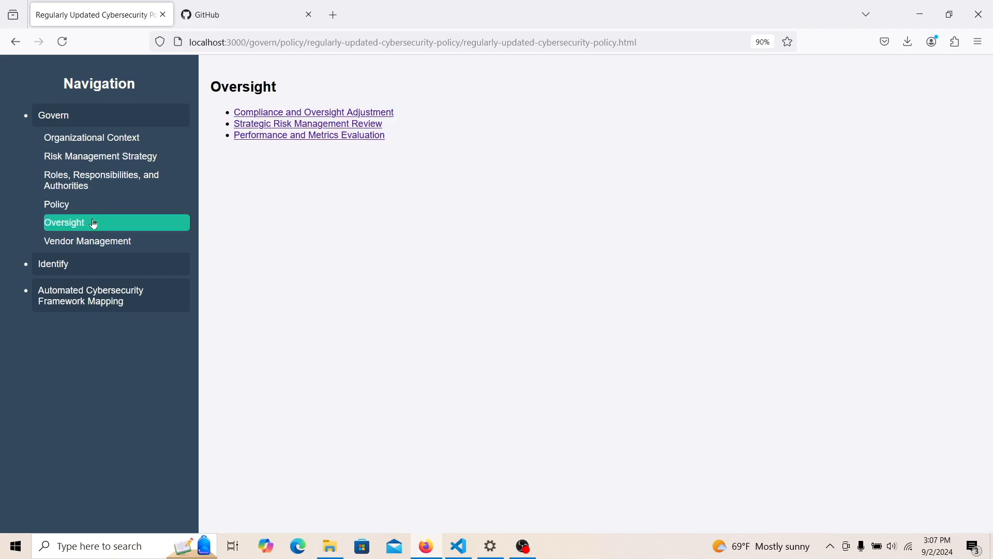
pyautogui.click(98, 240)
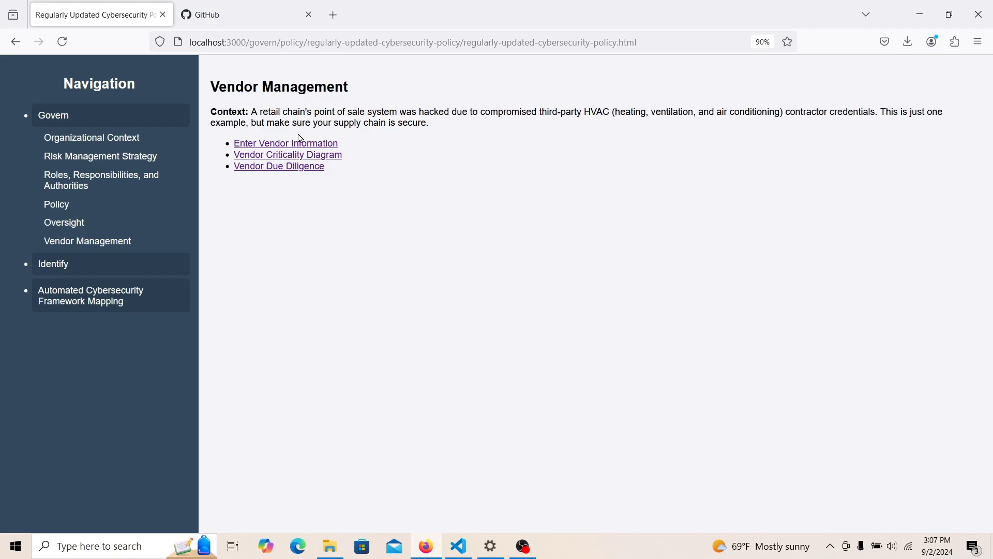
pyautogui.click(278, 146)
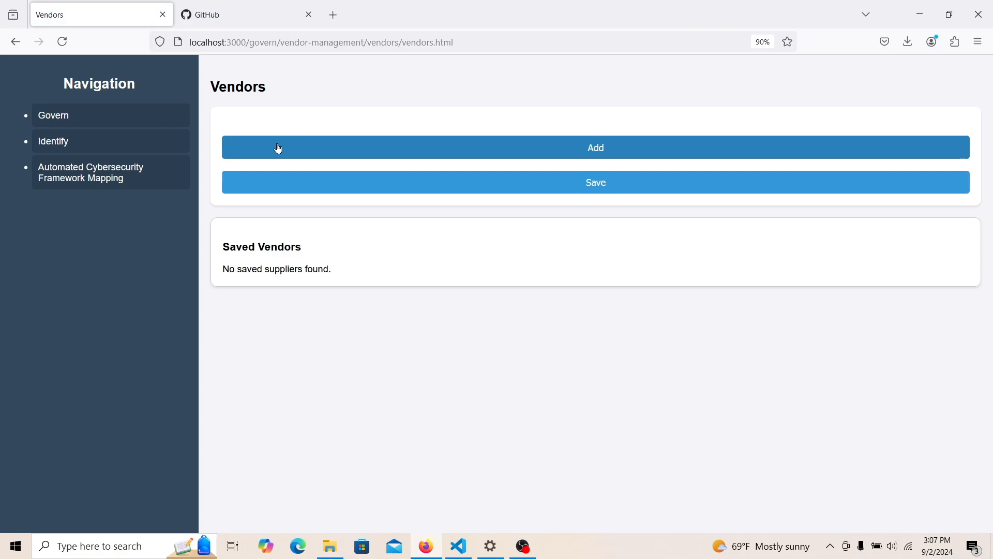
# - Start a new vendor with the vendor's name and add a contact row with her name
pyautogui.click(279, 149)
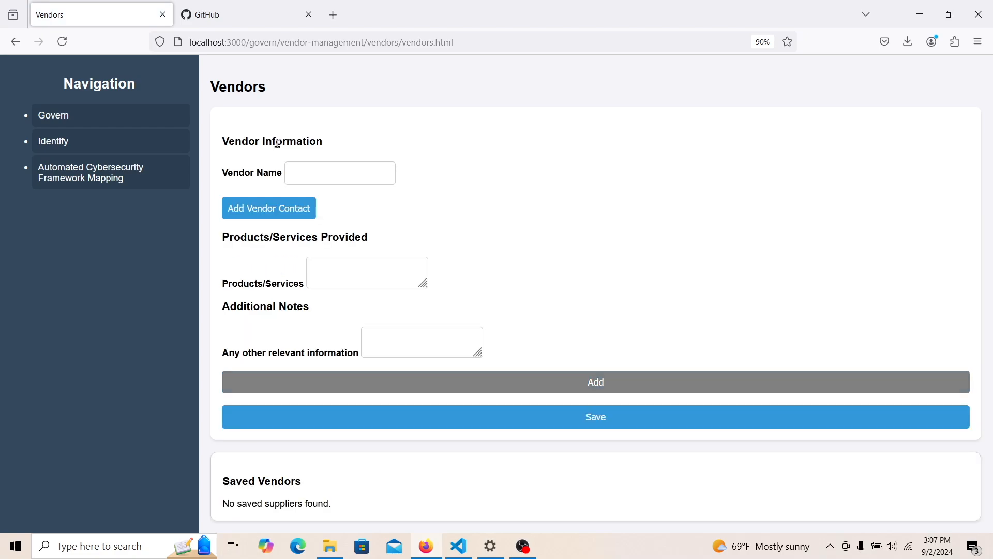
pyautogui.click(304, 175)
pyautogui.click(304, 176)
pyautogui.write('Lisa')
pyautogui.click(290, 211)
pyautogui.click(278, 213)
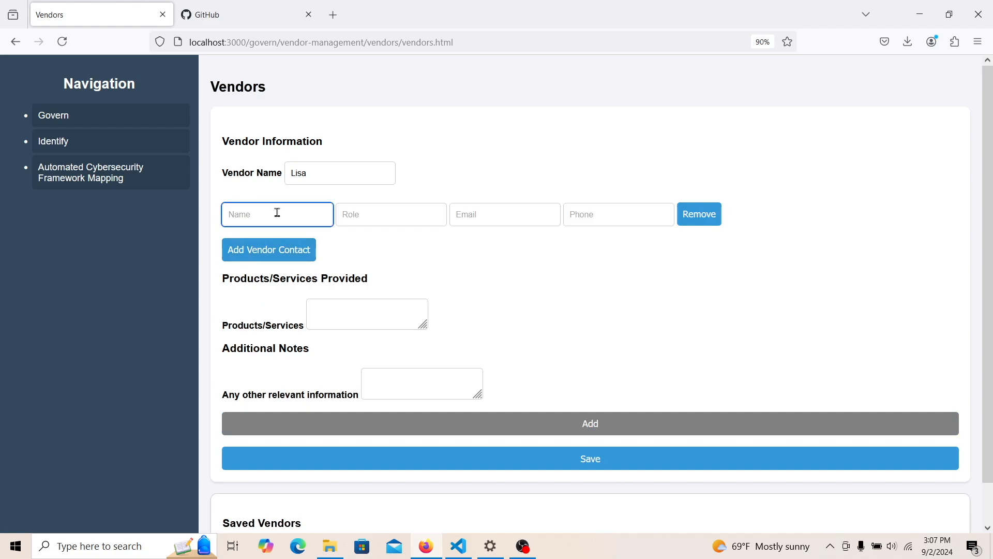
pyautogui.write('Lisa')
# - Give the contact the role Quality Assurance, plus her e-mail address and phone number
pyautogui.click(349, 220)
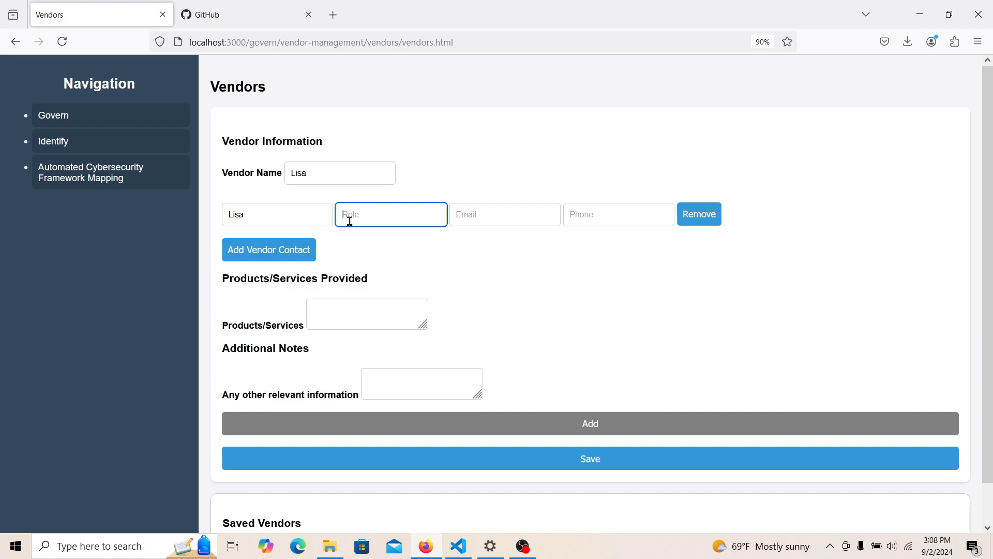
pyautogui.write('Quality Assurance')
pyautogui.click(456, 211)
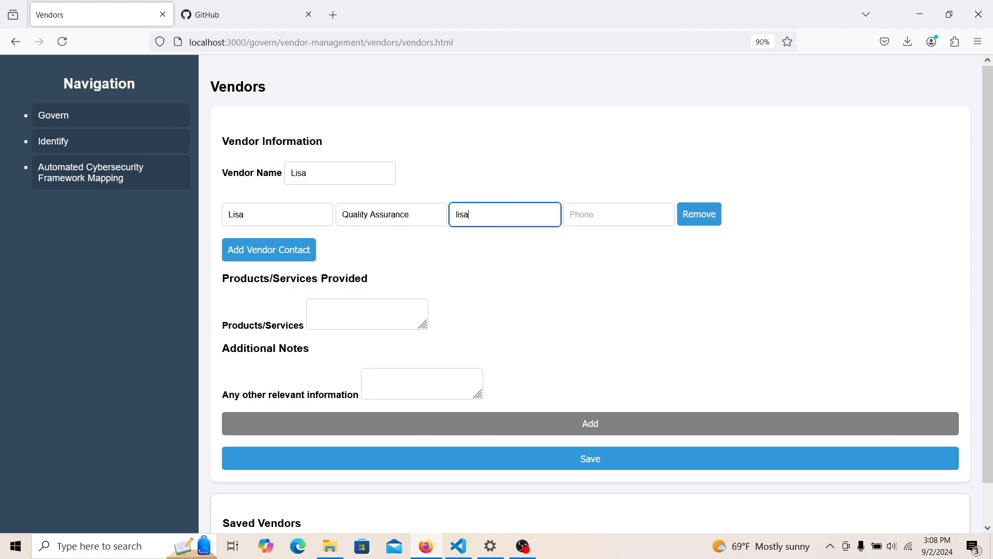
pyautogui.click(575, 212)
pyautogui.write('00000000')
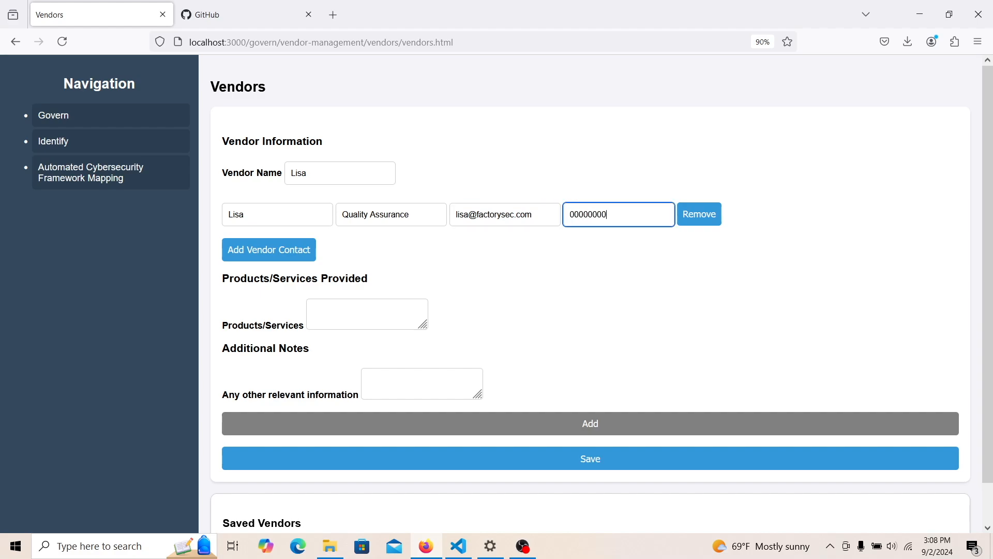
# - Enter 'Quality Assurance Consulting' as services, add a 'She's the be' note, and save the vendor
pyautogui.click(347, 310)
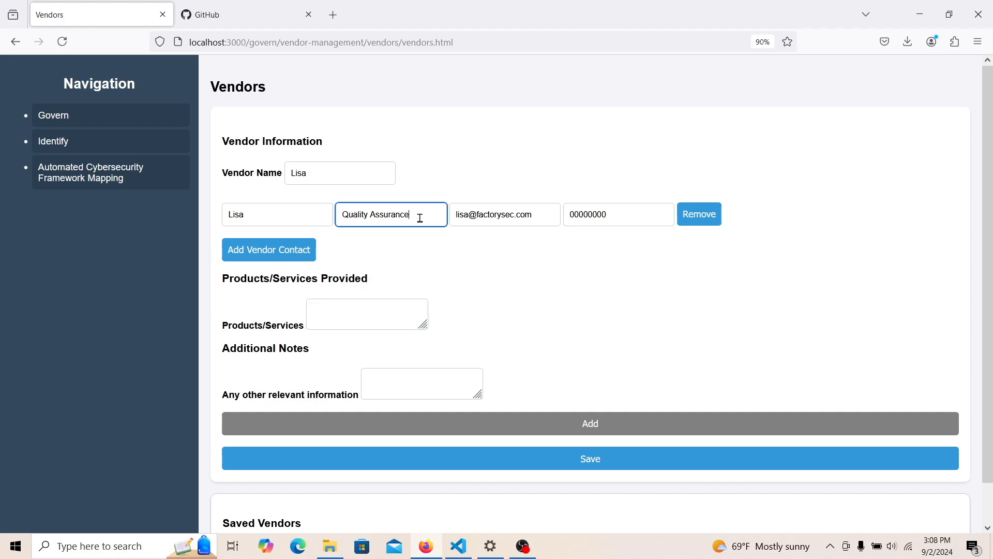
pyautogui.moveTo(421, 215); pyautogui.dragTo(315, 217)
pyautogui.hotkey('ctrl', 'c')
pyautogui.click(330, 313)
pyautogui.hotkey('ctrl', 'v')
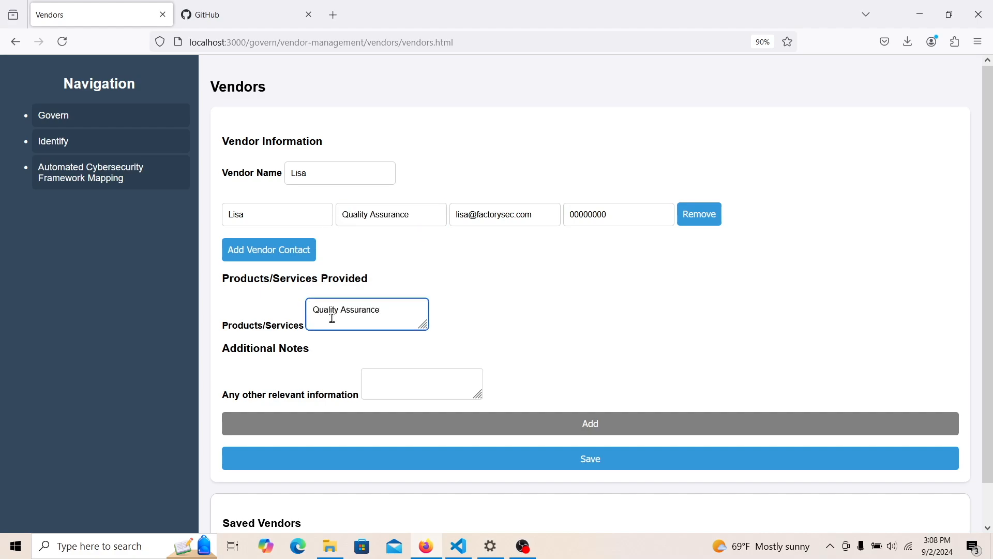
pyautogui.write('Consulting')
pyautogui.click(377, 389)
pyautogui.write('S')
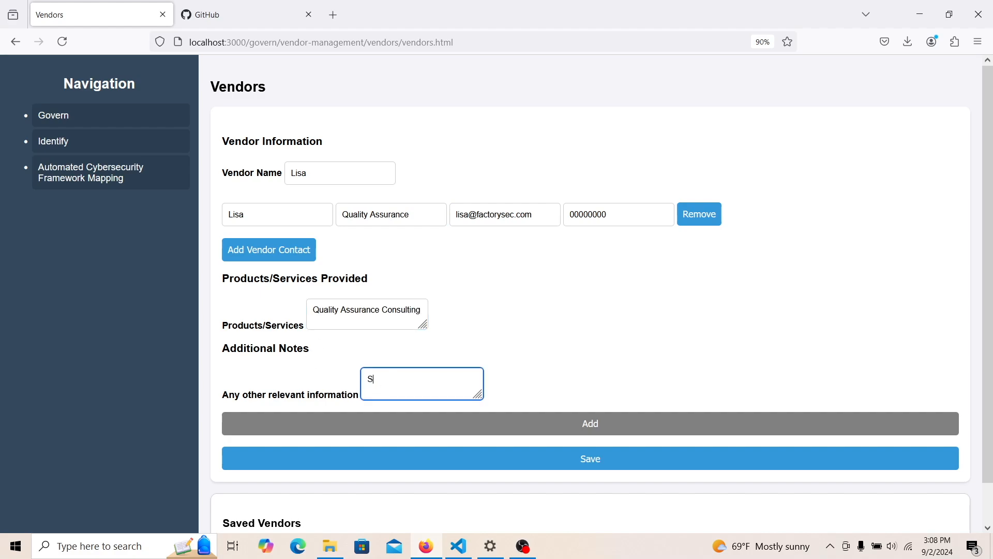
pyautogui.write("he's the best.")
pyautogui.click(405, 460)
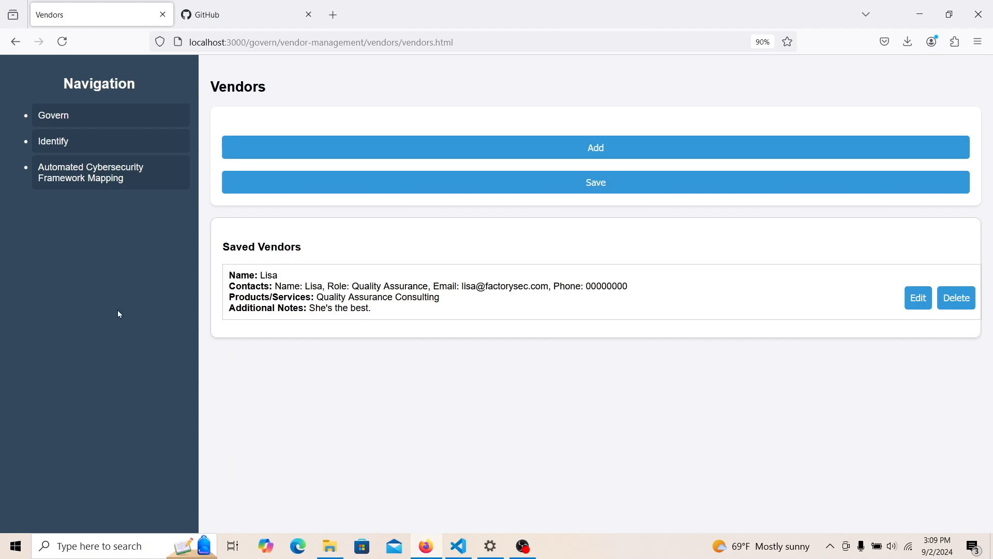
# - On the Vendor Criticality Diagram, move the vendor card from Medium to High Criticality
pyautogui.click(103, 123)
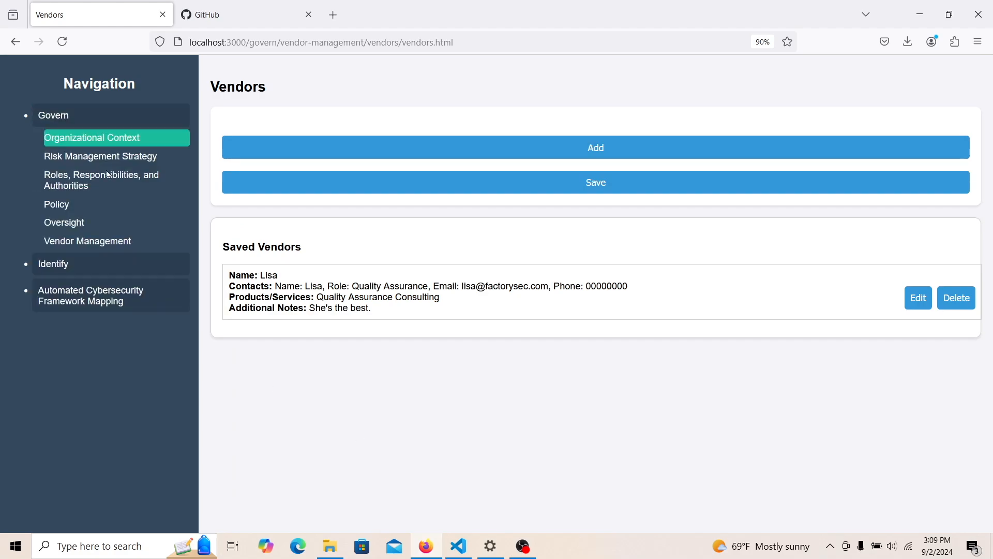
pyautogui.click(107, 241)
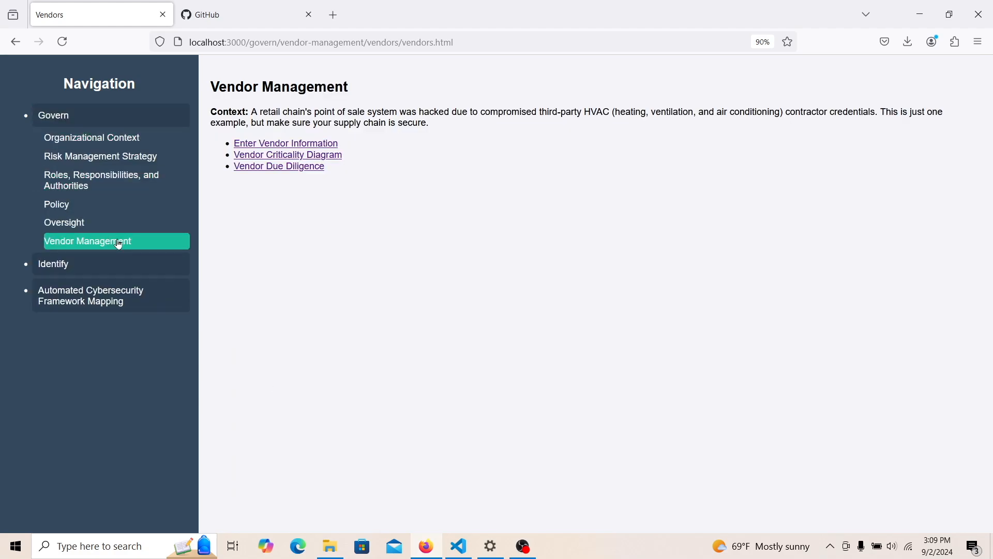
pyautogui.click(288, 155)
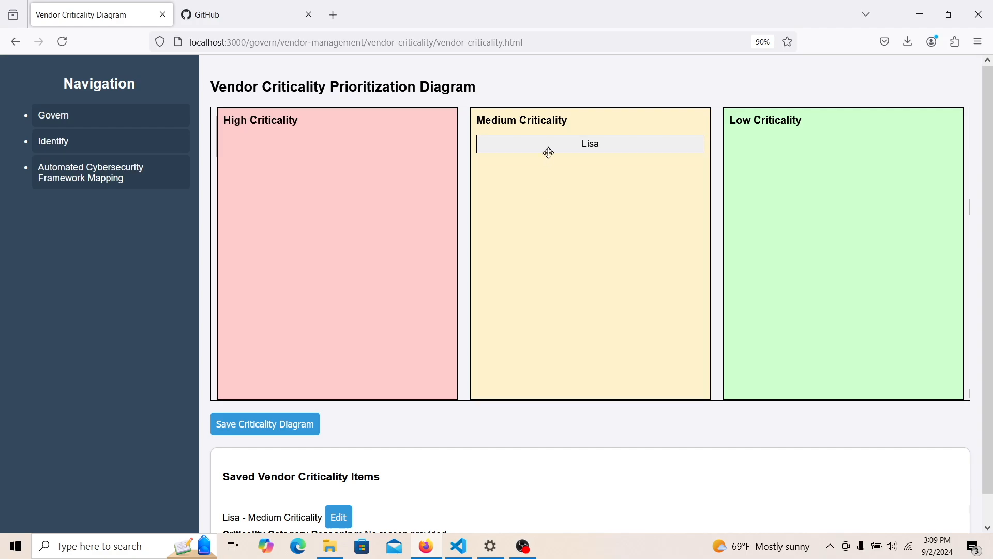
pyautogui.moveTo(552, 148); pyautogui.dragTo(237, 184)
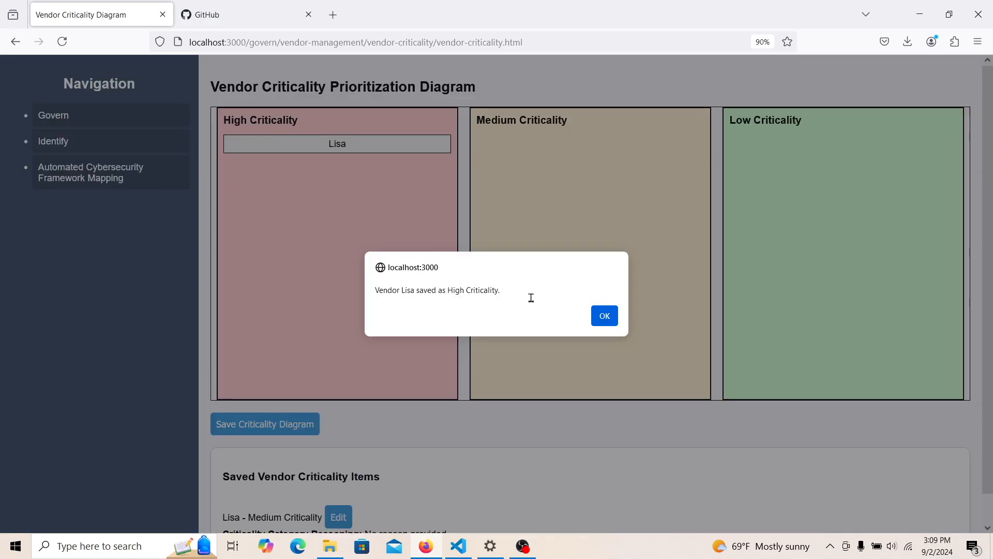
pyautogui.click(601, 315)
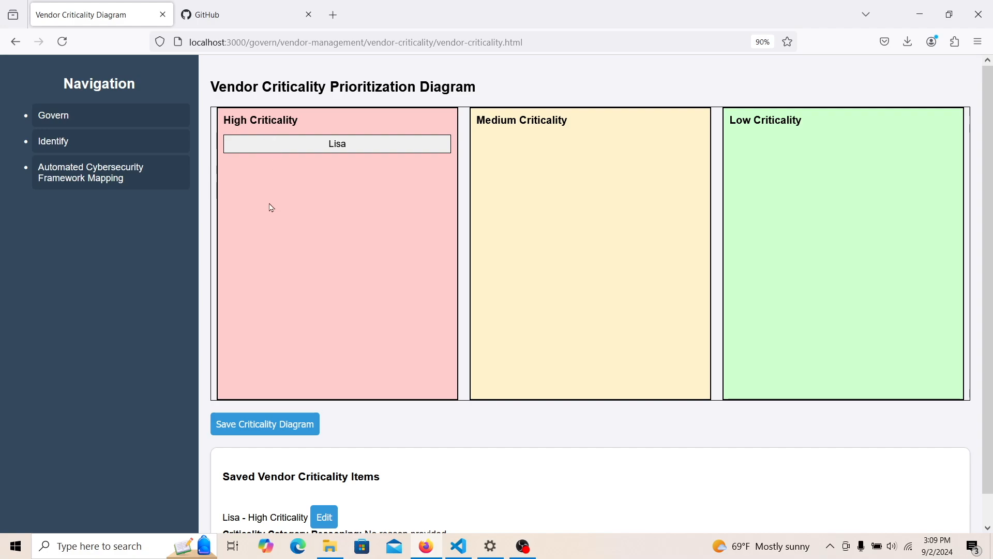
pyautogui.scroll(-1, 989, 256)
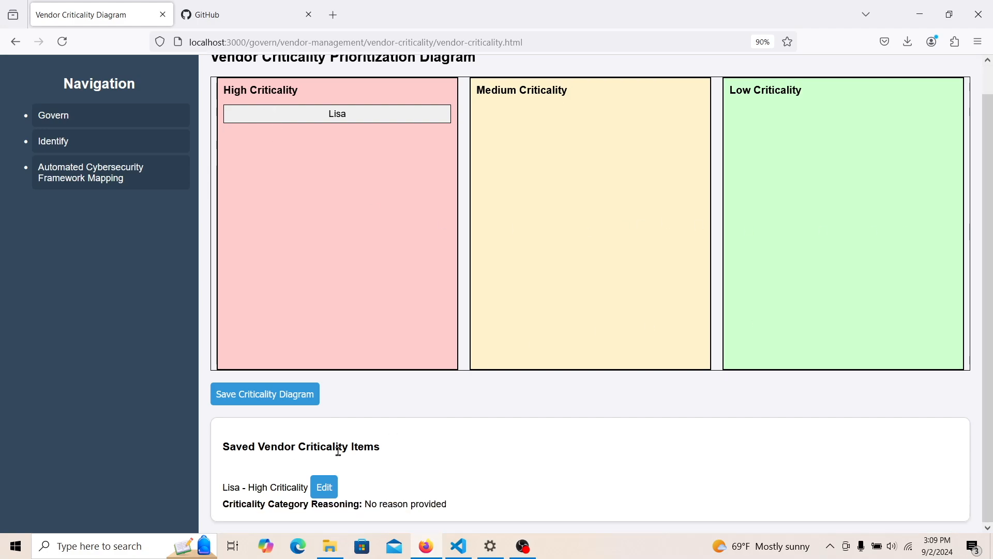
# - Save the reasoning 'The games could combust if she doesn't check.' and return to Vendor Management
pyautogui.click(326, 492)
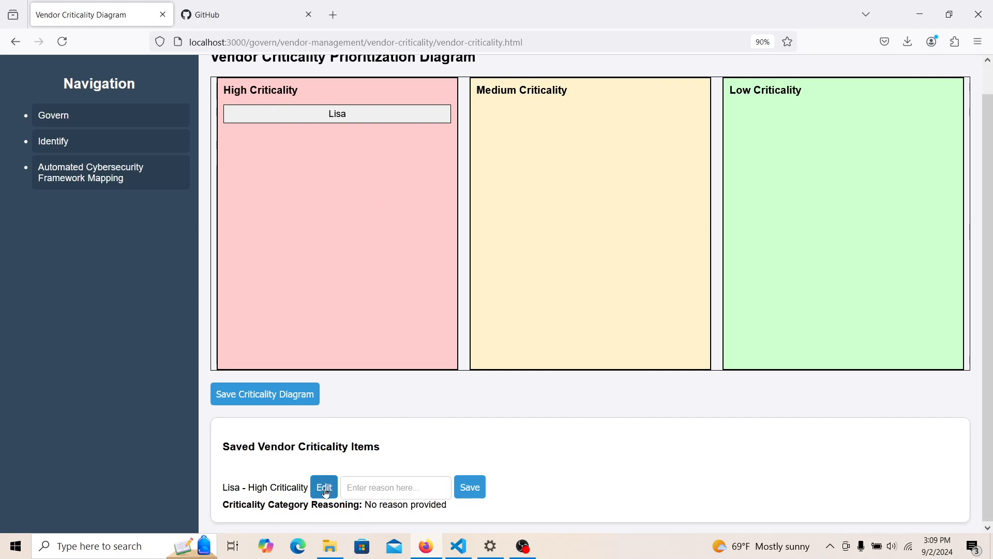
pyautogui.click(385, 489)
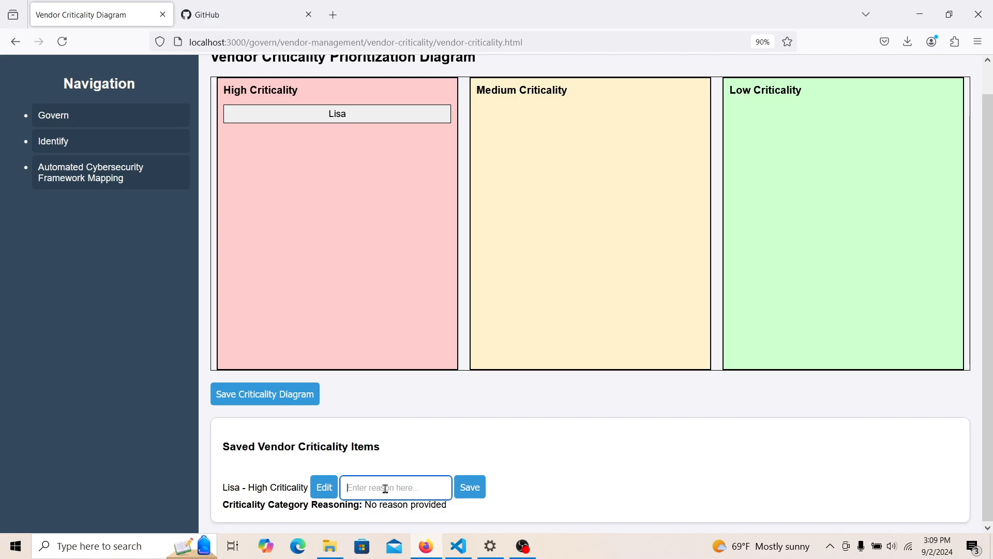
pyautogui.write('The')
pyautogui.write(' games c')
pyautogui.write('ould')
pyautogui.write(' c')
pyautogui.write('ombu')
pyautogui.write('st if')
pyautogui.write(' she do')
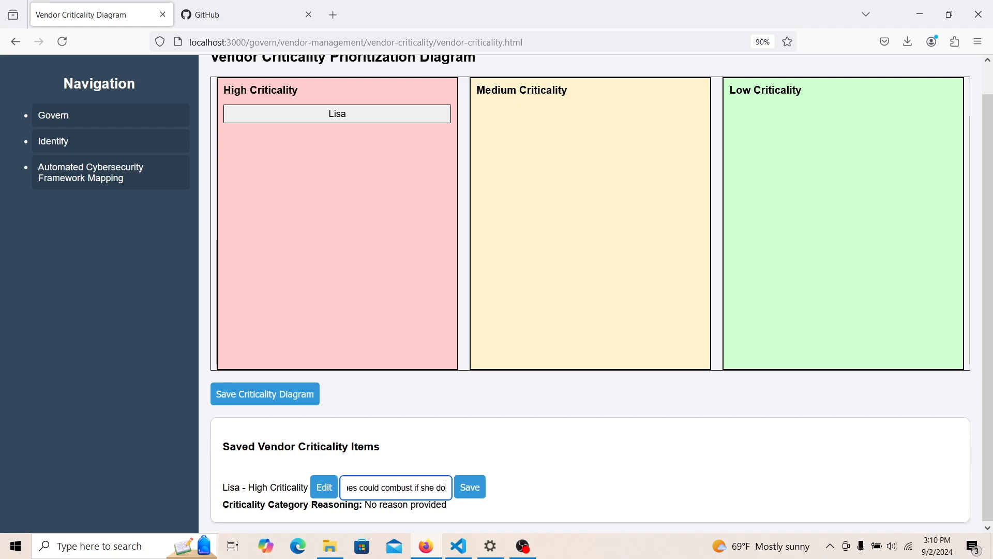
pyautogui.write("esn't check.")
pyautogui.click(462, 494)
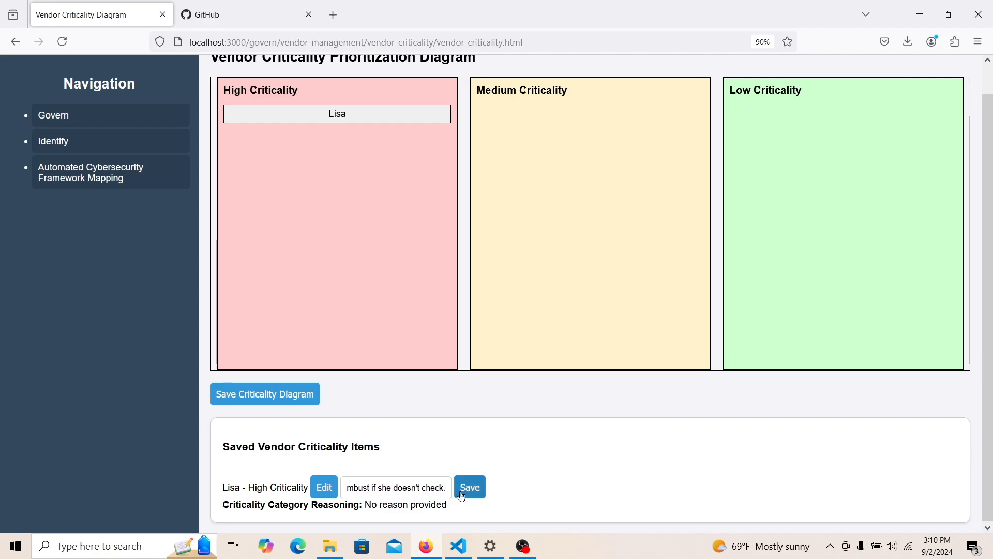
pyautogui.click(605, 319)
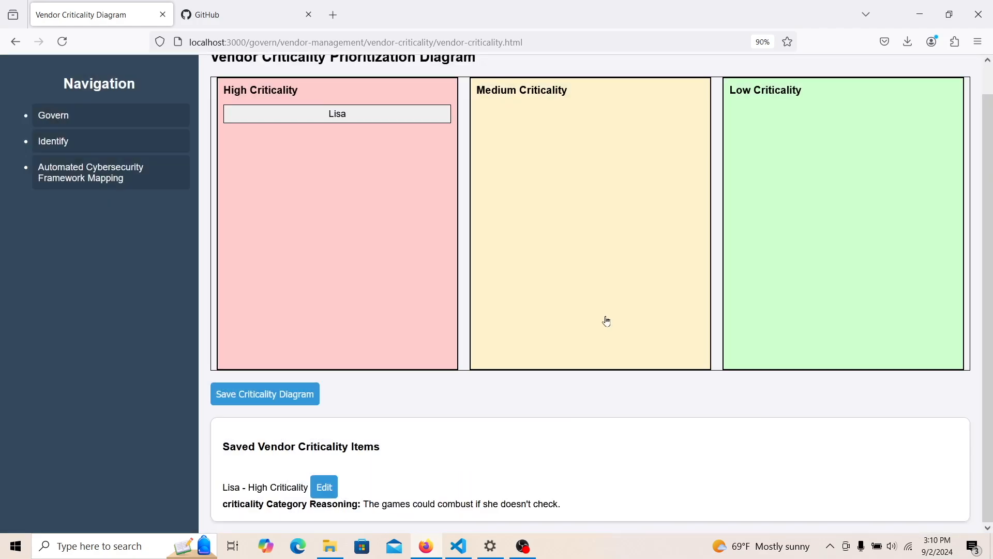
pyautogui.click(66, 120)
pyautogui.click(66, 241)
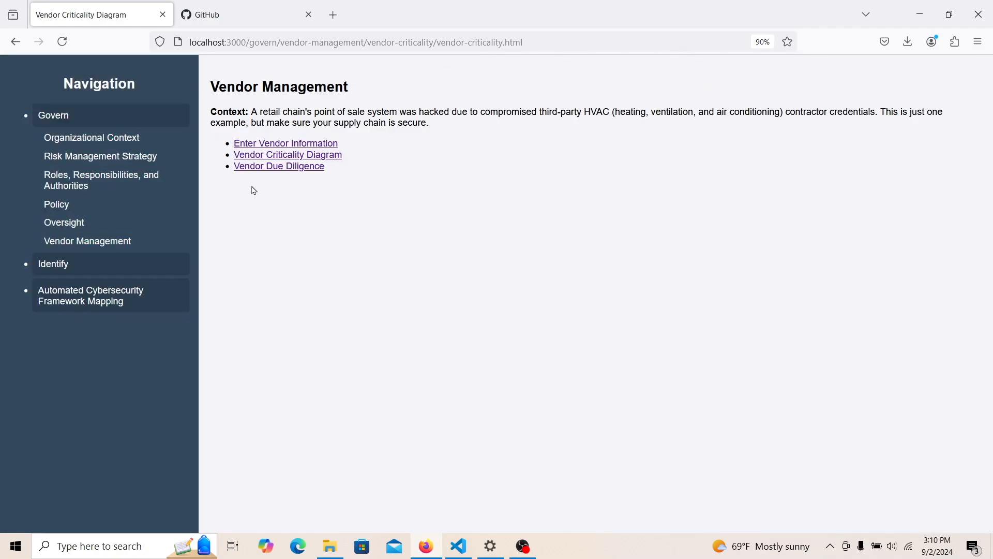
# - On Vendor Due Diligence, answer risk reduction with 'We checked with previous clients of hers to ask about her work.'
pyautogui.click(268, 166)
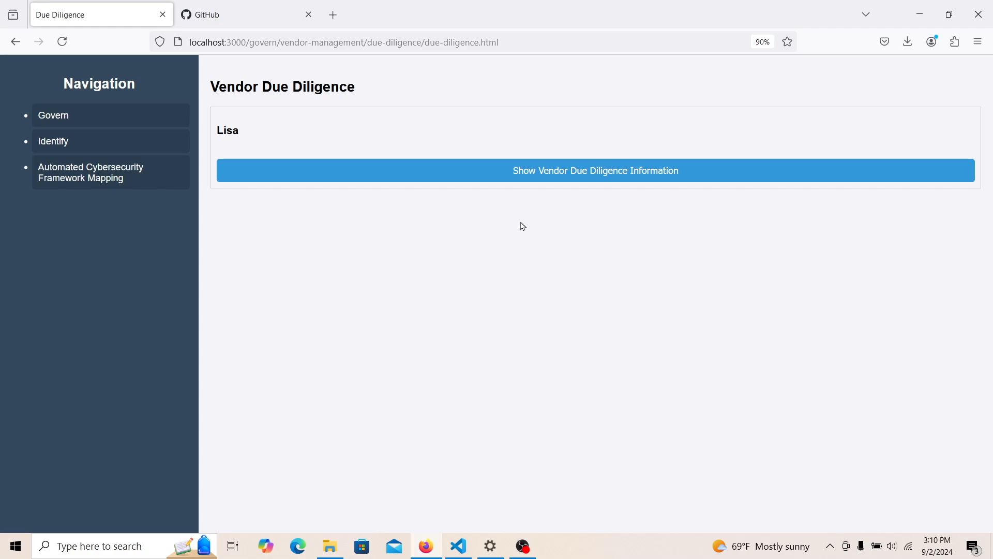
pyautogui.click(549, 171)
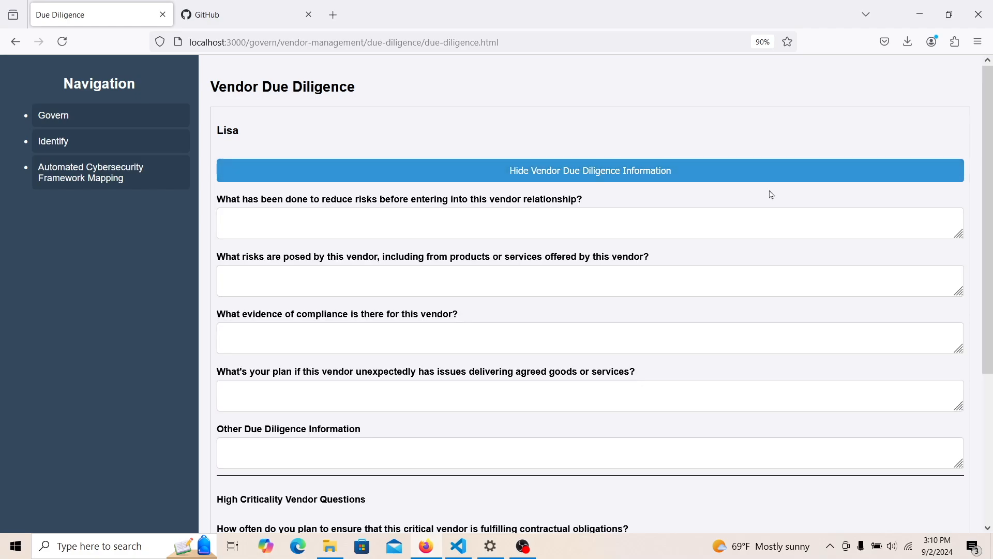
pyautogui.moveTo(989, 239); pyautogui.dragTo(991, 292)
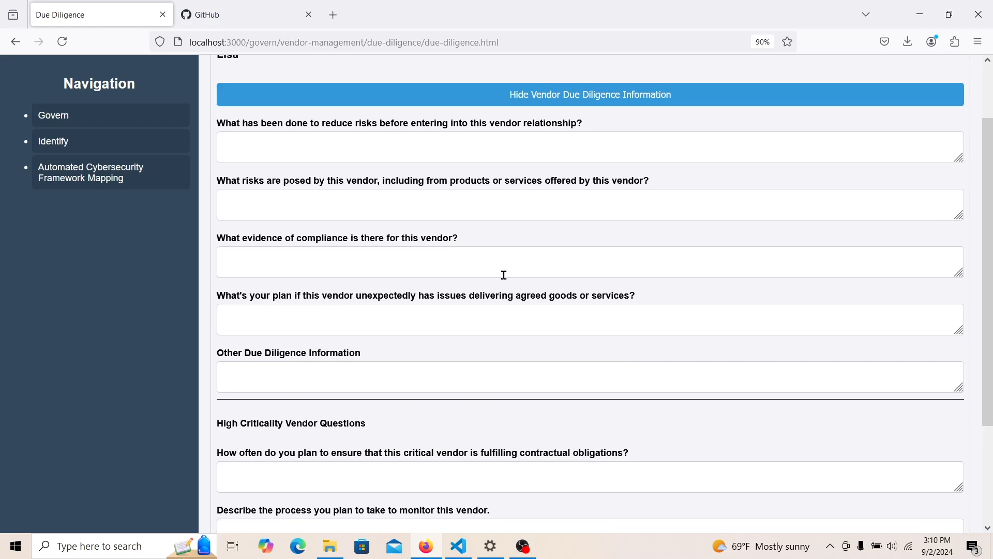
pyautogui.click(431, 146)
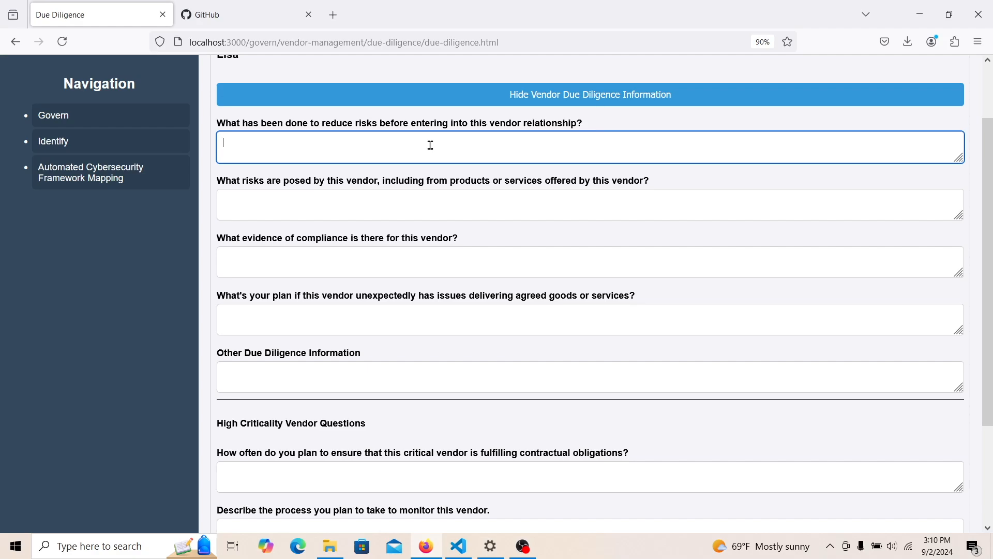
pyautogui.write('We checked with previou')
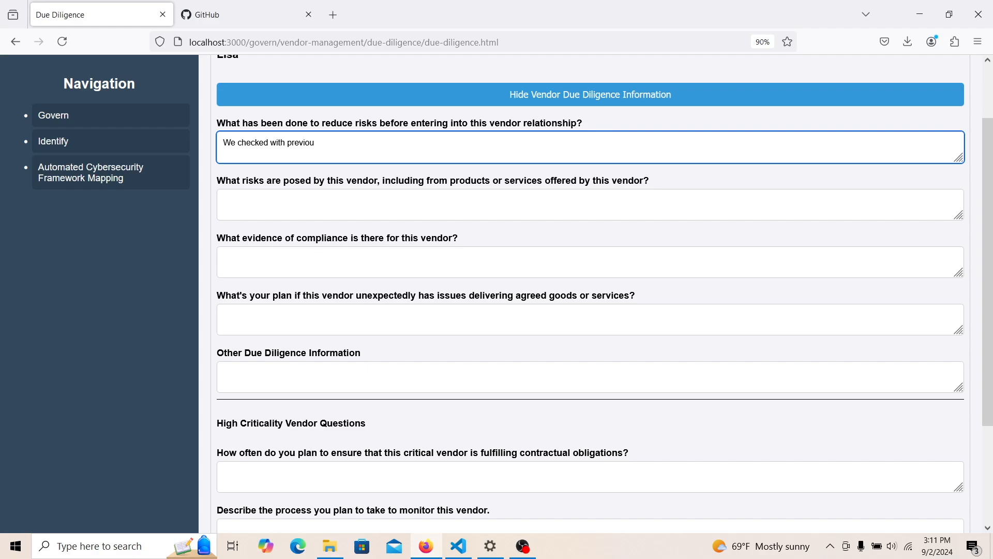
pyautogui.write('s clients of hers to ask about h')
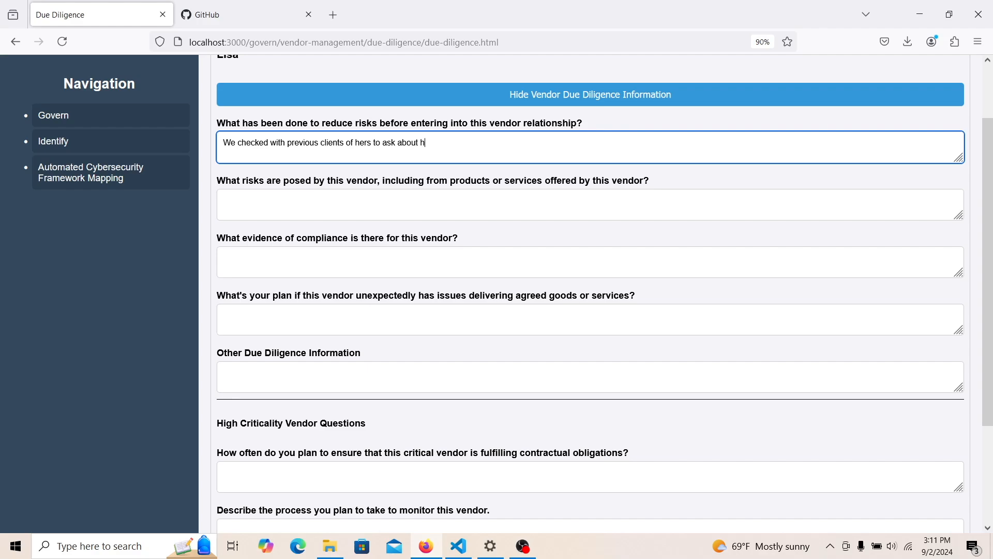
pyautogui.write('er work.')
pyautogui.click(461, 205)
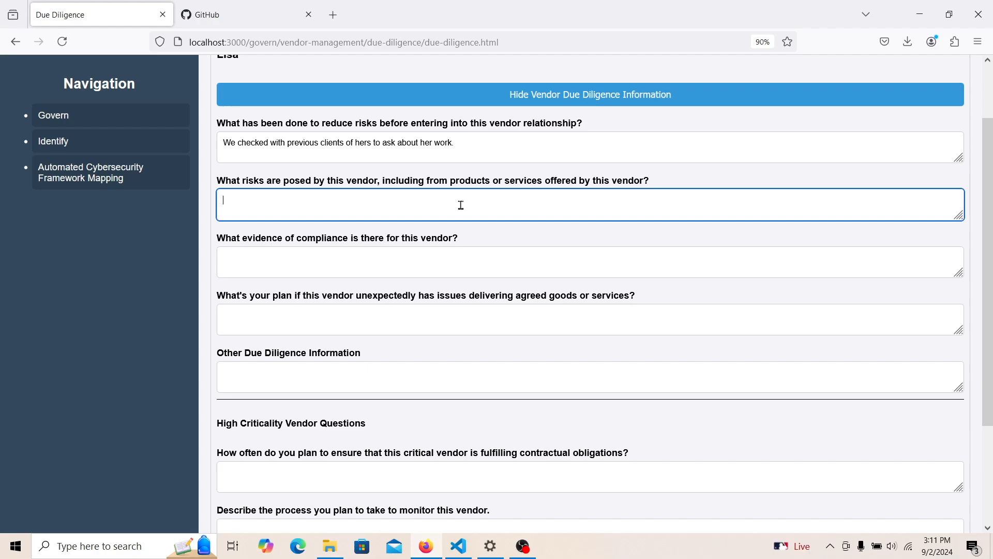
# - Answer the vendor risks question with 'None that we know of.'
pyautogui.write('None that we know of,')
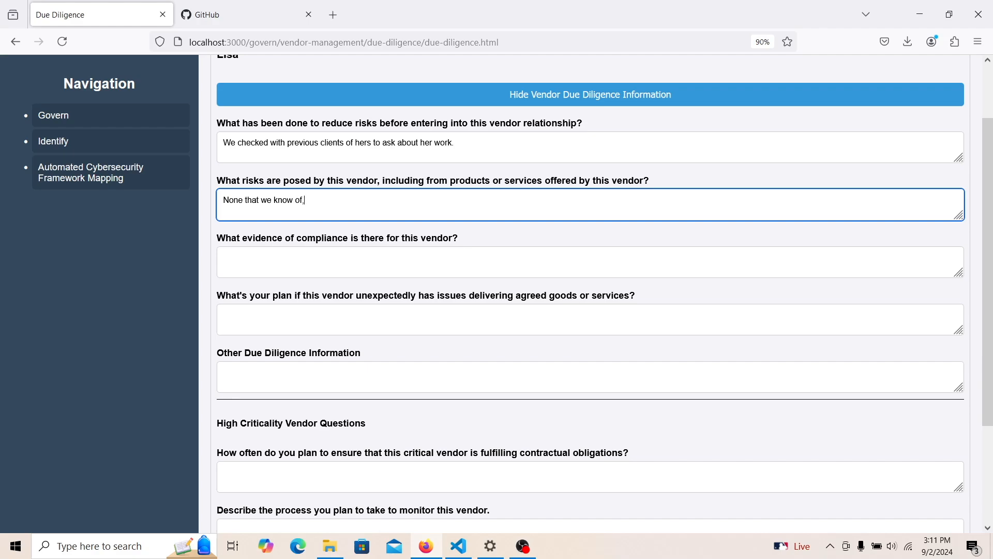
pyautogui.press('BackSpace')
pyautogui.write('.')
# - Enter 'She has a master's degree in video game packaging quality assurance.' as compliance evidence
pyautogui.click(449, 263)
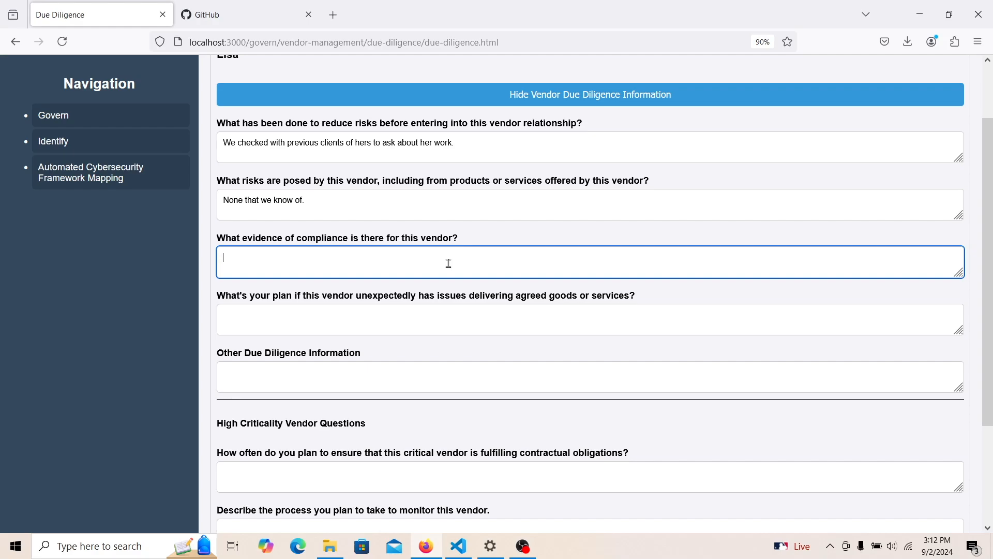
pyautogui.write('Th')
pyautogui.press('BackSpace')
pyautogui.write('She has a mad')
pyautogui.press('BackSpace')
pyautogui.write("ster's degree in video game quality assurance.")
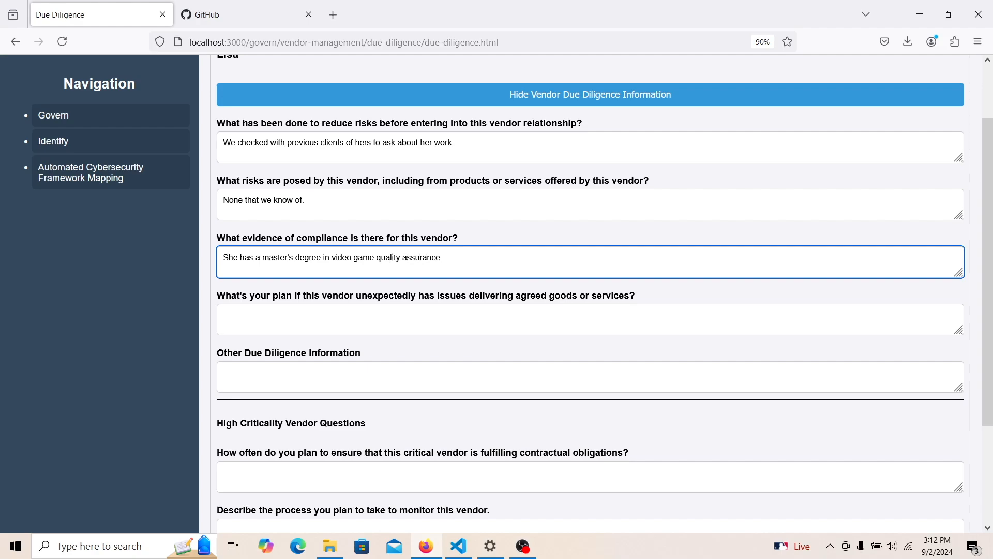
pyautogui.write('packaging')
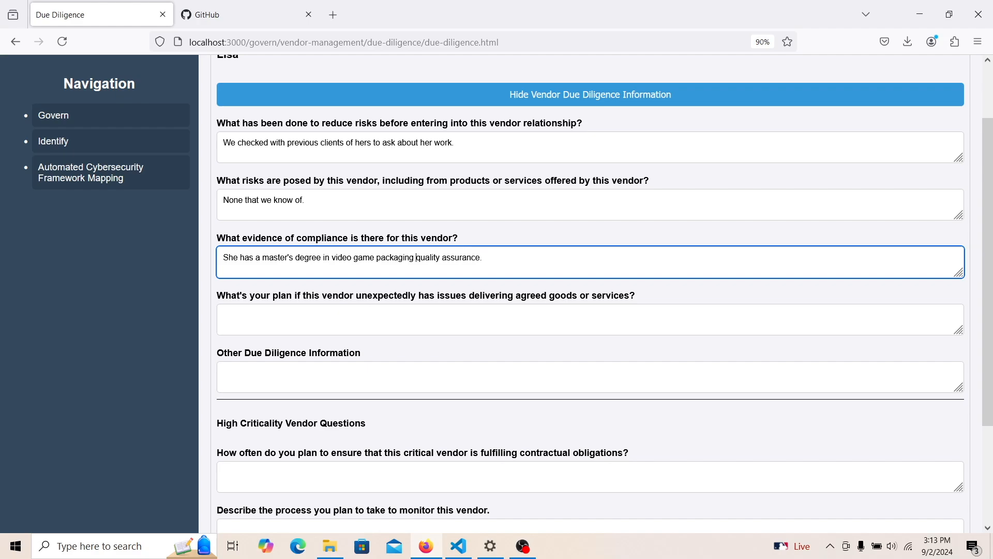
# - Answer the contingency plan with 'I get someone else to do quality assurance.'
pyautogui.click(396, 317)
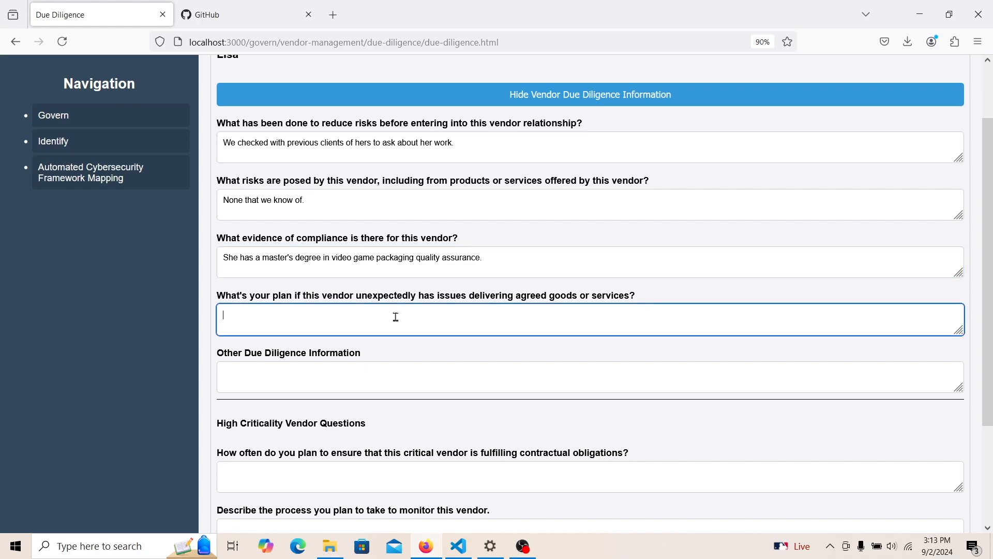
pyautogui.write('I get someone')
pyautogui.write('else to do quality a')
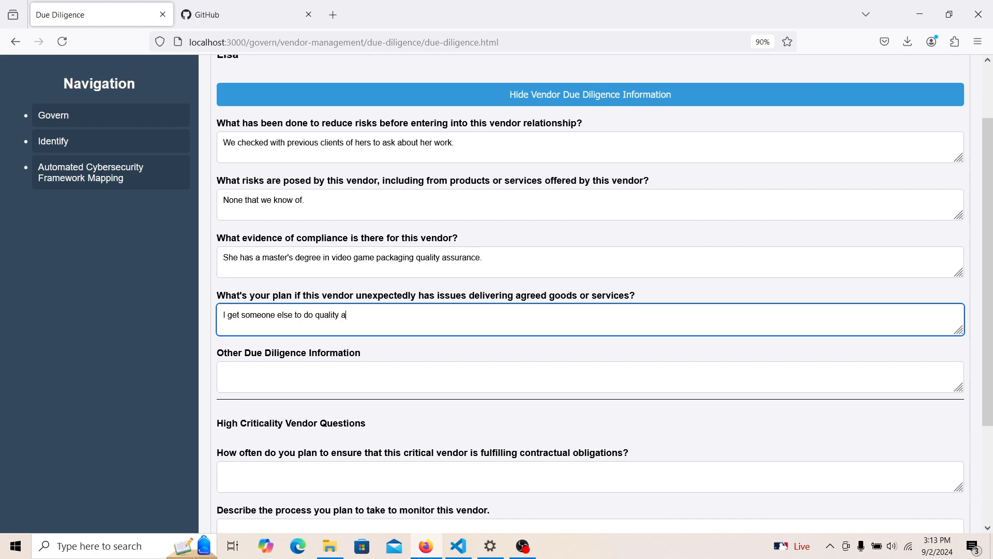
pyautogui.write('ssurance.')
# - Set Other Due Diligence Information to 'None'
pyautogui.click(379, 373)
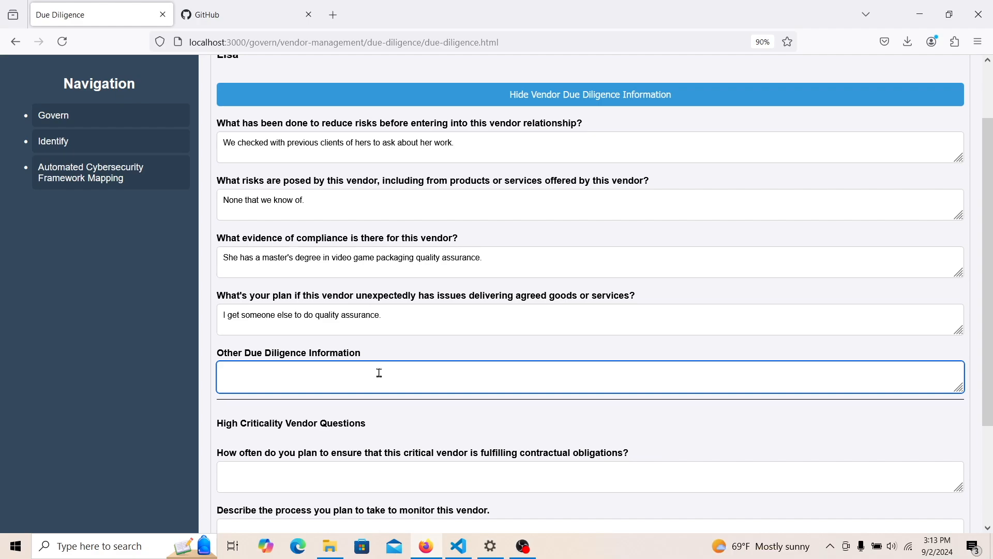
pyautogui.write('N/A')
pyautogui.press('BackSpace')
pyautogui.write('one')
pyautogui.scroll(-3, 852, 367)
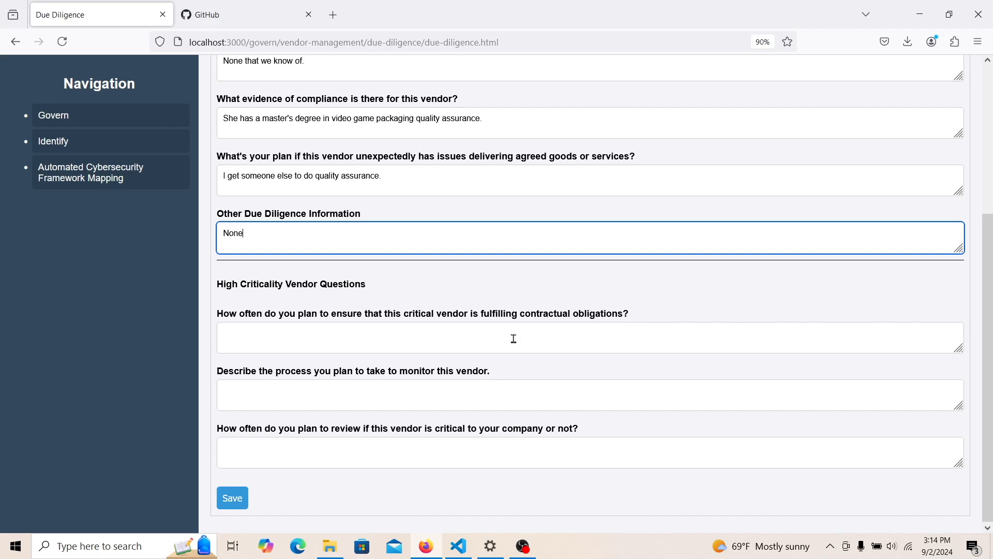
# - Answer how often obligations are checked with 'Every week'
pyautogui.write('Every')
pyautogui.press('BackSpace')
pyautogui.press('BackSpace')
pyautogui.press('BackSpace')
pyautogui.press('BackSpace')
pyautogui.press('BackSpace')
pyautogui.press('BackSpace')
pyautogui.press('BackSpace')
pyautogui.click(508, 339)
pyautogui.write('Every wee')
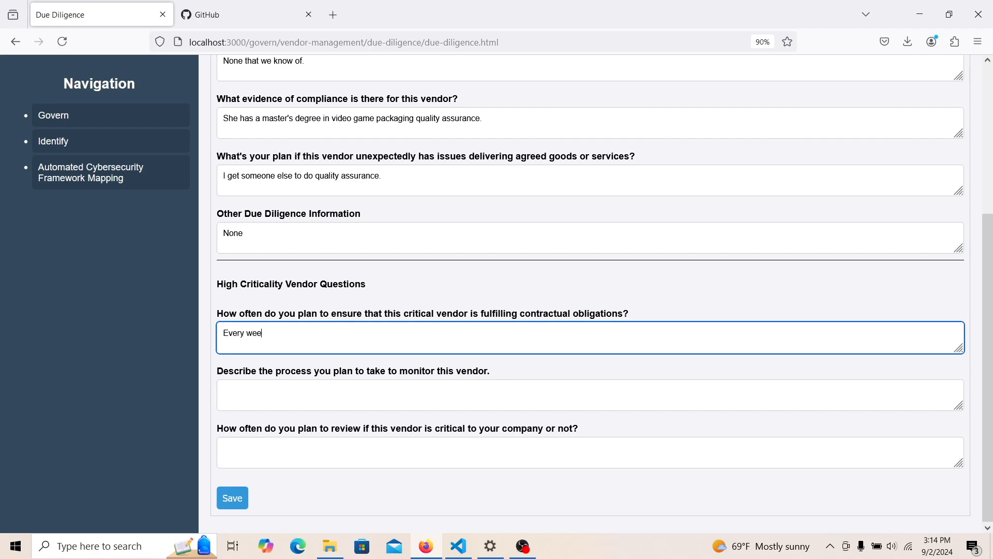
pyautogui.write('k')
# - Set the monitoring process to 'We do a walkthrough' and criticality reviews to 'Every month'
pyautogui.click(455, 406)
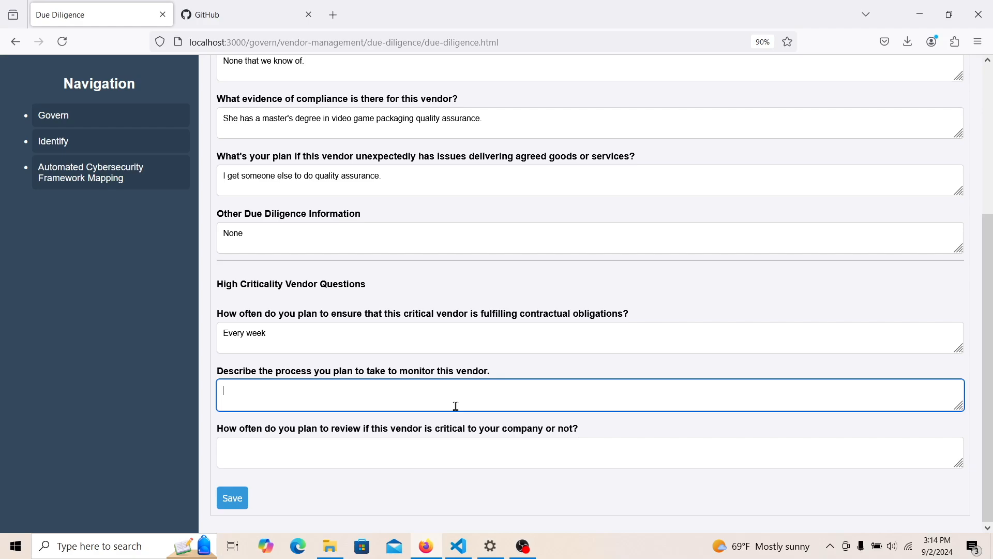
pyautogui.write('We check her')
pyautogui.press('BackSpace')
pyautogui.press('BackSpace')
pyautogui.press('BackSpace')
pyautogui.press('BackSpace')
pyautogui.press('BackSpace')
pyautogui.press('BackSpace')
pyautogui.press('BackSpace')
pyautogui.press('BackSpace')
pyautogui.press('BackSpace')
pyautogui.press('BackSpace')
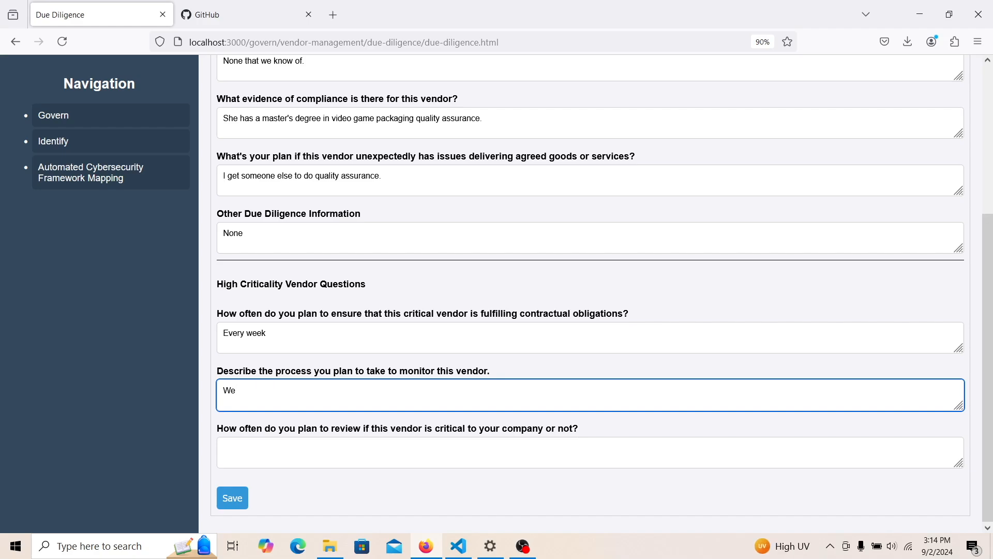
pyautogui.write('do a walkthrough.')
pyautogui.click(420, 448)
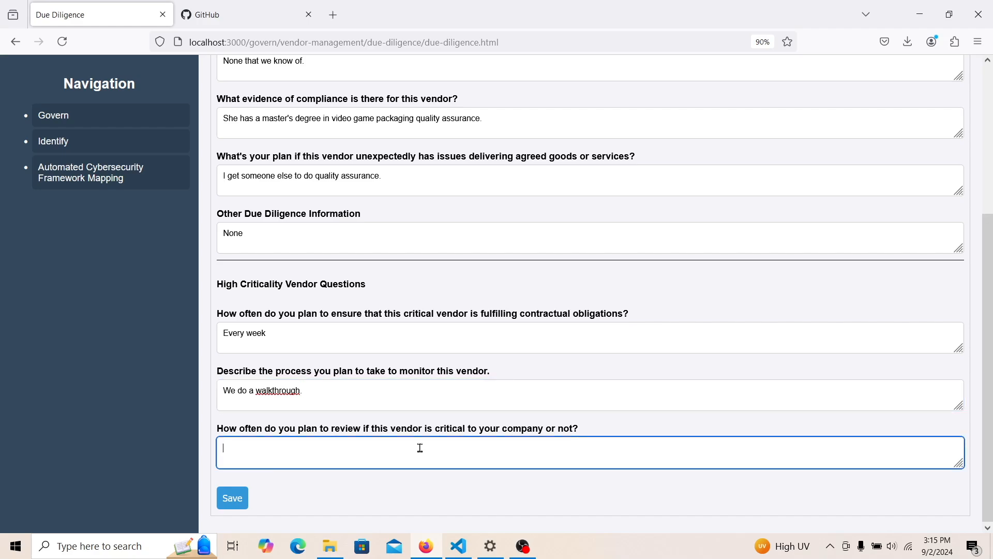
pyautogui.write('Every month')
# - Save the vendor due diligence answers and dismiss the saved-successfully confirmation
pyautogui.click(226, 499)
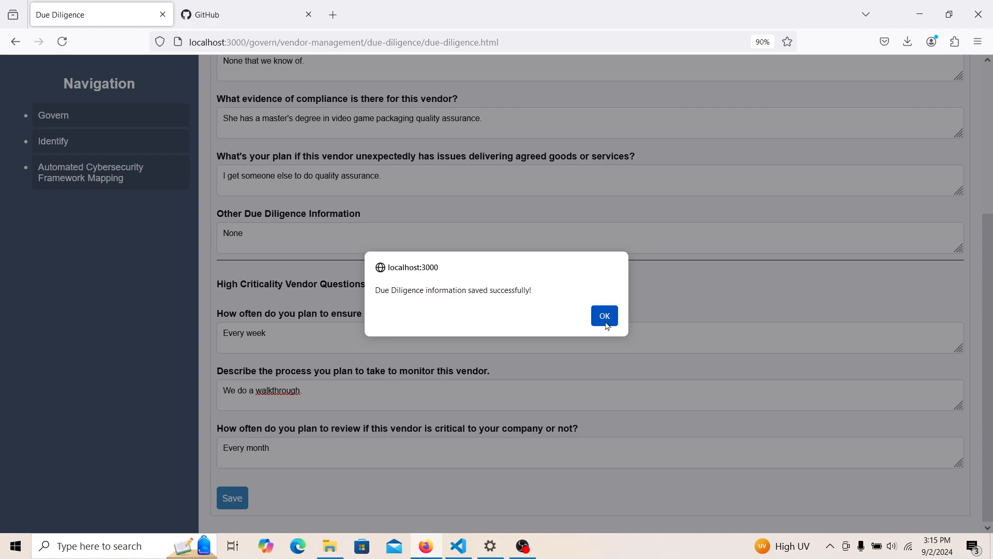
pyautogui.click(603, 317)
pyautogui.moveTo(988, 222); pyautogui.dragTo(982, 64)
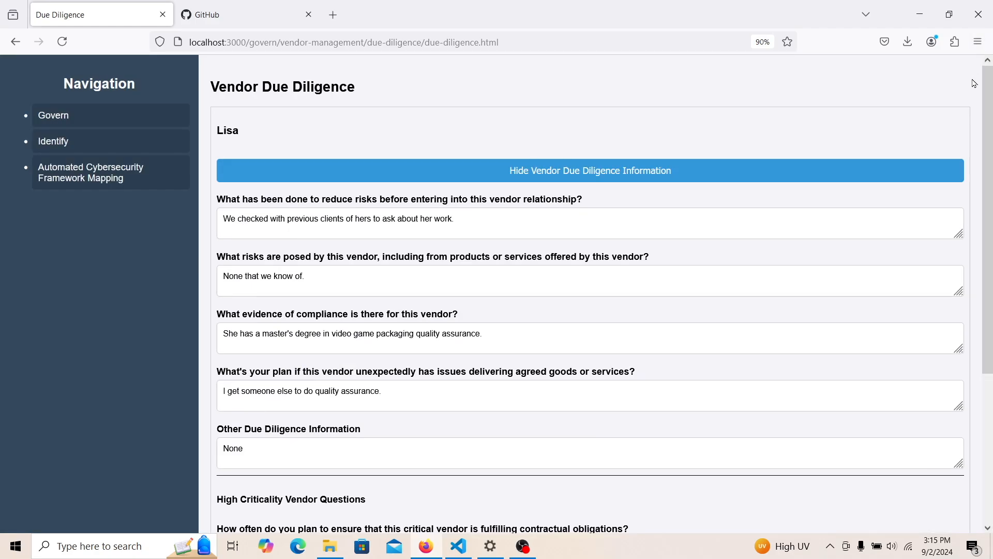
pyautogui.click(798, 176)
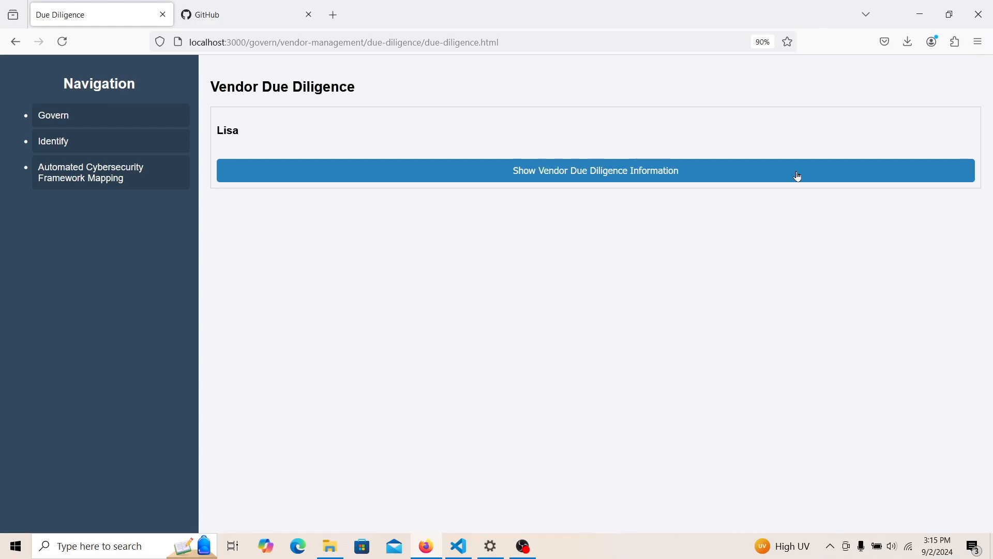
pyautogui.click(798, 177)
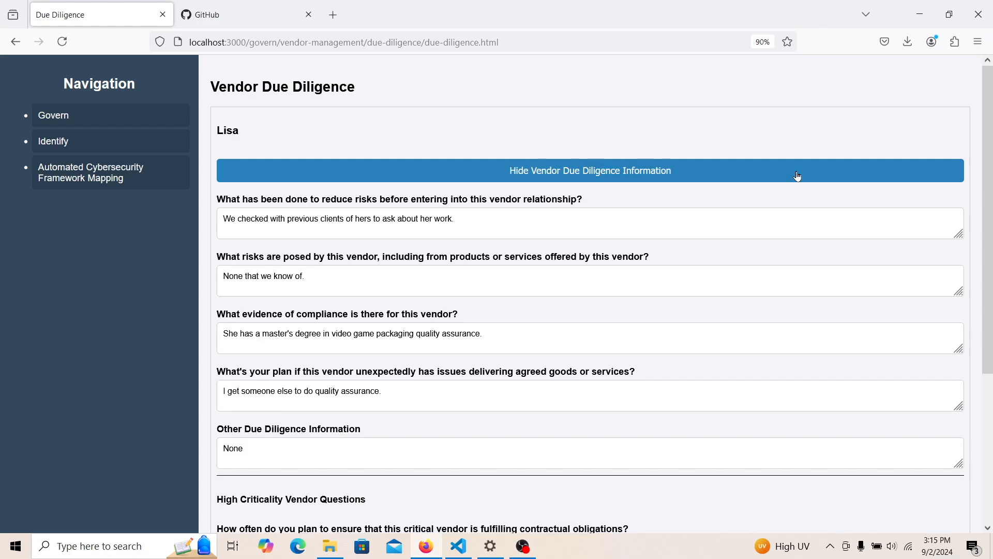
# - Open the Automated Govern Mapping Report under Automated Cybersecurity Framework Mapping > Govern Mapping
pyautogui.click(115, 131)
pyautogui.click(103, 267)
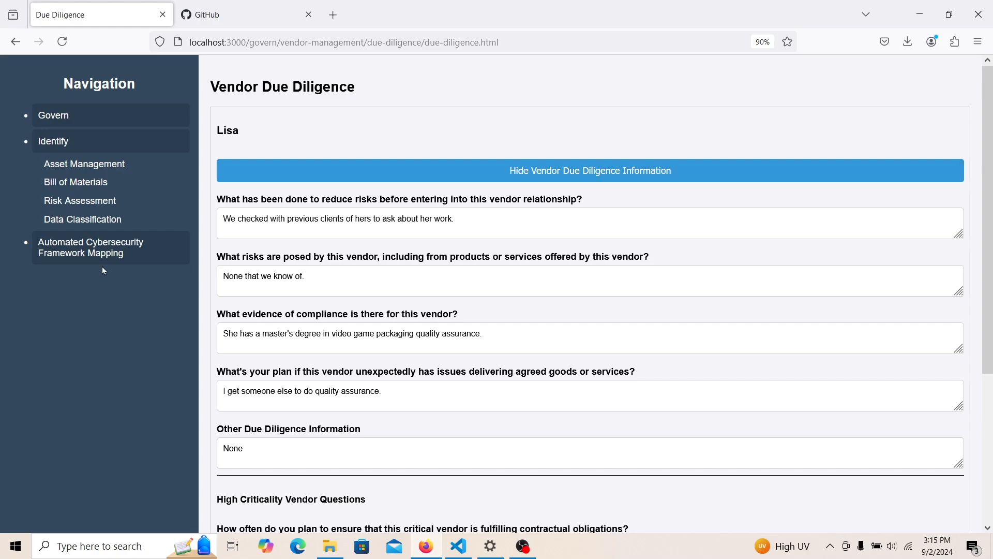
pyautogui.click(114, 248)
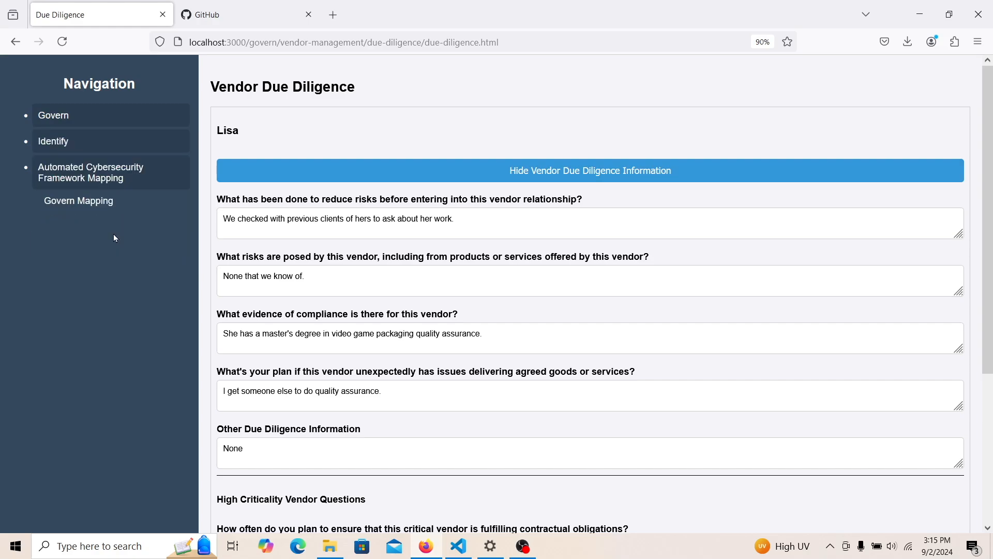
pyautogui.click(95, 199)
pyautogui.click(293, 113)
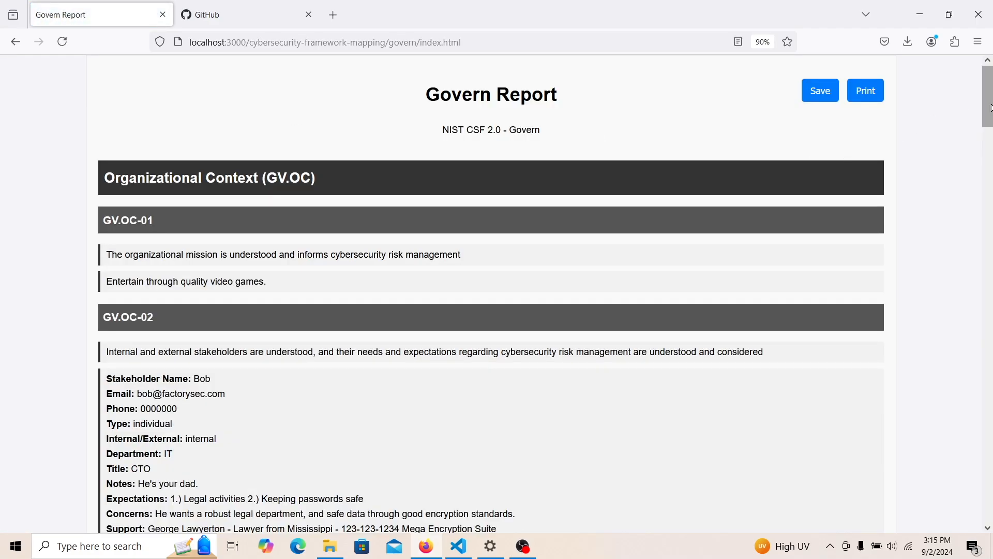
# - Scroll through the Govern Report, then go back to the Govern Mapping page
pyautogui.moveTo(991, 108)
pyautogui.mouseDown()
pyautogui.moveTo(991, 187)
pyautogui.moveTo(981, 83)
pyautogui.moveTo(986, 146)
pyautogui.moveTo(982, 91)
pyautogui.moveTo(979, 99)
pyautogui.mouseUp()
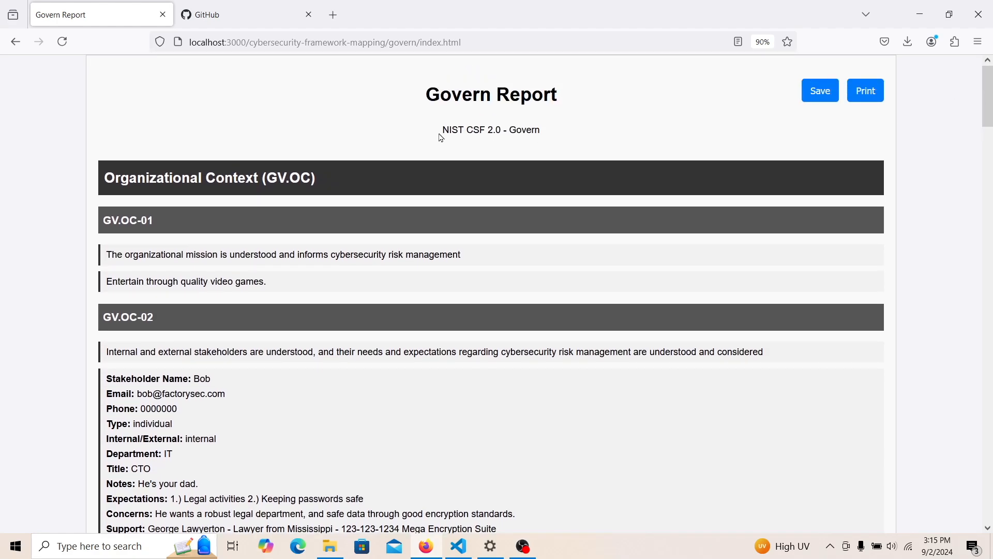
pyautogui.moveTo(467, 131); pyautogui.dragTo(504, 131)
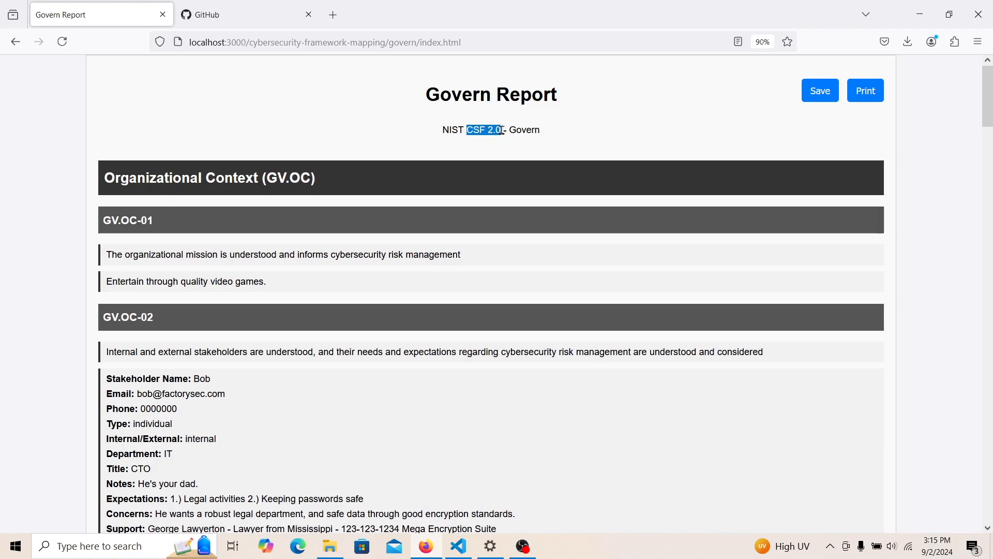
pyautogui.click(448, 128)
pyautogui.moveTo(991, 101)
pyautogui.mouseDown()
pyautogui.moveTo(991, 502)
pyautogui.moveTo(986, 98)
pyautogui.mouseUp()
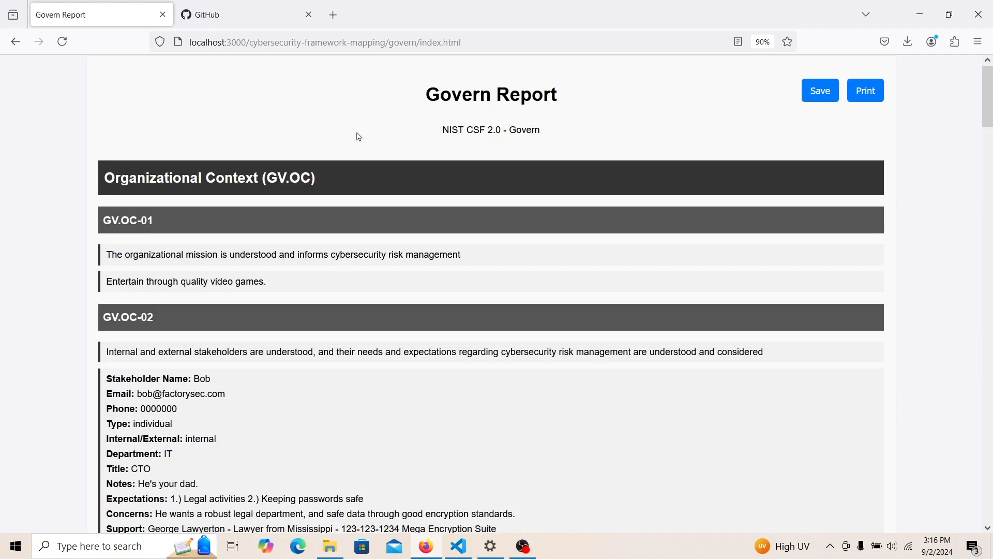
pyautogui.click(14, 49)
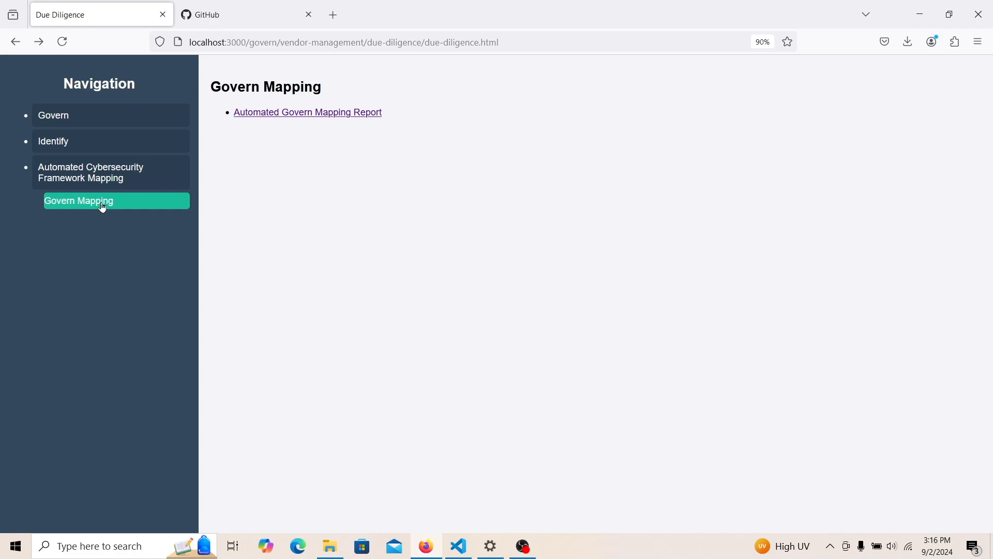
# - Open the IT, IoT, and OT Assets list under Identify > Asset Management and begin adding an asset
pyautogui.click(138, 141)
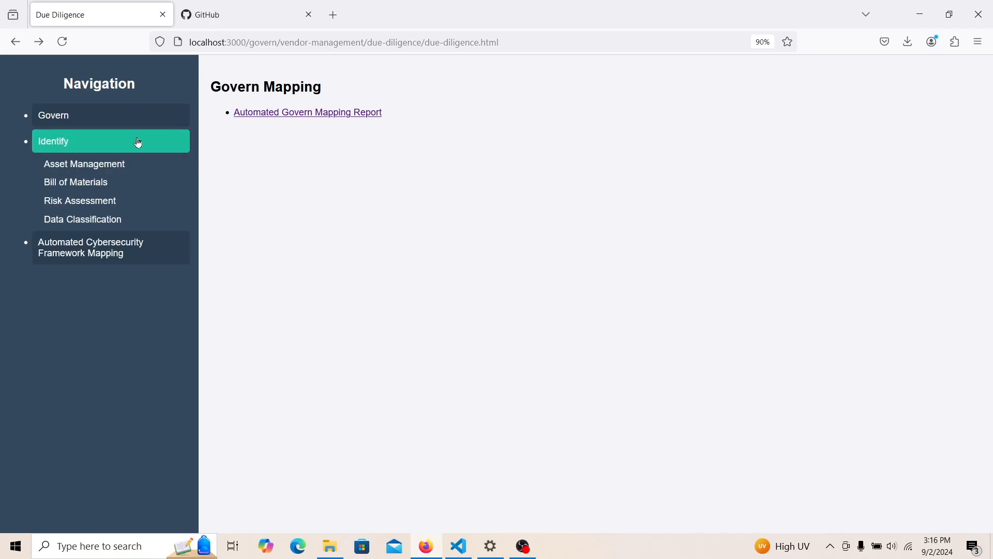
pyautogui.click(129, 169)
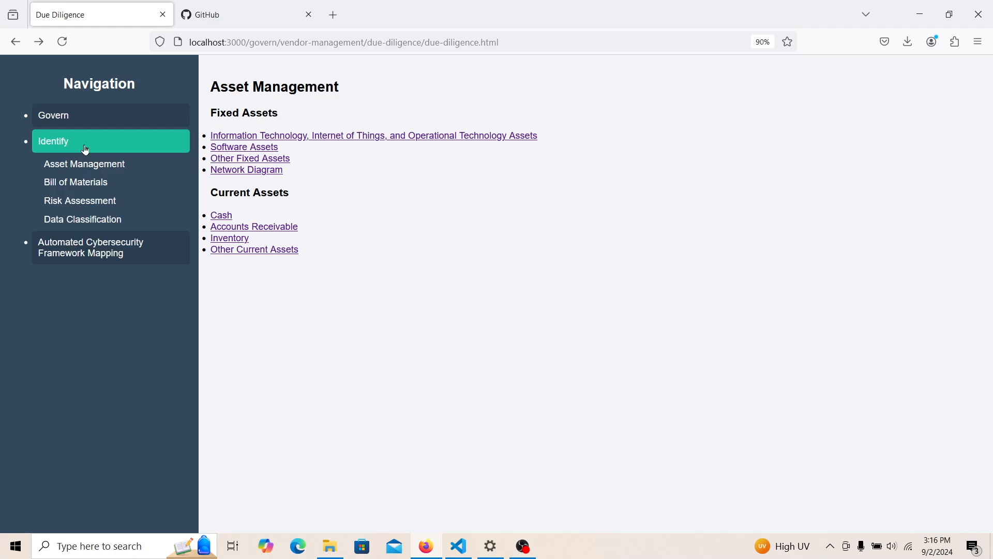
pyautogui.click(316, 135)
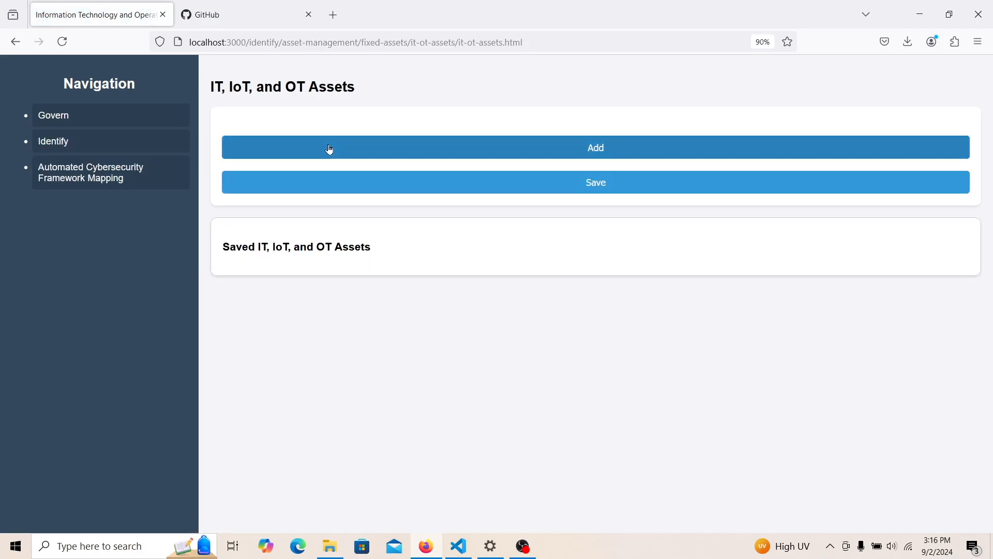
pyautogui.click(330, 149)
# - Name the asset Mac Studio and give Asset Tag an 'ask later' placeholder, copying that text
pyautogui.click(330, 141)
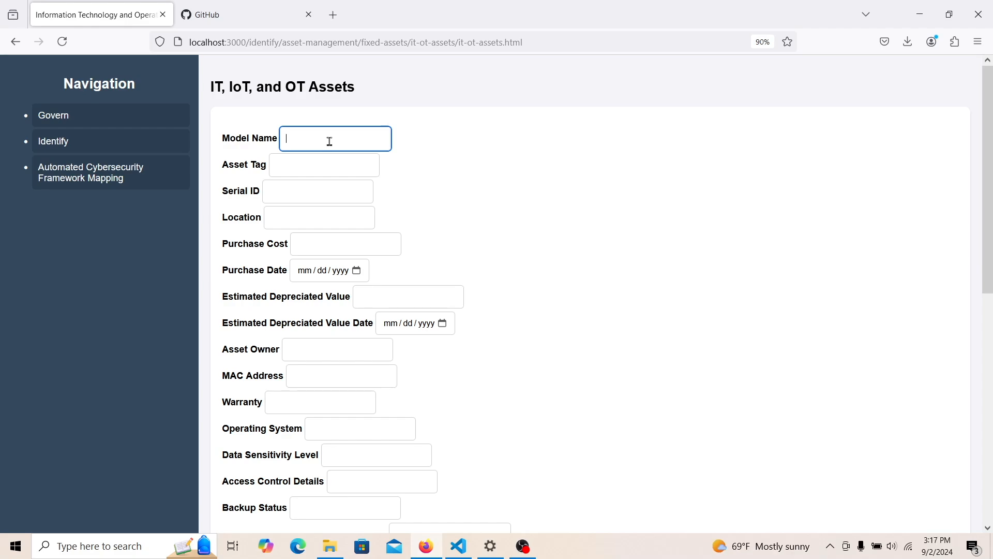
pyautogui.write('Mac Studio')
pyautogui.click(322, 173)
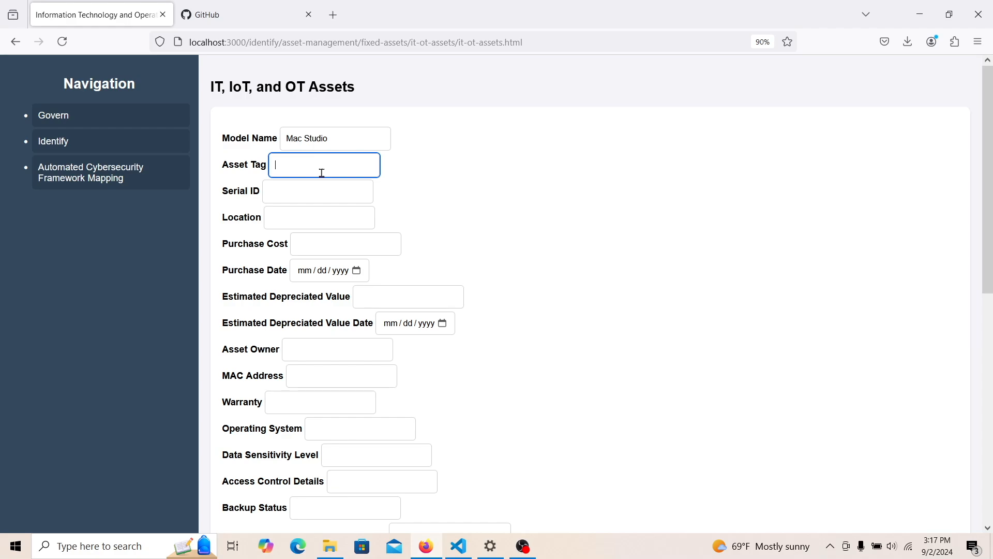
pyautogui.write('1')
pyautogui.press('BackSpace')
pyautogui.write('Ask Bob Later')
pyautogui.hotkey('ctrl', 'a')
pyautogui.hotkey('ctrl', 'c')
# - Fill Serial ID, Location, Purchase Cost, Estimated Depreciated Value and Asset Owner with the placeholder
pyautogui.click(340, 189)
pyautogui.hotkey('ctrl', 'v')
pyautogui.click(332, 220)
pyautogui.hotkey('ctrl', 'v')
pyautogui.click(332, 242)
pyautogui.hotkey('ctrl', 'v')
pyautogui.click(371, 293)
pyautogui.hotkey('ctrl', 'v')
pyautogui.click(340, 347)
pyautogui.hotkey('ctrl', 'v')
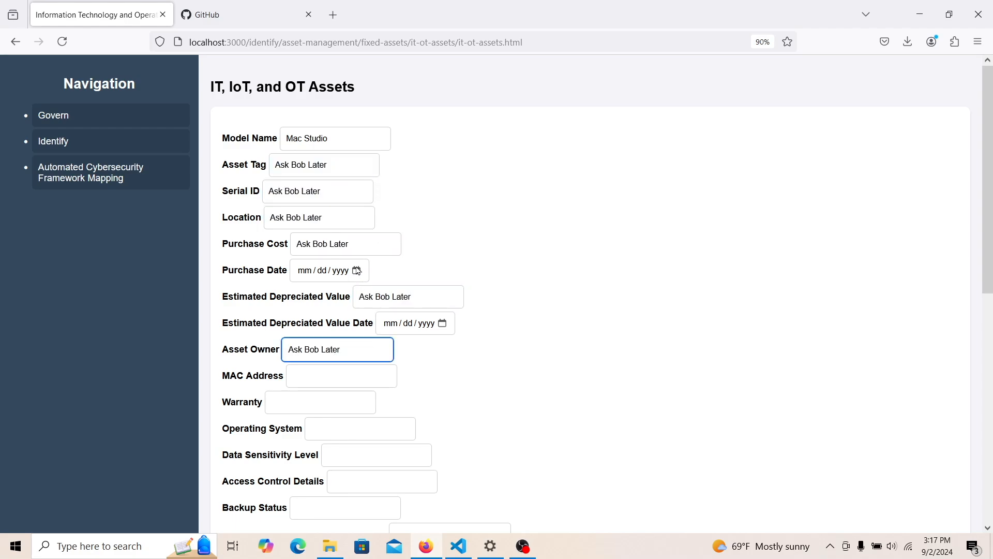
# - Set both the purchase date and the depreciated-value date to 09/02/2024
pyautogui.click(358, 270)
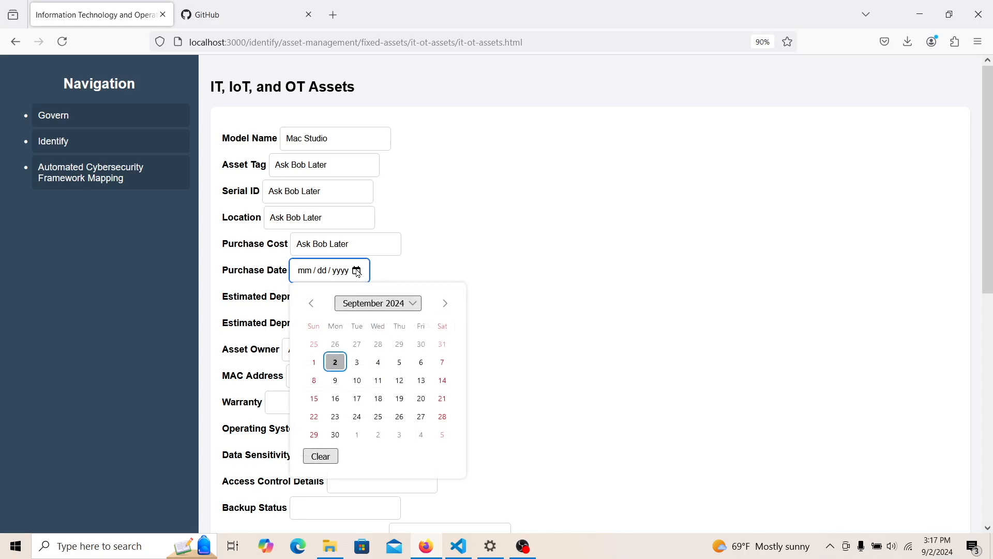
pyautogui.click(336, 363)
pyautogui.click(448, 324)
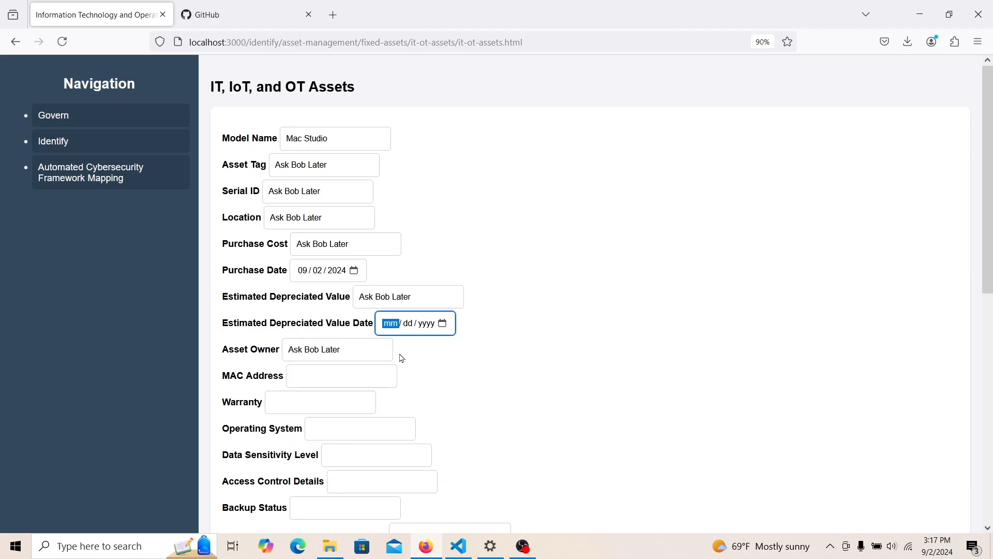
pyautogui.click(444, 323)
pyautogui.click(420, 413)
# - Fill MAC Address, Warranty, Operating System, Data Sensitivity, Access Control and Backup Status with the placeholder
pyautogui.click(345, 385)
pyautogui.hotkey('ctrl', 'v')
pyautogui.click(312, 413)
pyautogui.hotkey('ctrl', 'v')
pyautogui.click(326, 424)
pyautogui.hotkey('ctrl', 'v')
pyautogui.click(332, 448)
pyautogui.hotkey('ctrl', 'v')
pyautogui.click(344, 478)
pyautogui.hotkey('ctrl', 'v')
pyautogui.click(333, 501)
pyautogui.hotkey('ctrl', 'v')
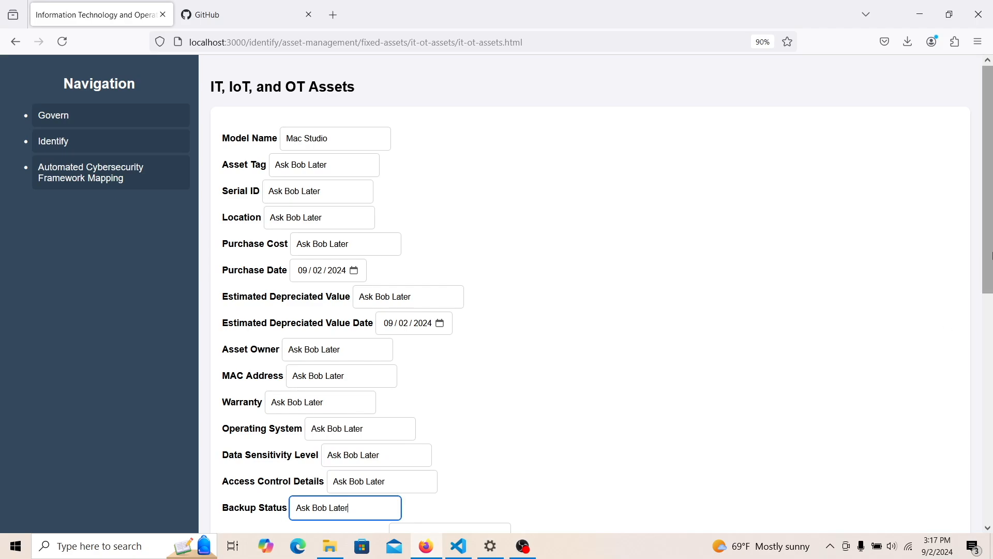
# - Fill incident history, software, update, firmware and encryption fields with the placeholder
pyautogui.scroll(-4, 962, 353)
pyautogui.click(422, 323)
pyautogui.hotkey('ctrl', 'v')
pyautogui.click(332, 371)
pyautogui.hotkey('ctrl', 'v')
pyautogui.scroll(-2, 883, 305)
pyautogui.click(387, 319)
pyautogui.hotkey('ctrl', 'v')
pyautogui.click(373, 354)
pyautogui.hotkey('ctrl', 'v')
pyautogui.click(382, 368)
pyautogui.hotkey('ctrl', 'v')
pyautogui.click(382, 404)
pyautogui.hotkey('ctrl', 'v')
# - Fill End of Life, Known Vulnerabilities and Notes, set last-checked to 09/02/2024, and save
pyautogui.click(365, 427)
pyautogui.hotkey('ctrl', 'v')
pyautogui.click(365, 458)
pyautogui.hotkey('ctrl', 'v')
pyautogui.click(470, 482)
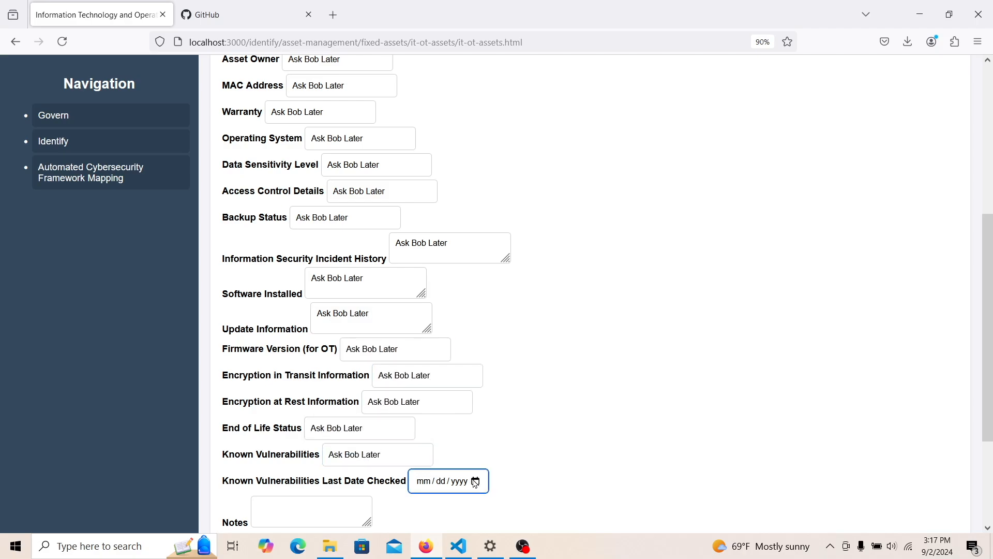
pyautogui.click(454, 353)
pyautogui.click(338, 514)
pyautogui.hotkey('ctrl', 'v')
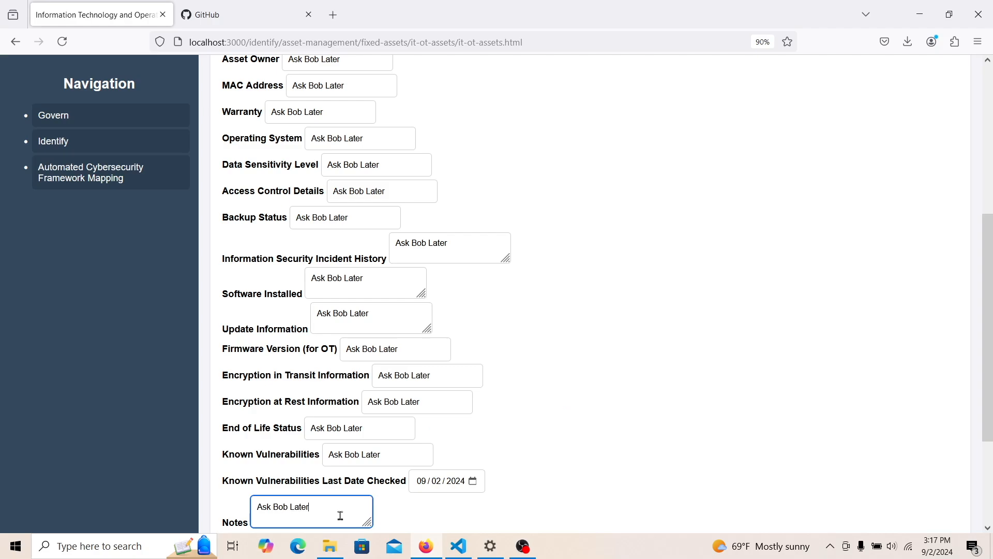
pyautogui.scroll(-4, 535, 423)
pyautogui.click(535, 423)
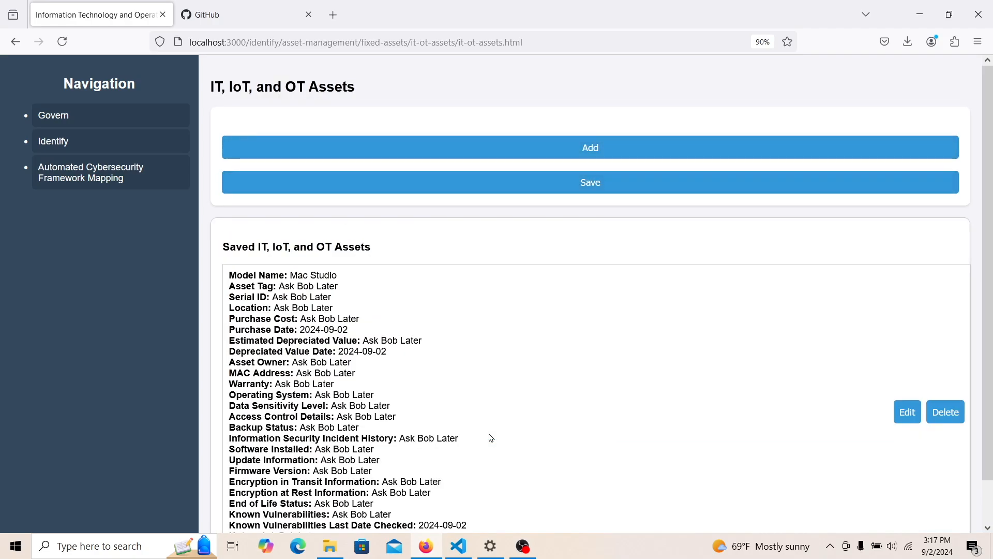
pyautogui.click(637, 147)
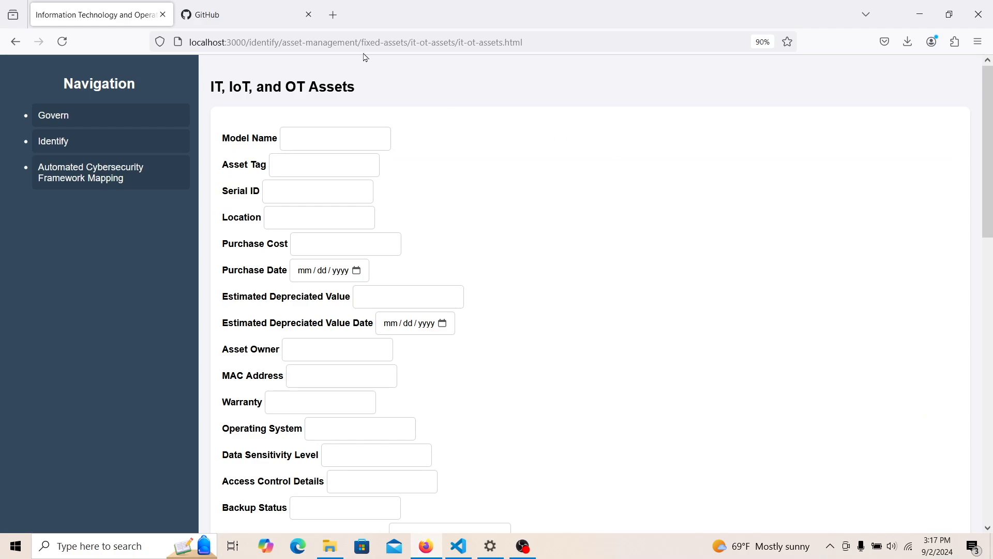
# - Name the new asset Asus and paste the placeholder into Asset Tag, Serial ID, Location and Purchase Cost
pyautogui.click(325, 140)
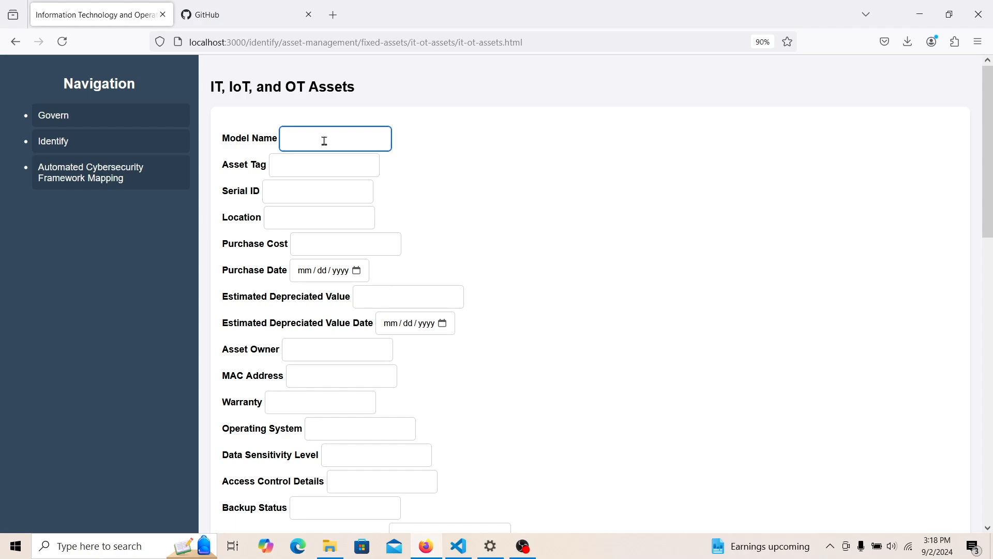
pyautogui.write('Asus')
pyautogui.press('Tab')
pyautogui.hotkey('ctrl', 'v')
pyautogui.click(322, 192)
pyautogui.hotkey('ctrl', 'v')
pyautogui.click(312, 240)
pyautogui.click(330, 223)
pyautogui.hotkey('ctrl', 'v')
pyautogui.click(329, 246)
pyautogui.hotkey('ctrl', 'v')
# - Set the Asus purchase date to 09/02/2024 and save the asset
pyautogui.click(356, 271)
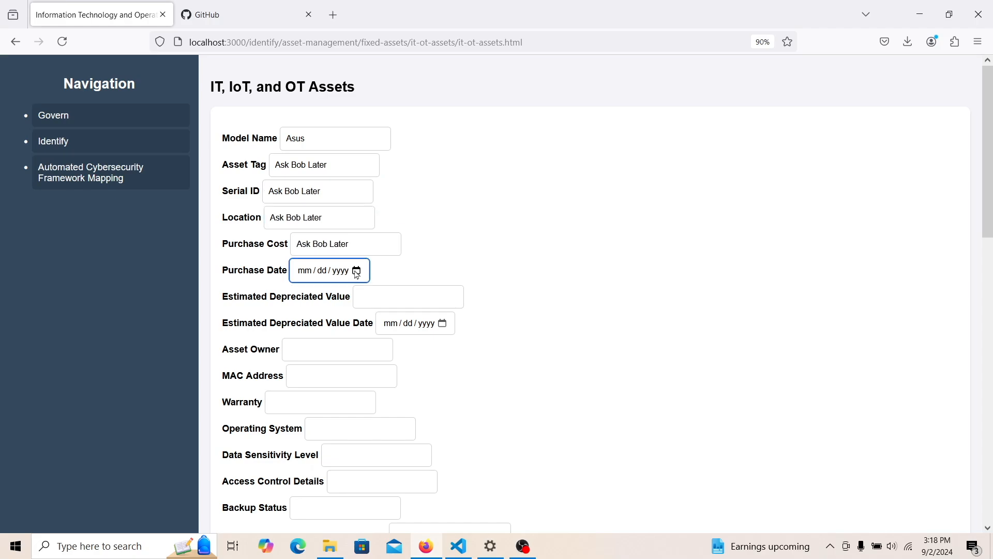
pyautogui.click(335, 362)
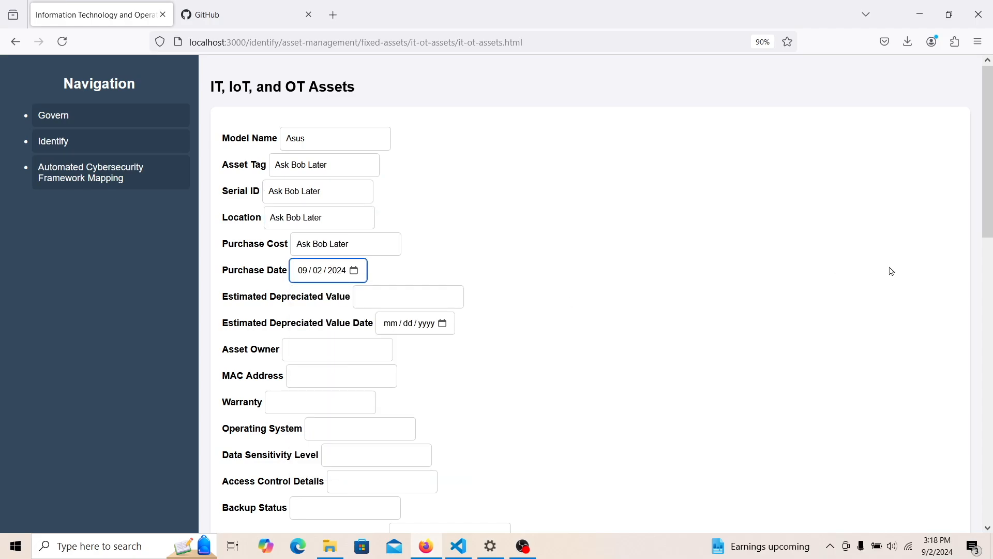
pyautogui.scroll(-8, 892, 271)
pyautogui.click(694, 410)
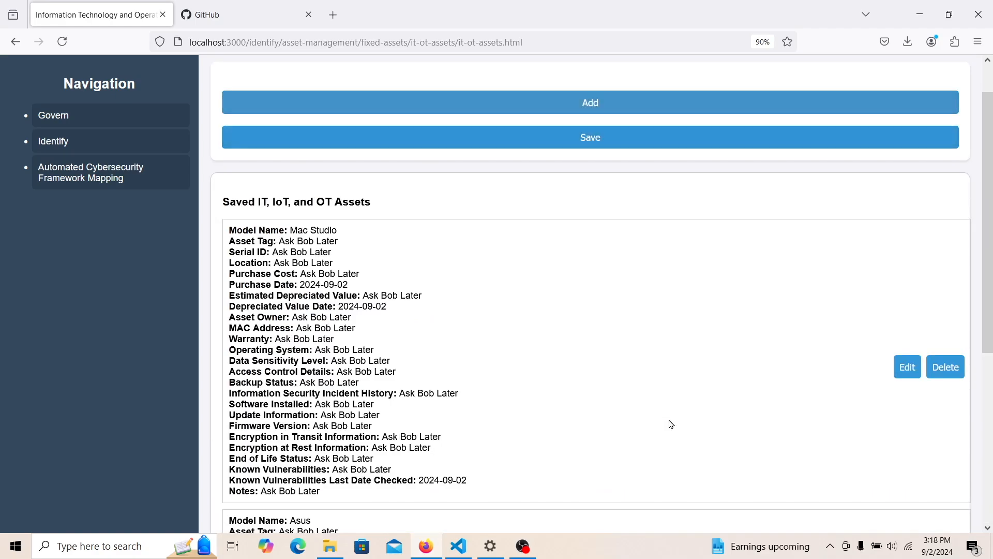
pyautogui.scroll(-4, 962, 321)
pyautogui.moveTo(990, 375); pyautogui.dragTo(990, 409)
pyautogui.scroll(4, 673, 313)
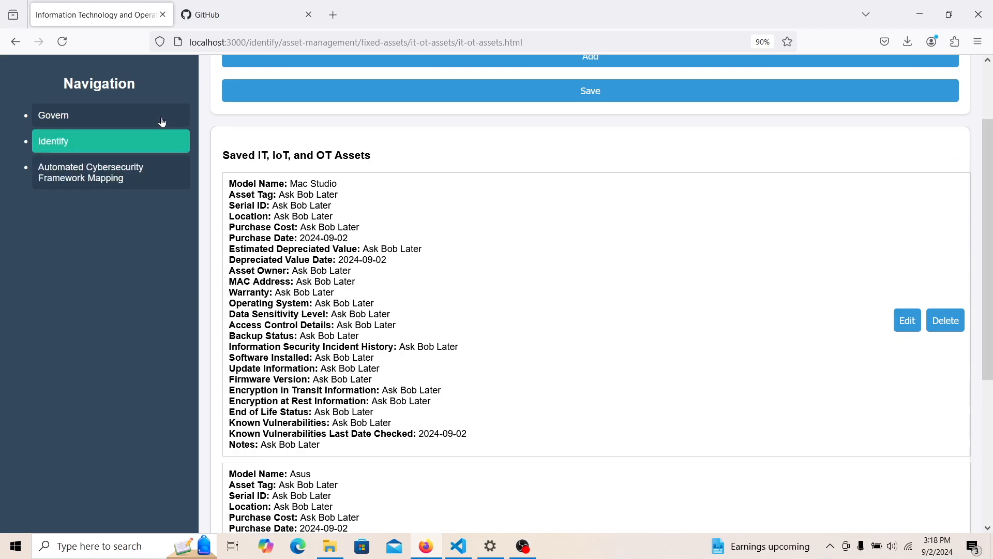
# - Open the Network Diagram, drag the Asus node clear of Mac Studio, and begin a connector-type entry
pyautogui.click(110, 145)
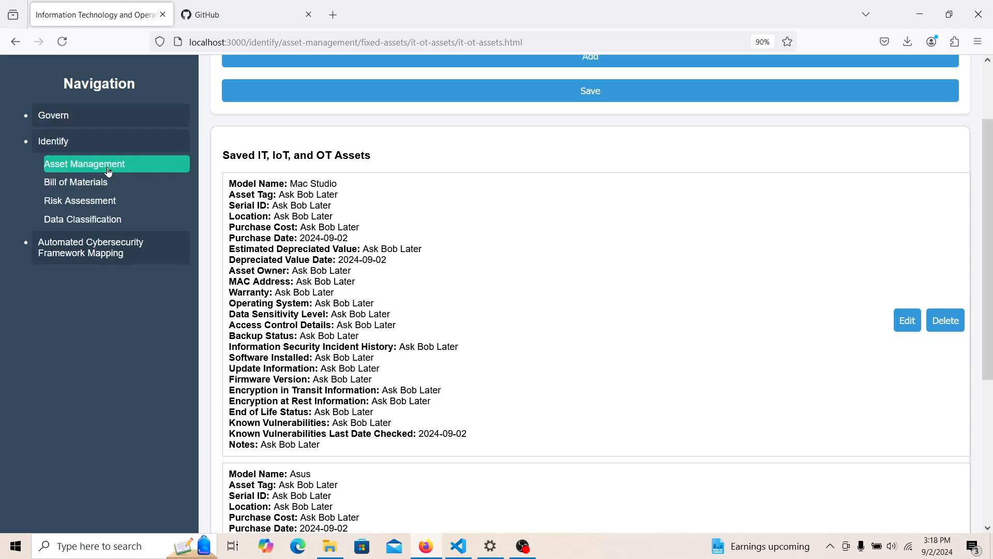
pyautogui.click(84, 163)
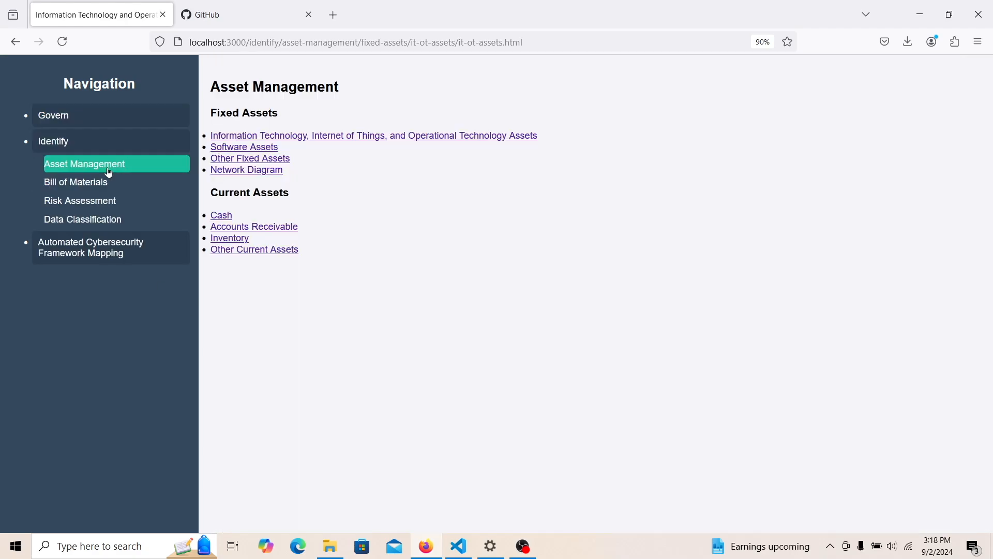
pyautogui.click(245, 171)
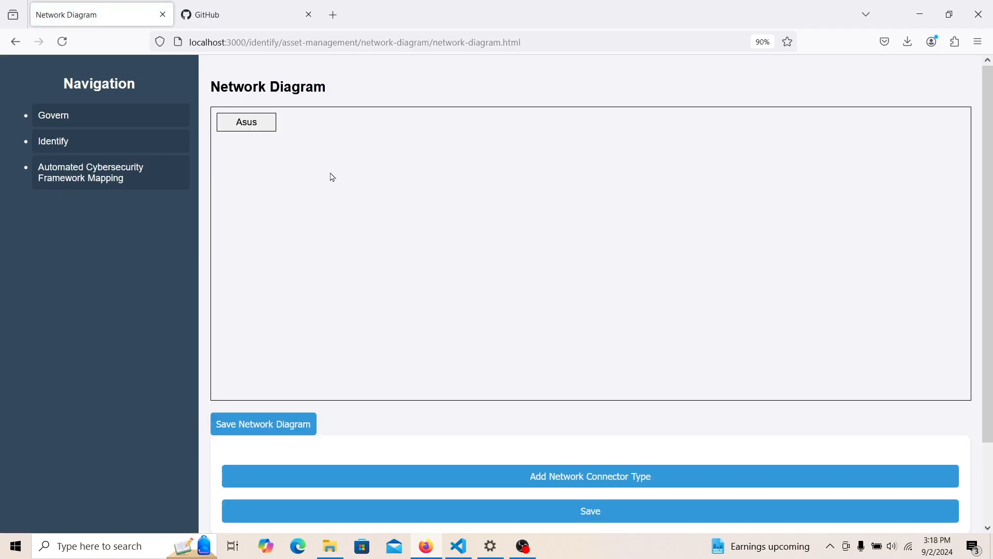
pyautogui.moveTo(255, 122); pyautogui.dragTo(249, 177)
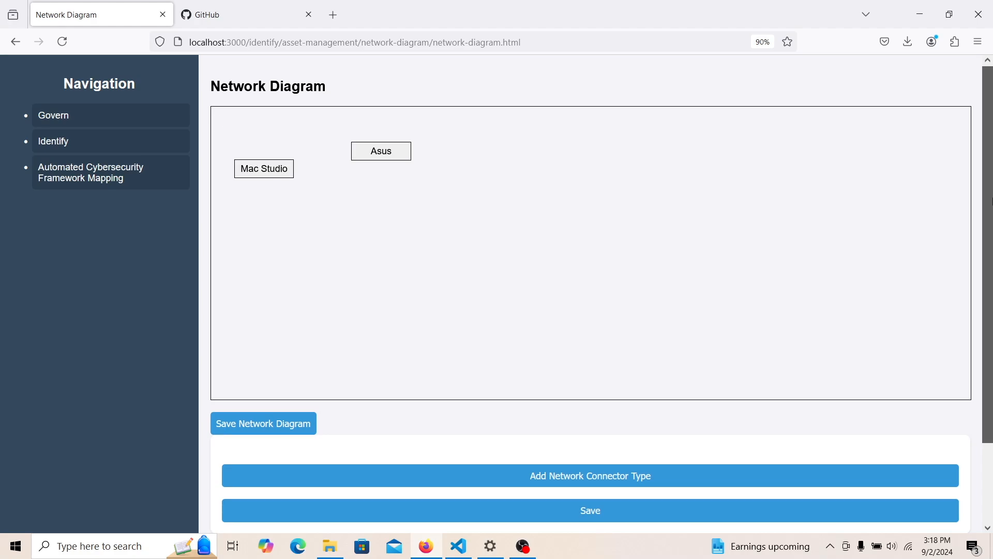
pyautogui.scroll(-1, 990, 226)
pyautogui.scroll(-2, 992, 226)
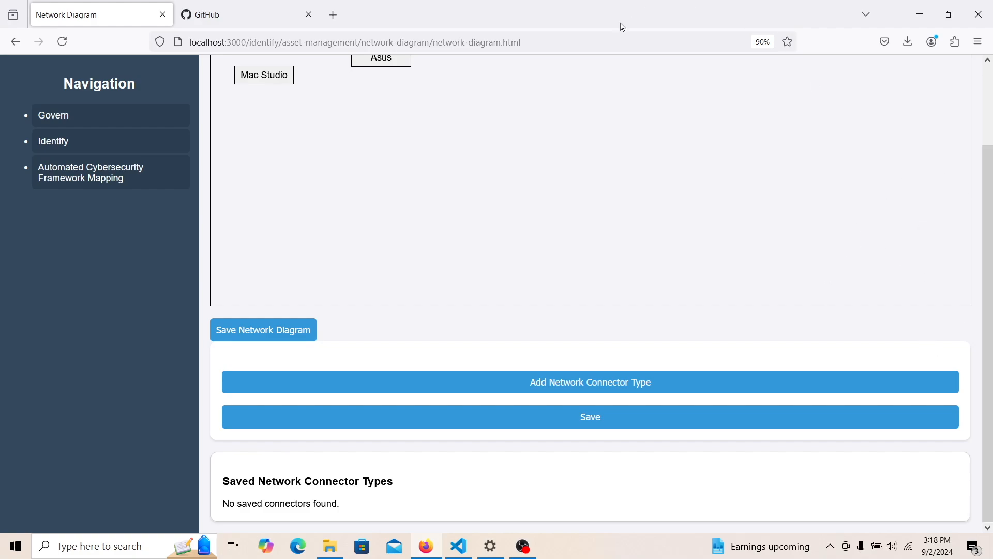
pyautogui.click(538, 380)
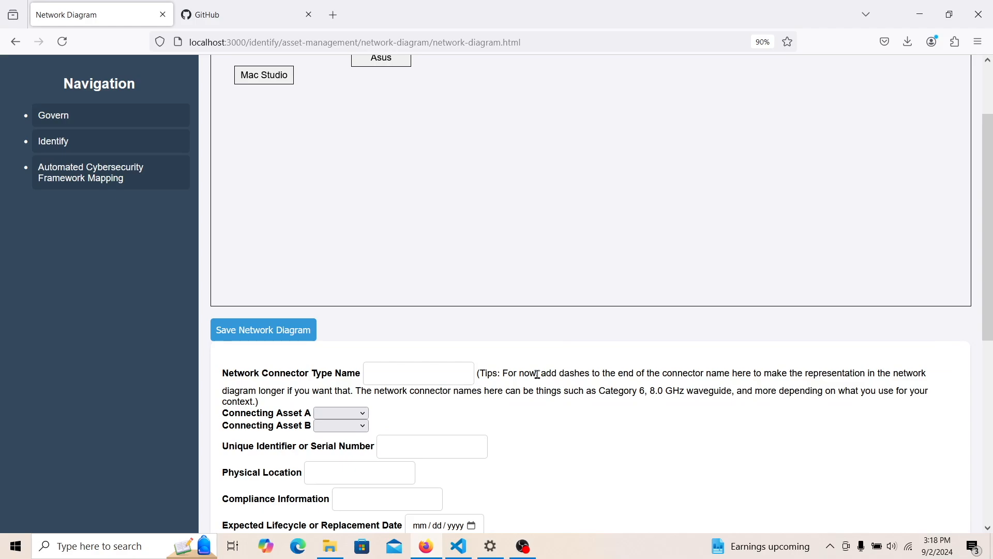
# - Save a Category 6 Ethernet Cable connector linking Mac Studio to Asus, located at Warehouse 21
pyautogui.click(409, 379)
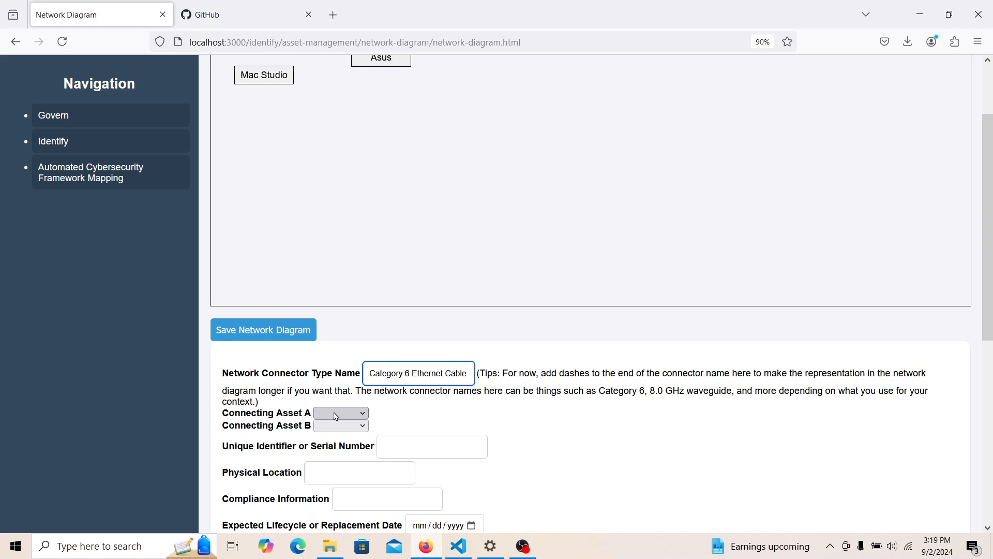
pyautogui.click(336, 414)
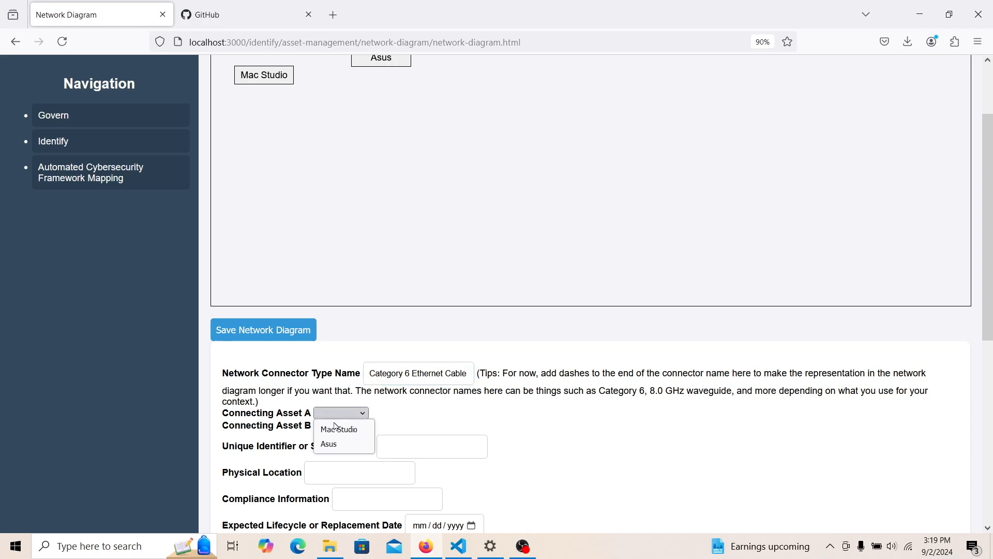
pyautogui.click(335, 429)
pyautogui.click(336, 431)
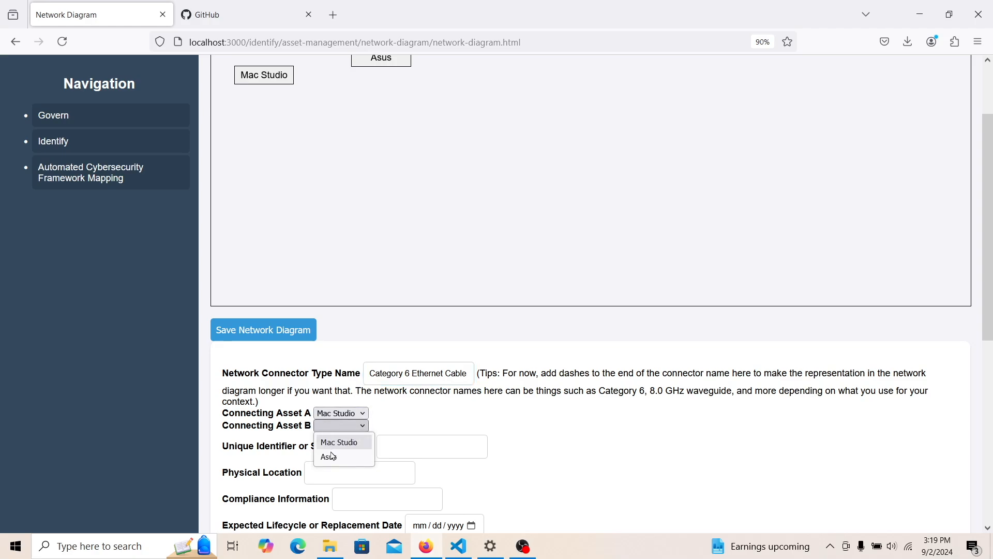
pyautogui.click(332, 456)
pyautogui.click(421, 452)
pyautogui.write('Ask Bob Later')
pyautogui.click(398, 469)
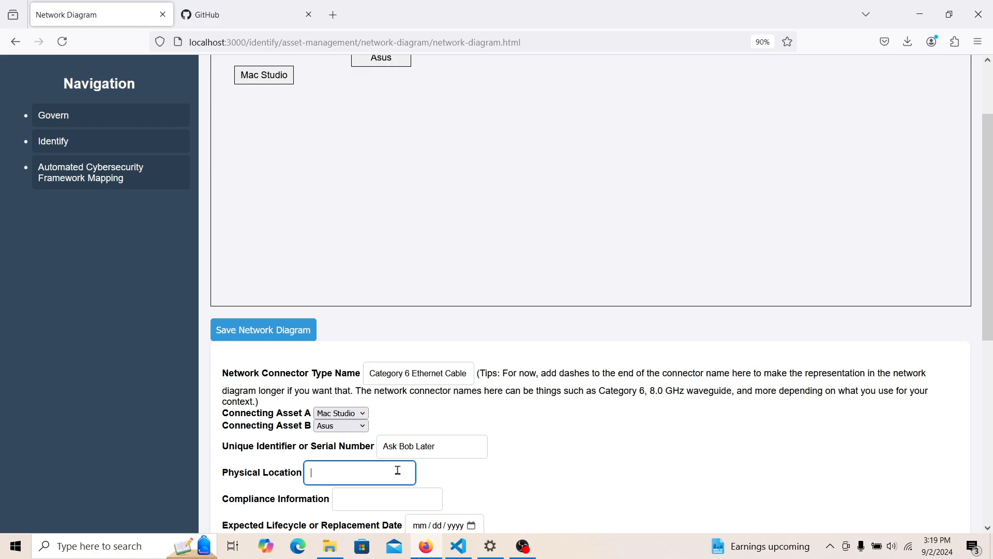
pyautogui.write('Ware')
pyautogui.write('house 21')
pyautogui.click(383, 500)
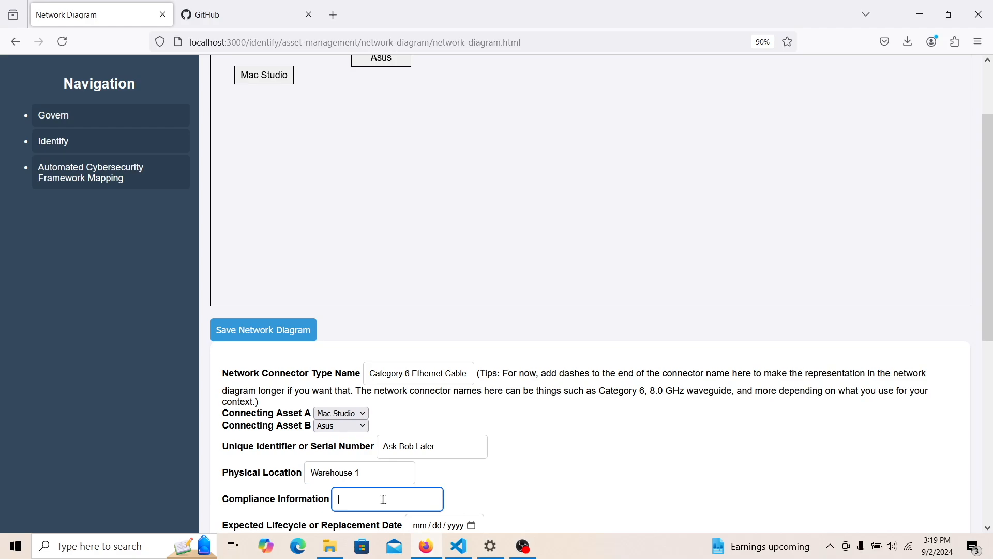
pyautogui.hotkey('ctrl', 'v')
pyautogui.scroll(-3, 991, 284)
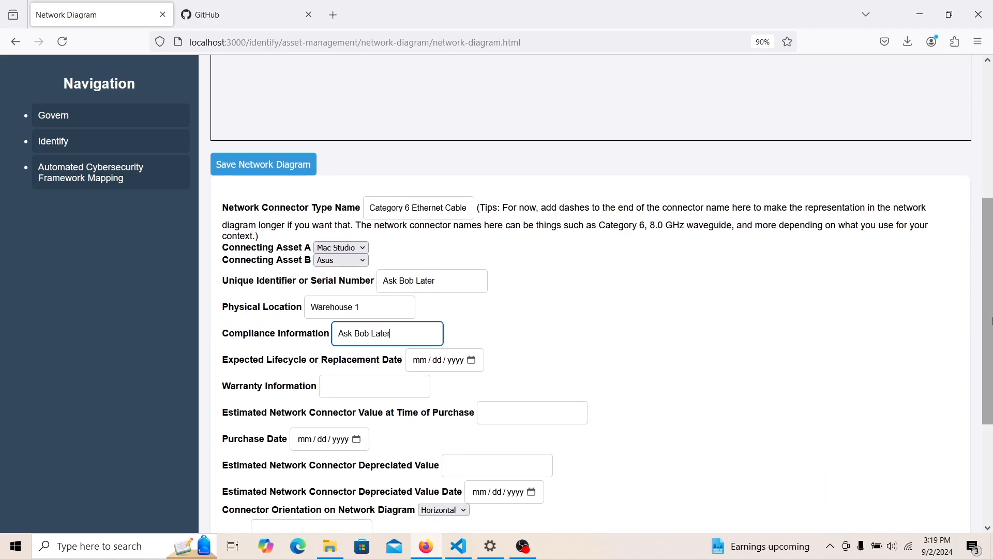
pyautogui.scroll(-2, 991, 373)
pyautogui.click(556, 507)
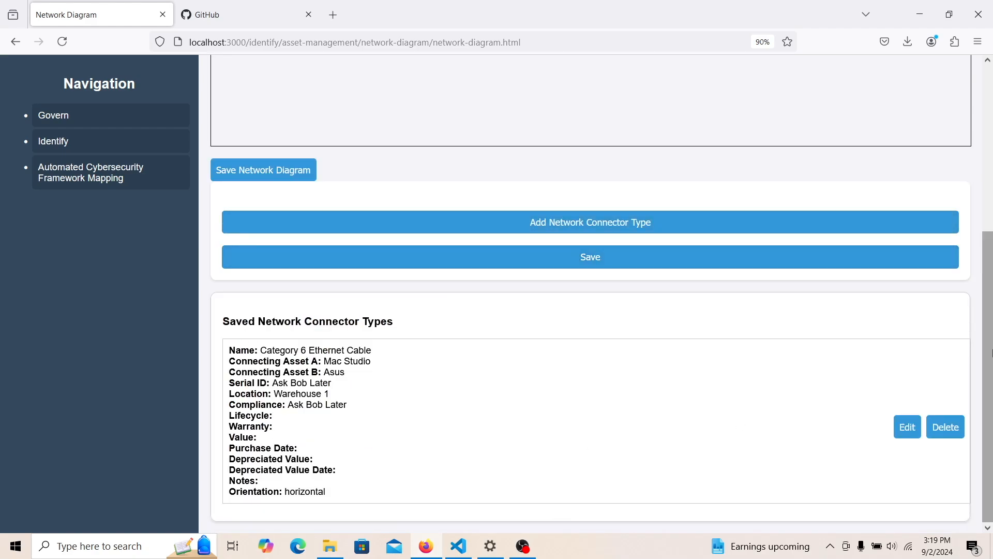
# - Line up Mac Studio, the cable label and Asus in the diagram and save it
pyautogui.moveTo(991, 354); pyautogui.dragTo(990, 169)
pyautogui.moveTo(236, 121); pyautogui.dragTo(486, 201)
pyautogui.moveTo(265, 144); pyautogui.dragTo(327, 131)
pyautogui.moveTo(483, 200); pyautogui.dragTo(428, 127)
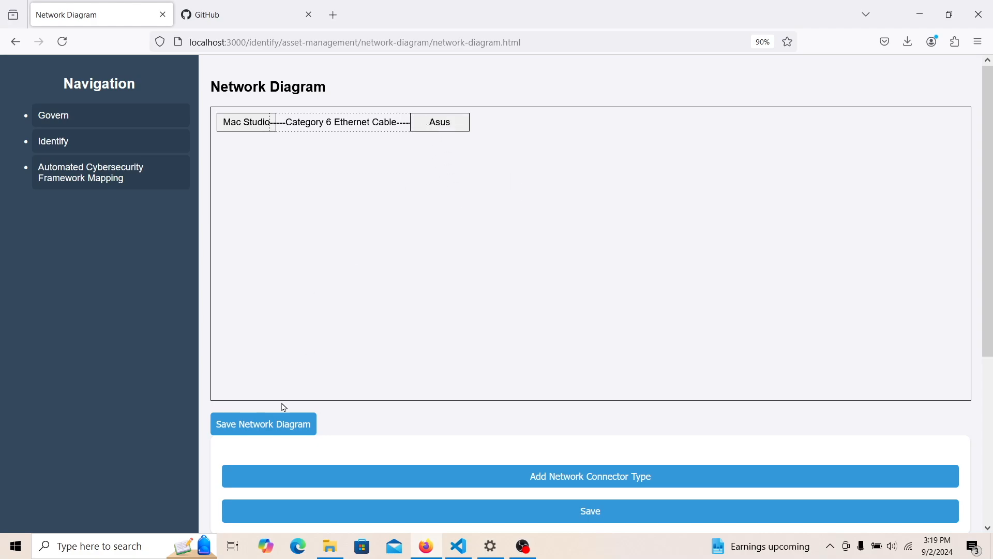
pyautogui.click(289, 424)
# - Dismiss the save alert and open a blank Bill of Materials item form, starting on the item name
pyautogui.click(603, 318)
pyautogui.click(53, 151)
pyautogui.click(86, 184)
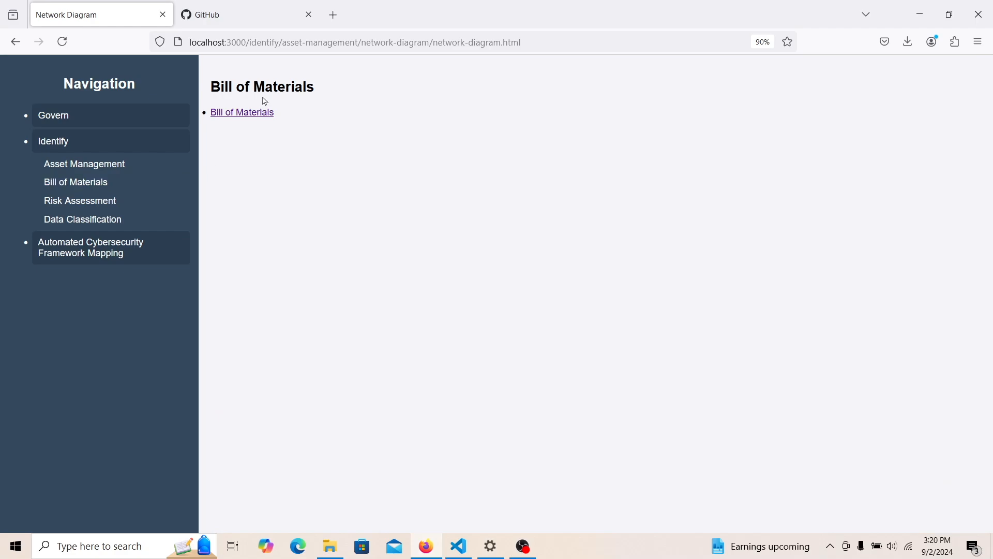
pyautogui.click(262, 112)
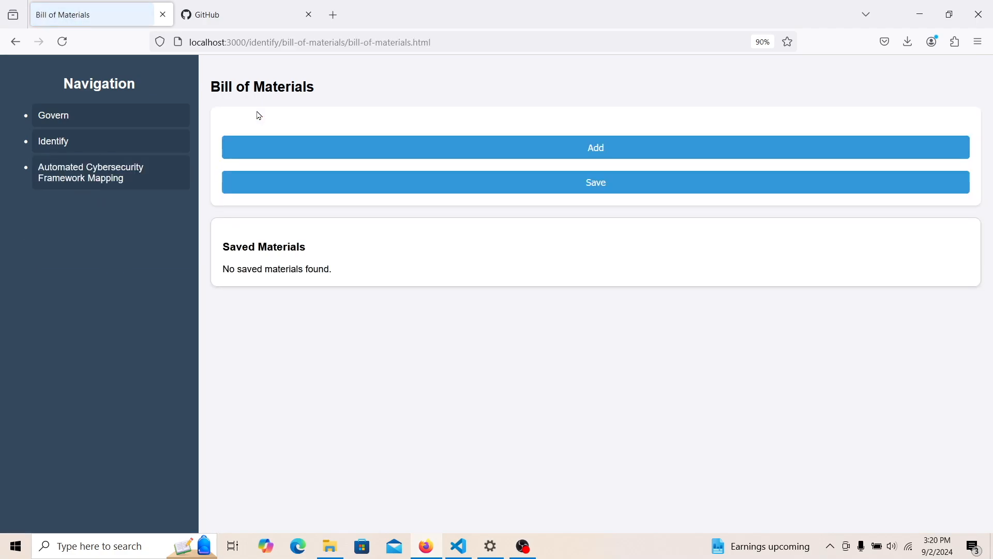
pyautogui.click(275, 154)
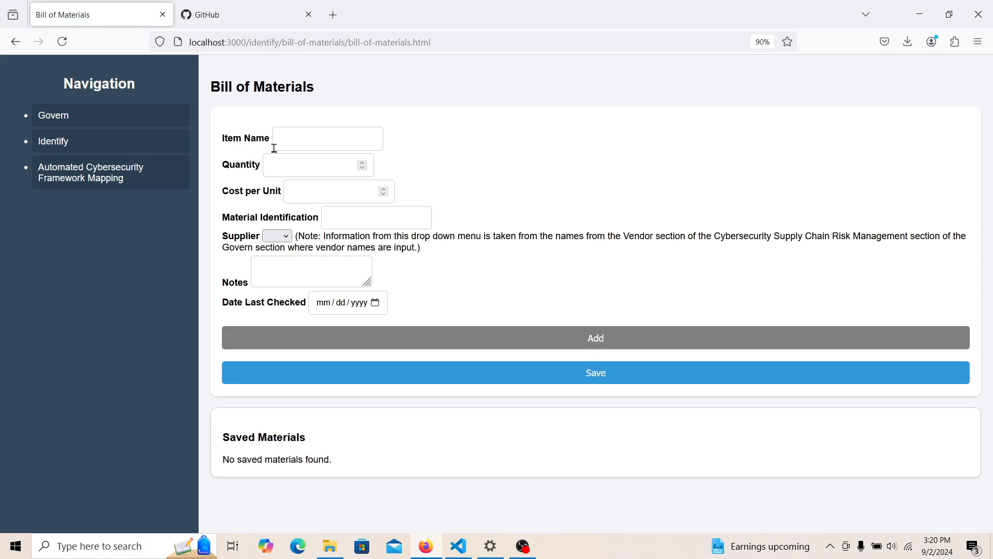
pyautogui.click(304, 140)
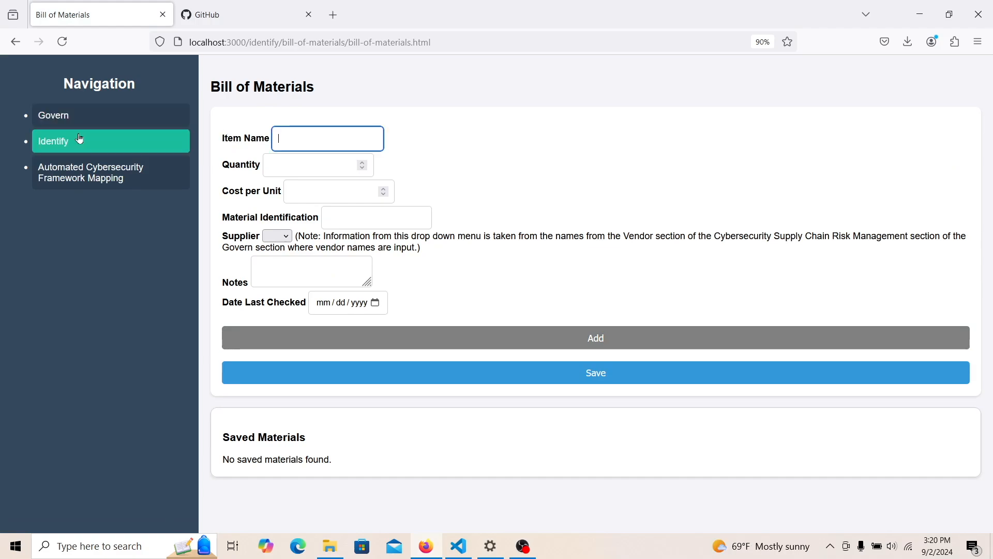
# - Browse to the IT, IoT, and OT Assets page and open the Asus asset for editing
pyautogui.click(97, 146)
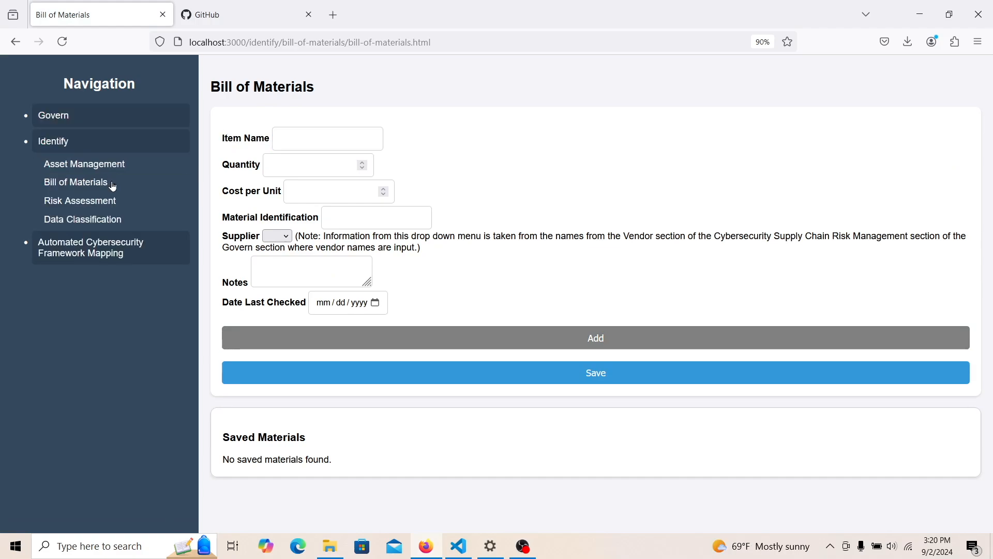
pyautogui.click(110, 185)
pyautogui.click(111, 166)
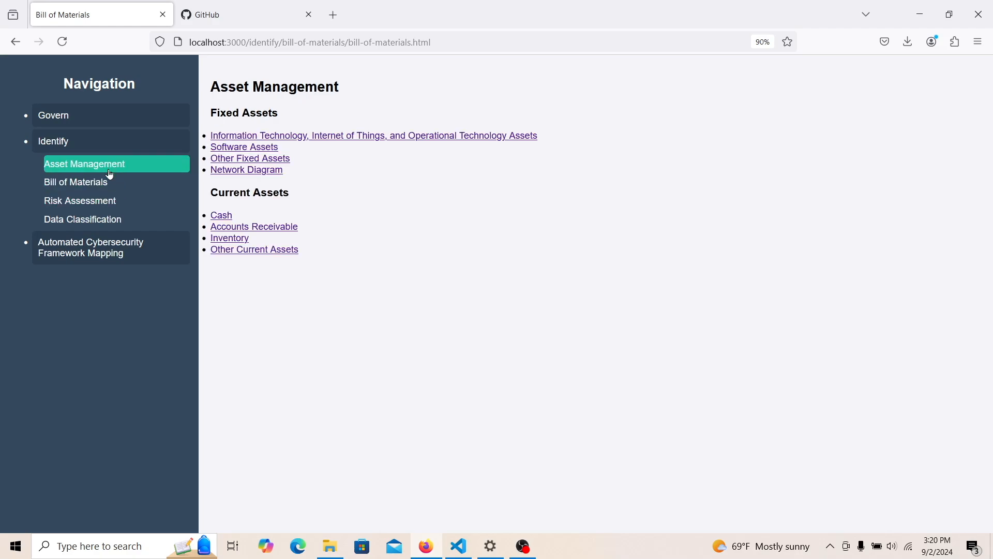
pyautogui.click(244, 135)
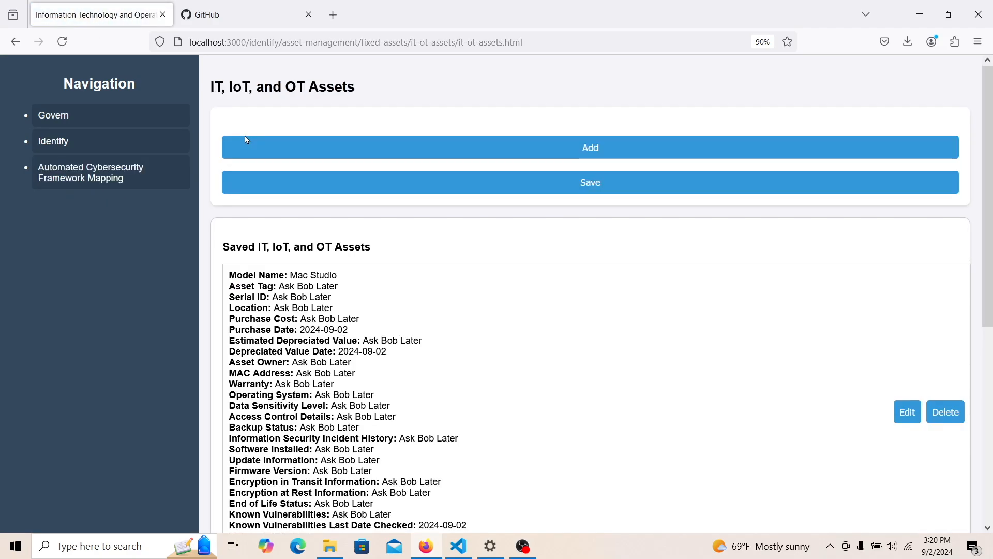
pyautogui.moveTo(989, 242); pyautogui.dragTo(988, 134)
pyautogui.click(905, 370)
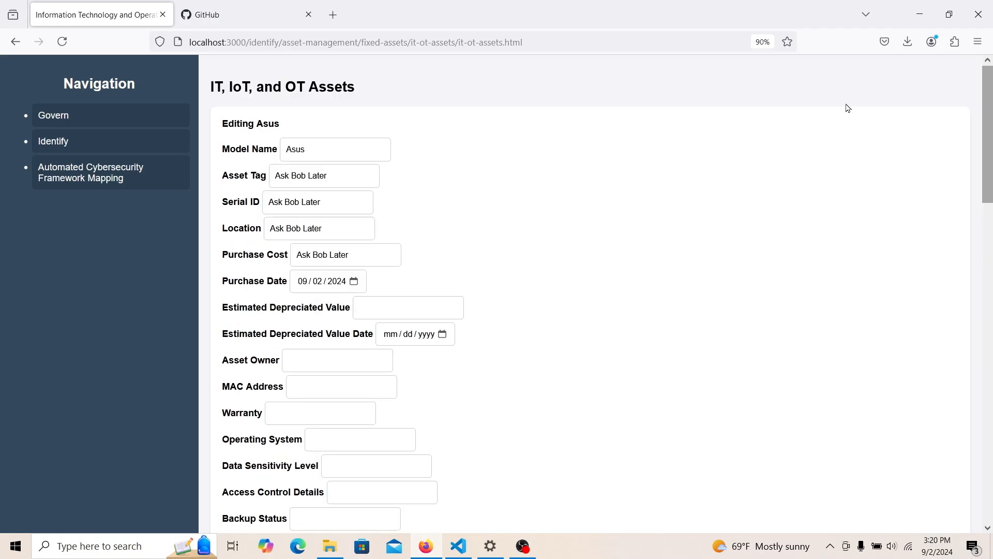
# - Go from Asset Management to the Inventory page and start a new inventory item
pyautogui.moveTo(68, 142)
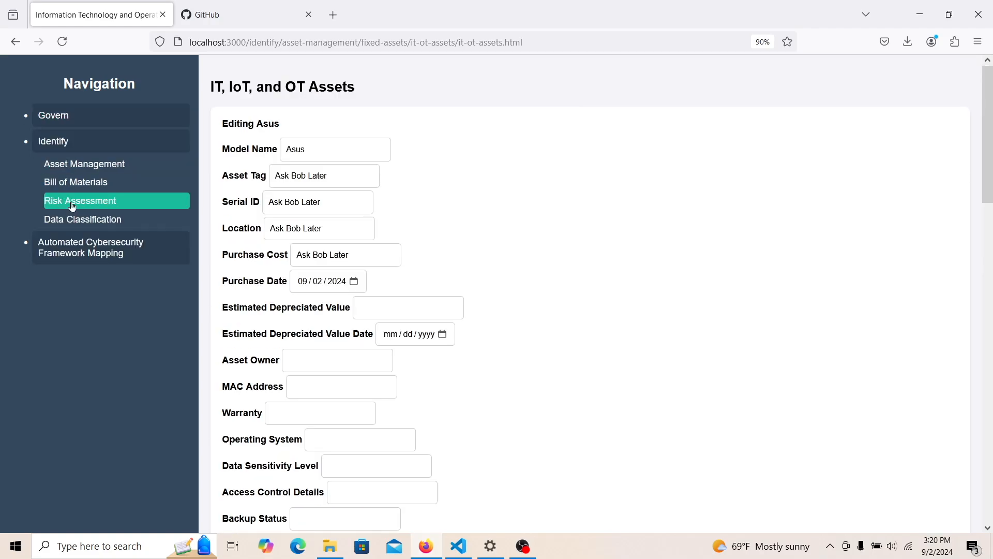
pyautogui.click(103, 188)
pyautogui.click(106, 205)
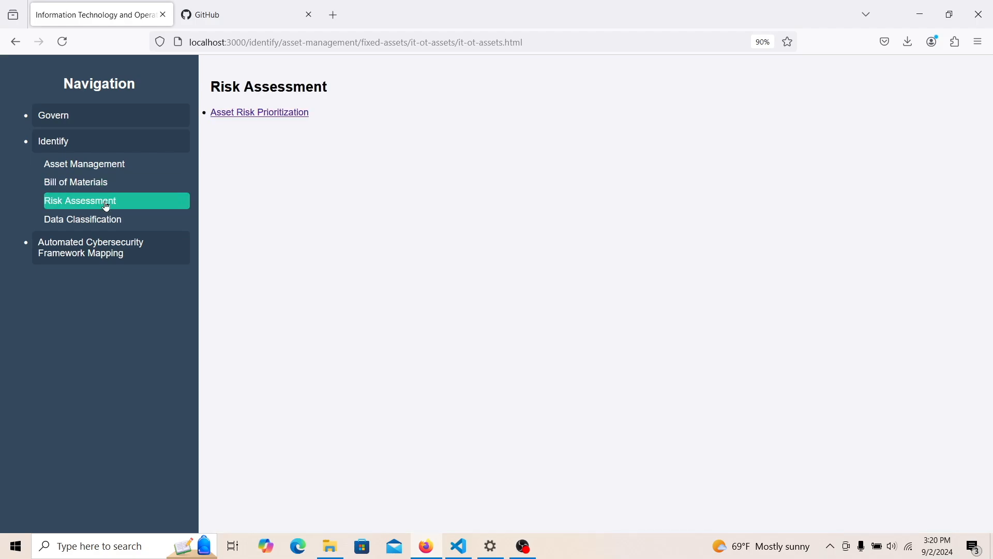
pyautogui.click(107, 219)
pyautogui.click(130, 167)
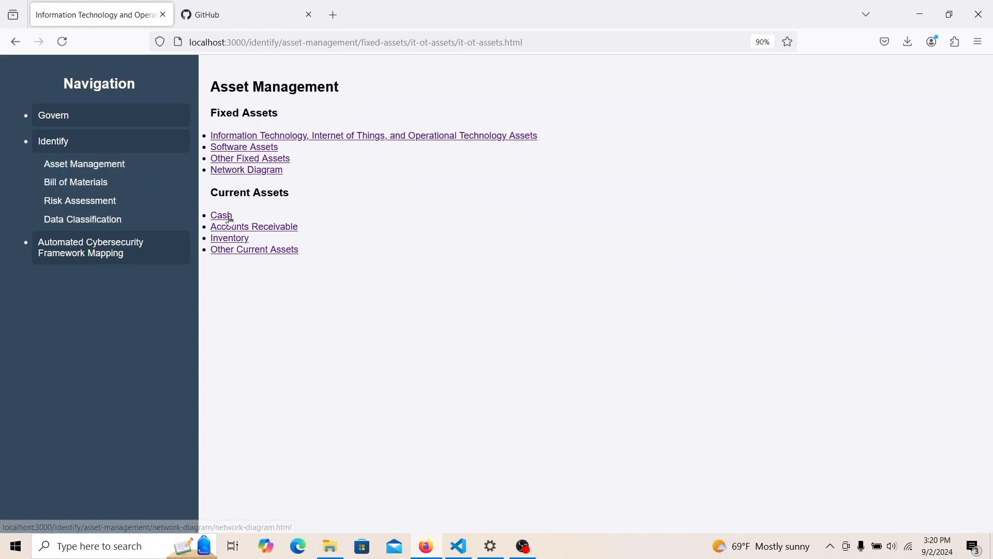
pyautogui.click(226, 241)
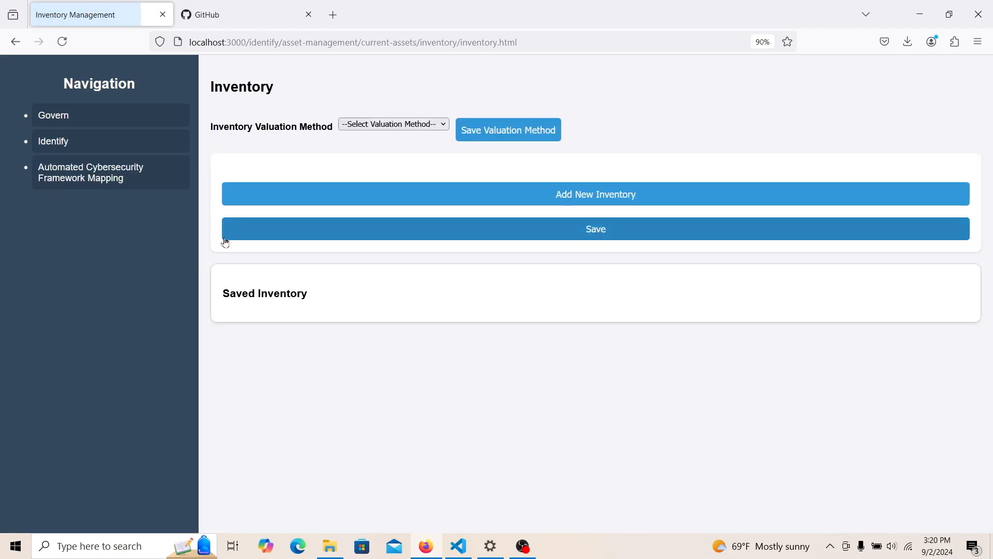
pyautogui.click(290, 196)
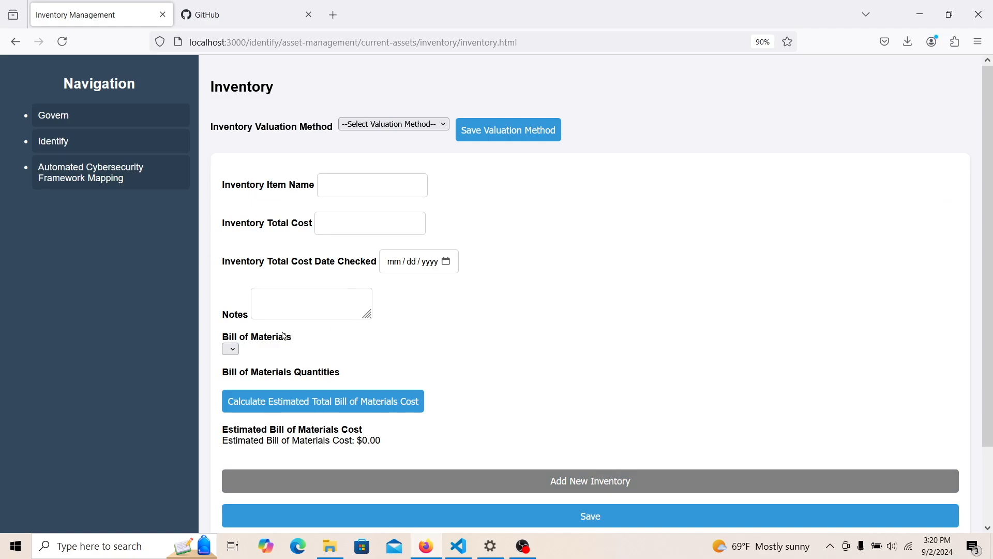
# - Confirm the Bill of Materials dropdown is empty, then go to the Bill of Materials page
pyautogui.click(231, 350)
pyautogui.click(233, 351)
pyautogui.click(110, 143)
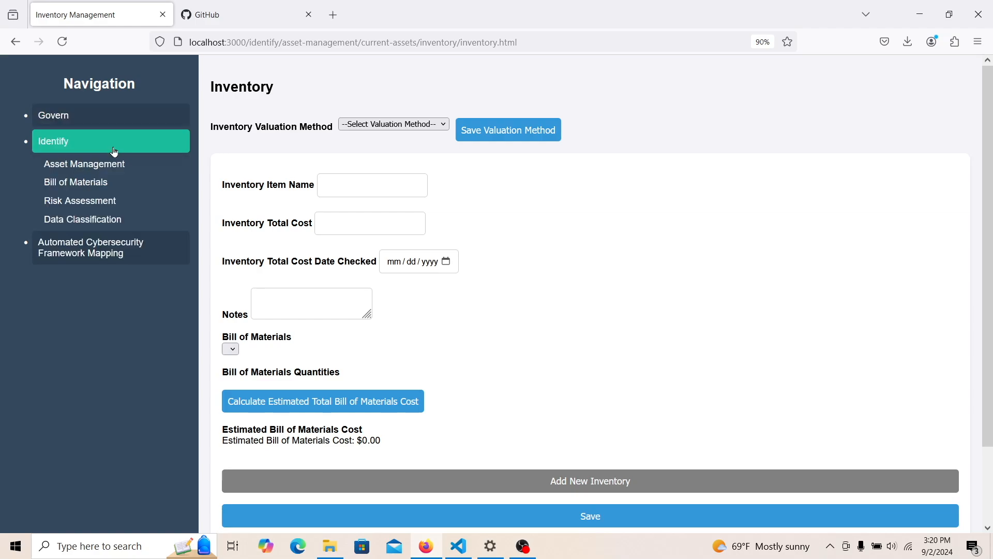
pyautogui.click(108, 181)
pyautogui.click(249, 114)
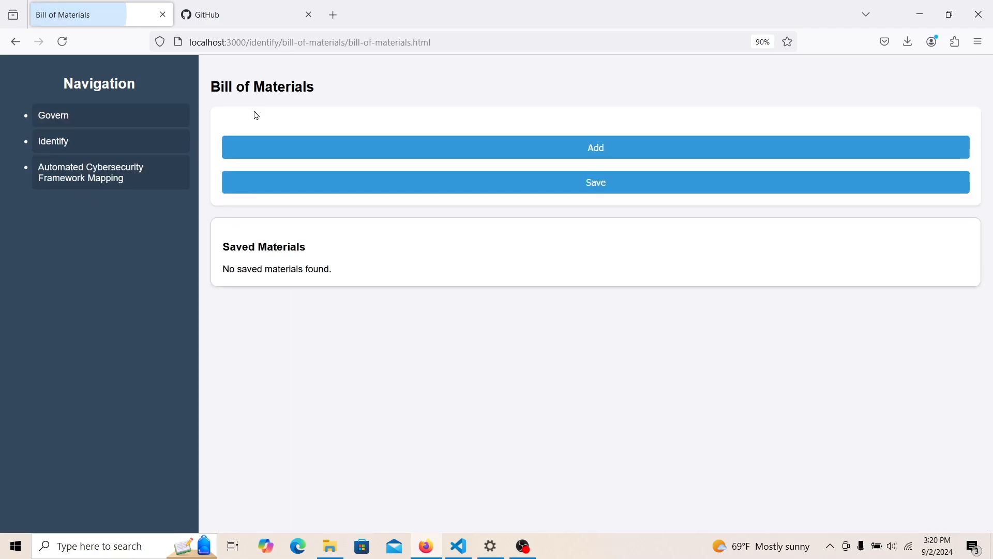
pyautogui.click(291, 157)
pyautogui.click(304, 141)
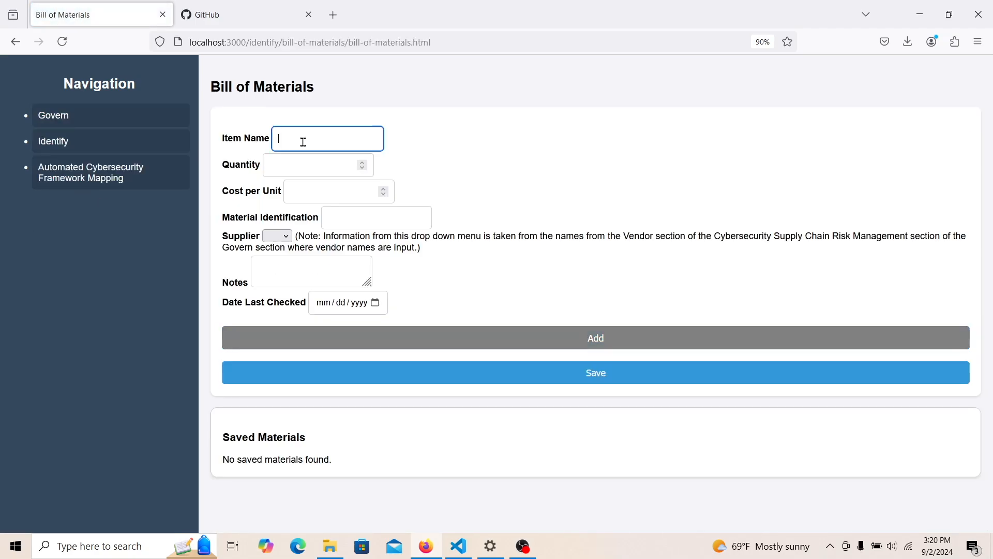
pyautogui.write('Plasti')
pyautogui.write('c Case')
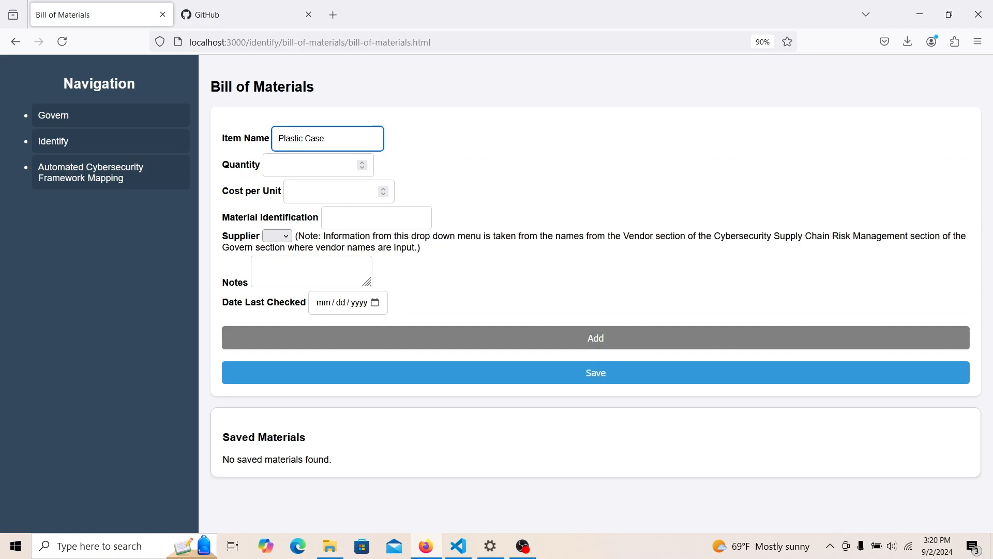
pyautogui.click(297, 163)
pyautogui.write('5')
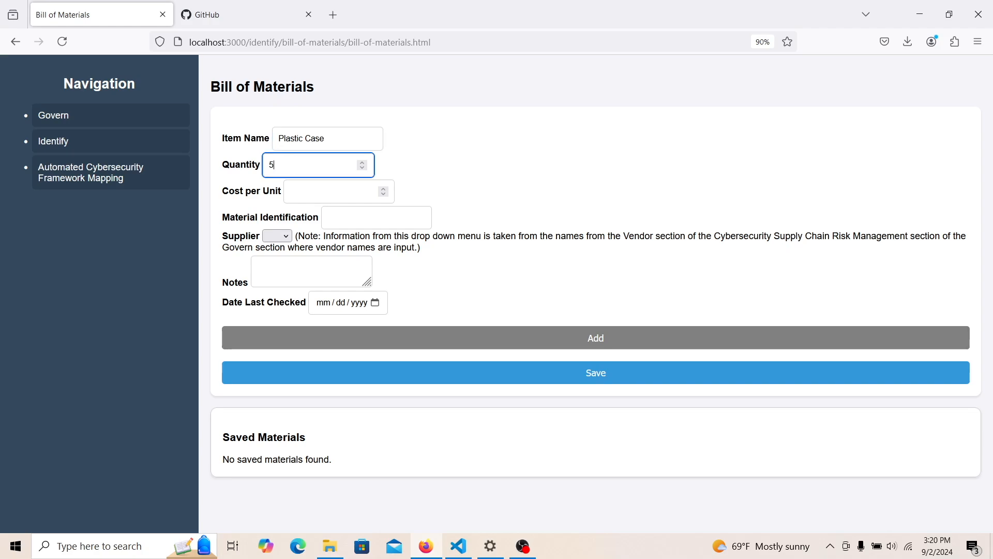
pyautogui.write('000000000')
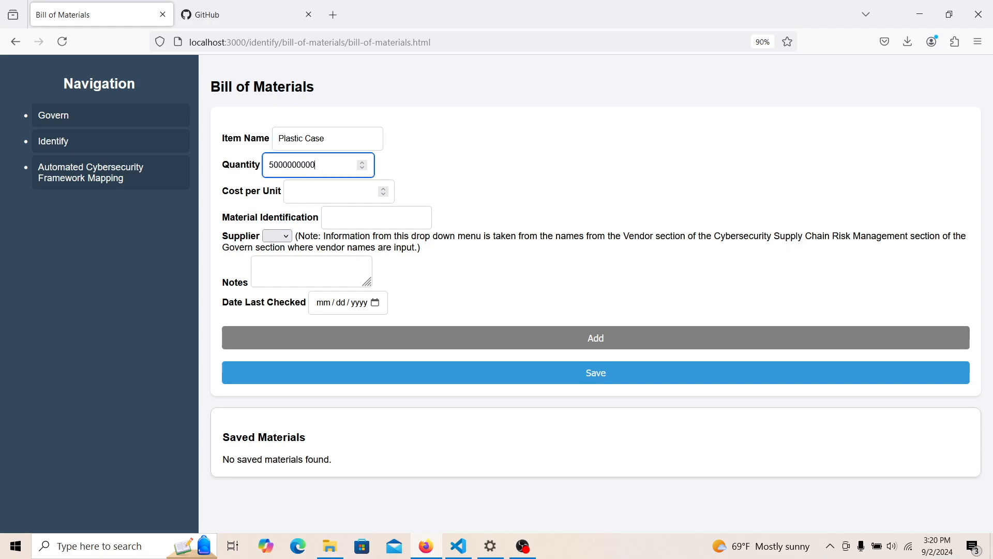
pyautogui.click(314, 194)
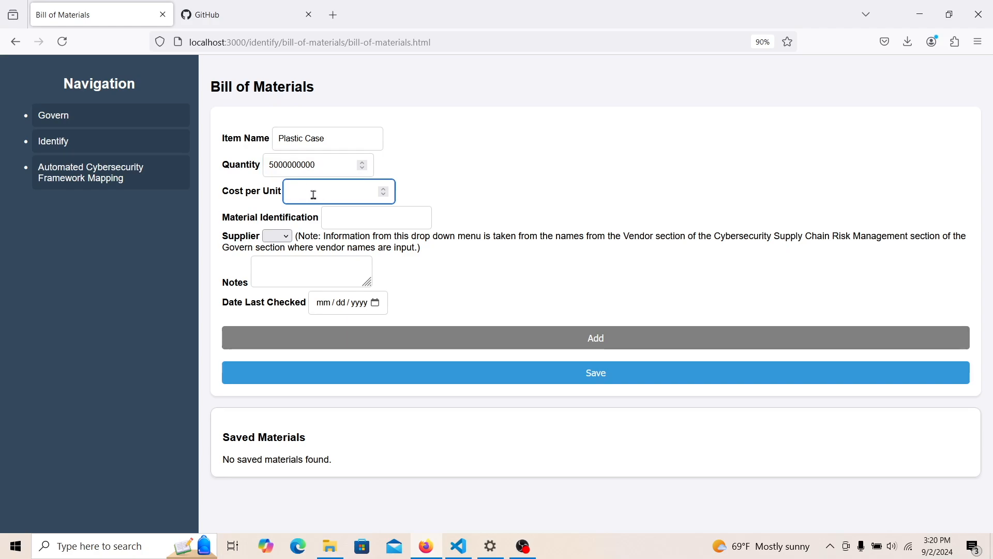
pyautogui.write('5')
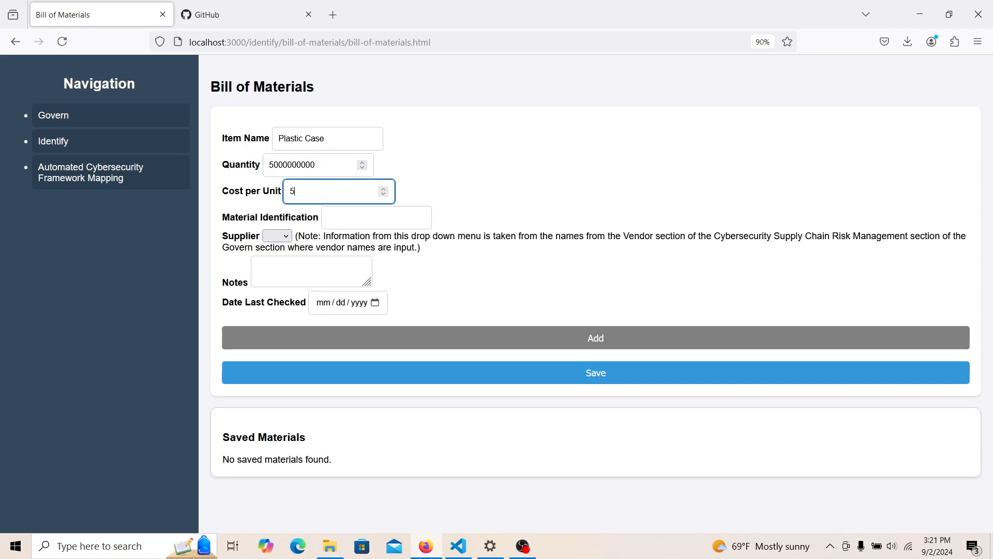
pyautogui.click(347, 222)
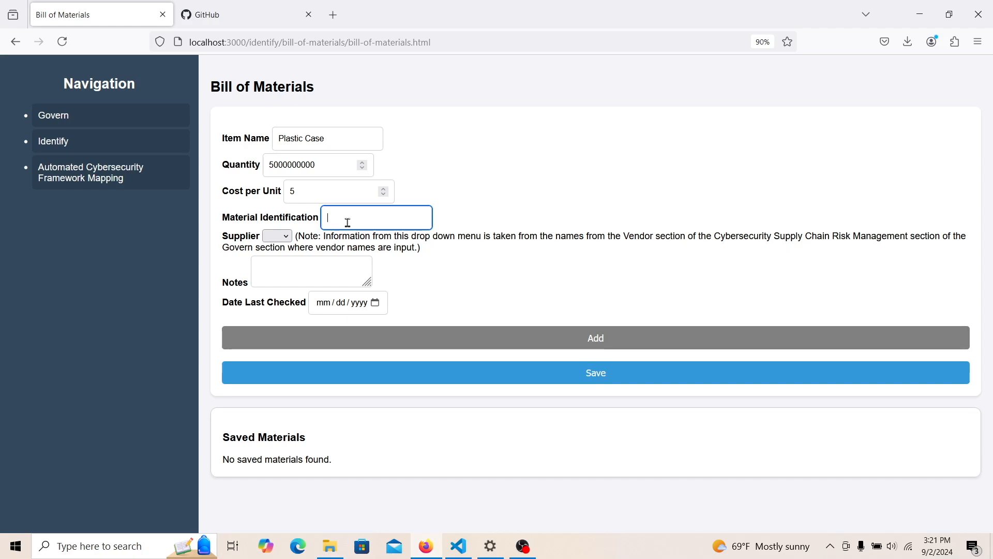
pyautogui.write('Plastic Case Type 1')
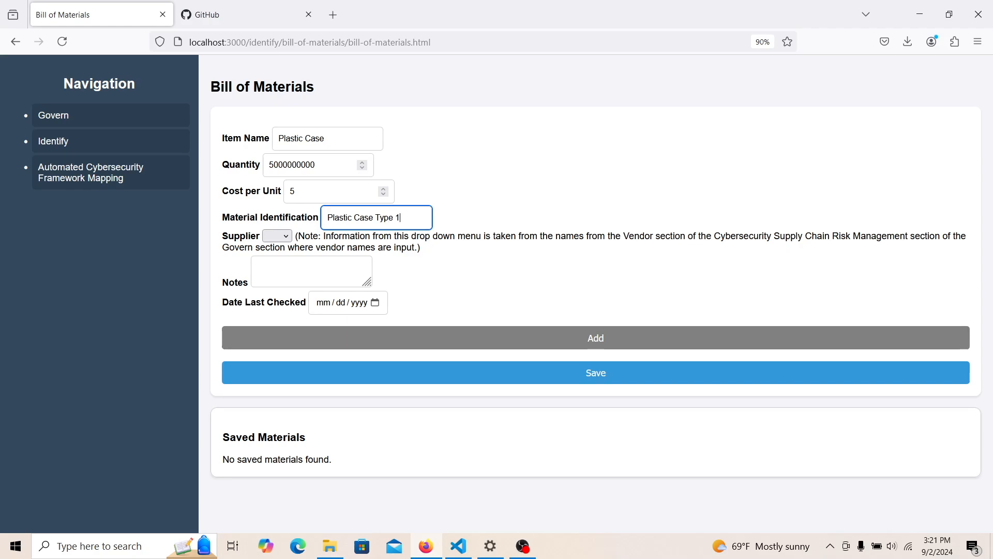
# - Choose the only vendor as supplier, add a short note, set checked date September 2, and save
pyautogui.click(285, 237)
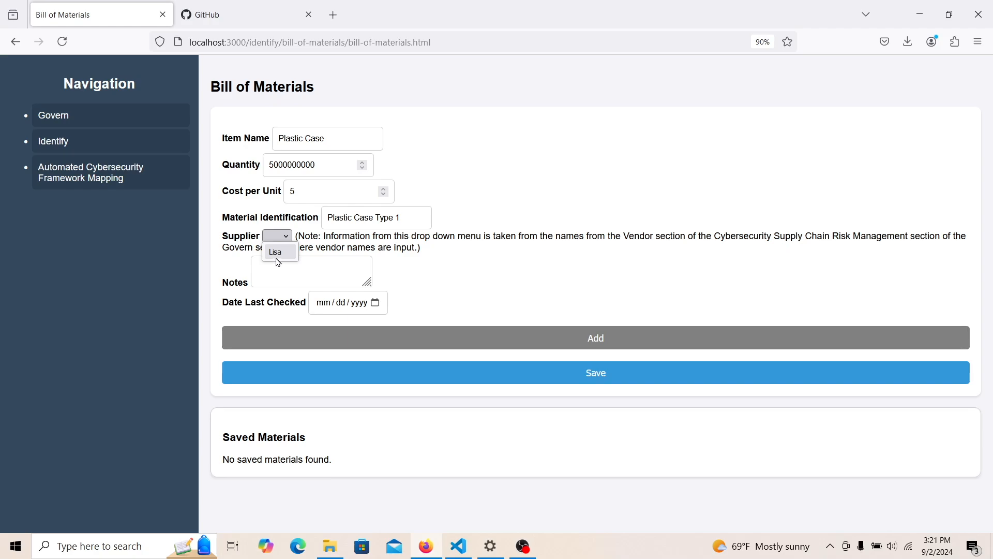
pyautogui.click(278, 253)
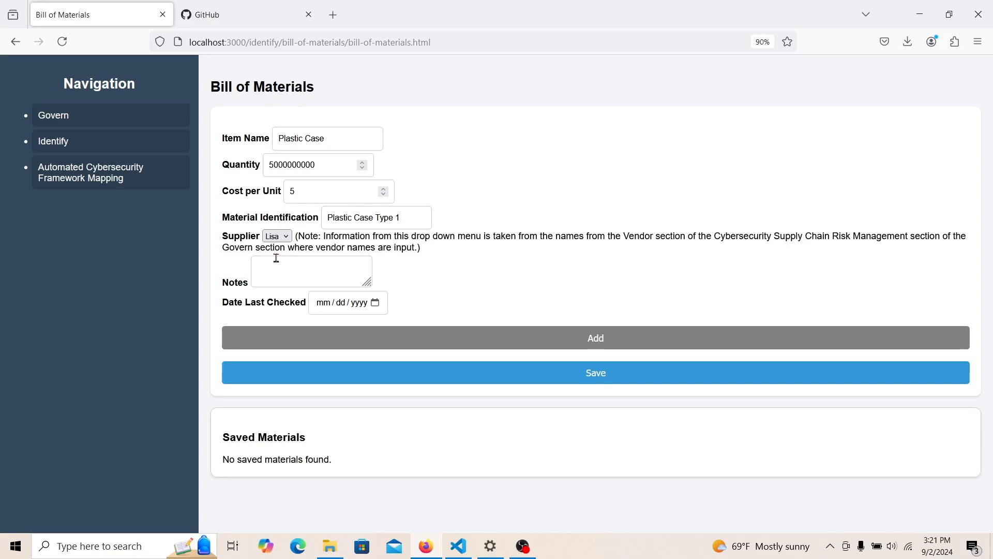
pyautogui.click(280, 272)
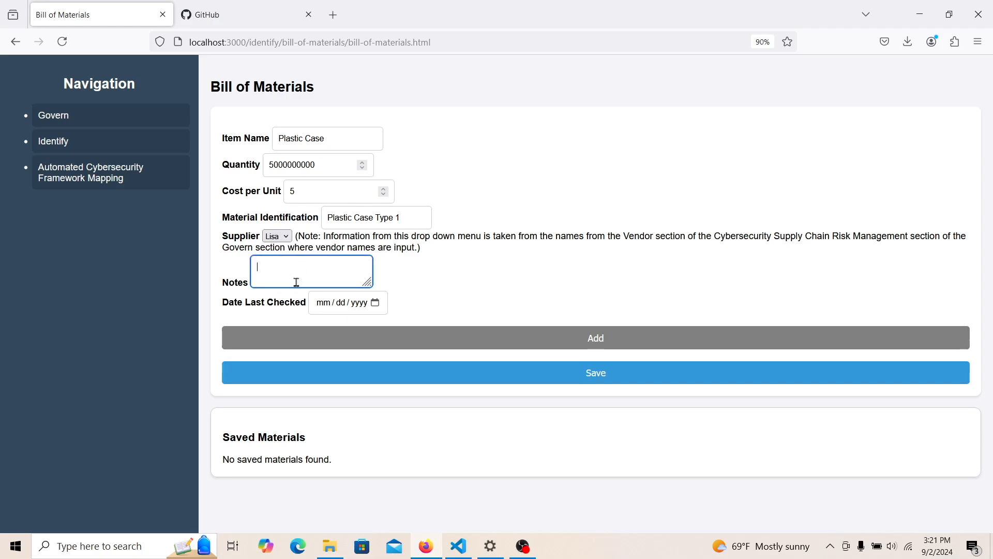
pyautogui.write('Lisa does a lo')
pyautogui.click(375, 302)
pyautogui.click(354, 394)
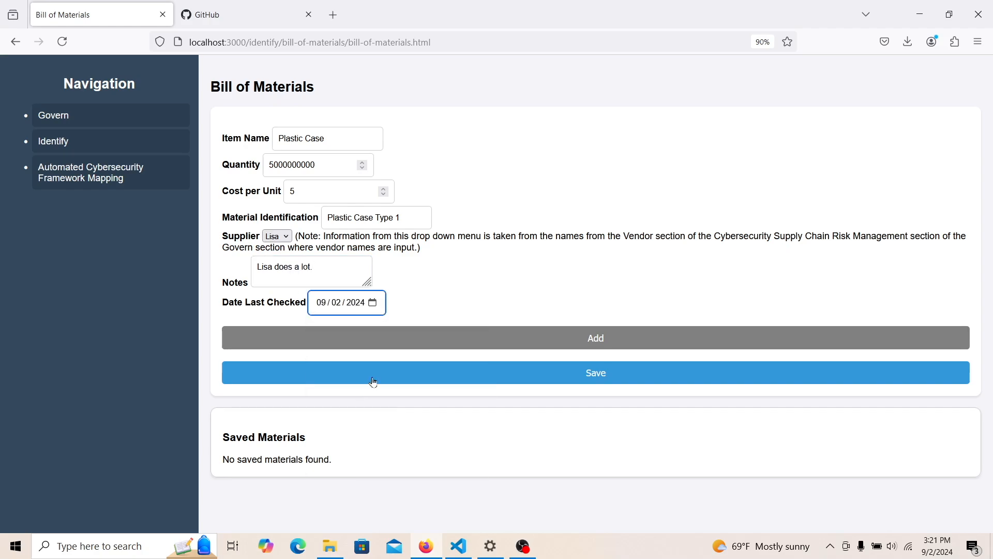
pyautogui.click(377, 377)
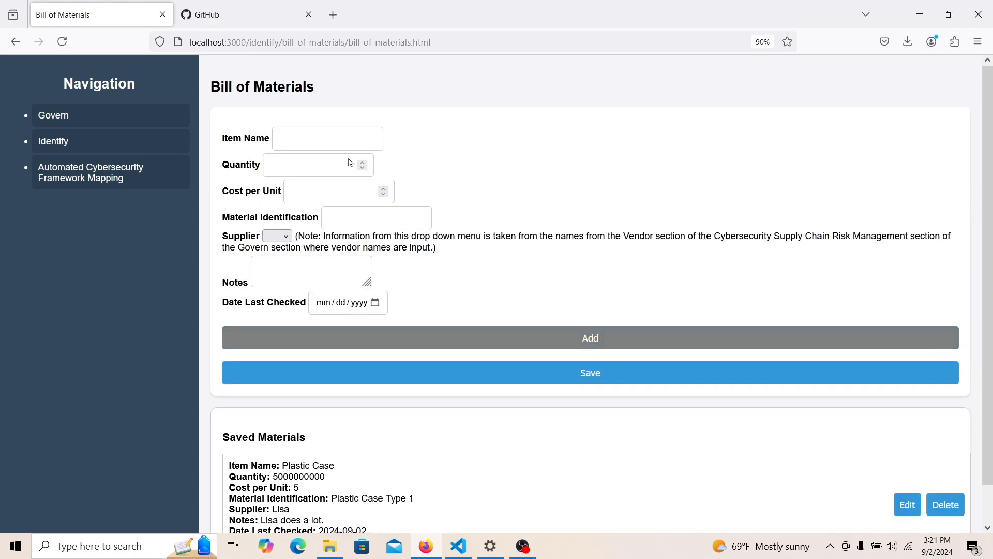
pyautogui.click(302, 133)
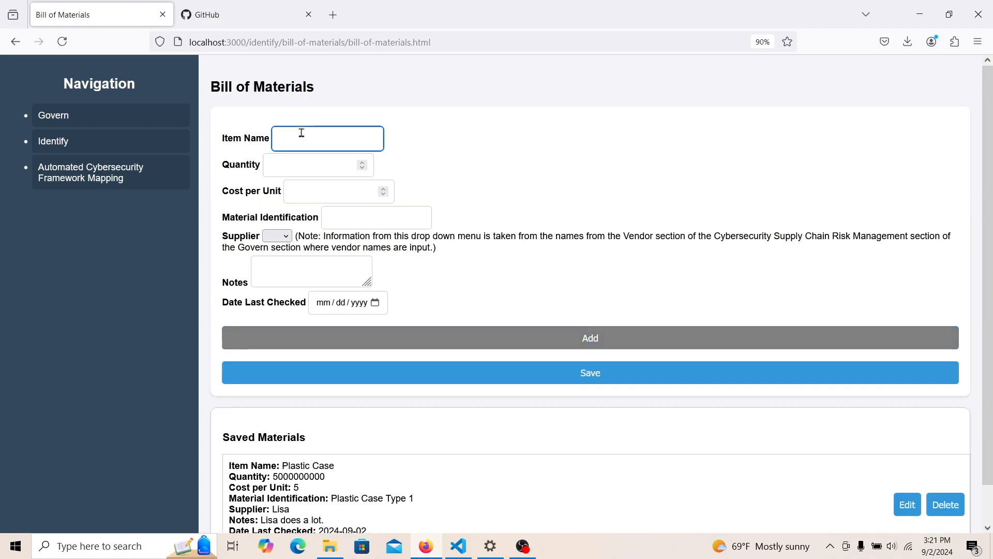
# - Enter material 'Game Catridge' with quantity 500000, unit cost 2, and ID GC1
pyautogui.write('Game Catridge')
pyautogui.click(307, 163)
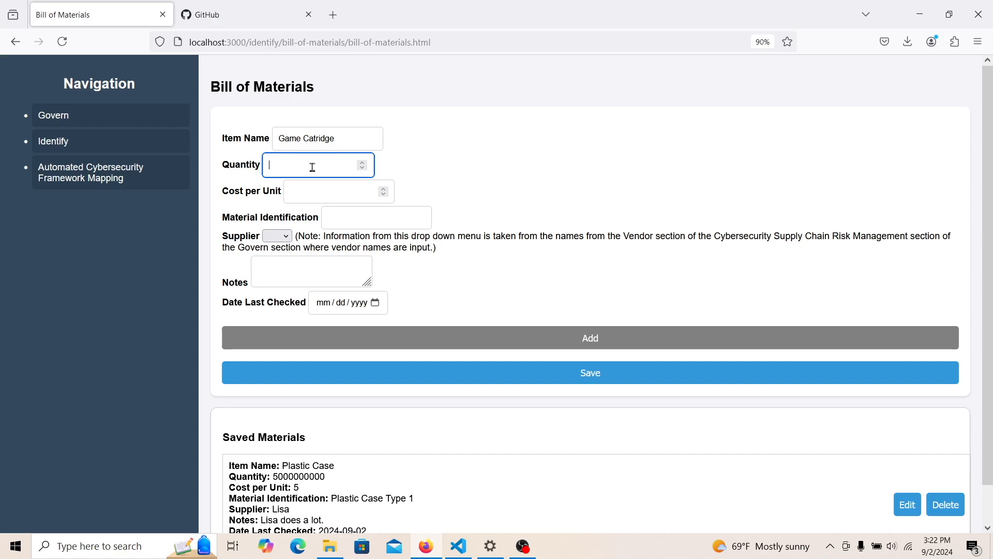
pyautogui.write('500000')
pyautogui.click(322, 192)
pyautogui.write('2')
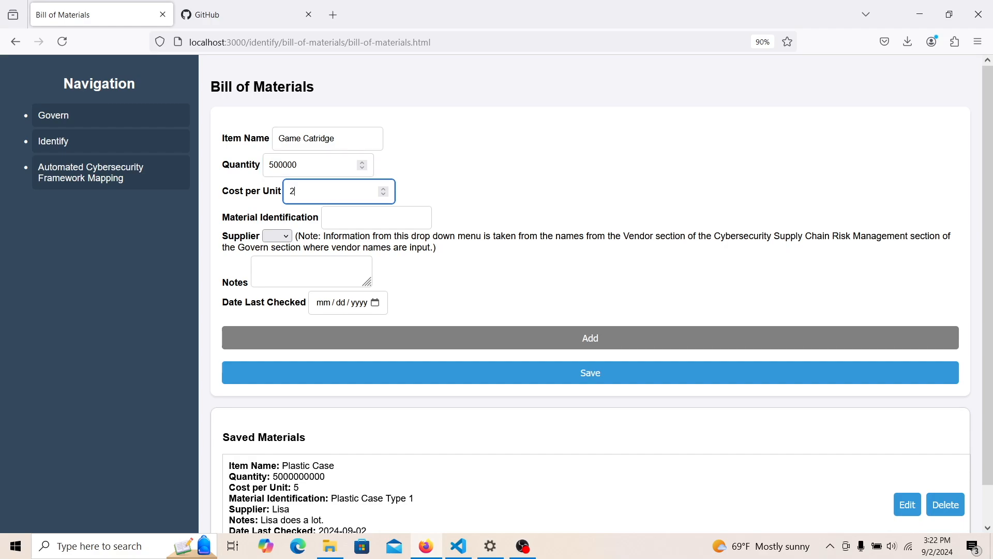
pyautogui.click(338, 219)
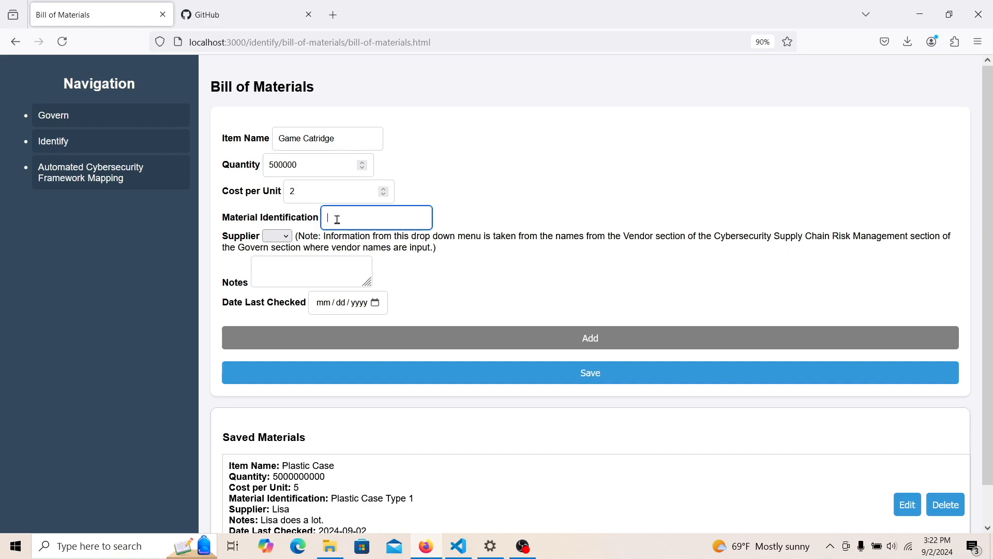
pyautogui.write('GC1')
# - Choose the listed vendor as supplier, set date last checked to 09/02/2024, and save
pyautogui.click(290, 238)
pyautogui.click(276, 260)
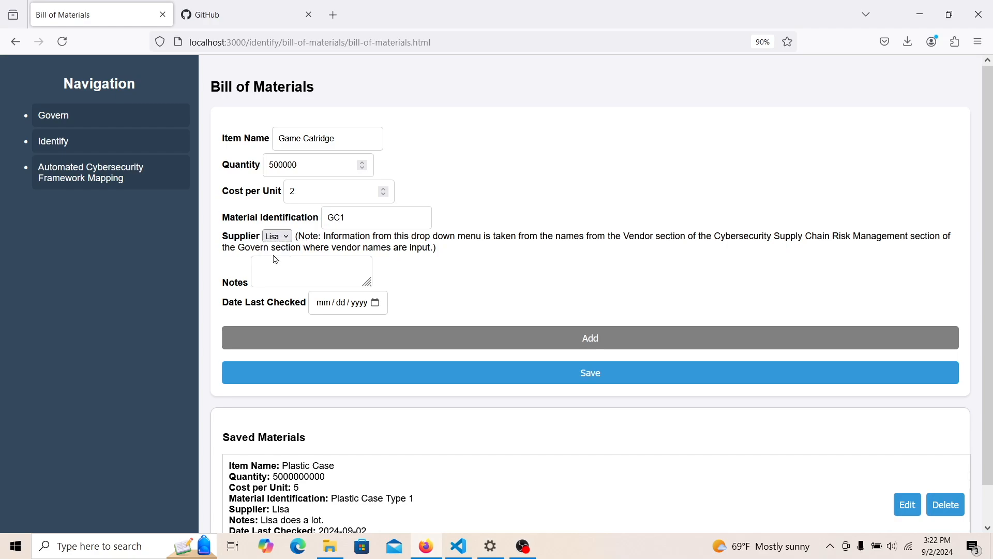
pyautogui.click(376, 303)
pyautogui.click(354, 392)
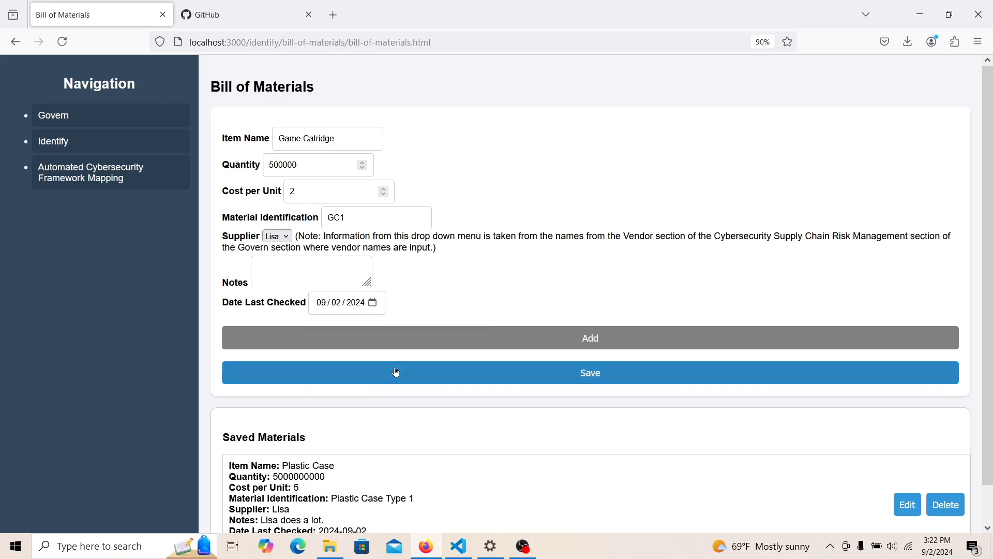
pyautogui.click(396, 372)
pyautogui.click(60, 144)
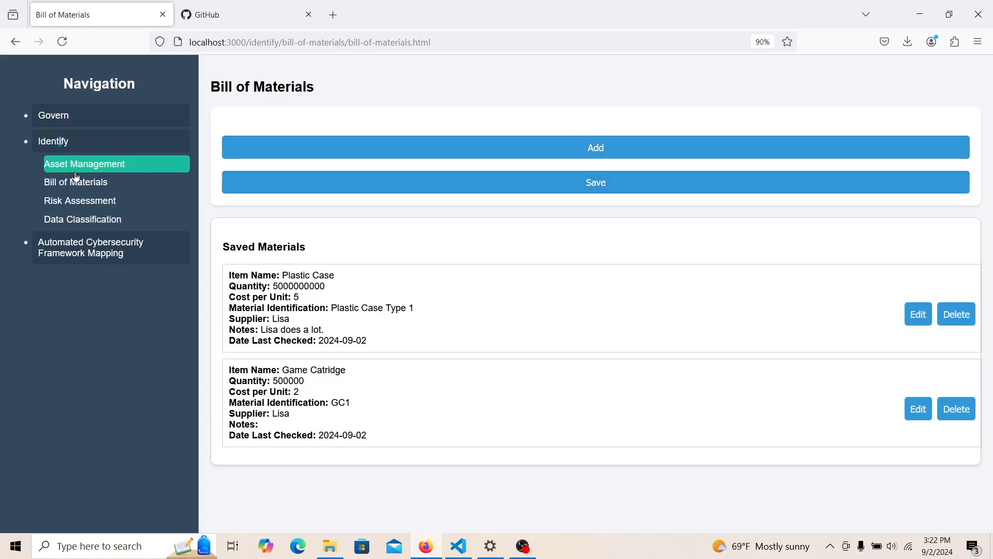
pyautogui.click(76, 171)
# - Open the Other Current Assets add form, then go to Inventory and list Valuation Method options
pyautogui.click(231, 249)
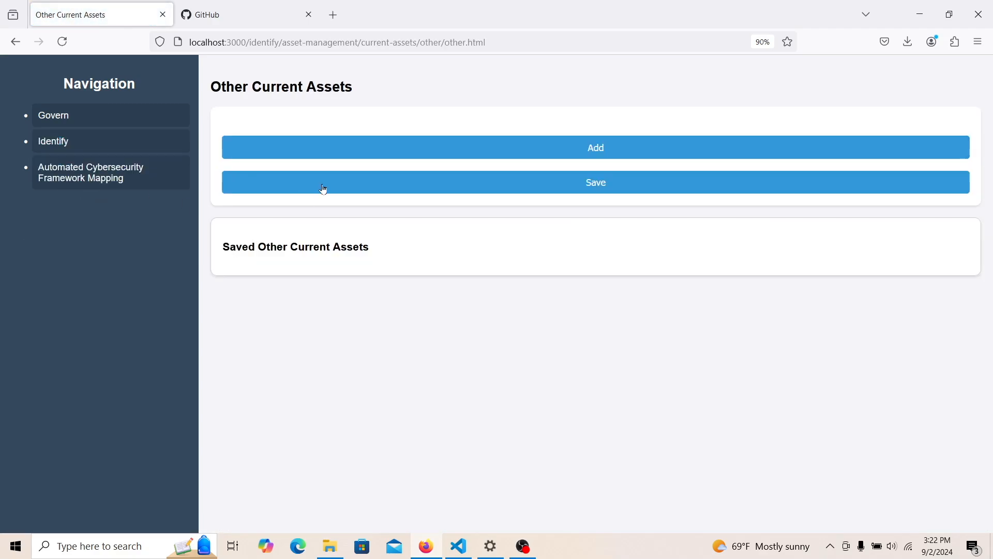
pyautogui.click(378, 150)
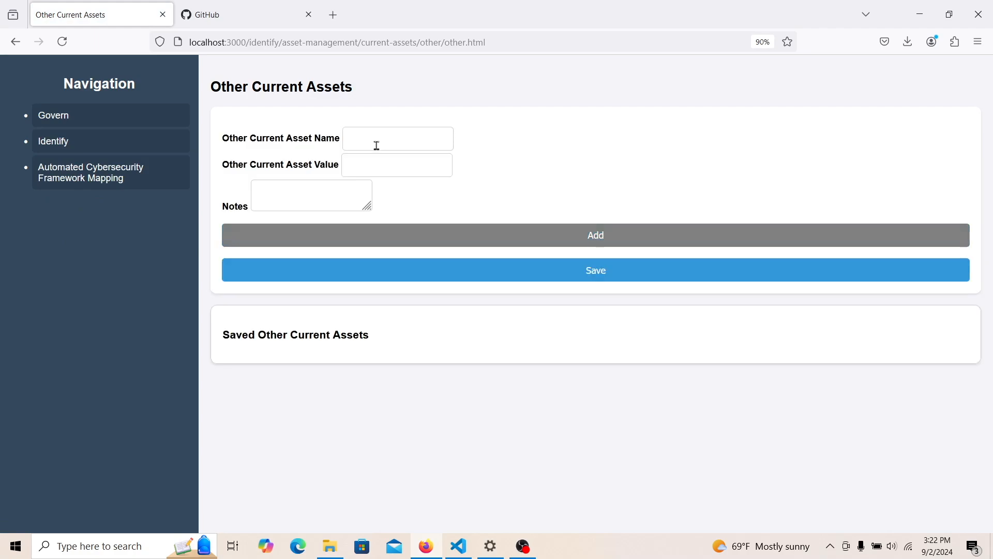
pyautogui.click(114, 142)
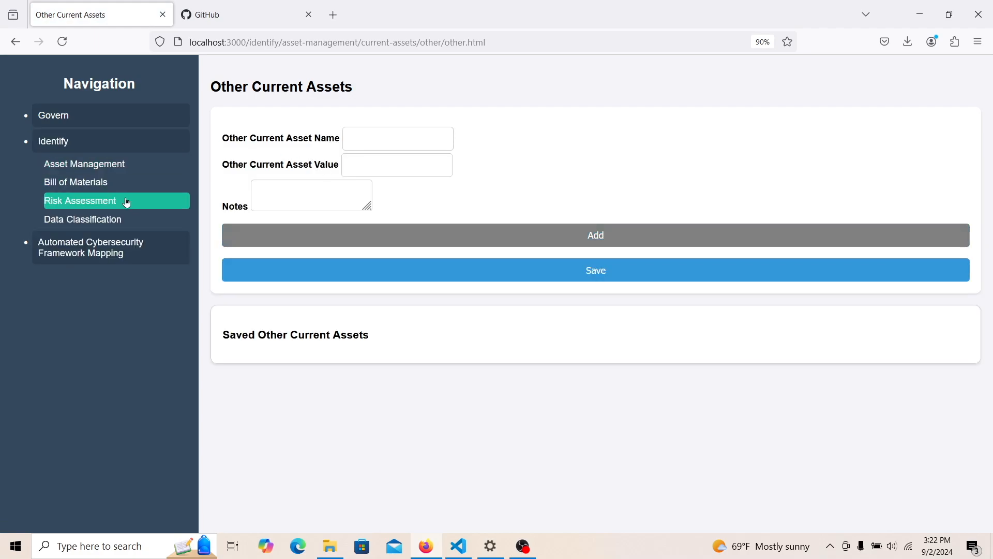
pyautogui.click(106, 164)
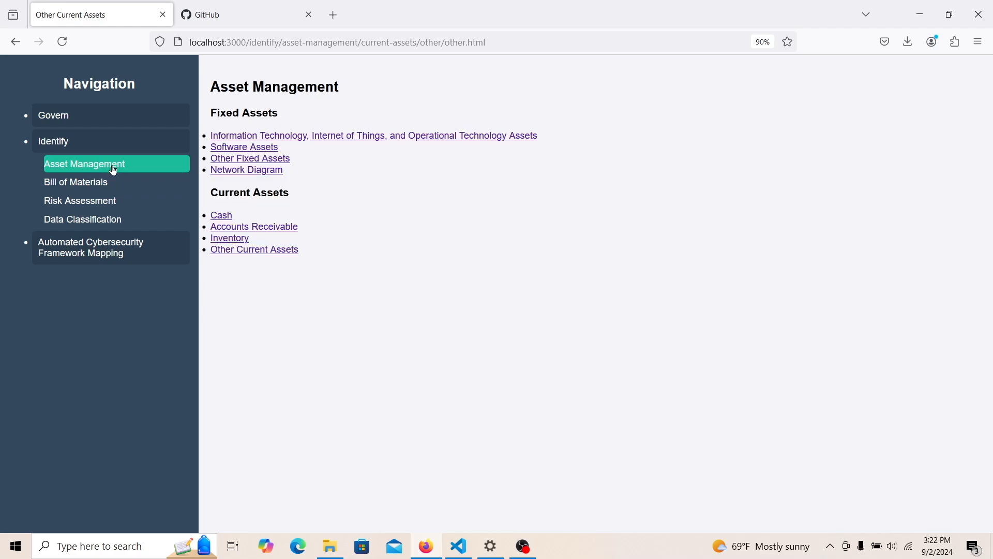
pyautogui.click(238, 242)
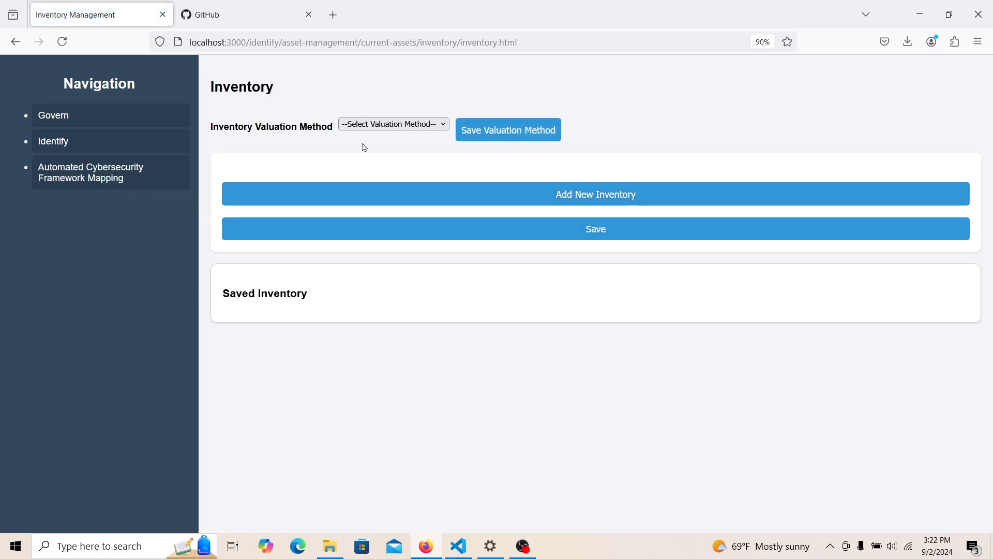
pyautogui.click(379, 126)
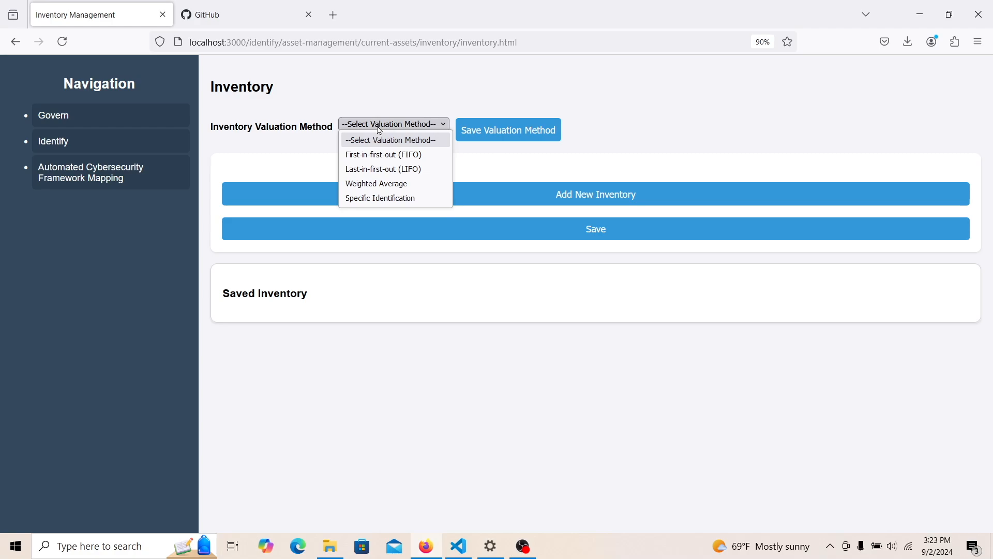
# - Set the inventory valuation method to First-in-first-out (FIFO) and add a blank inventory entry
pyautogui.click(376, 155)
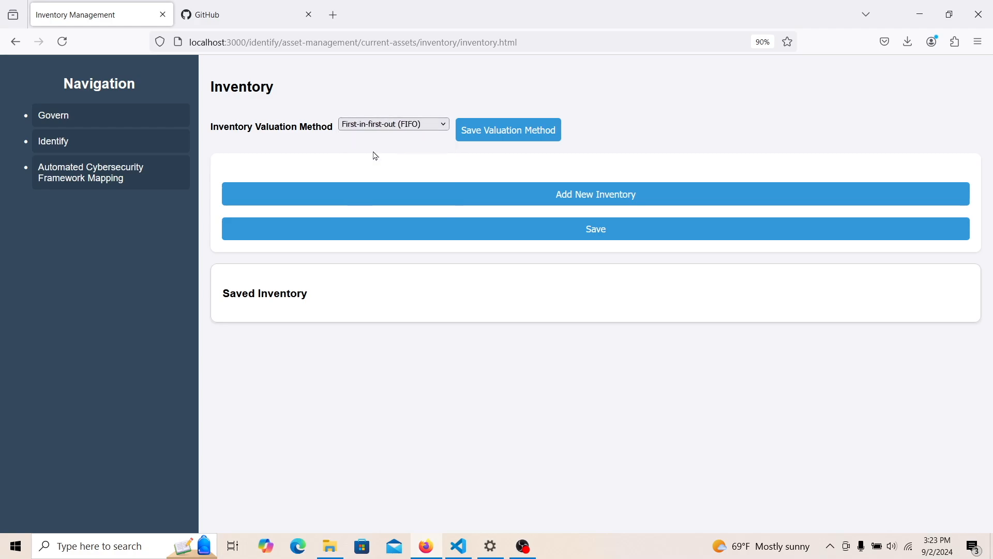
pyautogui.click(468, 204)
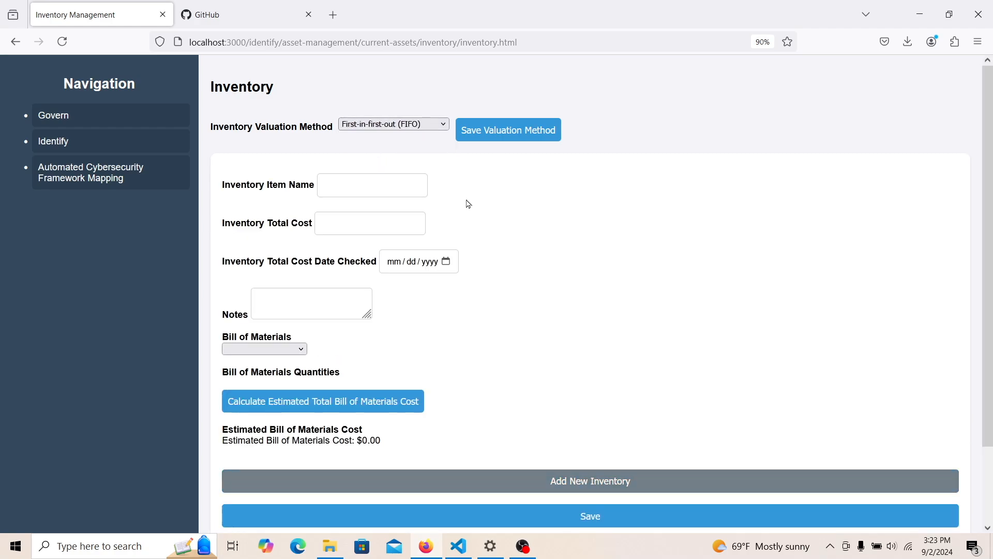
# - Enter inventory item 'Game Case 1' with total cost 10 and date checked 09/02/2024
pyautogui.moveTo(991, 247); pyautogui.dragTo(992, 279)
pyautogui.click(340, 147)
pyautogui.write('Game Cas')
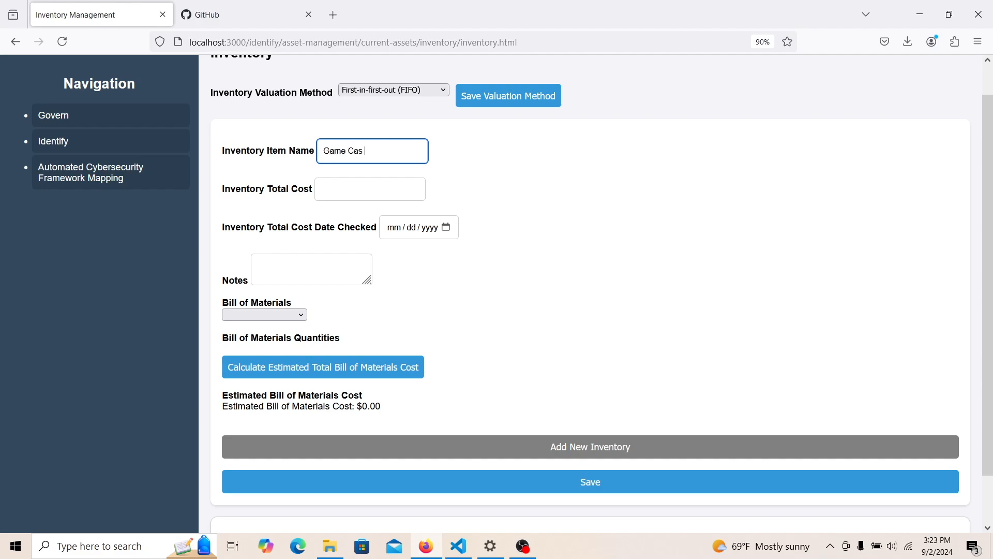
pyautogui.write('e 1')
pyautogui.click(375, 188)
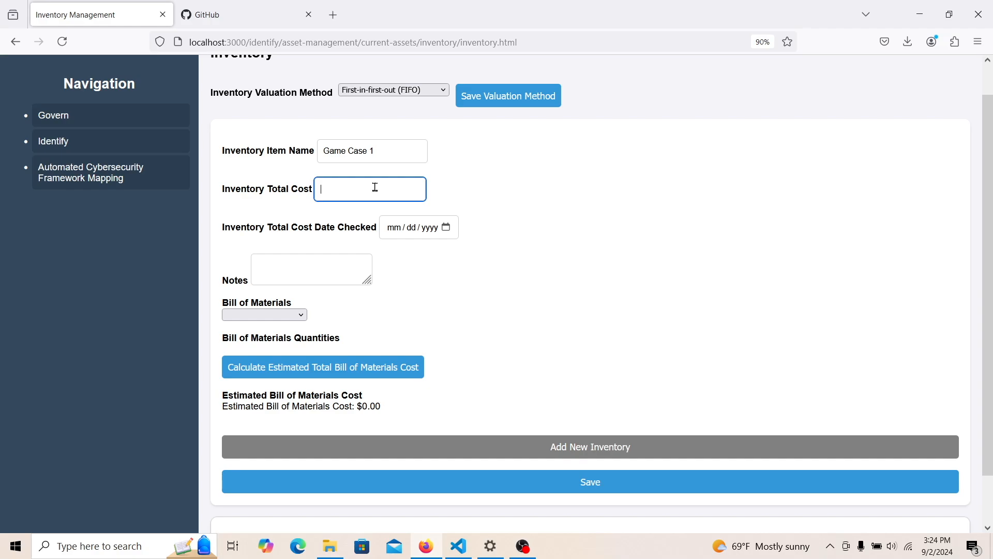
pyautogui.write('10')
pyautogui.click(446, 229)
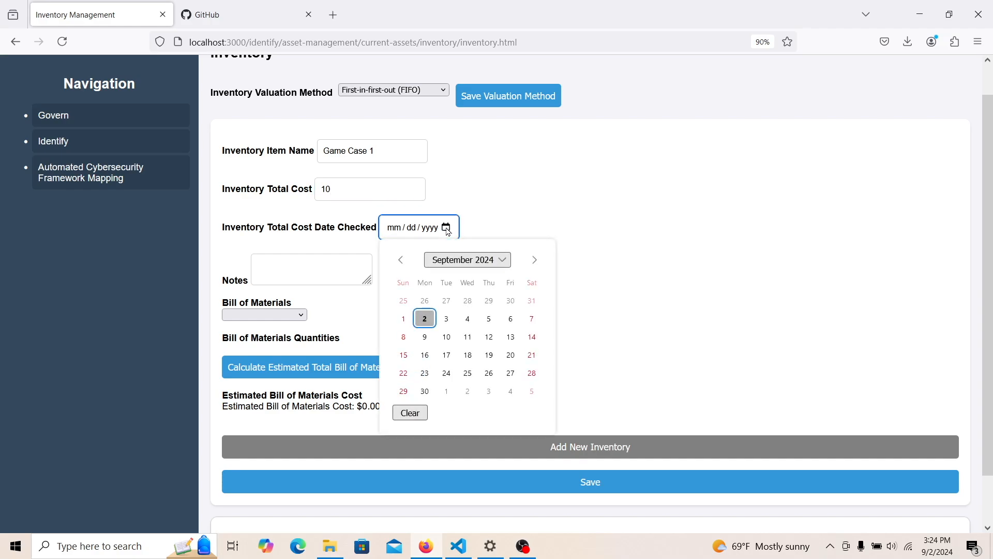
pyautogui.click(426, 325)
pyautogui.click(334, 270)
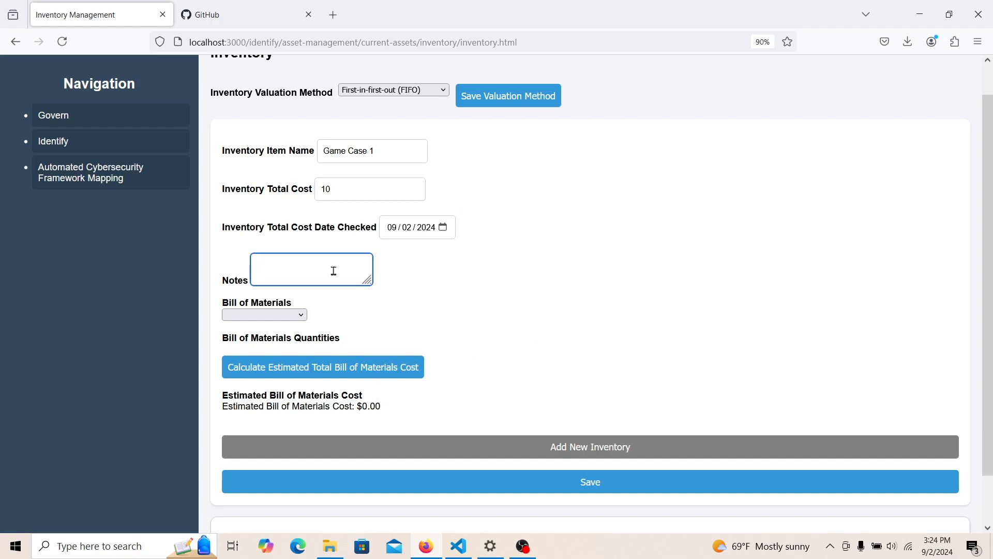
pyautogui.click(293, 314)
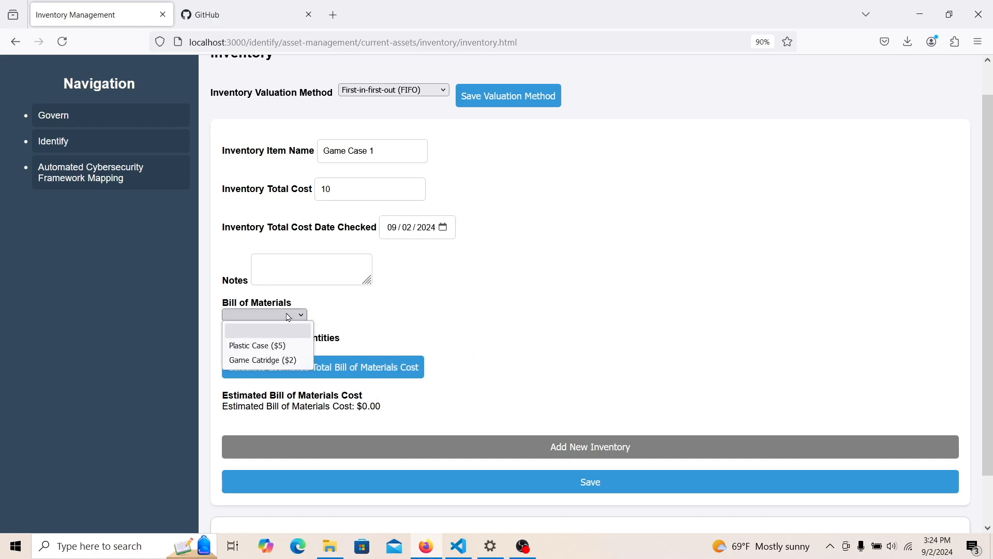
# - Add Plastic Case and Game Catridge components, with Plastic Case quantity 1 calculated
pyautogui.click(274, 344)
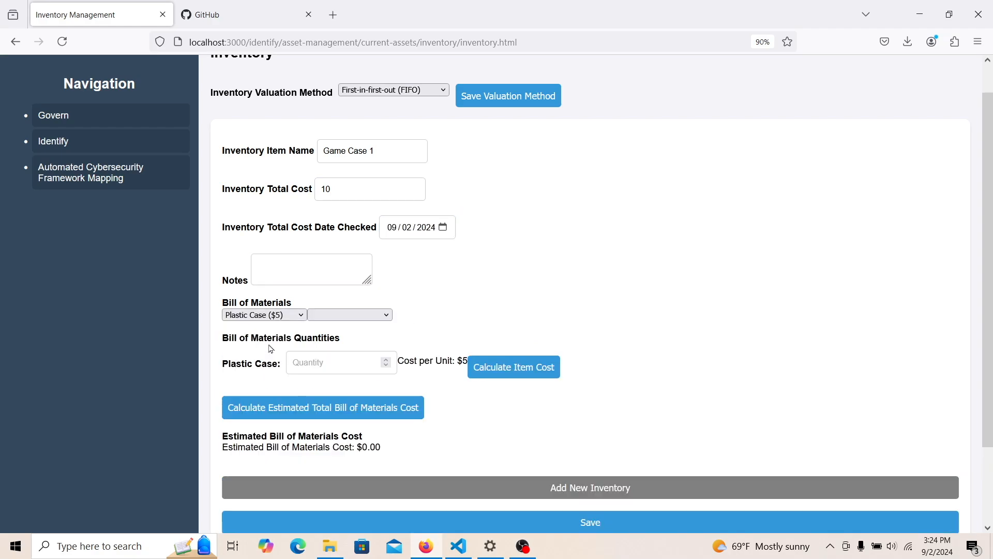
pyautogui.click(347, 317)
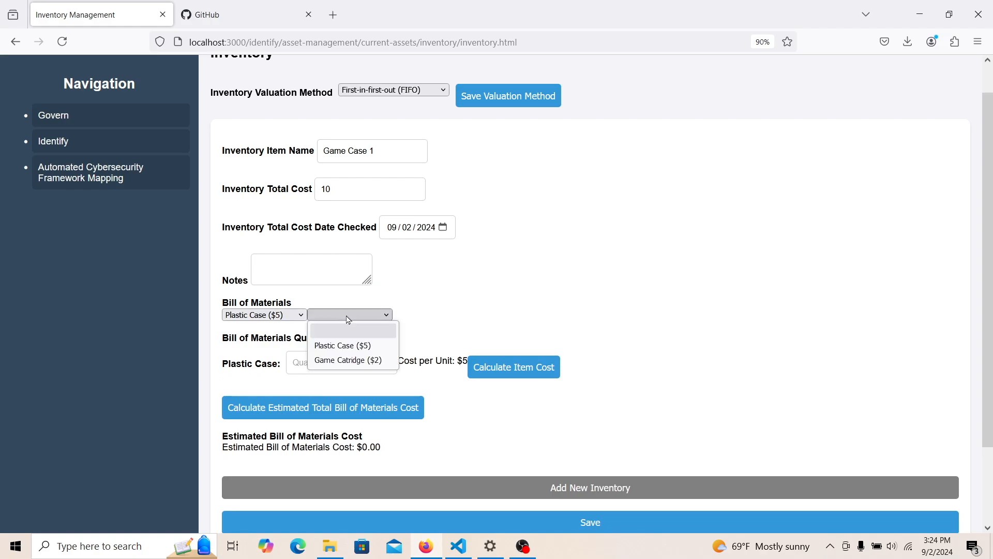
pyautogui.click(348, 357)
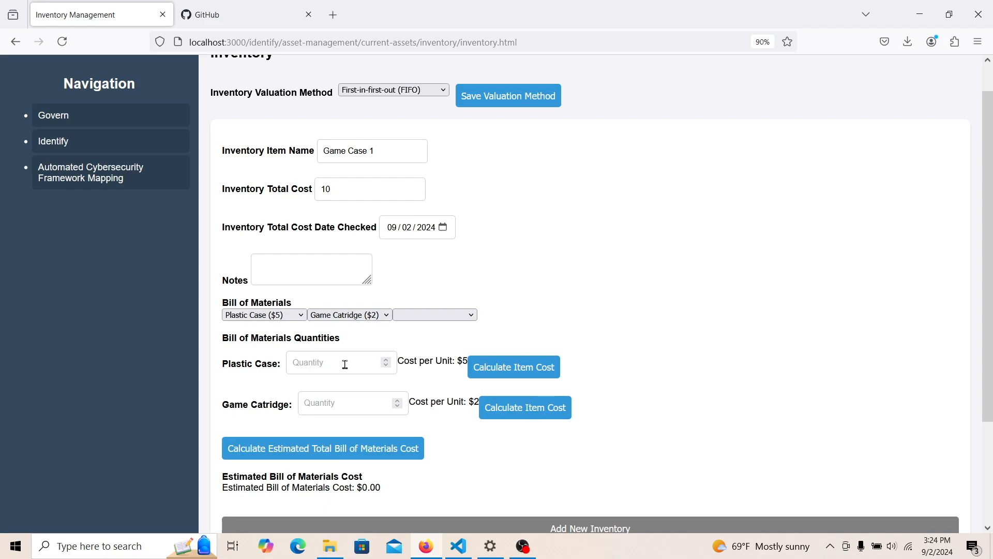
pyautogui.click(345, 365)
pyautogui.write('1')
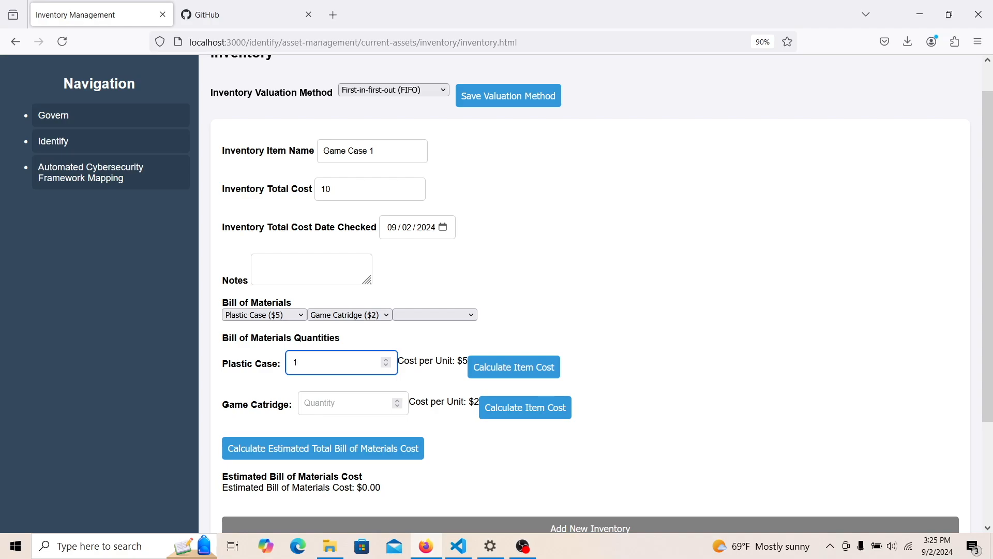
pyautogui.click(492, 379)
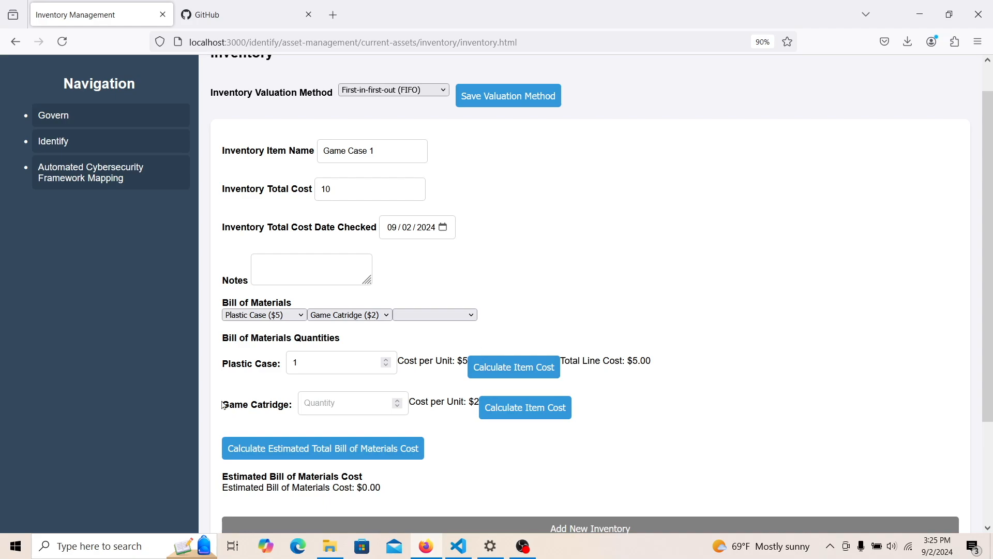
# - Set Game Catridge quantity 2, compute the $9.00 total, and save Game Case 1
pyautogui.click(335, 407)
pyautogui.write('2')
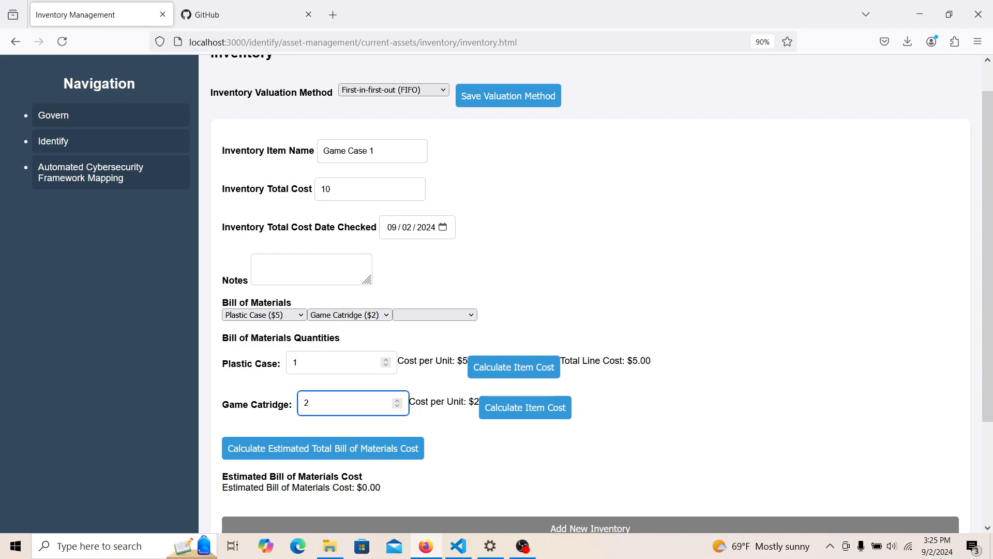
pyautogui.click(511, 418)
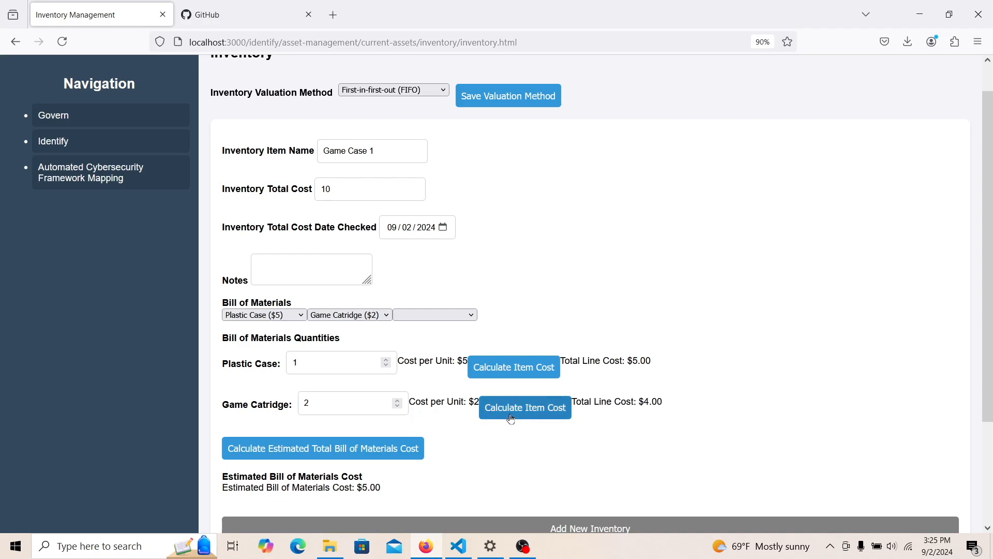
pyautogui.click(401, 461)
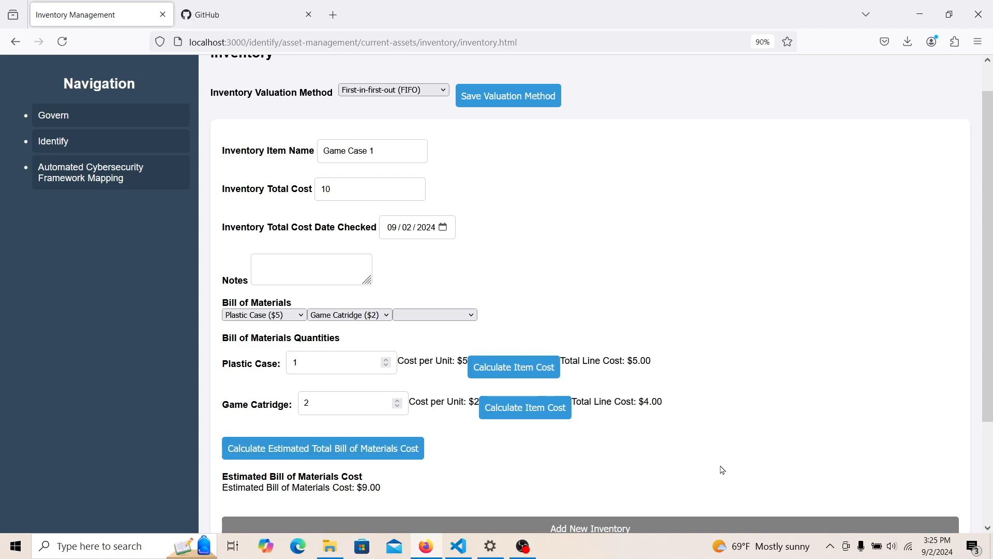
pyautogui.scroll(-3, 776, 305)
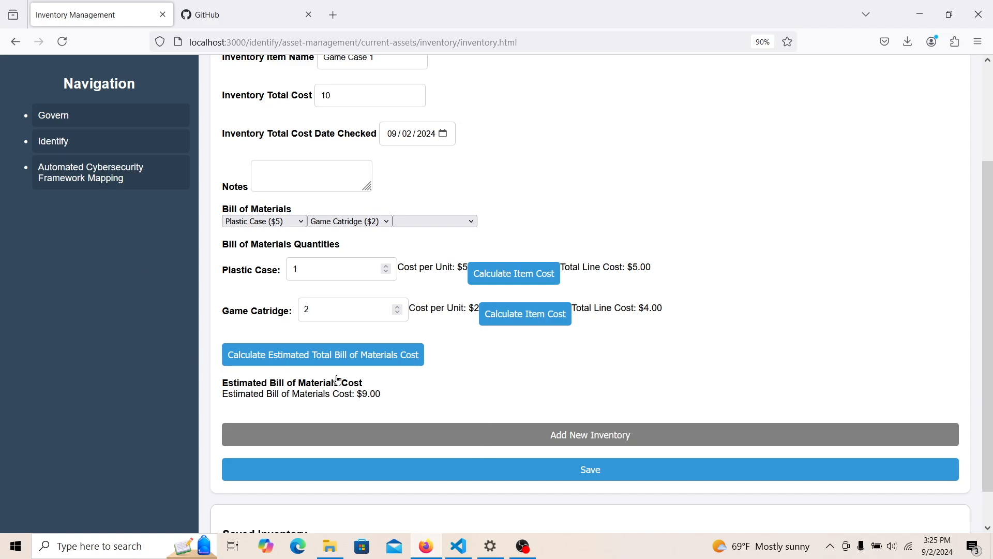
pyautogui.click(597, 473)
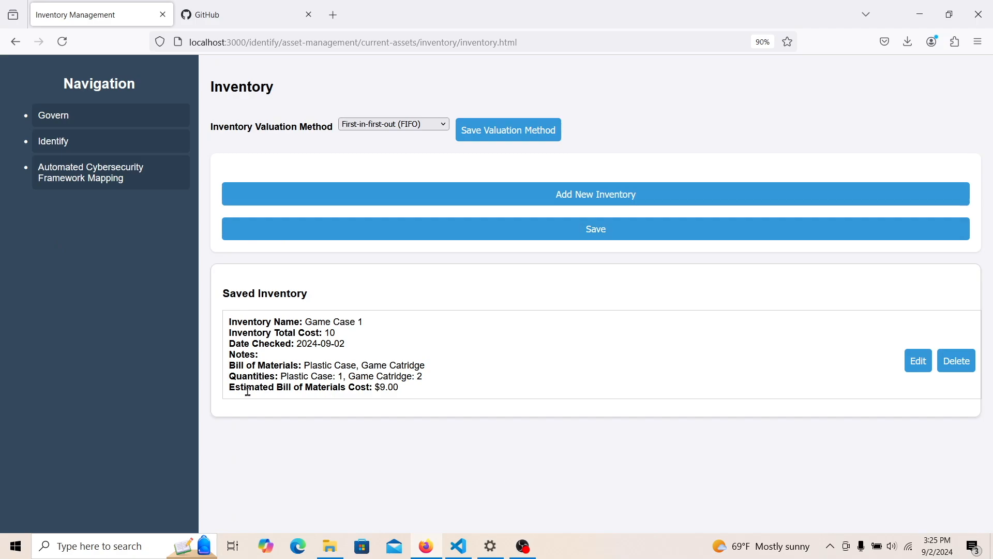
# - Go to Identify > Risk Assessment and open the Asset Risk Prioritization diagram
pyautogui.doubleClick(59, 143)
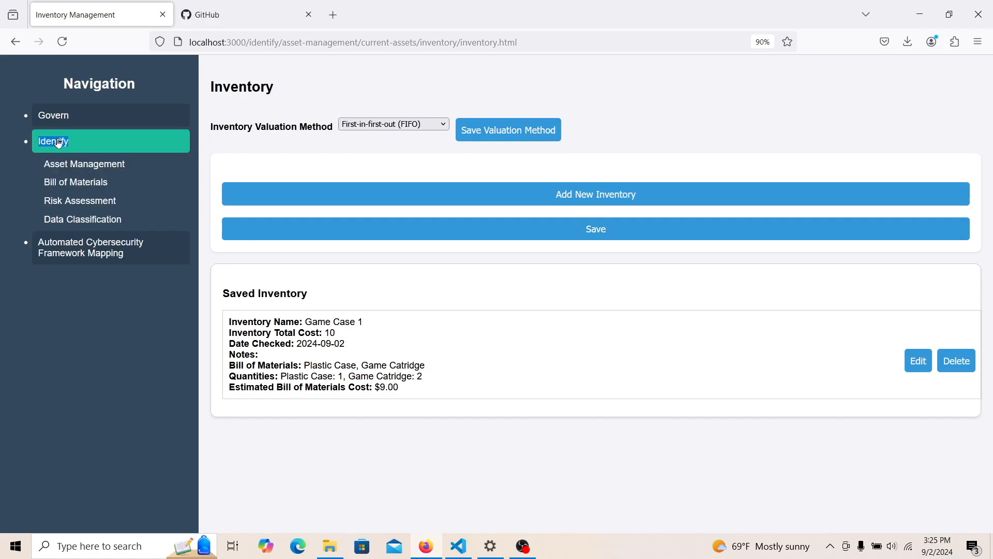
pyautogui.click(80, 203)
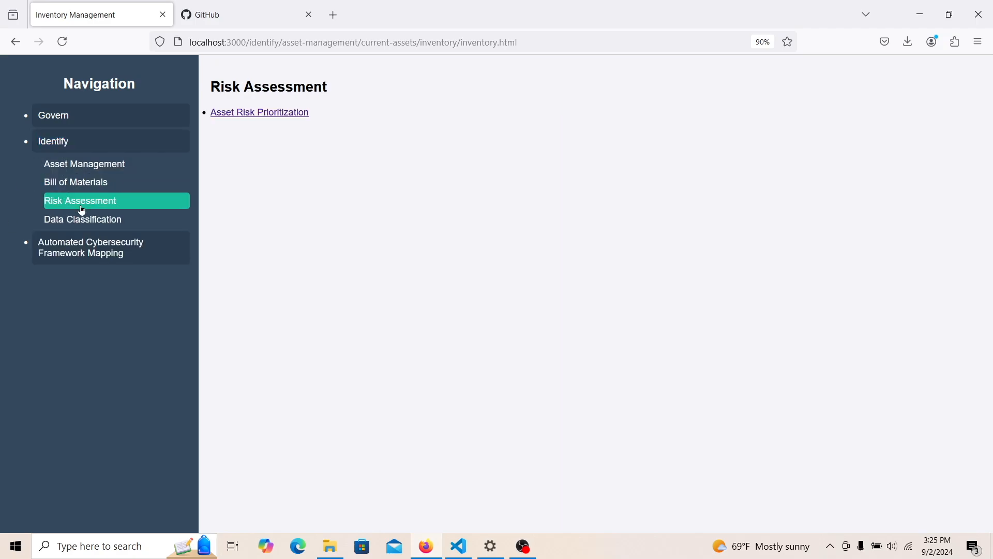
pyautogui.click(233, 110)
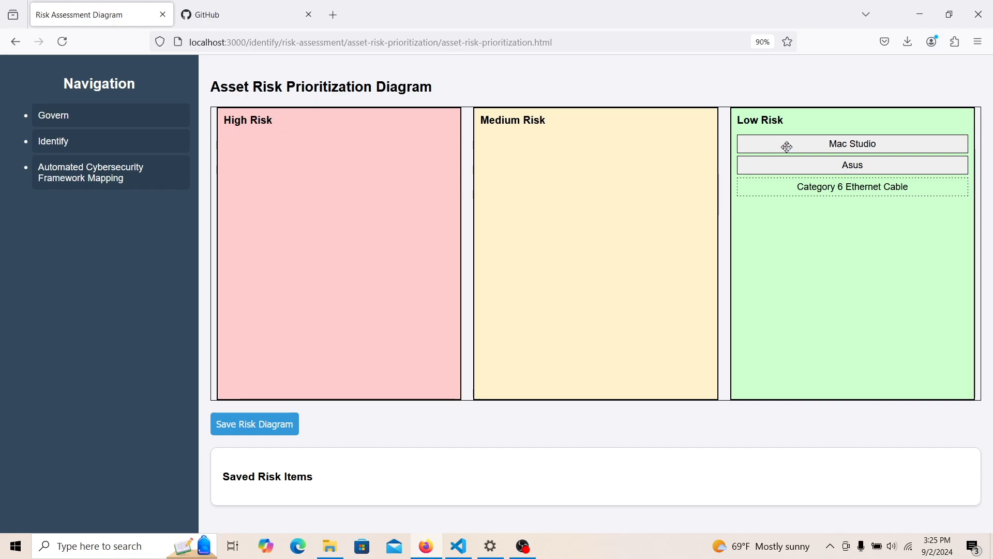
# - Keep Mac Studio in Low Risk, move Asus into Medium Risk, and save the diagram
pyautogui.moveTo(785, 147); pyautogui.dragTo(325, 185)
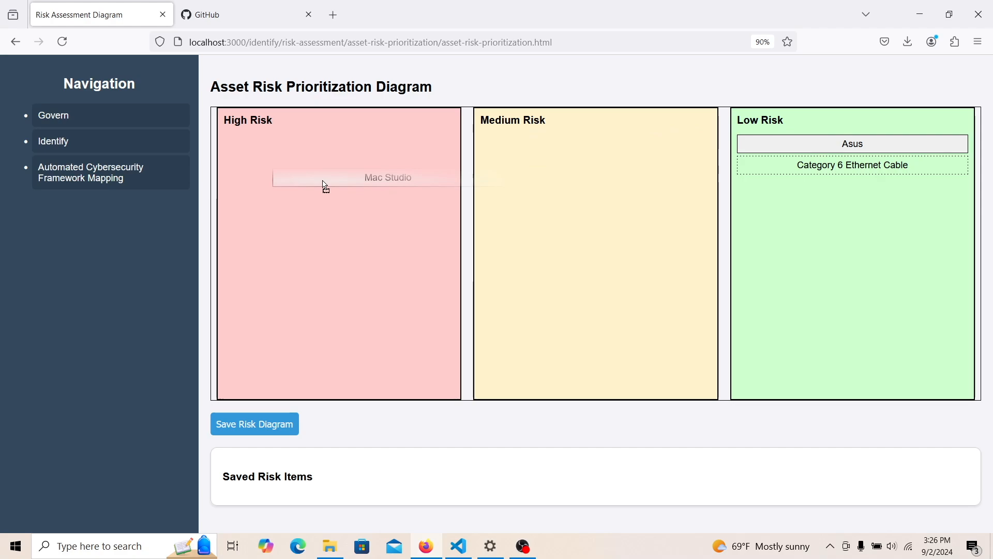
pyautogui.moveTo(325, 185); pyautogui.dragTo(796, 233)
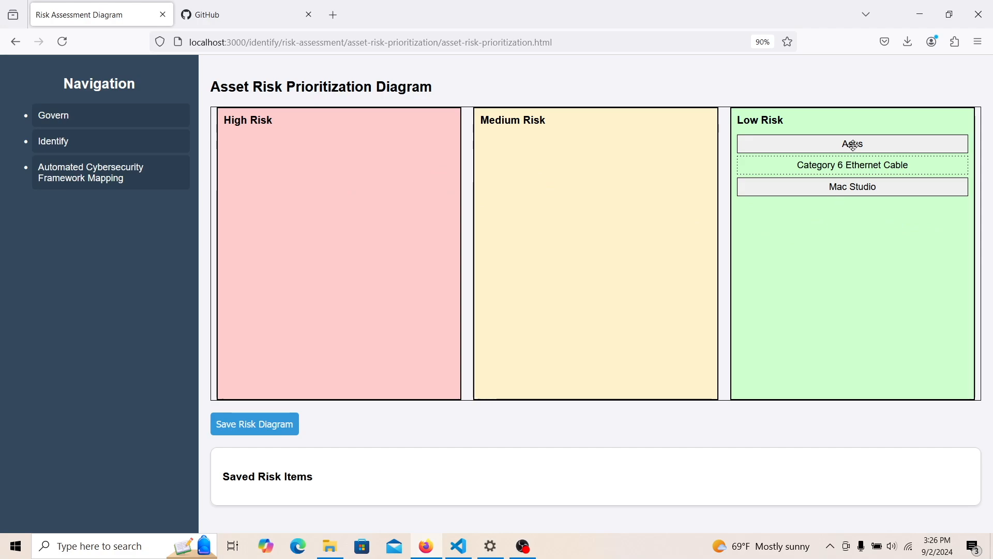
pyautogui.moveTo(854, 145); pyautogui.dragTo(588, 212)
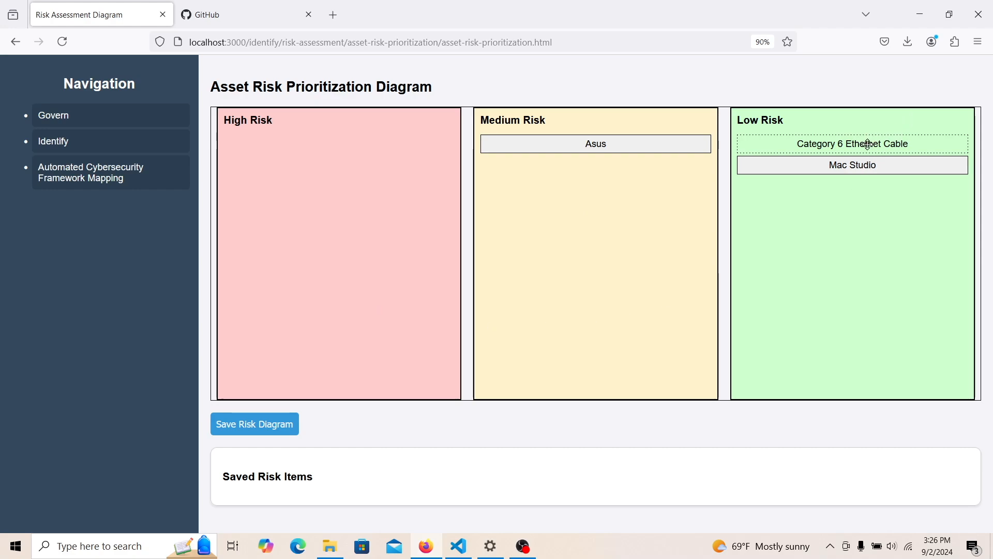
pyautogui.moveTo(868, 144); pyautogui.dragTo(843, 258)
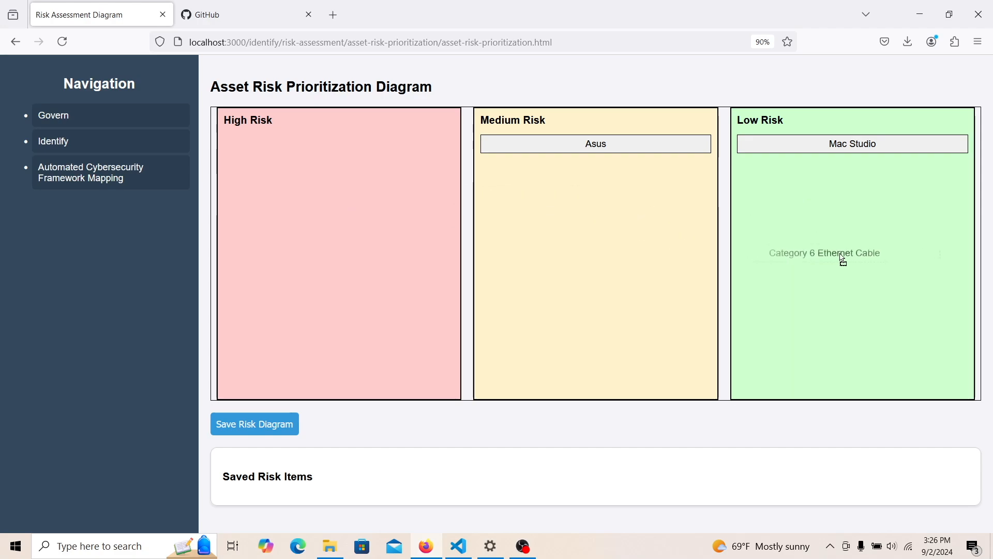
pyautogui.moveTo(843, 259); pyautogui.dragTo(844, 259)
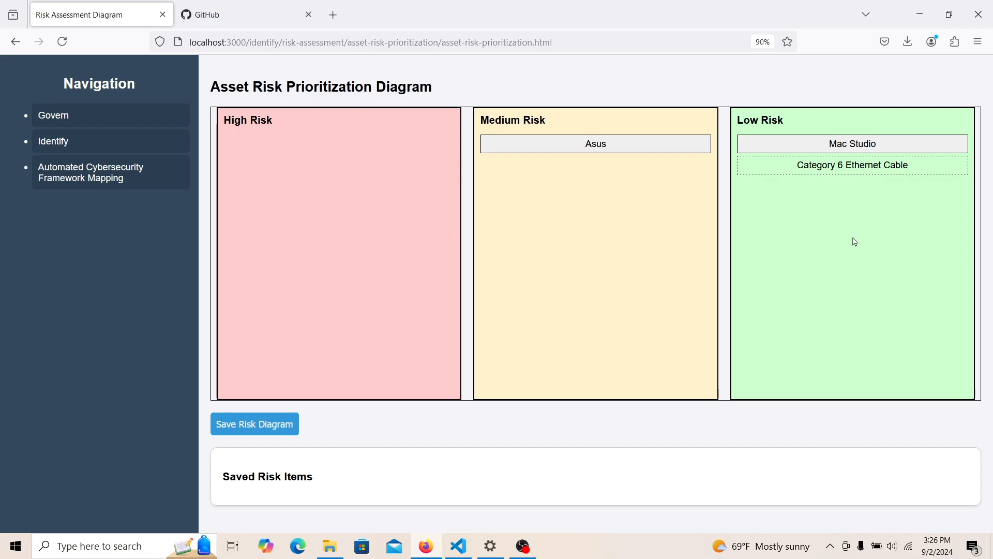
pyautogui.click(238, 424)
pyautogui.click(597, 314)
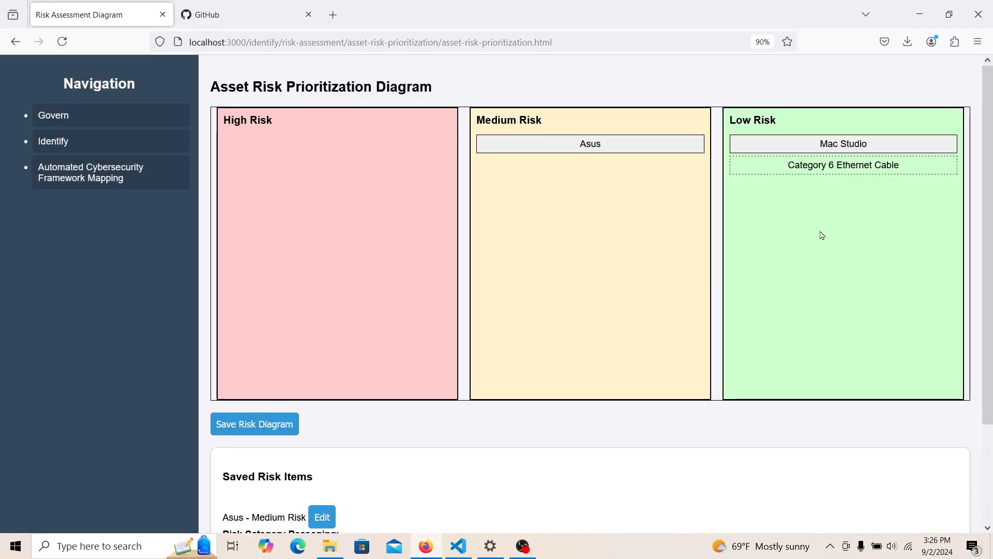
# - Move Category 6 Ethernet Cable into Medium Risk under Asus and save again
pyautogui.moveTo(839, 168); pyautogui.dragTo(611, 214)
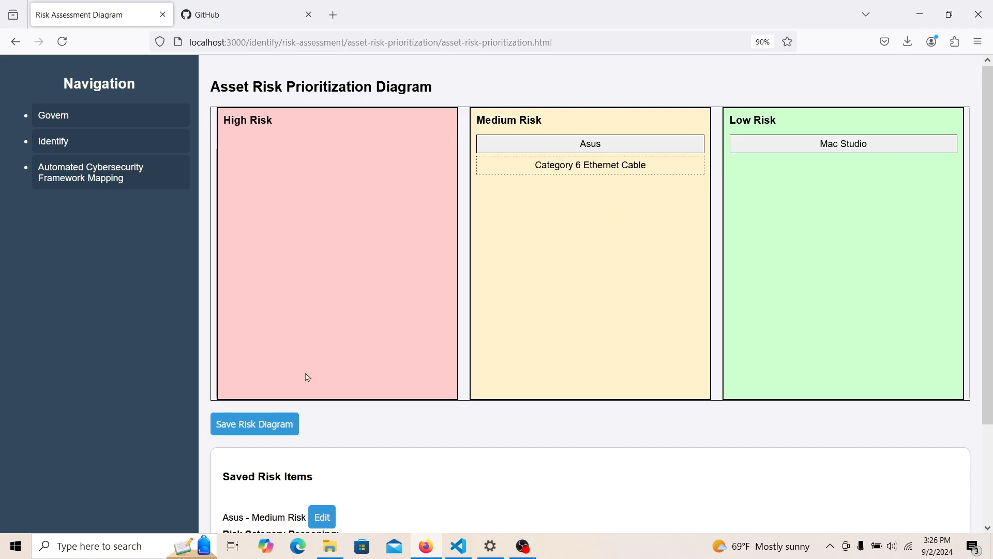
pyautogui.click(259, 423)
pyautogui.click(603, 315)
pyautogui.scroll(-3, 989, 259)
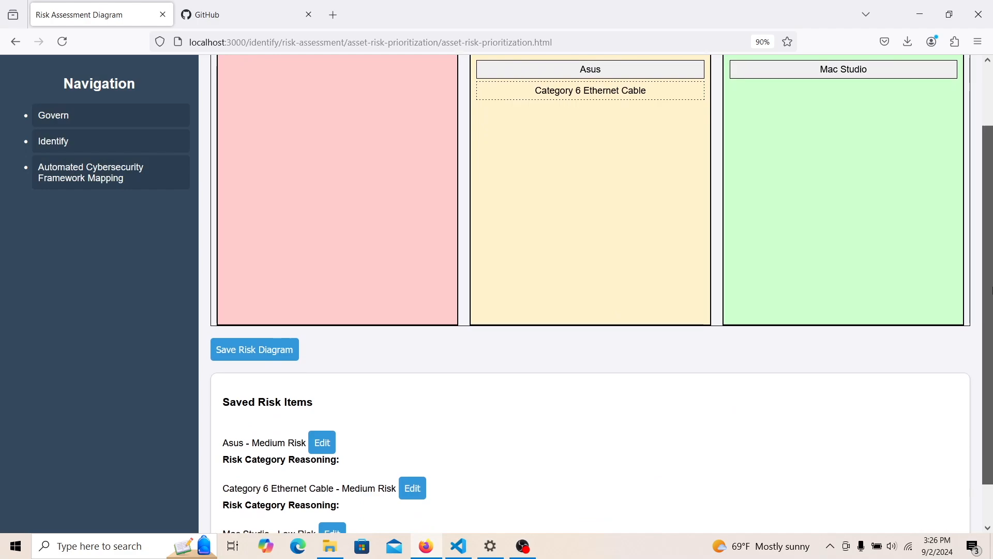
# - Save the Asus risk reason stating it's an old computer
pyautogui.moveTo(991, 284); pyautogui.dragTo(991, 327)
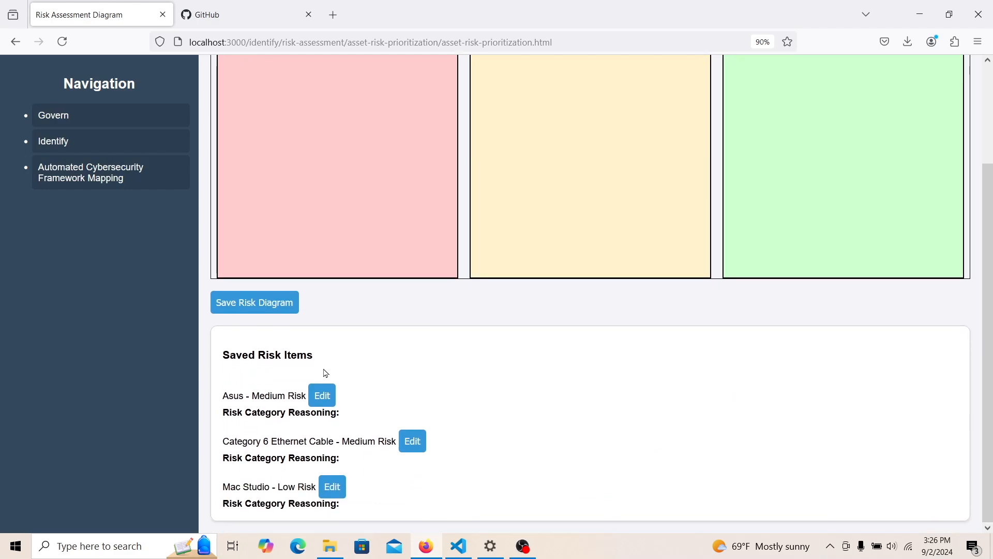
pyautogui.click(321, 396)
pyautogui.click(413, 396)
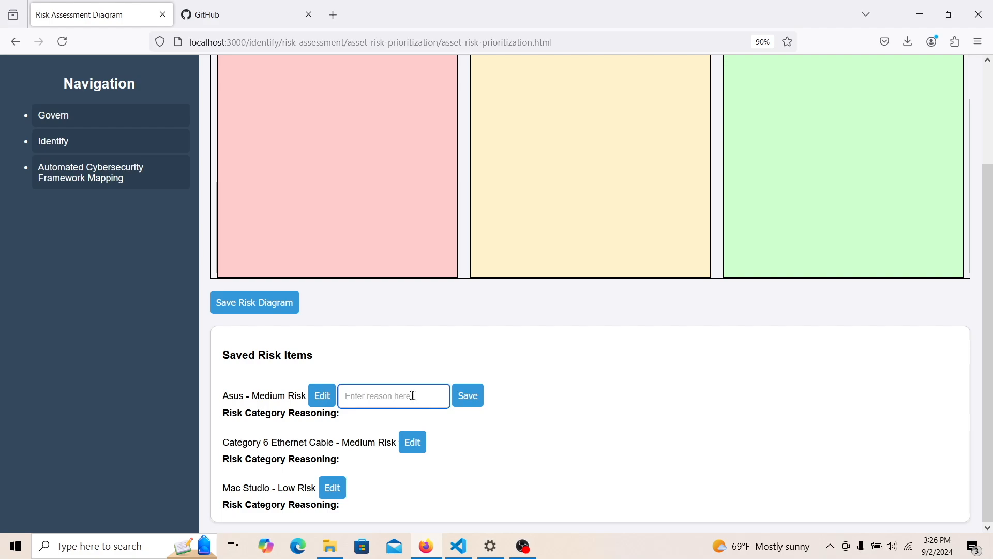
pyautogui.write("It's an old")
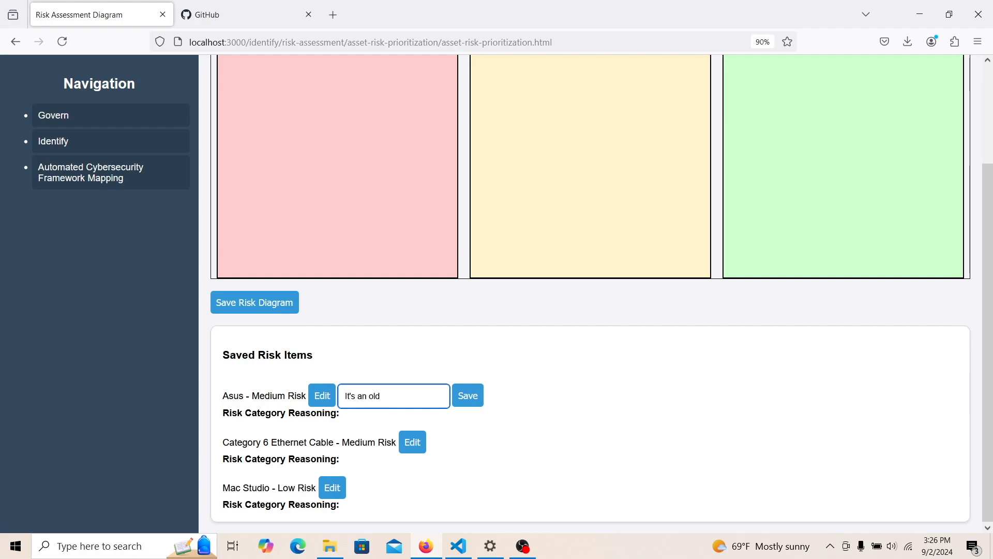
pyautogui.write(' computer.')
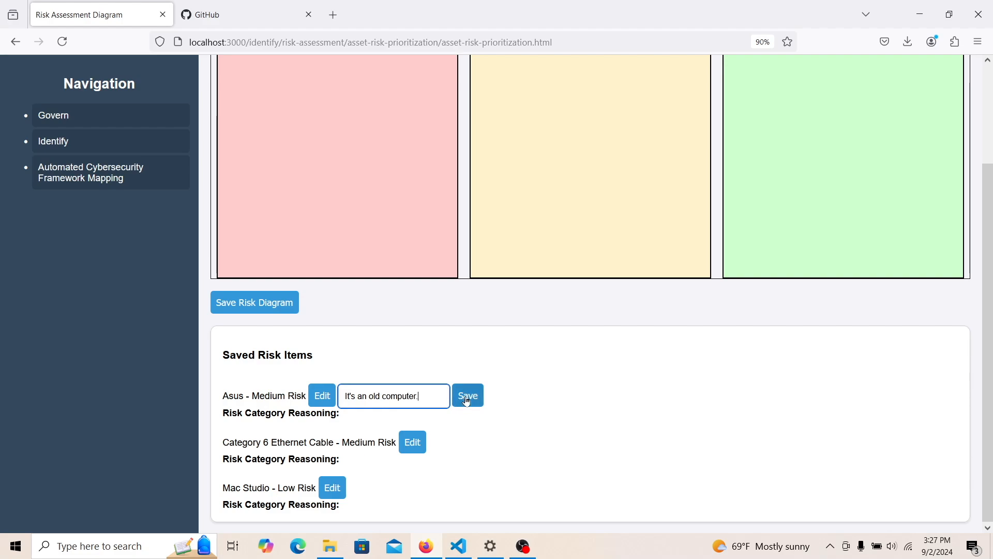
pyautogui.click(464, 396)
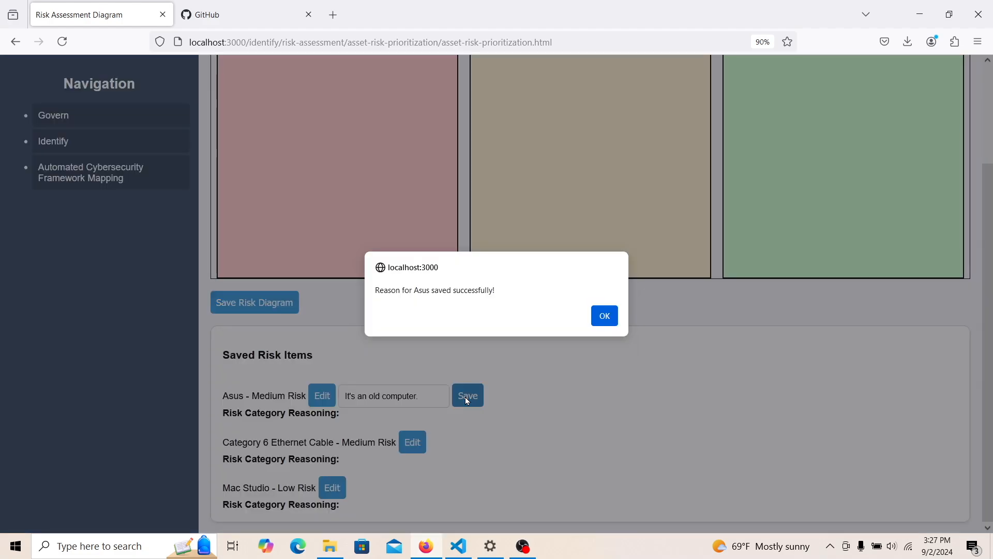
pyautogui.click(600, 321)
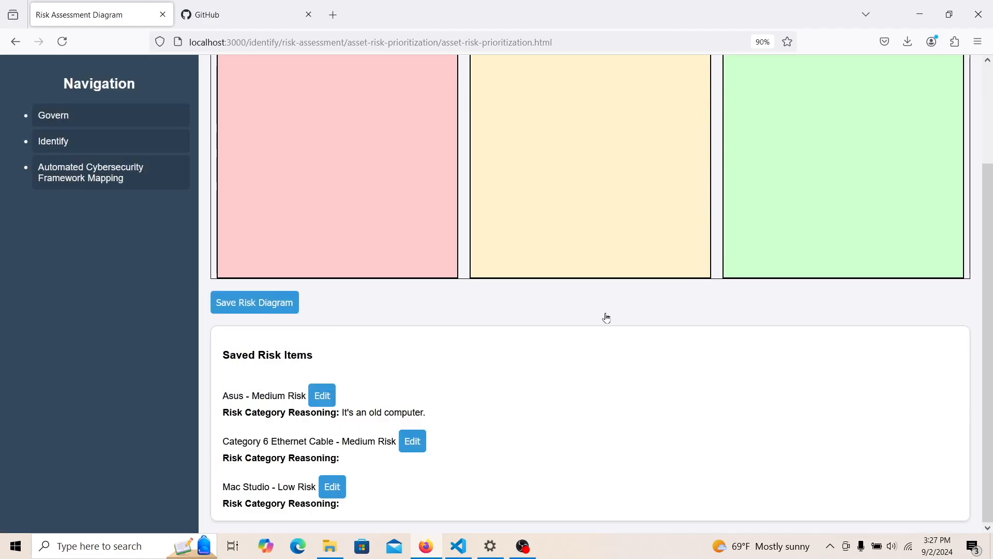
# - Save the Ethernet cable's reason: it's in a high traffic area on the ground
pyautogui.click(414, 446)
pyautogui.click(494, 444)
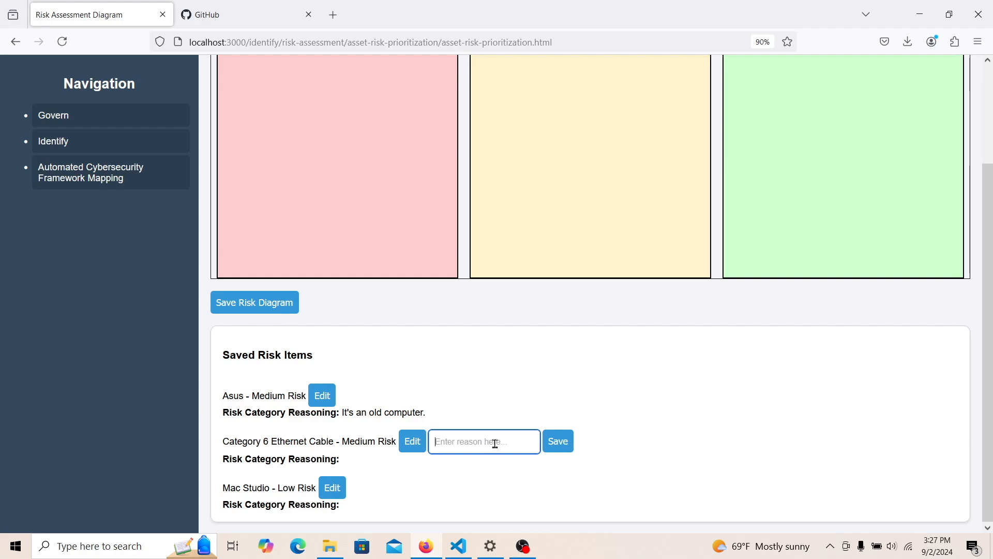
pyautogui.write("It's in ")
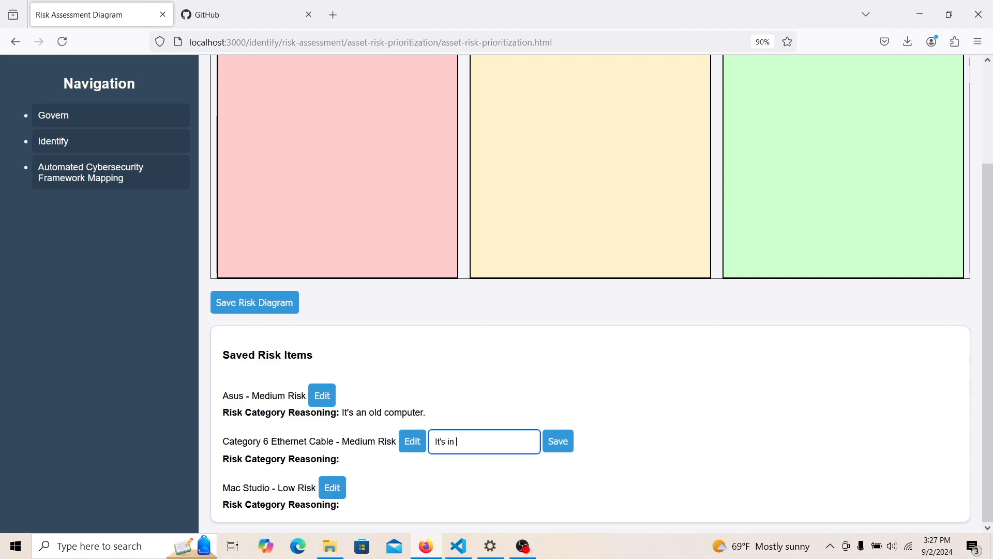
pyautogui.write('a high')
pyautogui.press('BackSpace')
pyautogui.press('BackSpace')
pyautogui.write('gh traffic area on the')
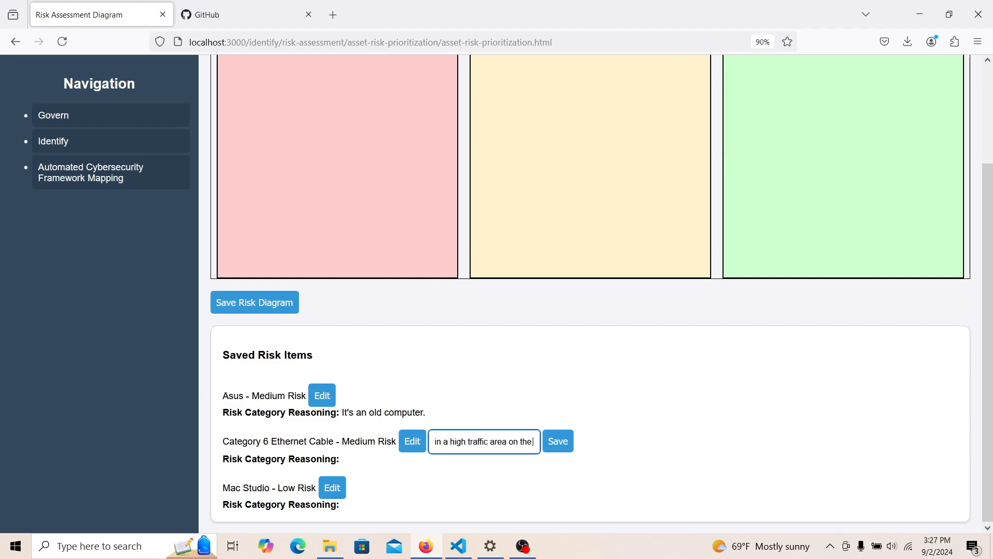
pyautogui.write(' ground.')
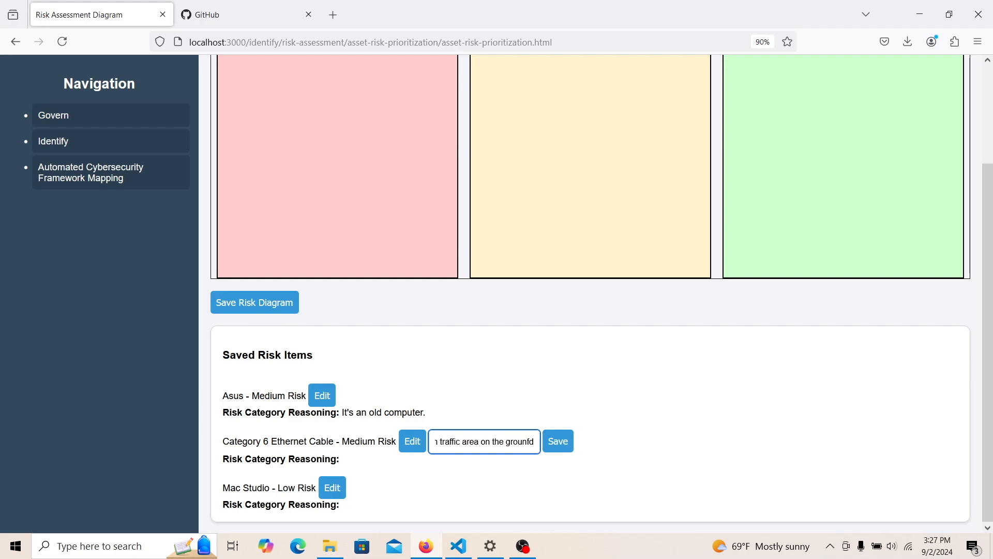
pyautogui.click(546, 444)
pyautogui.click(601, 316)
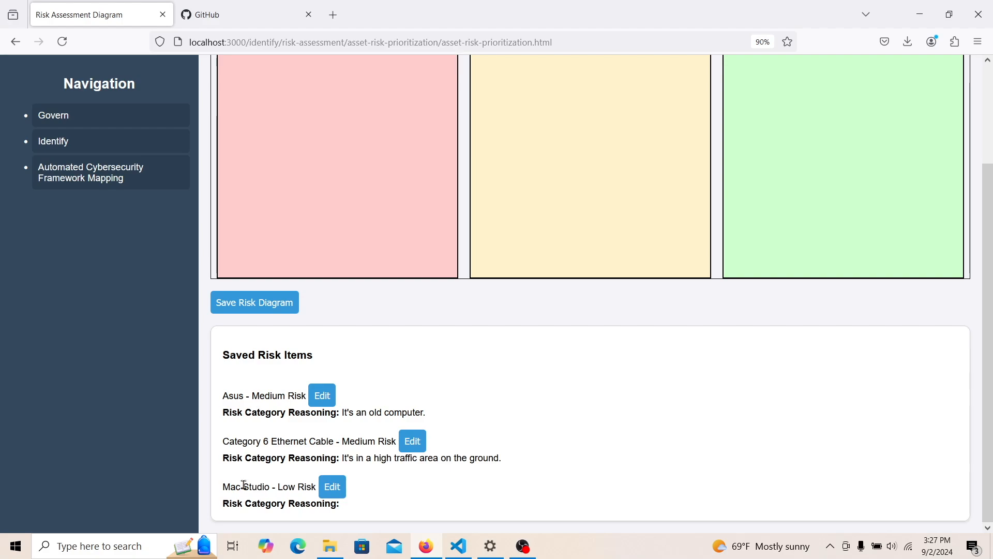
# - Save Mac Studio's reason: "It's new and up to date."
pyautogui.click(331, 487)
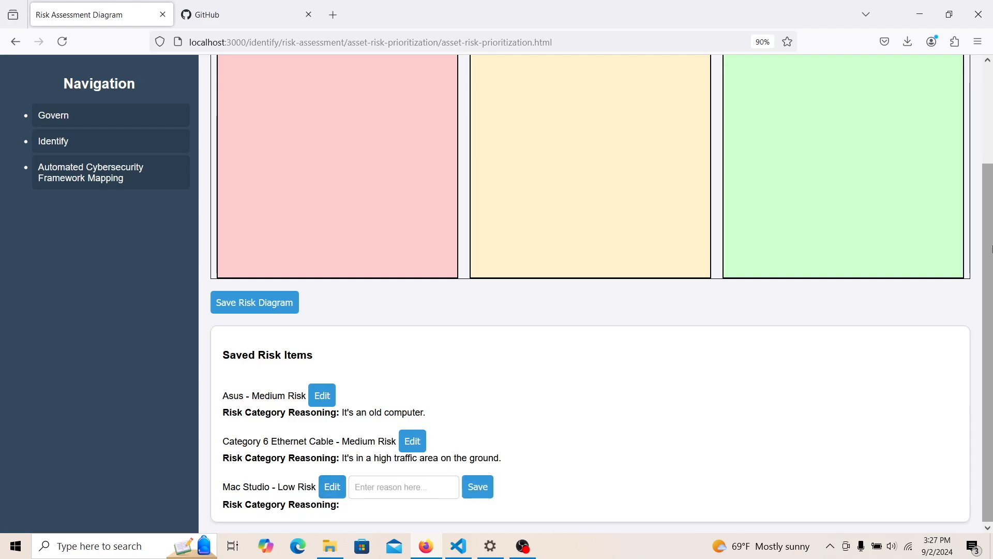
pyautogui.click(377, 488)
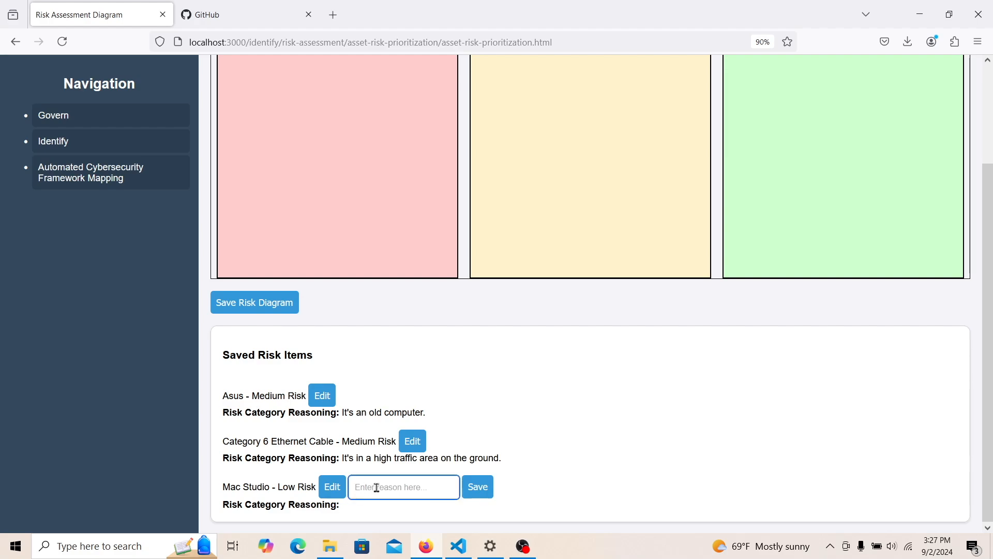
pyautogui.write('I')
pyautogui.write("t's new a")
pyautogui.write('nd y')
pyautogui.write('up to date.')
pyautogui.click(481, 497)
pyautogui.click(600, 317)
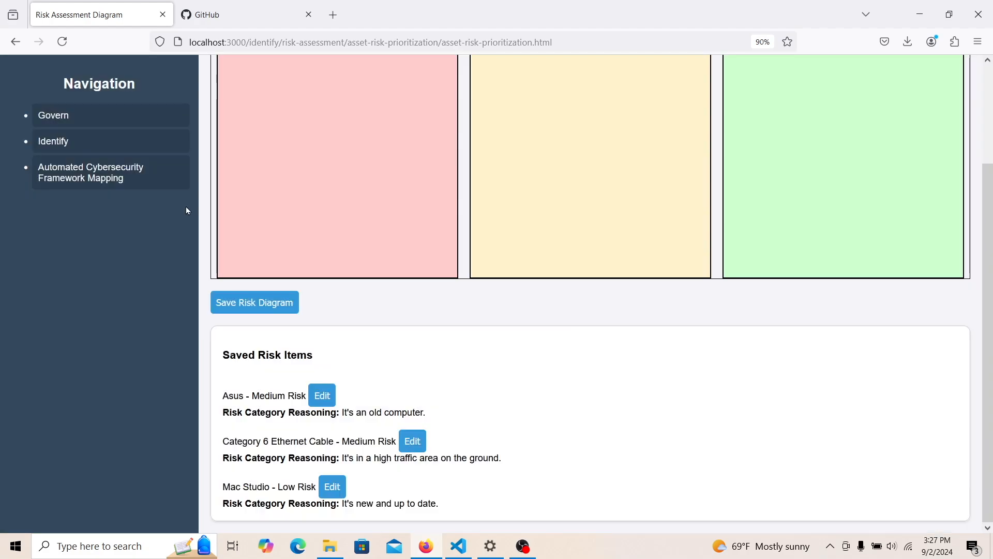
pyautogui.moveTo(83, 144)
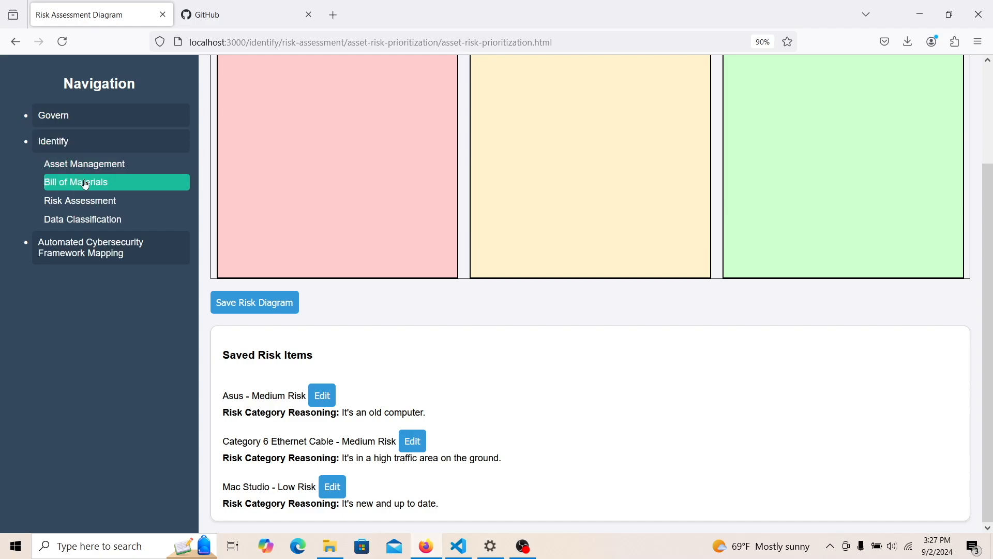
# - Open the Data Classification diagram page and bring up a blank new data type form
pyautogui.click(84, 220)
pyautogui.click(247, 112)
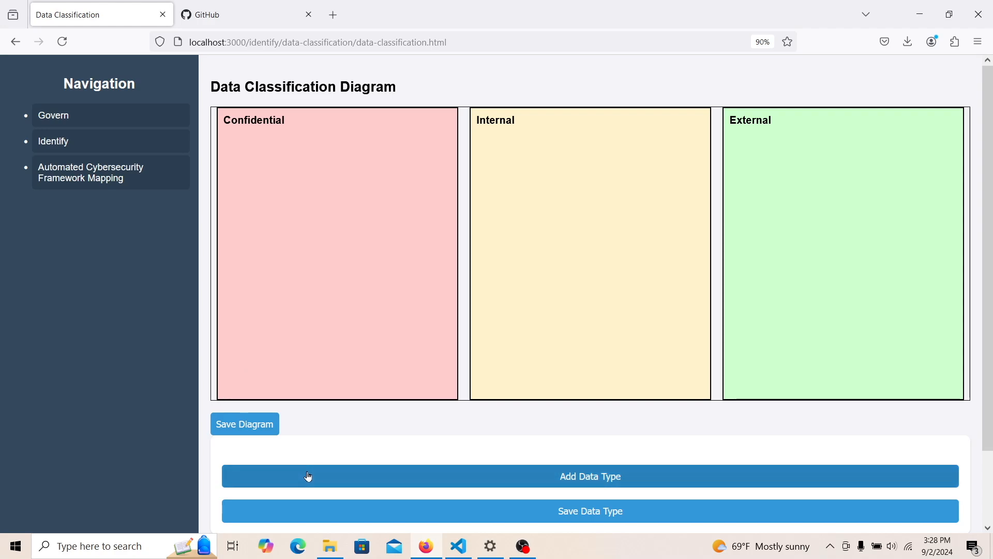
pyautogui.click(334, 483)
pyautogui.scroll(-3, 991, 287)
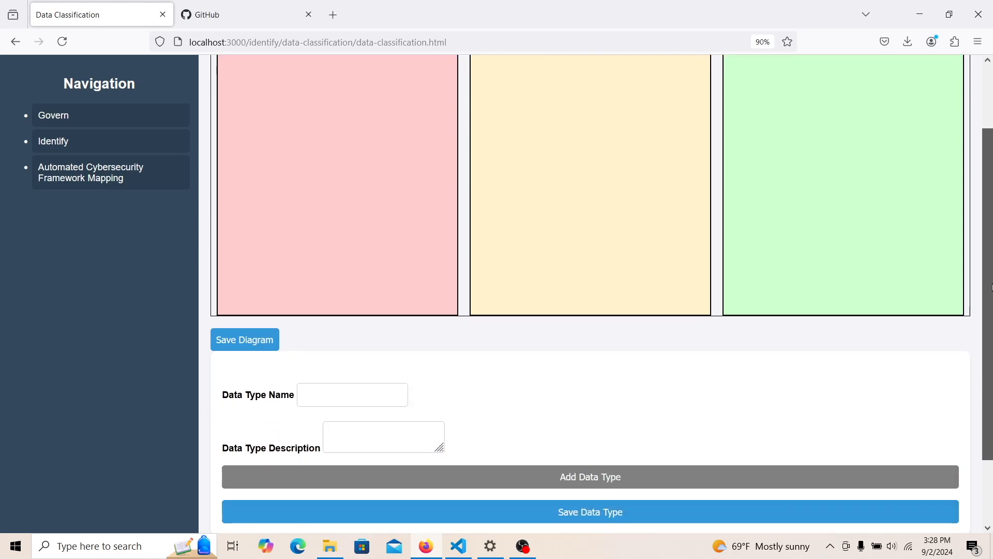
# - Save data type 'Bi-weekly Cybersecurity Risk Emails', described as emails about bi-weekly meeting results
pyautogui.click(369, 393)
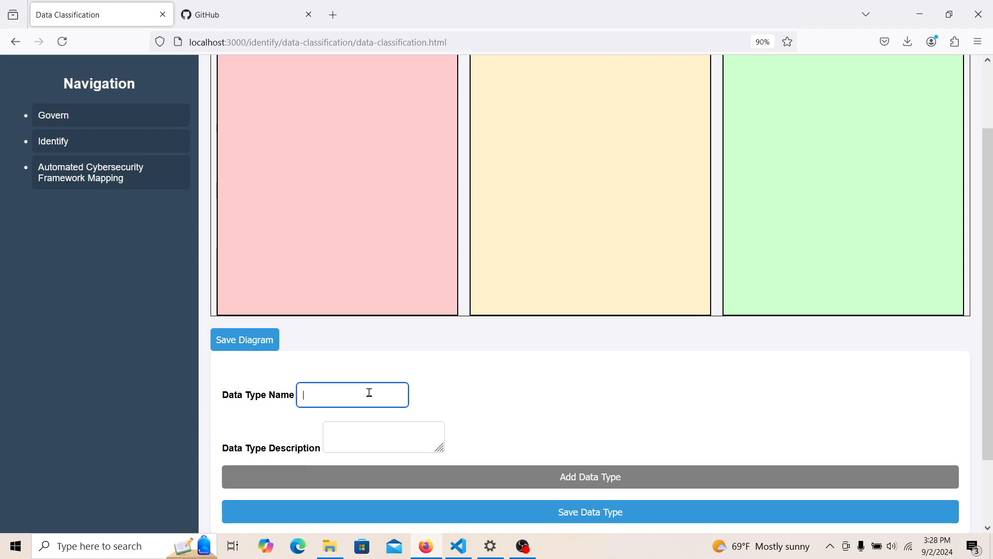
pyautogui.write('Email')
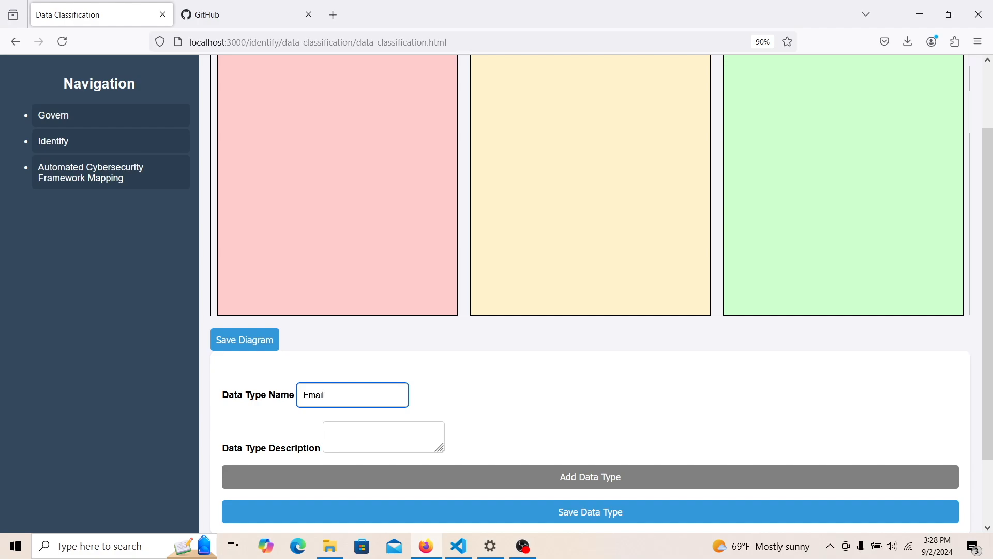
pyautogui.press('BackSpace')
pyautogui.press('BackSpace')
pyautogui.press('BackSpace')
pyautogui.press('BackSpace')
pyautogui.press('BackSpace')
pyautogui.write('Cybersecurity R')
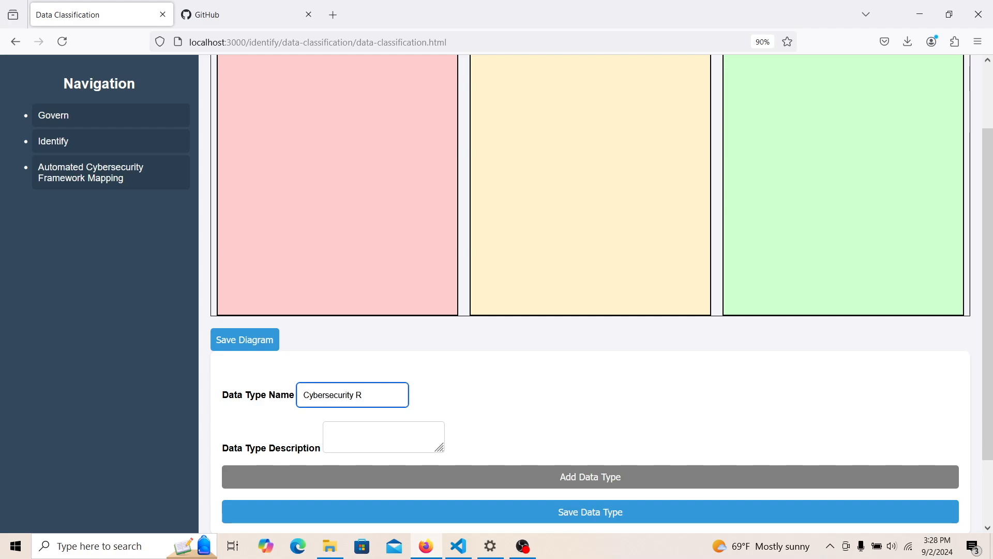
pyautogui.write('isk Emails')
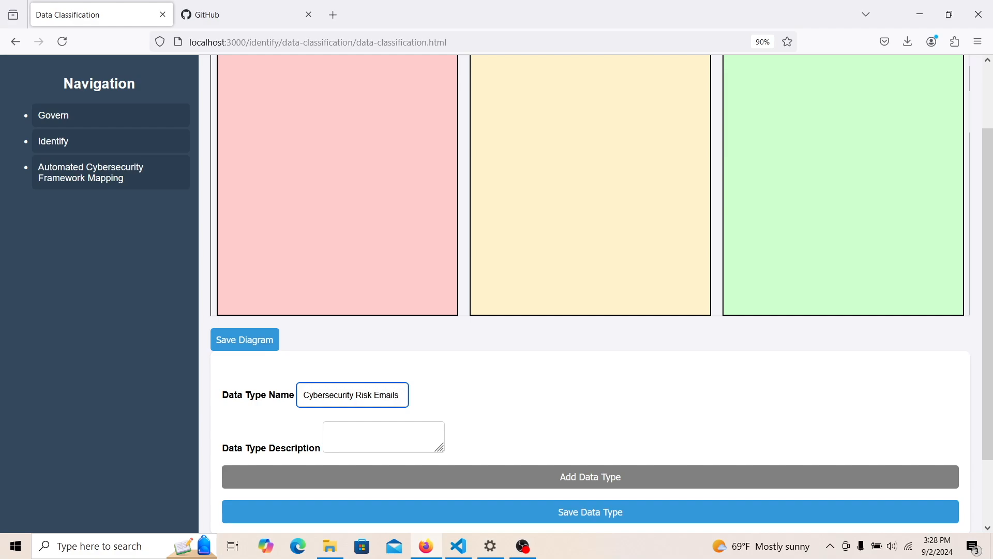
pyautogui.click(372, 427)
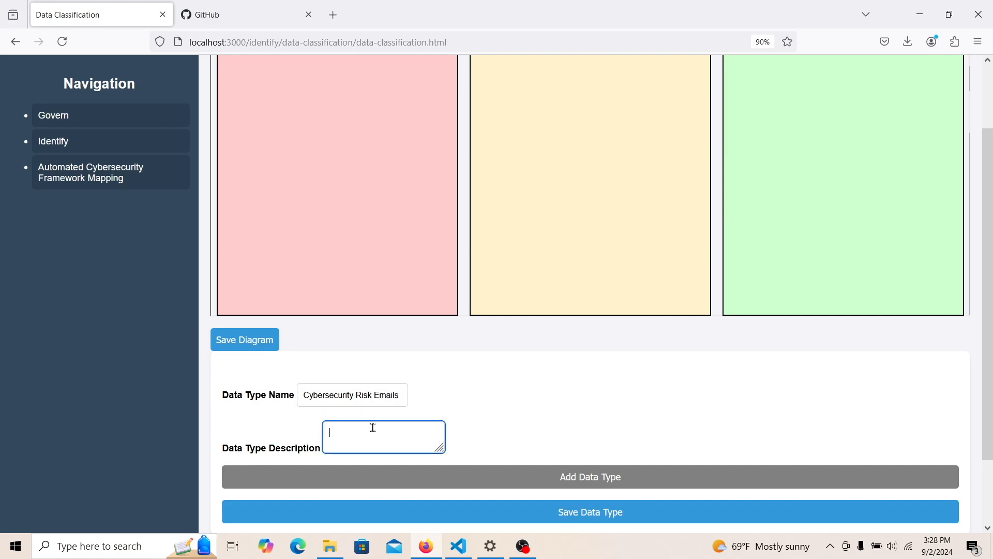
pyautogui.write('These are e')
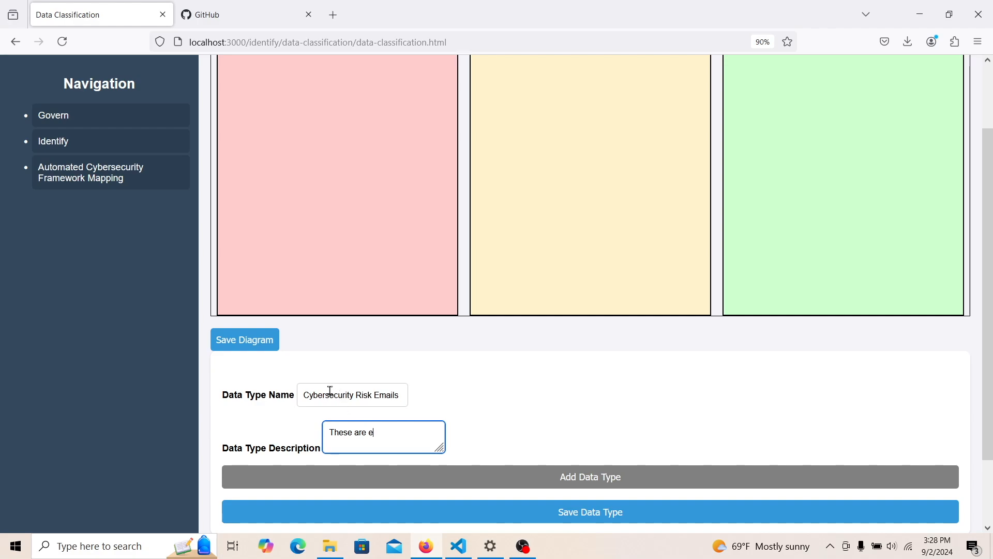
pyautogui.click(304, 396)
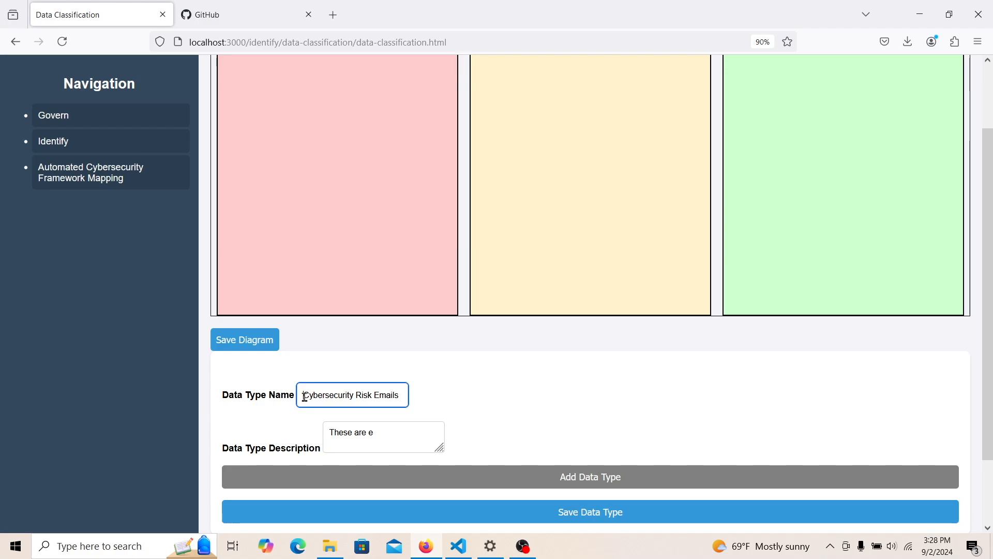
pyautogui.write('Bi-weekl')
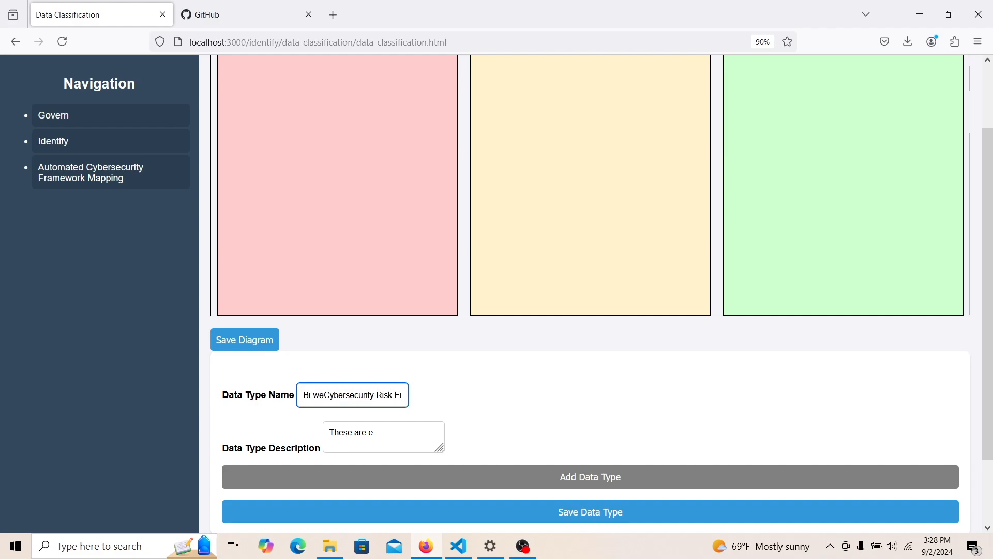
pyautogui.write('y')
pyautogui.click(378, 437)
pyautogui.write('mail')
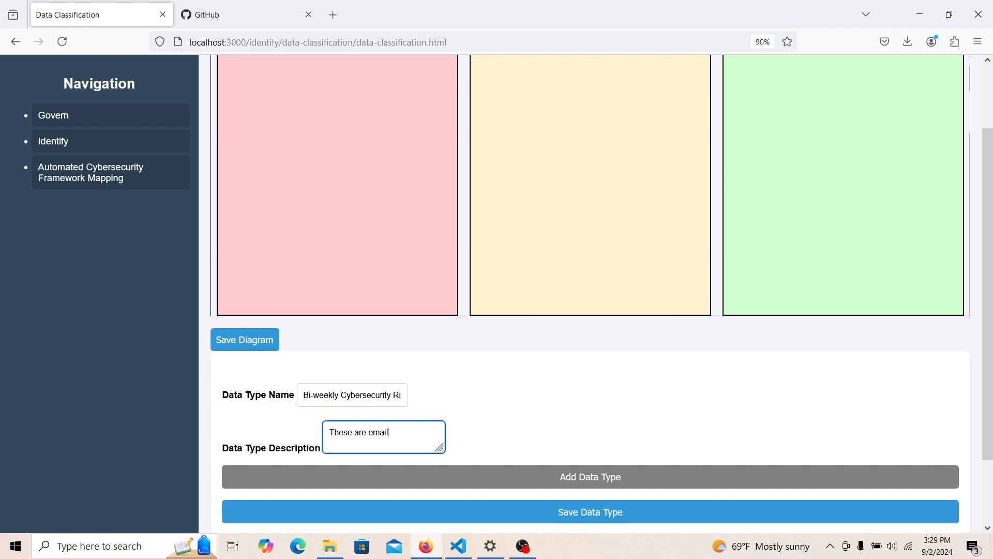
pyautogui.write('s about the resu')
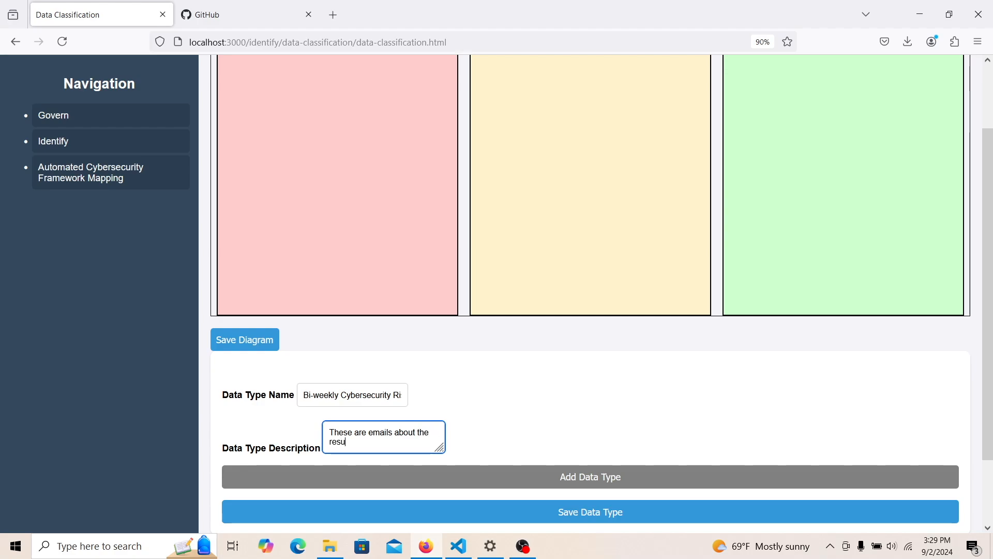
pyautogui.write('lt of the bi-wee')
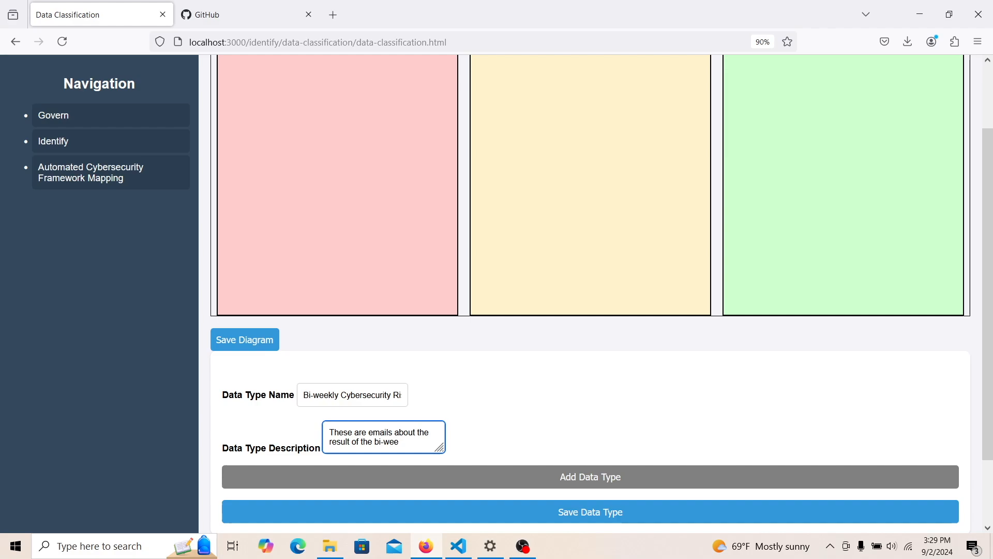
pyautogui.write('kly meetings.')
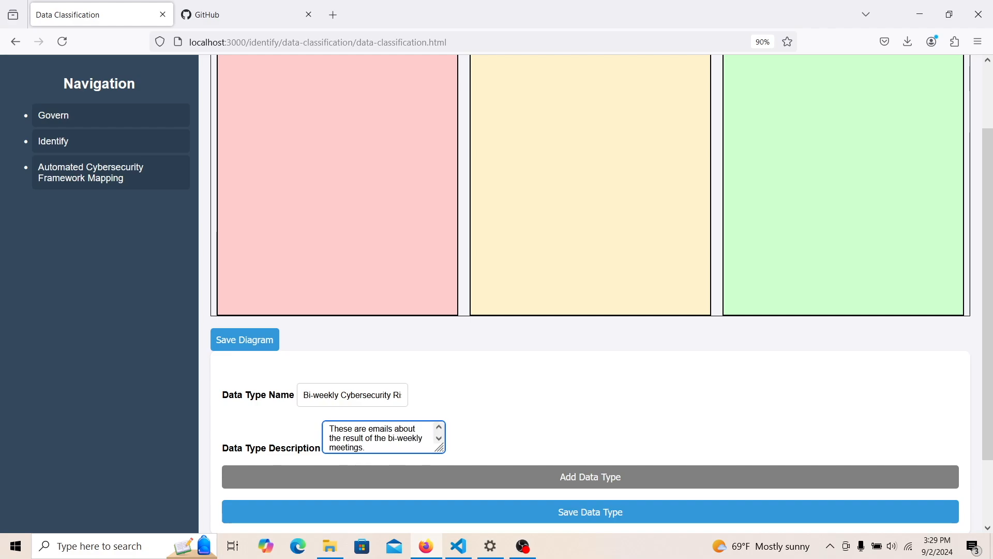
pyautogui.click(408, 513)
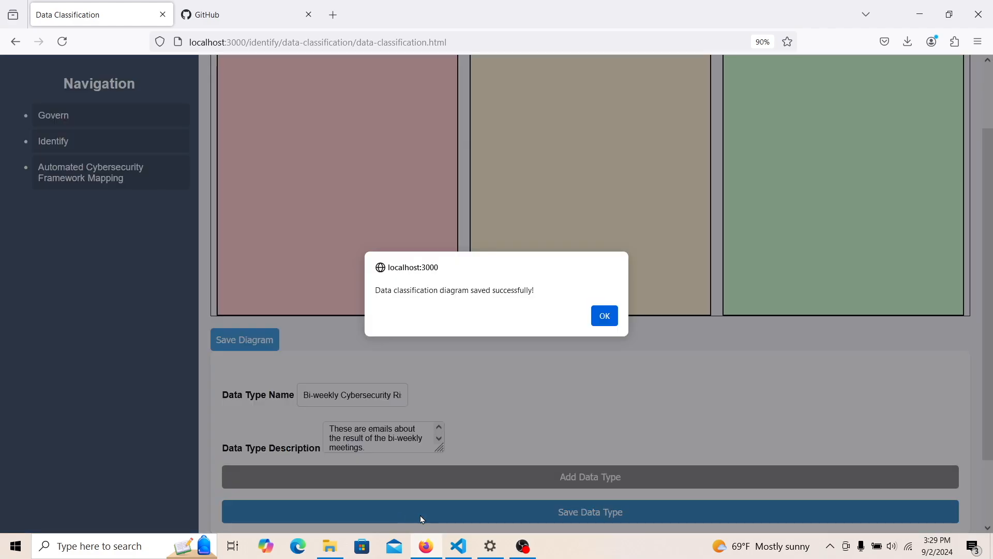
pyautogui.click(605, 316)
pyautogui.scroll(3, 990, 284)
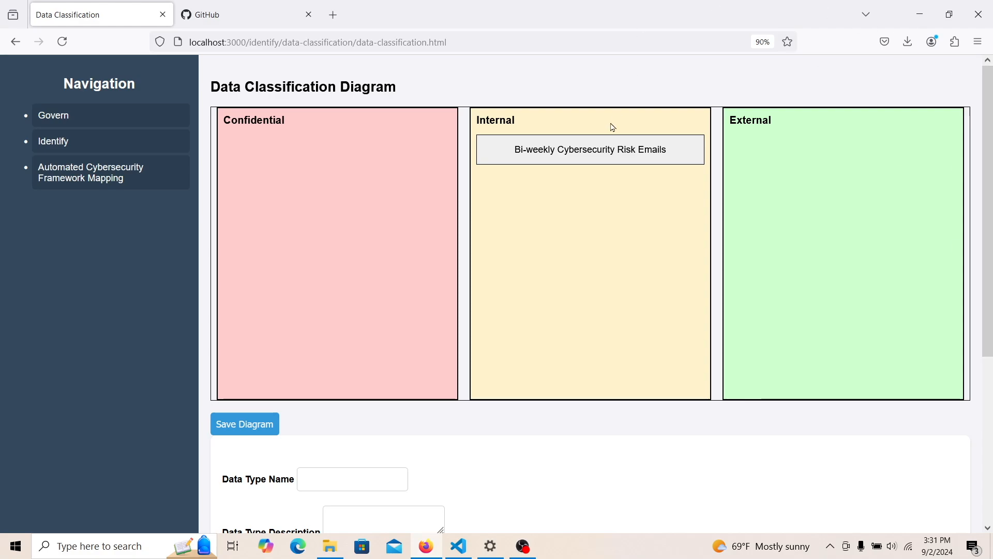
# - Move the Bi-weekly Cybersecurity Risk Emails card into External and save the diagram
pyautogui.moveTo(601, 148); pyautogui.dragTo(777, 188)
pyautogui.click(219, 424)
pyautogui.click(603, 316)
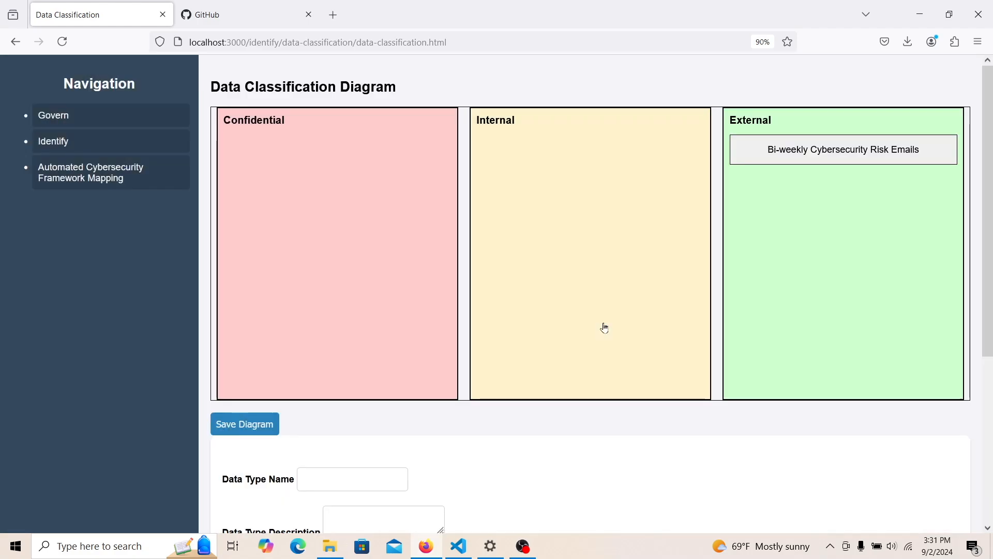
pyautogui.moveTo(988, 232); pyautogui.dragTo(992, 212)
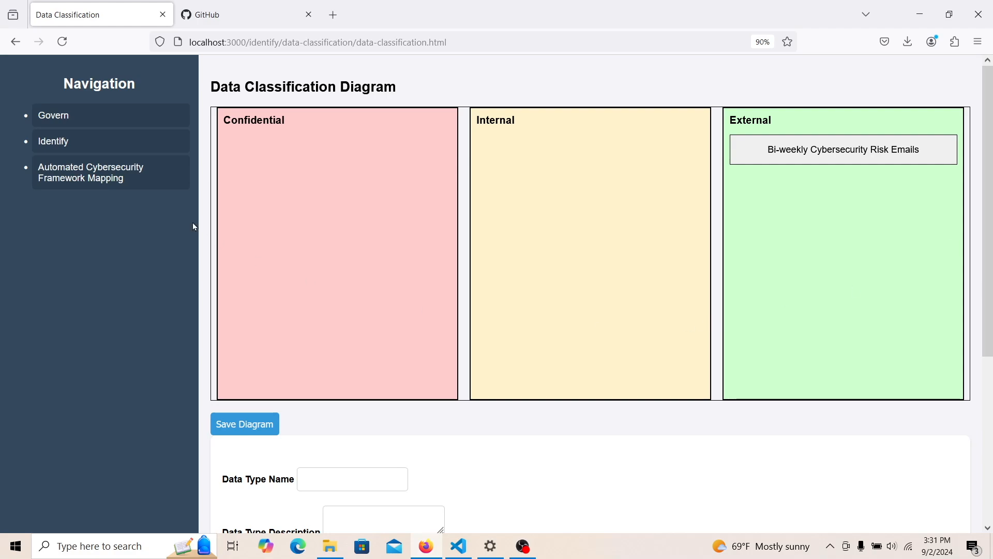
# - Open the Govern Mapping page under Automated Cybersecurity Framework Mapping
pyautogui.click(107, 147)
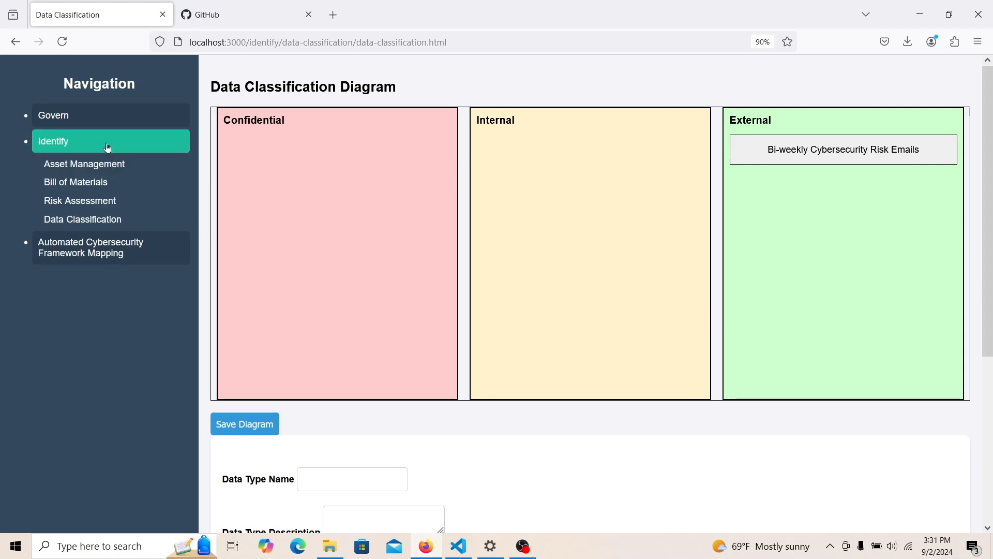
pyautogui.click(112, 249)
pyautogui.click(110, 203)
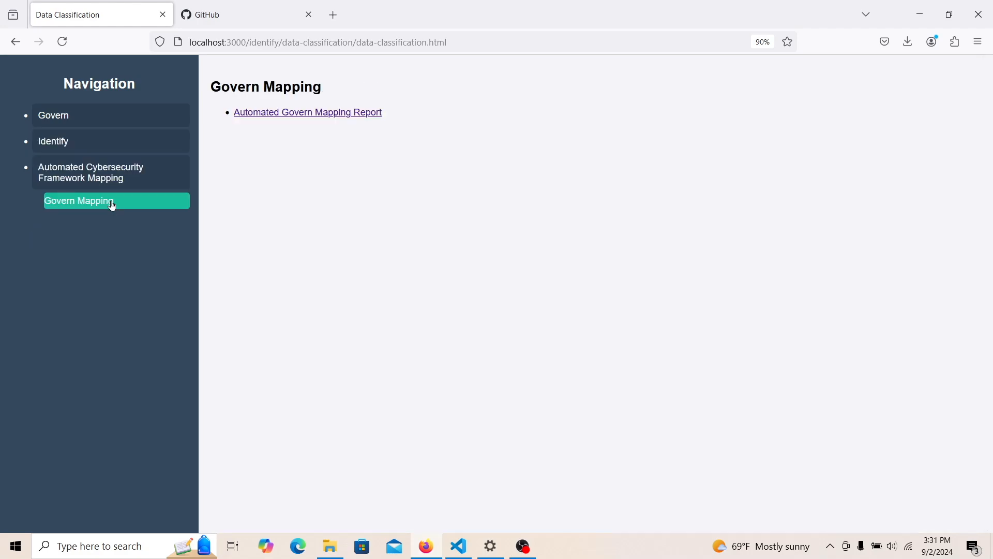
pyautogui.click(112, 170)
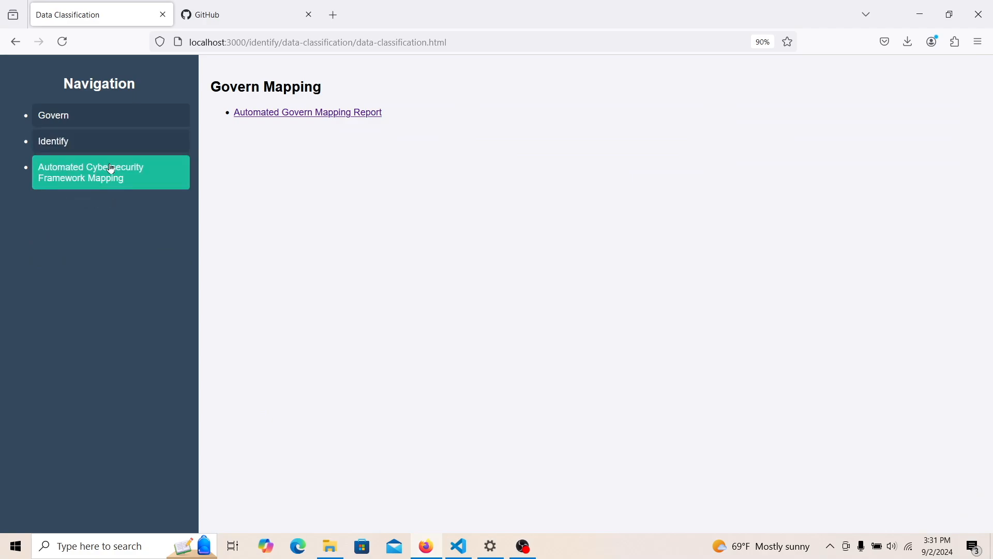
pyautogui.click(114, 118)
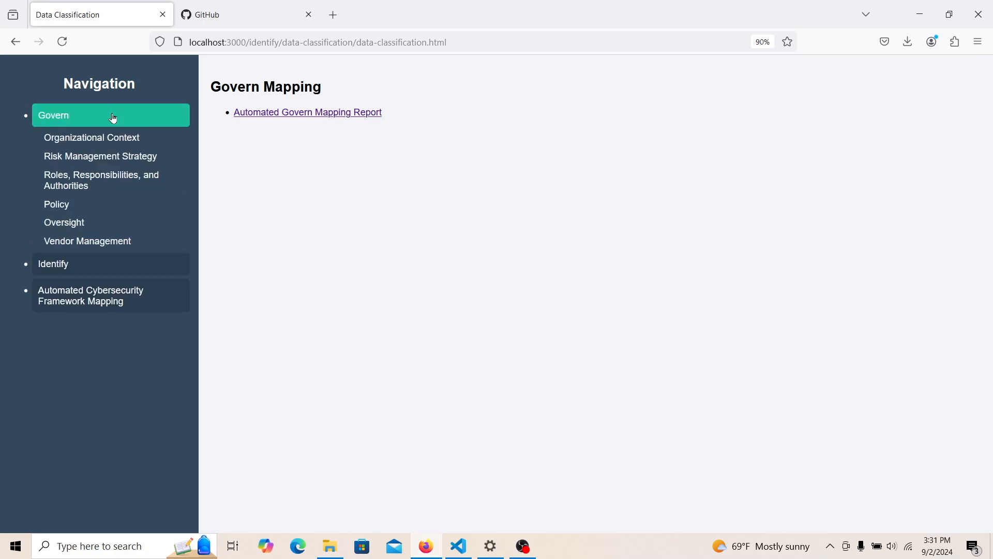